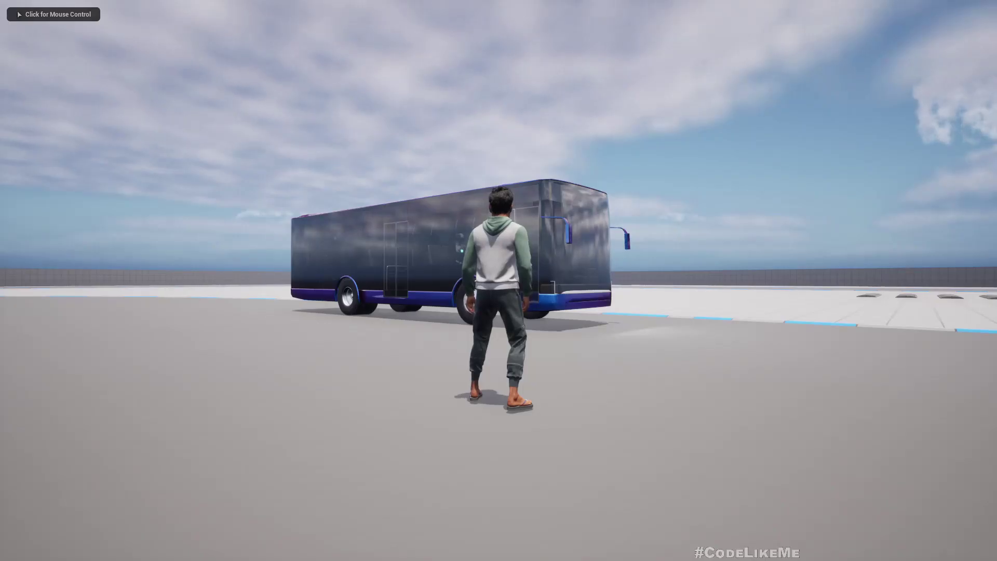
# Step: Play-test the level, running the character along the bus to view the seated passengers inside, and end the session
pyautogui.click(666, 298)
pyautogui.press('w')
pyautogui.press('a')
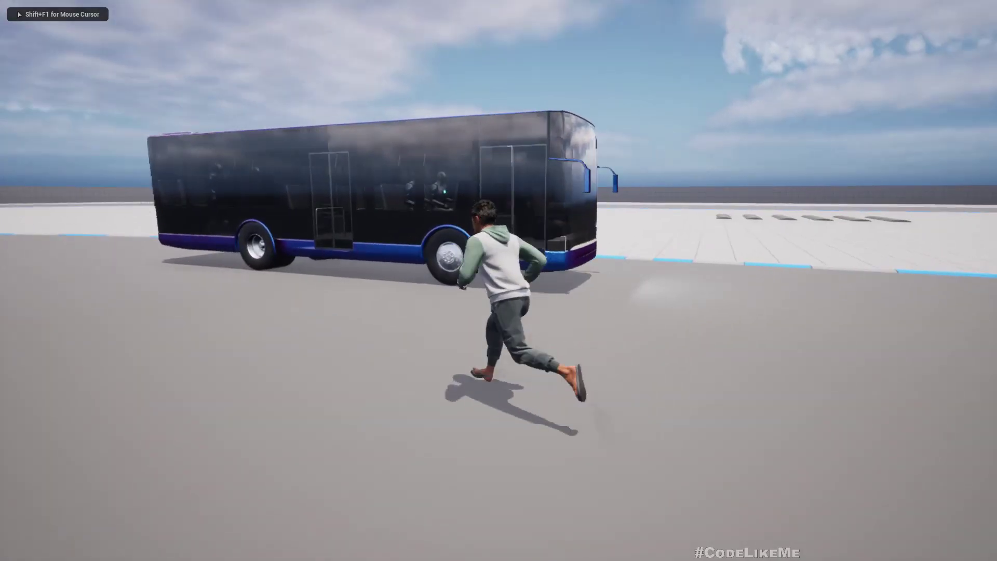
pyautogui.press('a')
pyautogui.press('w')
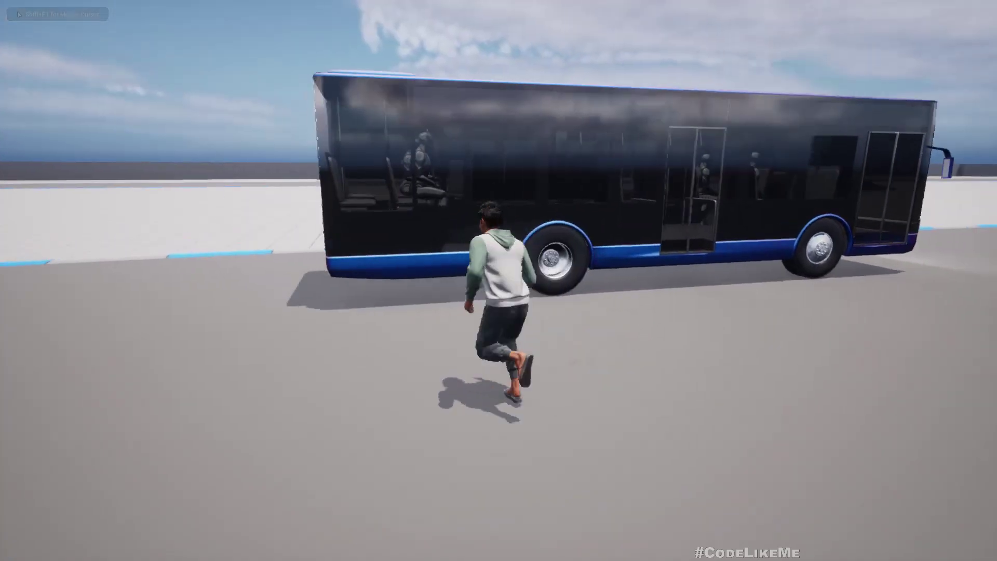
pyautogui.press('d')
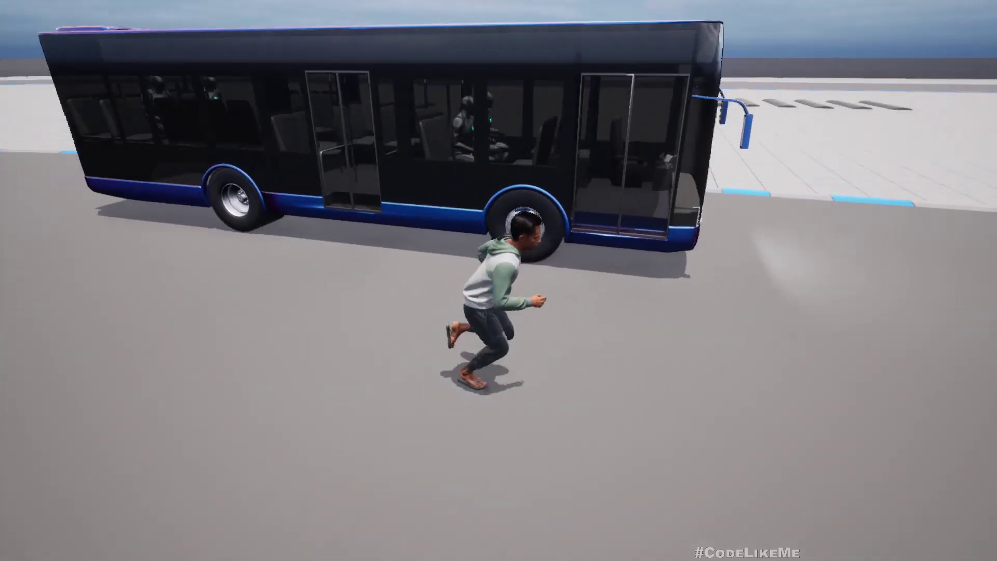
pyautogui.press('Escape')
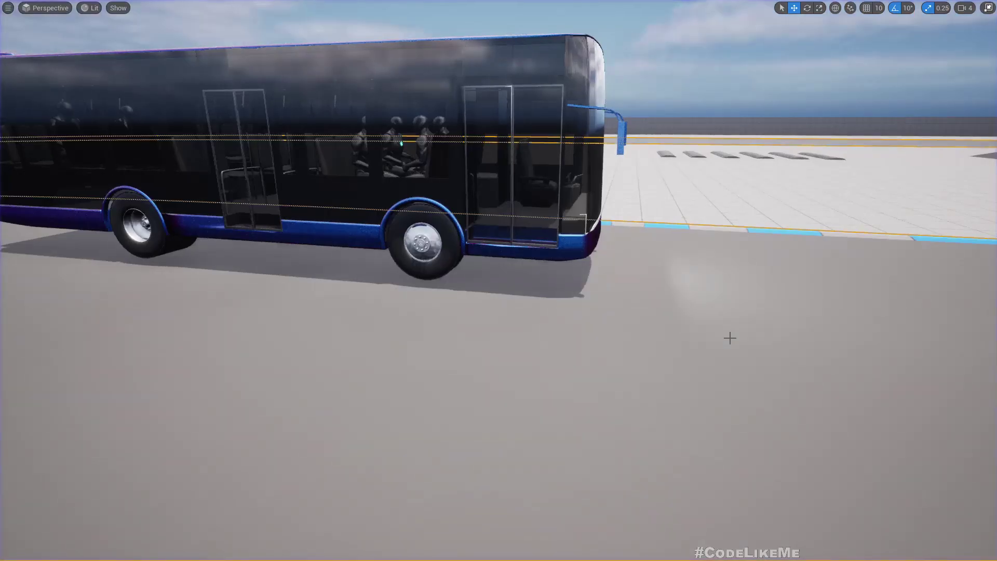
# Step: Play the level again, moving the character past the bus's door side and toward its rear to examine the passengers
pyautogui.hotkey('alt', 'p')
pyautogui.click(543, 297)
pyautogui.press('w')
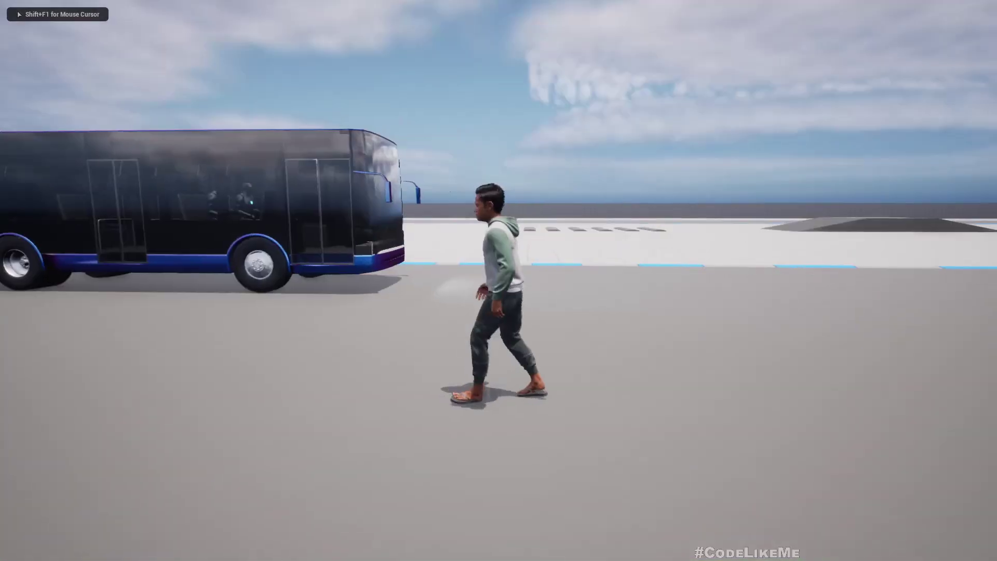
pyautogui.press('a')
pyautogui.press('a')
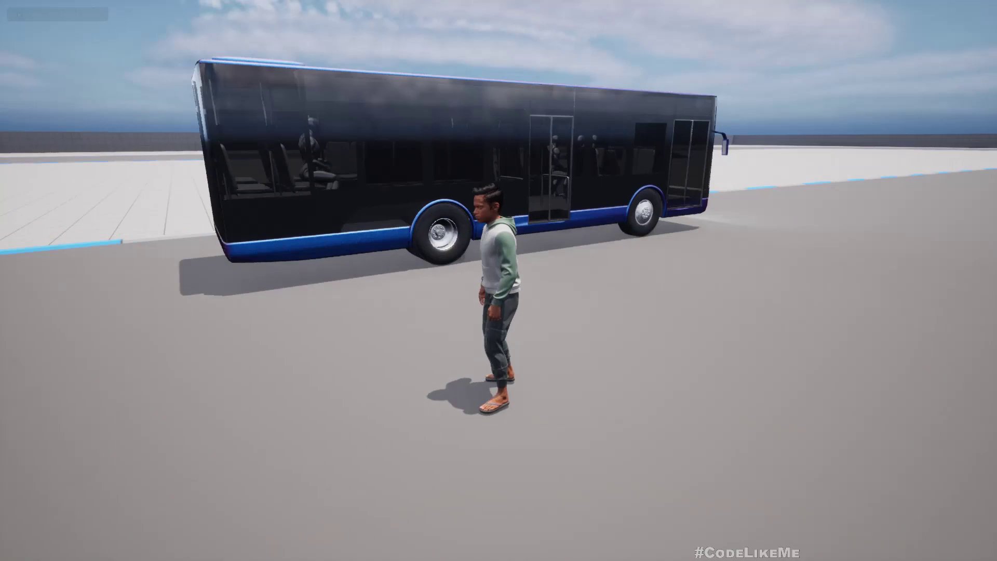
pyautogui.press('Escape')
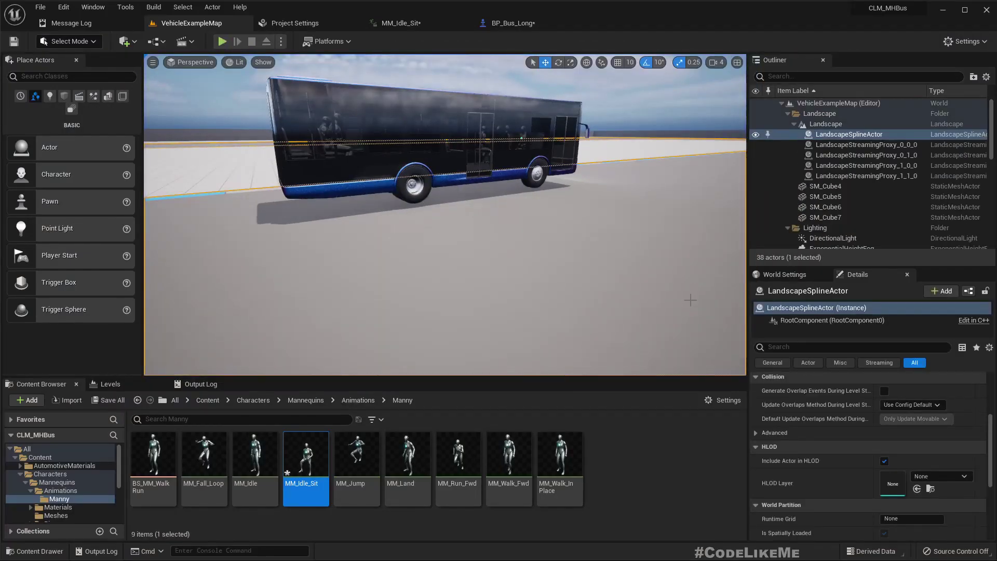
pyautogui.hotkey('alt', 'p')
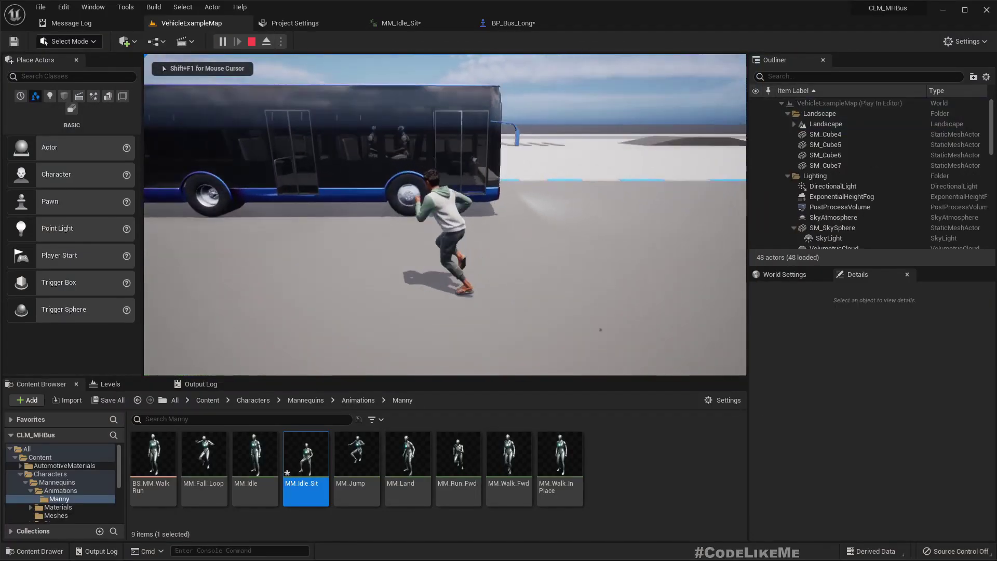
pyautogui.press('a')
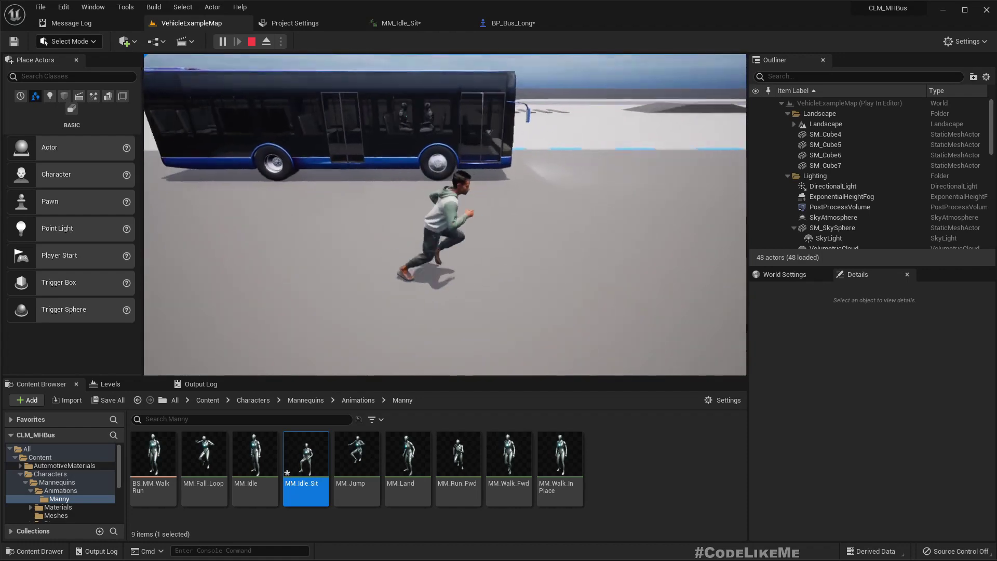
pyautogui.press('Escape')
# Step: Play the level full screen, run to the front door and enter the bus to view it with its passengers
pyautogui.hotkey('alt', 'p')
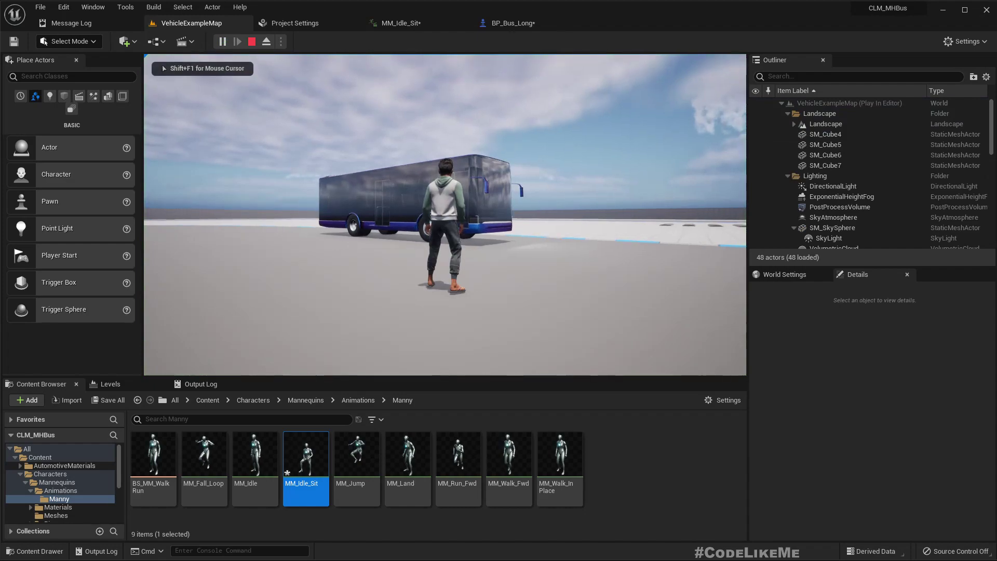
pyautogui.press('F11')
pyautogui.press('w')
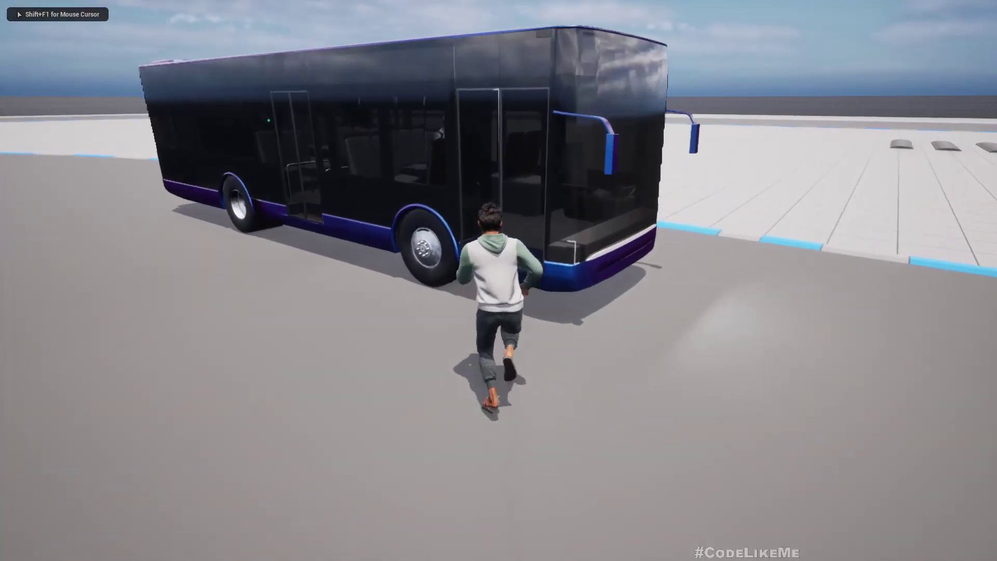
pyautogui.press('e')
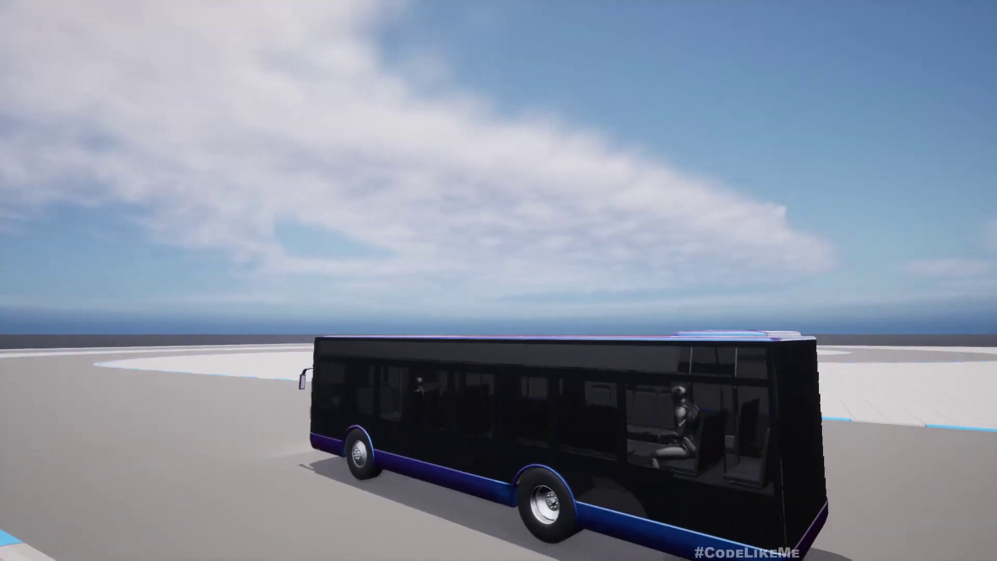
pyautogui.press('f')
pyautogui.press('w')
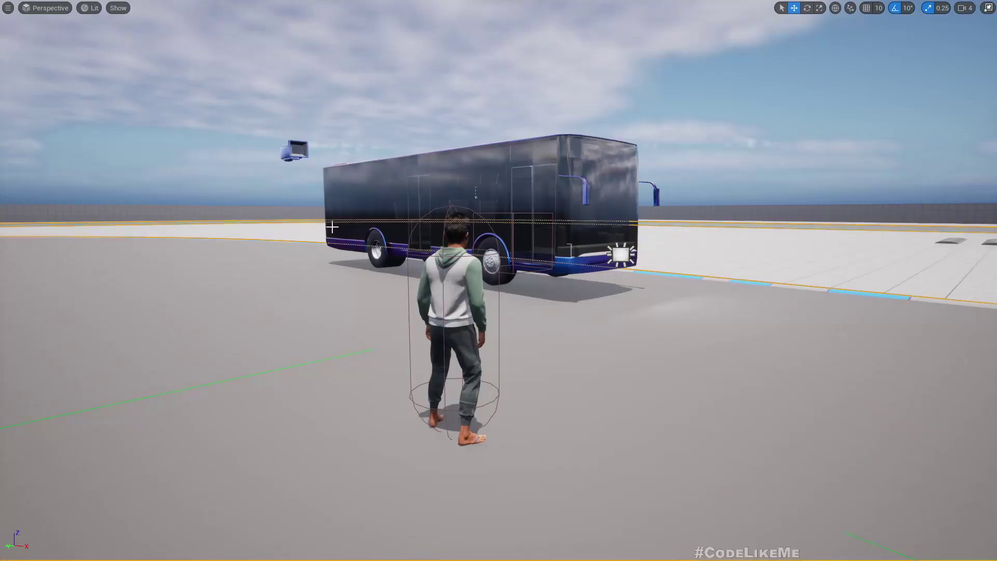
# Step: Play-test the level with the empty bus, running the character past the middle door to the front and interacting with the bus
pyautogui.hotkey('alt', 'p')
pyautogui.press('w')
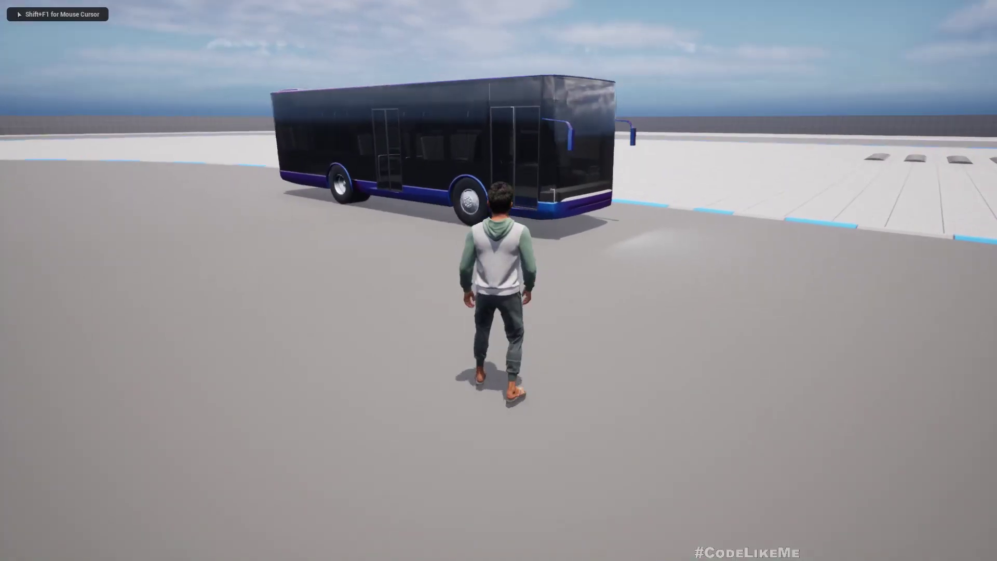
pyautogui.press('w')
pyautogui.press('a')
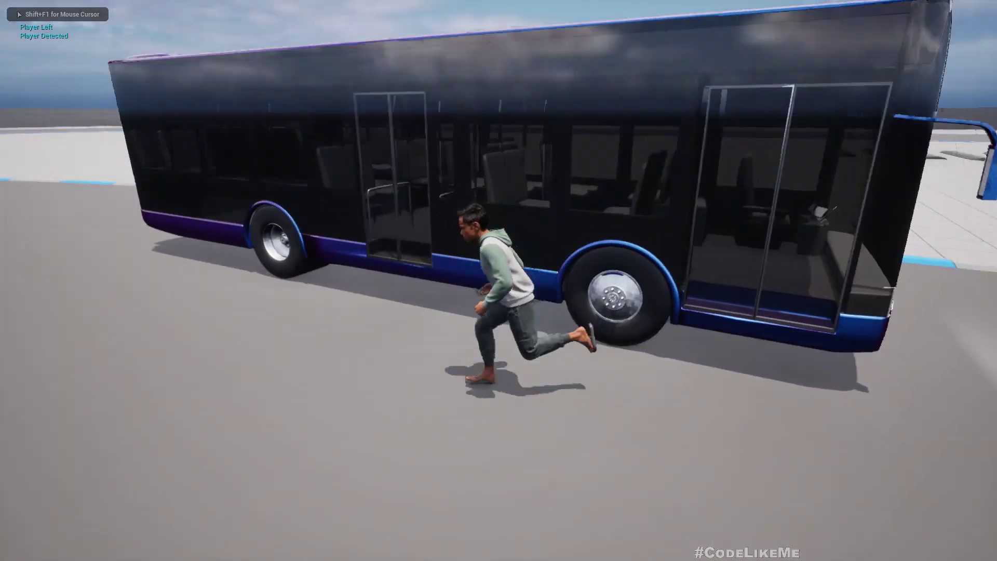
pyautogui.press('w')
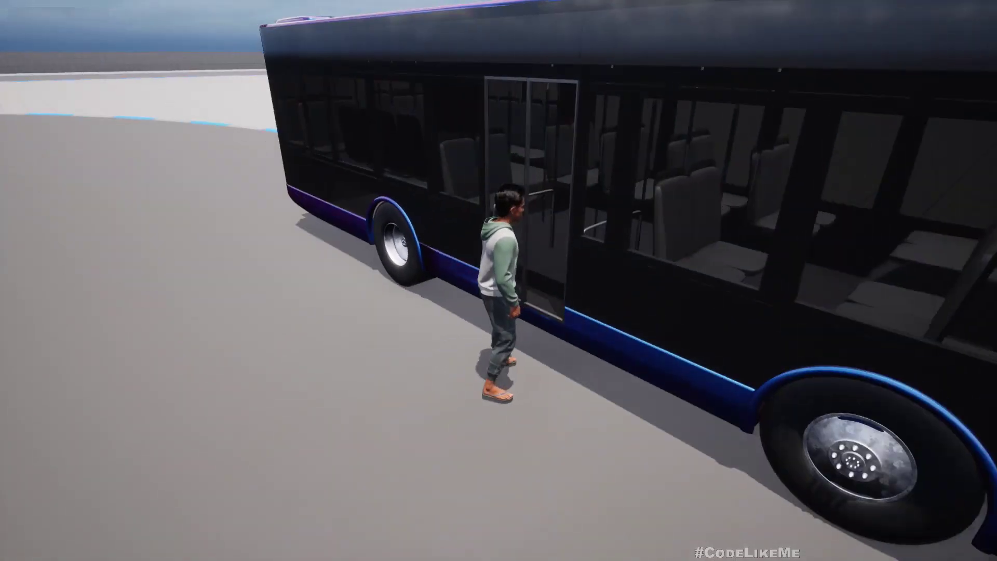
pyautogui.press('d')
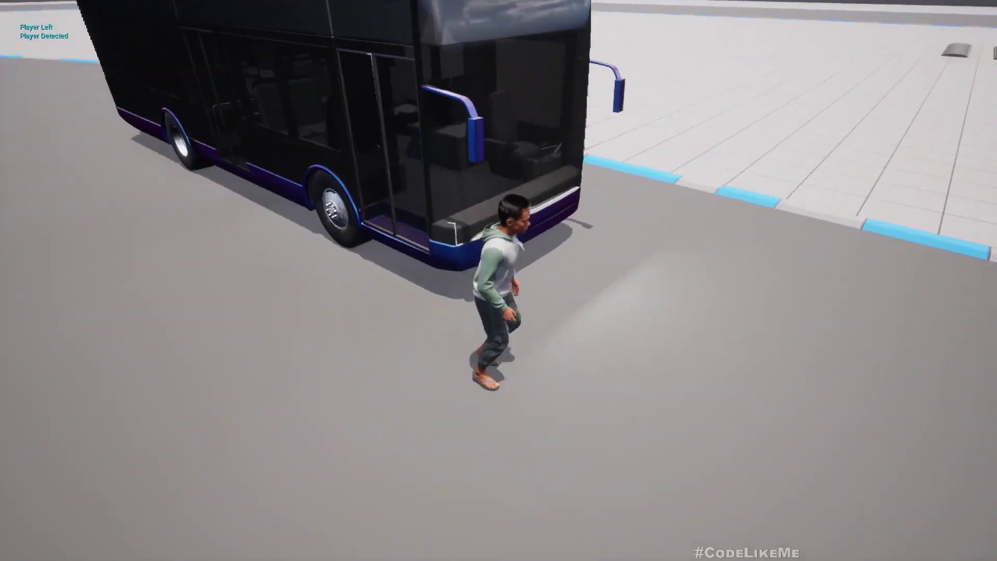
pyautogui.press('a')
pyautogui.press('e')
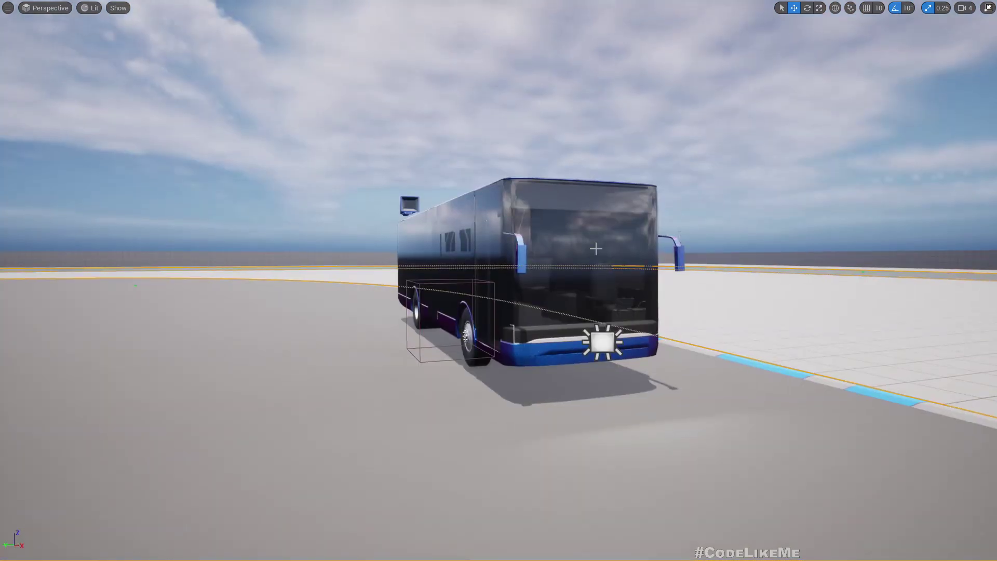
# Step: Open the BP_Bus_Long blueprint from the bus placed in the level and show its 3D viewport
pyautogui.press('F11')
pyautogui.click(485, 185)
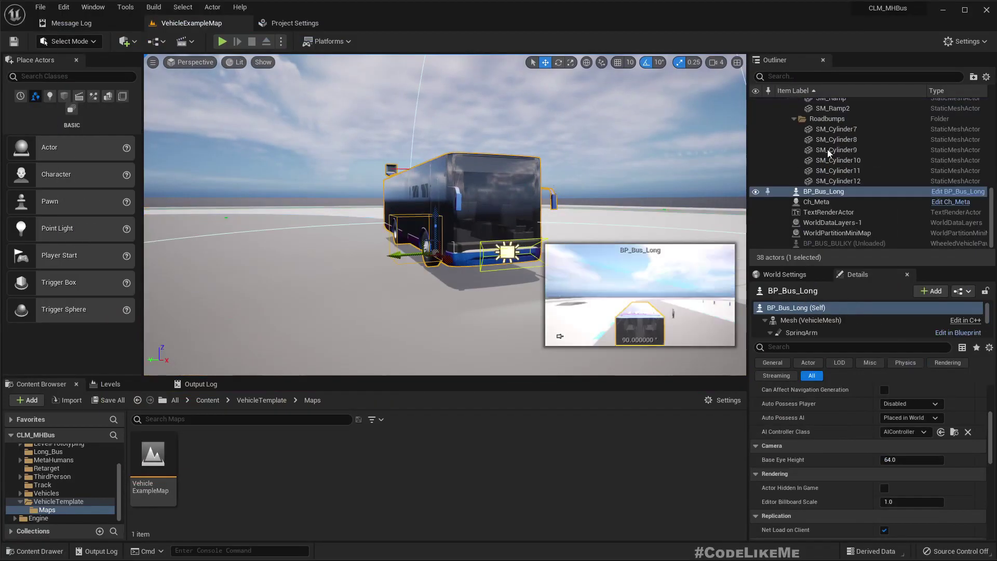
pyautogui.click(958, 192)
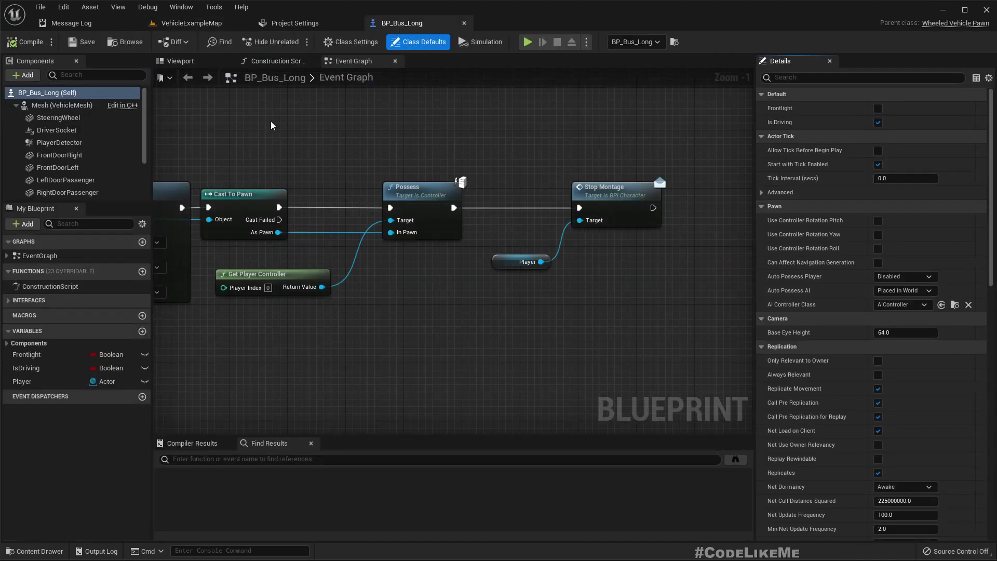
pyautogui.moveTo(271, 126); pyautogui.dragTo(442, 134, button='right')
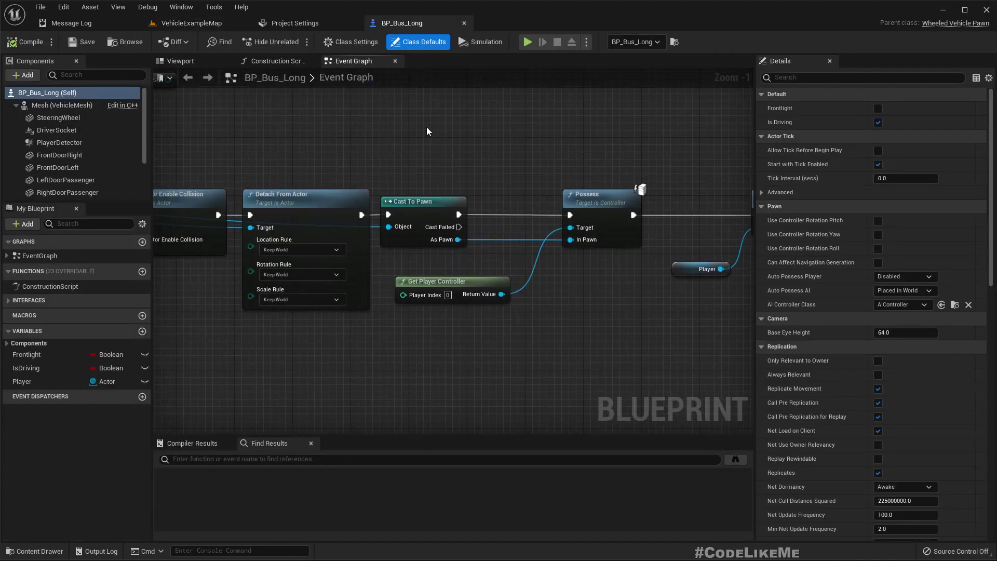
pyautogui.click(179, 62)
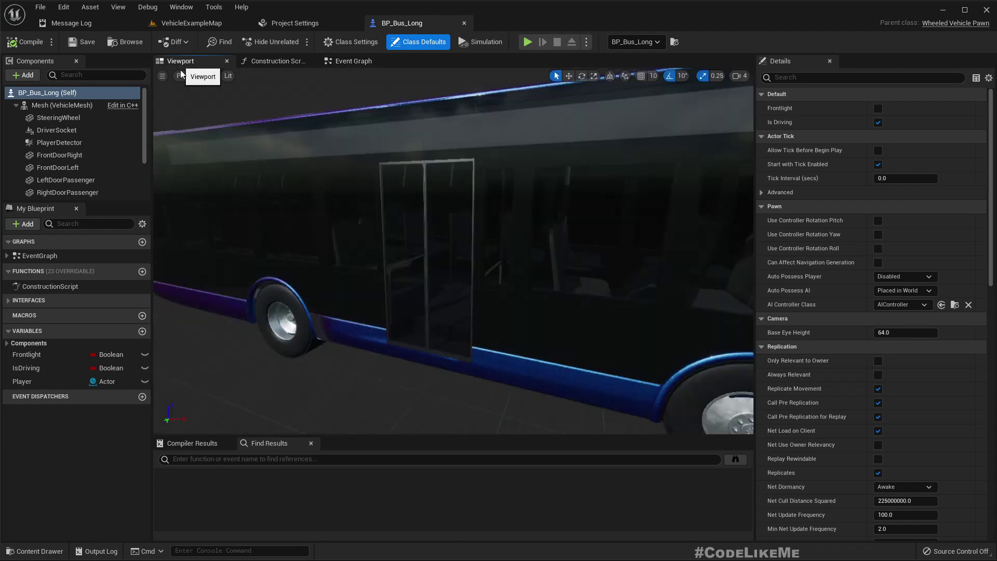
# Step: Examine the passenger seats inside the bus model and the exterior around its middle door
pyautogui.moveTo(500, 305); pyautogui.dragTo(345, 294, button='right')
pyautogui.press('w')
pyautogui.press('w')
pyautogui.press('a')
pyautogui.press('a')
pyautogui.press('w')
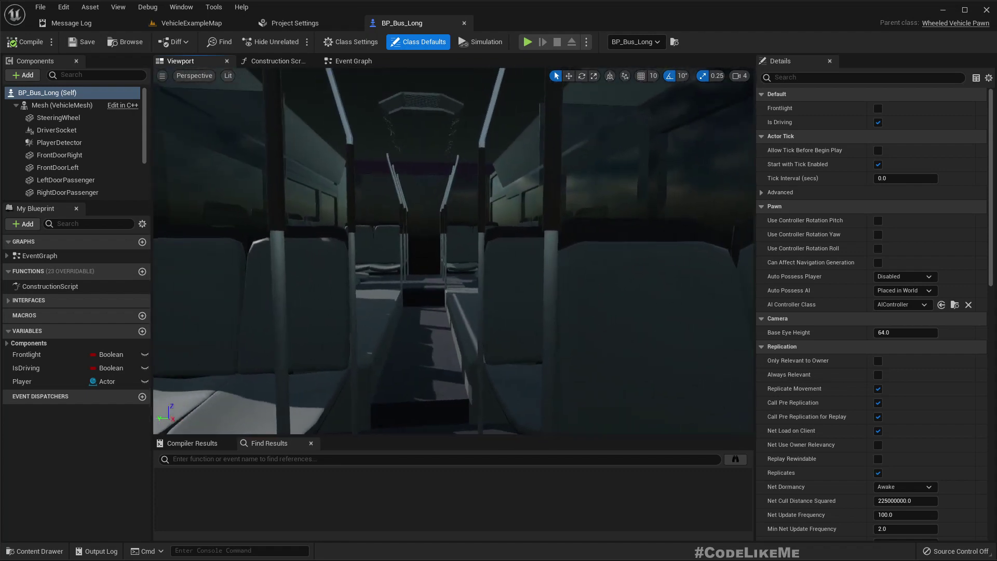
pyautogui.moveTo(462, 292); pyautogui.dragTo(481, 259, button='right')
pyautogui.press('d')
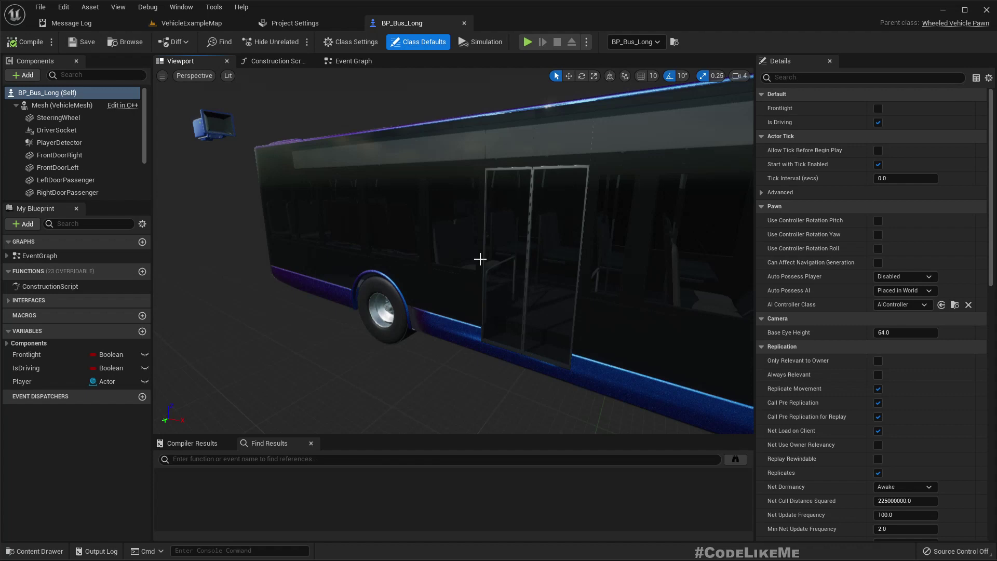
# Step: Return to VehicleExampleMap and open the Manny animations folder in the Characters > Mannequins content
pyautogui.click(173, 23)
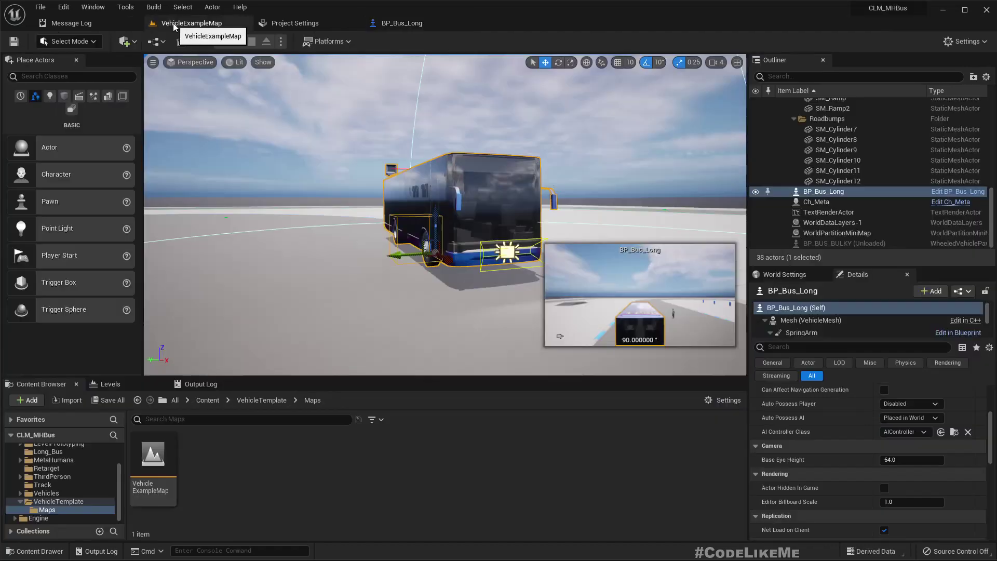
pyautogui.scroll(3, 62, 476)
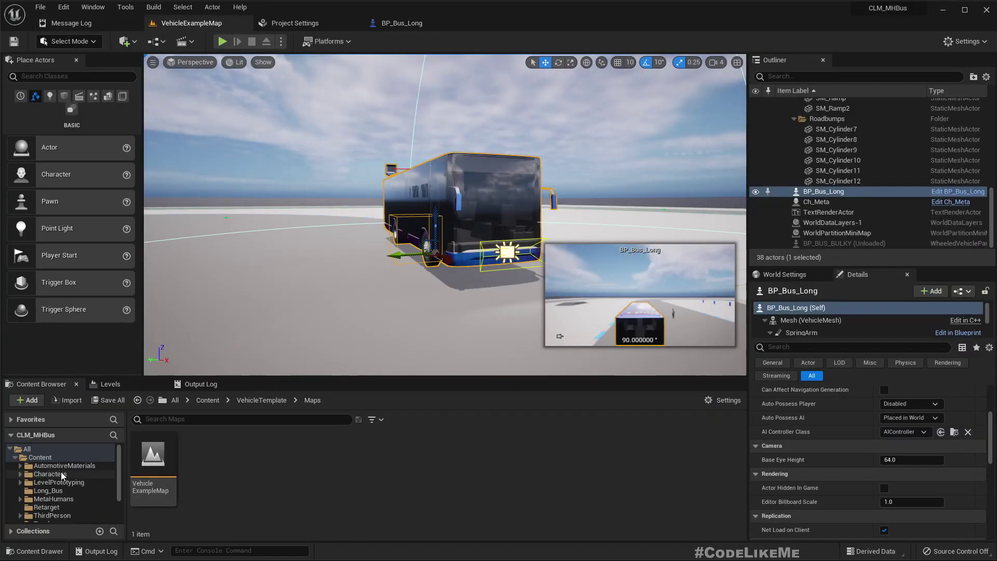
pyautogui.click(62, 475)
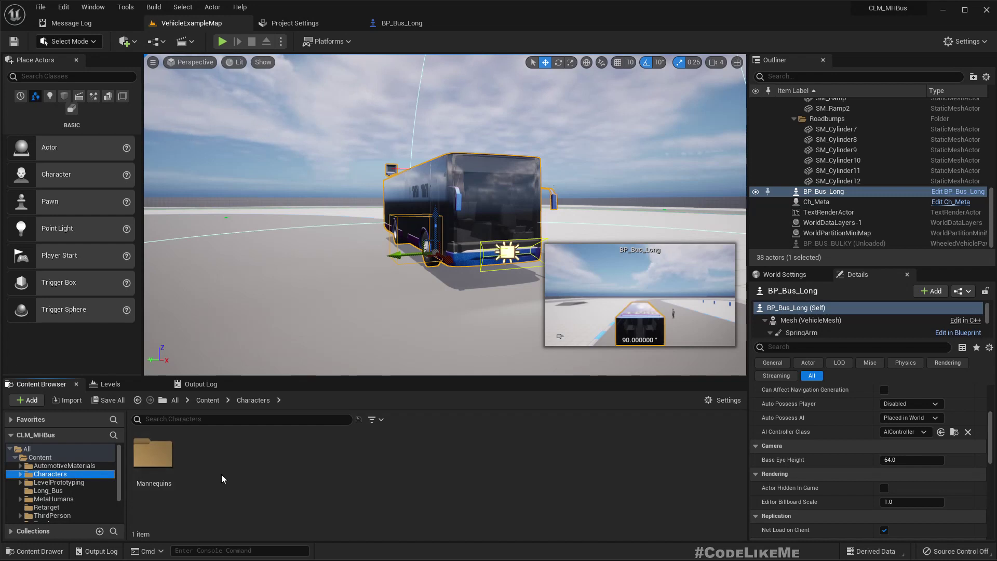
pyautogui.doubleClick(153, 454)
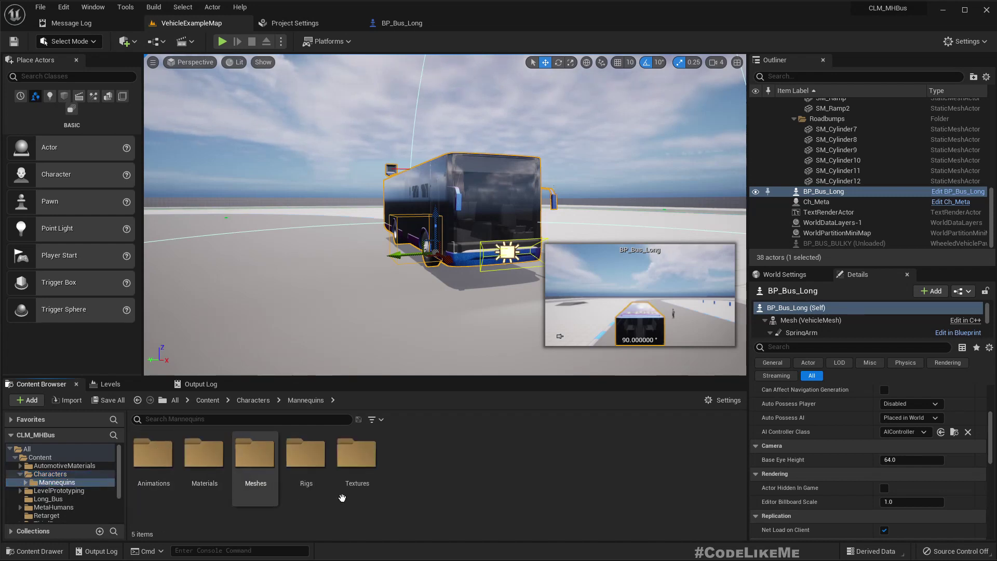
pyautogui.doubleClick(255, 454)
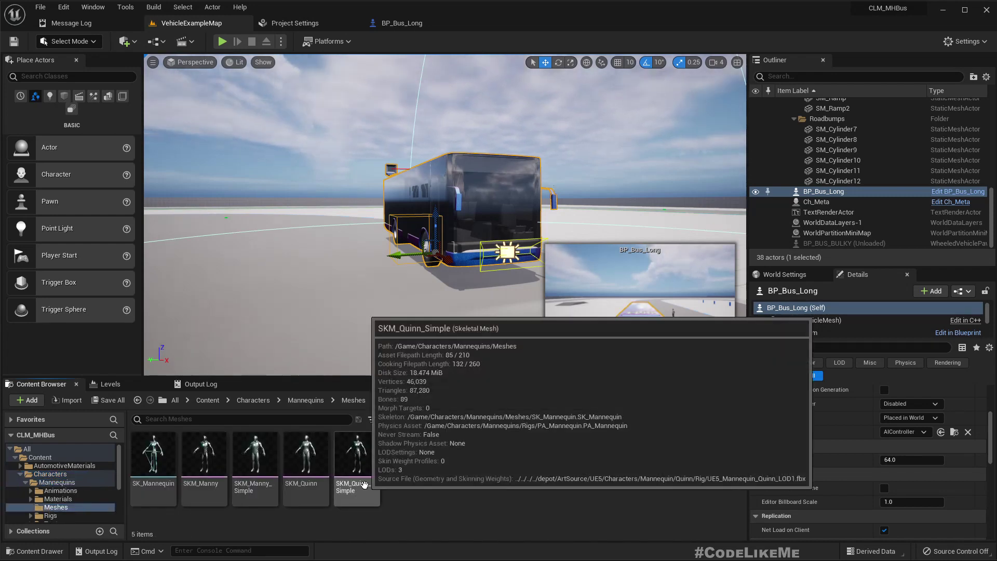
pyautogui.click(301, 400)
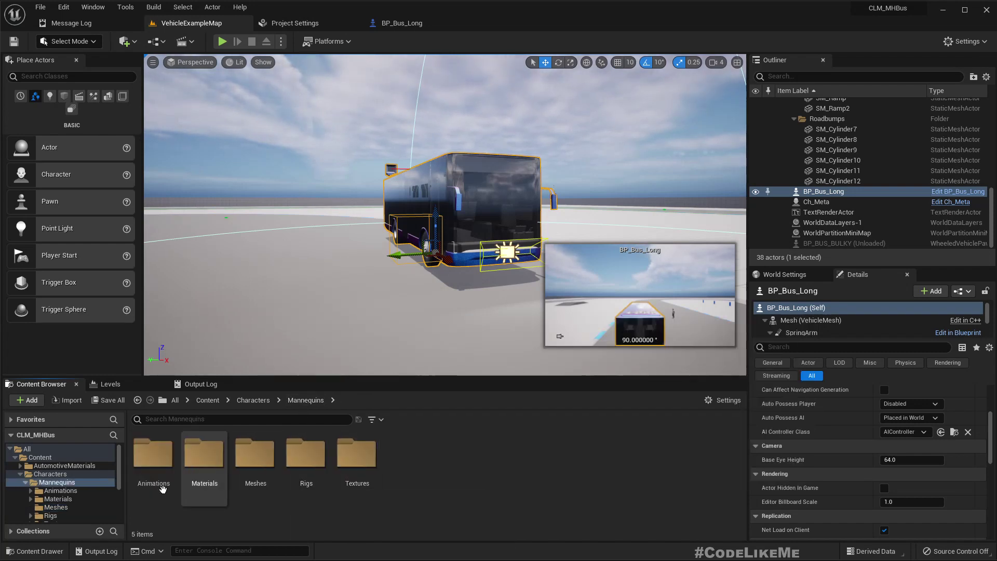
pyautogui.doubleClick(146, 474)
pyautogui.doubleClick(150, 459)
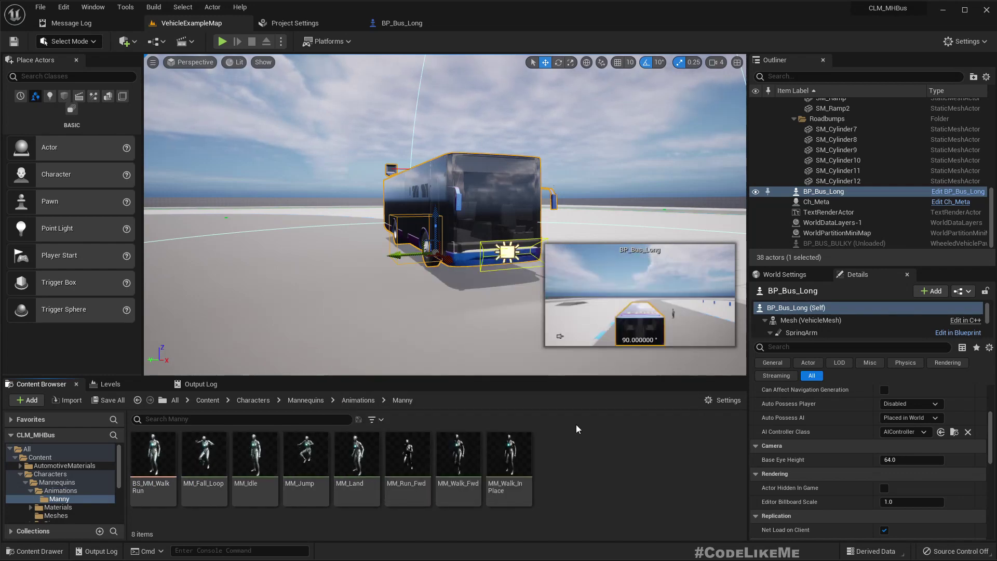
# Step: Duplicate the MM_Idle animation as MM_Idle_Sit and rewind the opened copy to frame 0
pyautogui.click(255, 457)
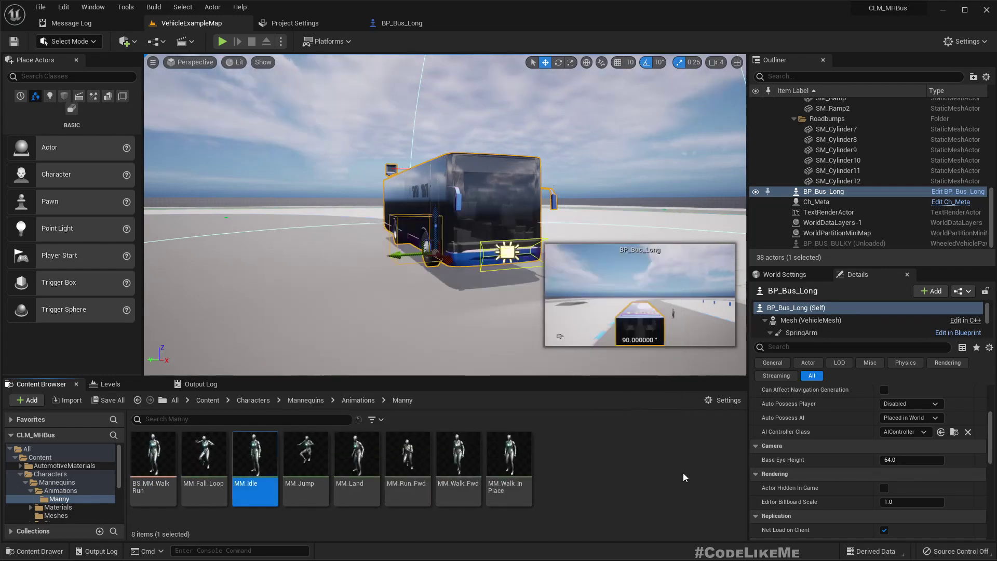
pyautogui.hotkey('ctrl', 'd')
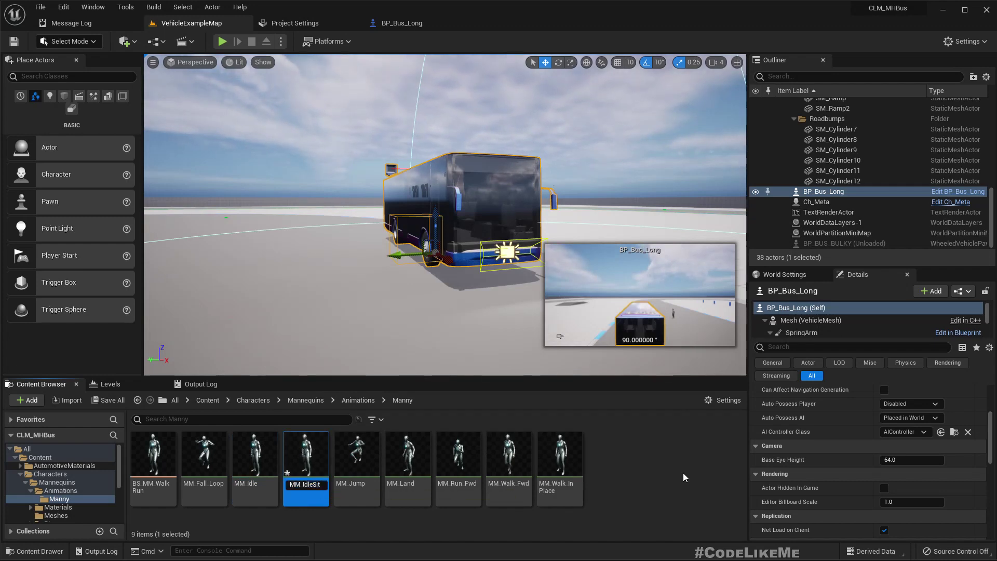
pyautogui.write('_')
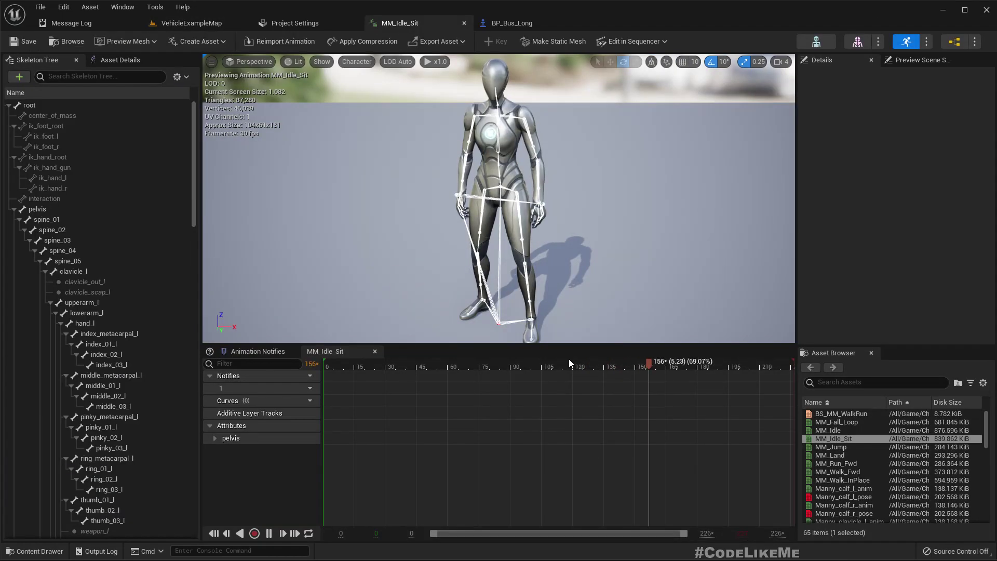
pyautogui.moveTo(568, 359); pyautogui.dragTo(262, 372)
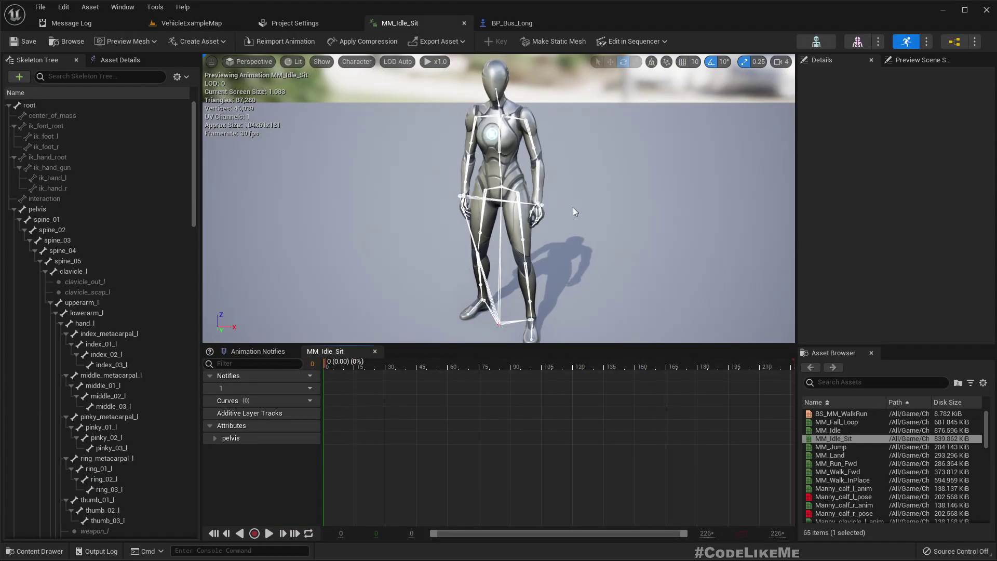
# Step: Try rotating the pelvis bone 30° about the vertical axis in the top orthographic view
pyautogui.moveTo(606, 218); pyautogui.dragTo(612, 254, button='right')
pyautogui.moveTo(541, 211); pyautogui.dragTo(541, 244, button='right')
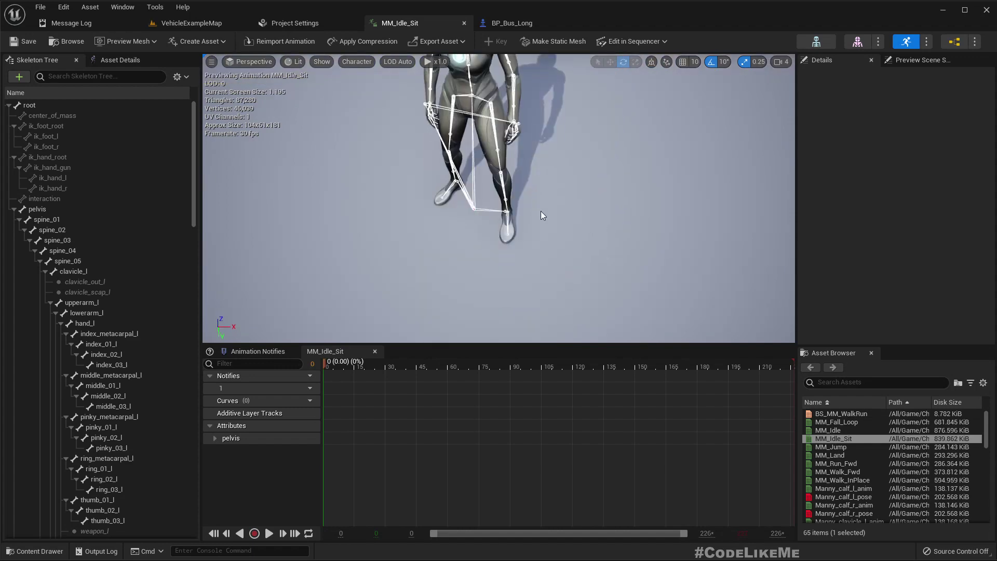
pyautogui.click(254, 64)
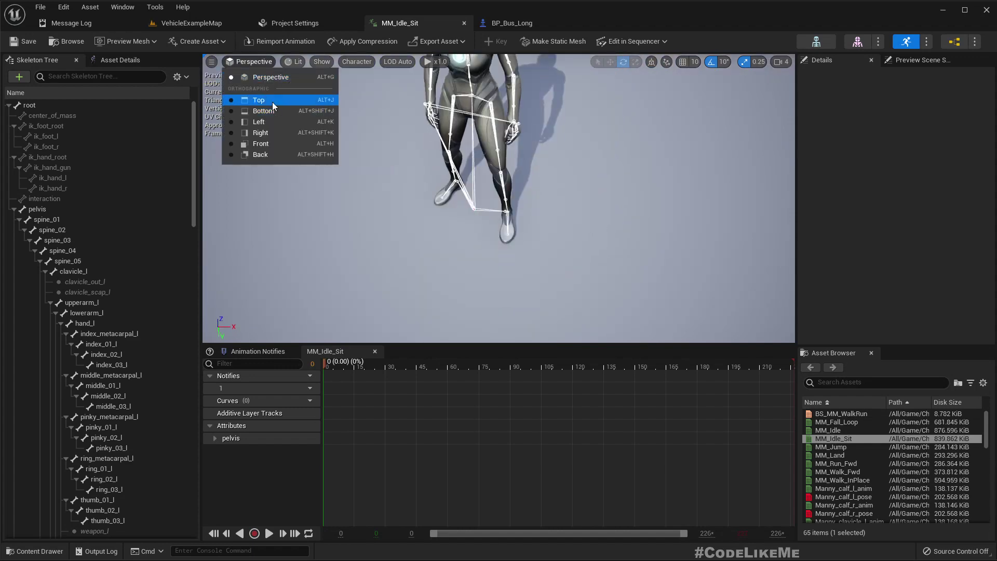
pyautogui.click(278, 98)
pyautogui.scroll(4, 510, 225)
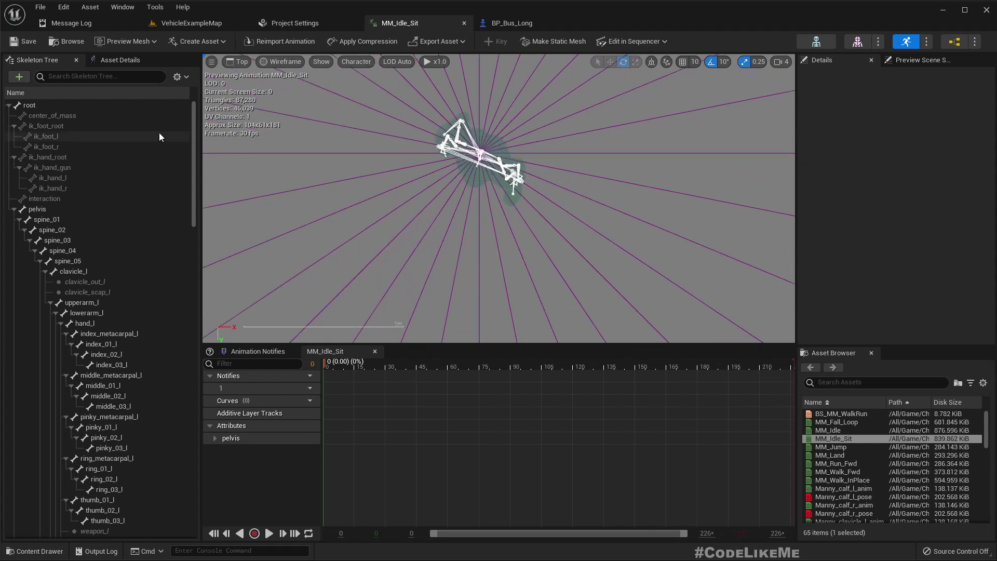
pyautogui.click(35, 209)
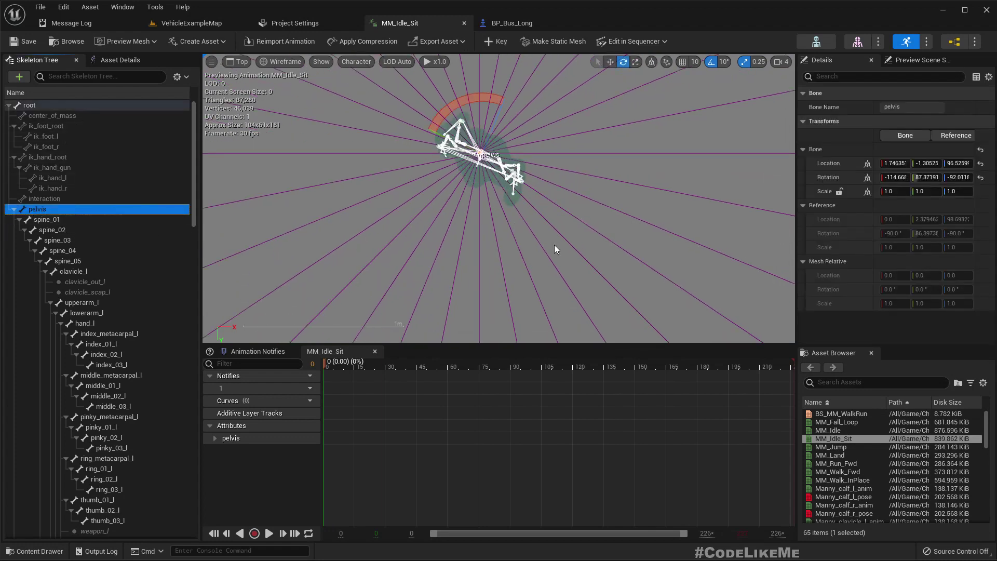
pyautogui.moveTo(472, 98); pyautogui.dragTo(447, 107)
pyautogui.moveTo(632, 140); pyautogui.dragTo(520, 107)
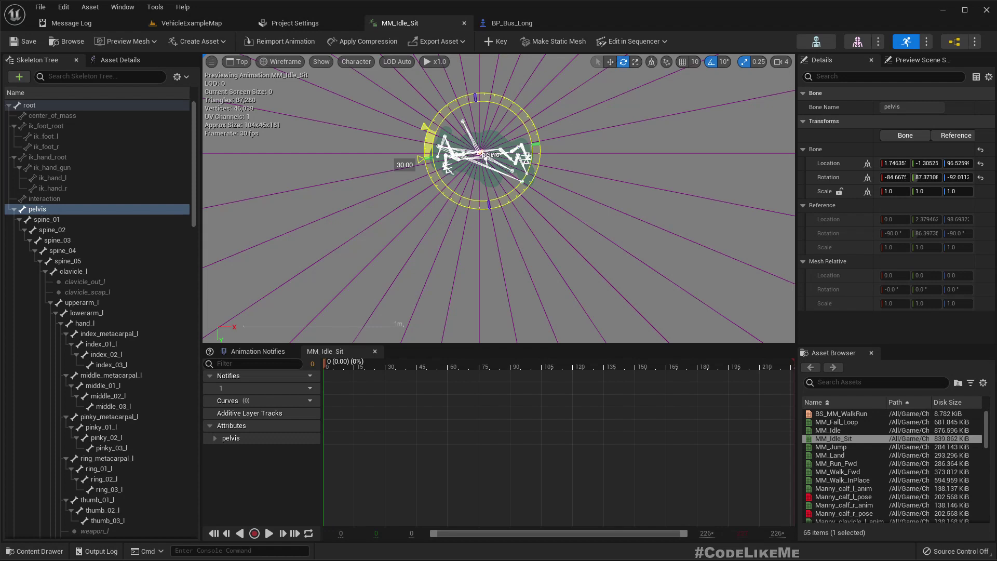
pyautogui.moveTo(519, 107); pyautogui.dragTo(533, 180)
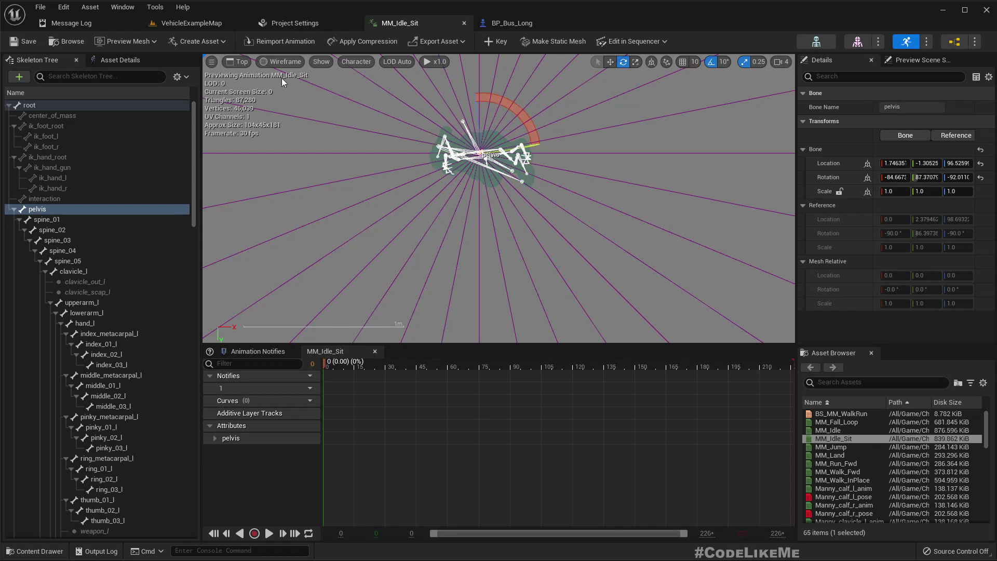
# Step: Return the preview to the perspective view and undo the last pelvis rotation
pyautogui.moveTo(404, 209); pyautogui.dragTo(589, 150, button='right')
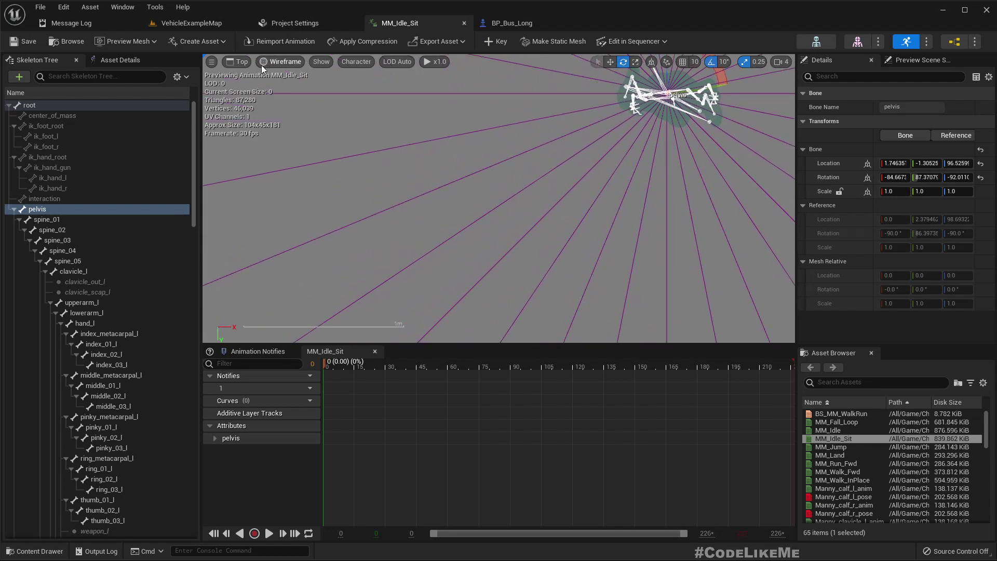
pyautogui.click(242, 61)
pyautogui.click(258, 82)
pyautogui.scroll(-5, 258, 82)
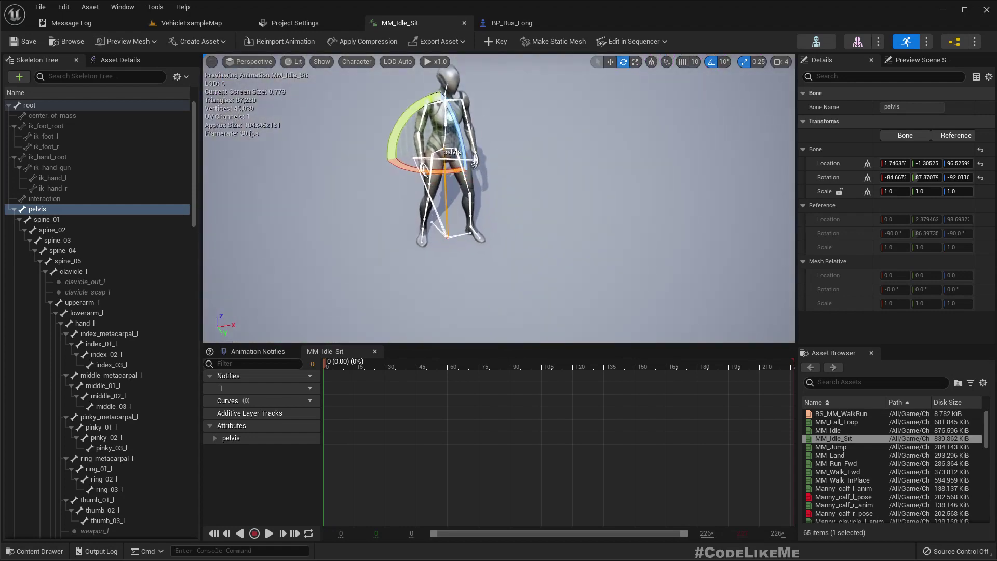
pyautogui.moveTo(447, 197); pyautogui.dragTo(540, 185, button='right')
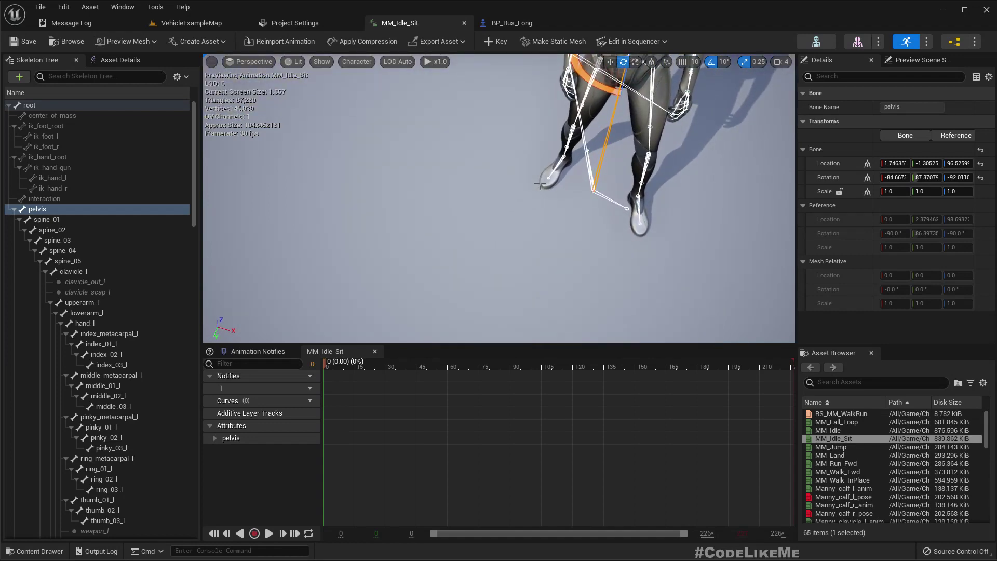
pyautogui.hotkey('ctrl', 'z')
# Step: Rotate the pelvis bone 30° about the vertical axis to straighten the mannequin's stance
pyautogui.moveTo(468, 190); pyautogui.dragTo(491, 195, button='right')
pyautogui.moveTo(393, 182); pyautogui.dragTo(393, 187, button='right')
pyautogui.press('w')
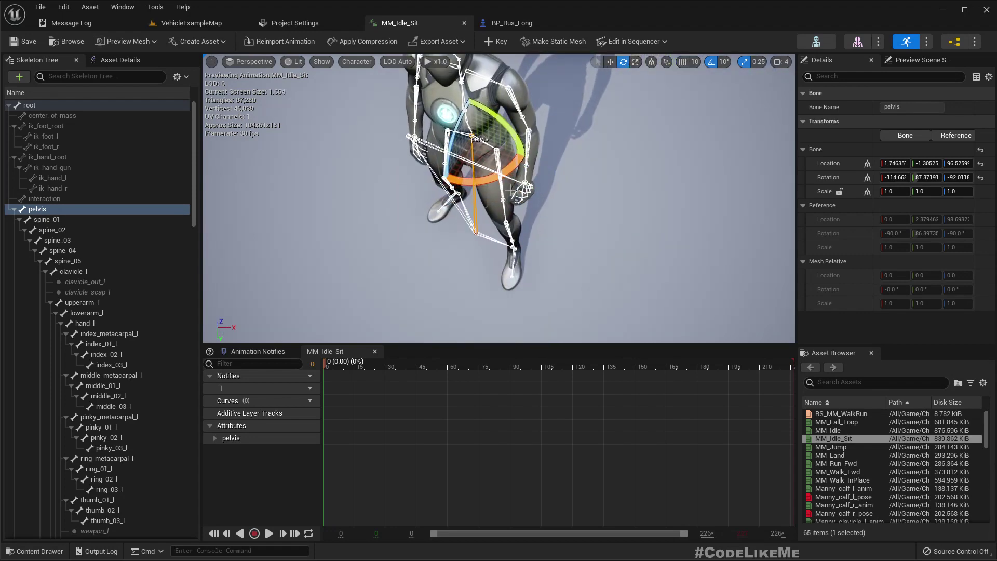
pyautogui.moveTo(461, 181); pyautogui.dragTo(464, 180)
pyautogui.moveTo(463, 180); pyautogui.dragTo(496, 179, button='right')
pyautogui.press('s')
pyautogui.press('a')
pyautogui.moveTo(360, 251); pyautogui.dragTo(465, 180, button='right')
pyautogui.press('q')
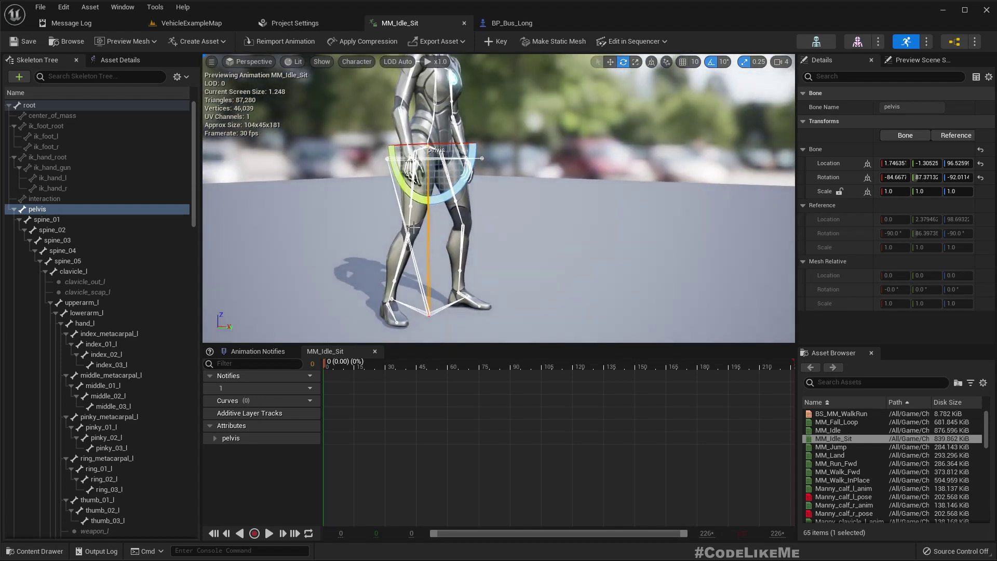
# Step: Rotate thigh_r forward until it is nearly horizontal and bend calf_r down to about 88° of Z rotation
pyautogui.click(411, 217)
pyautogui.click(46, 315)
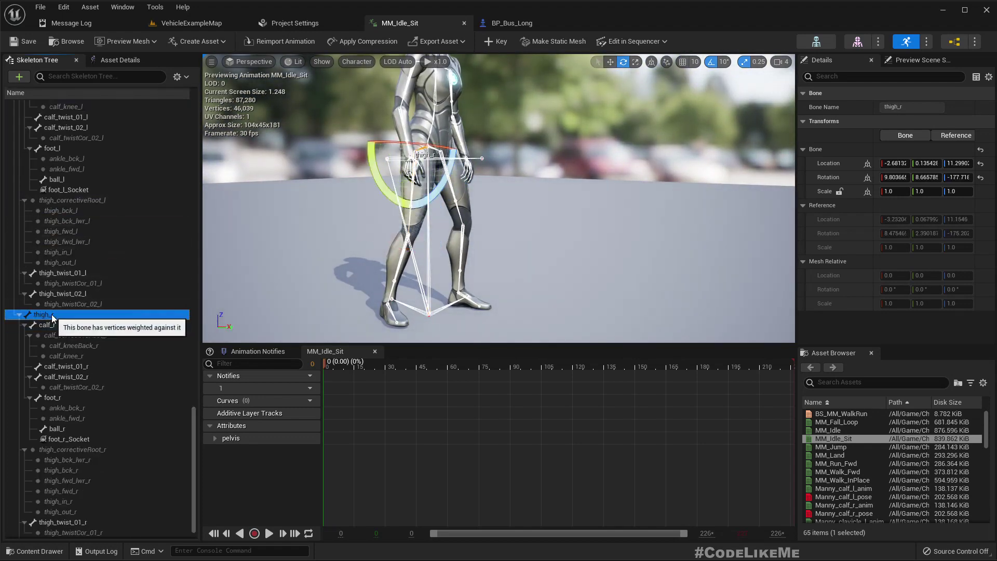
pyautogui.moveTo(422, 198); pyautogui.dragTo(452, 221)
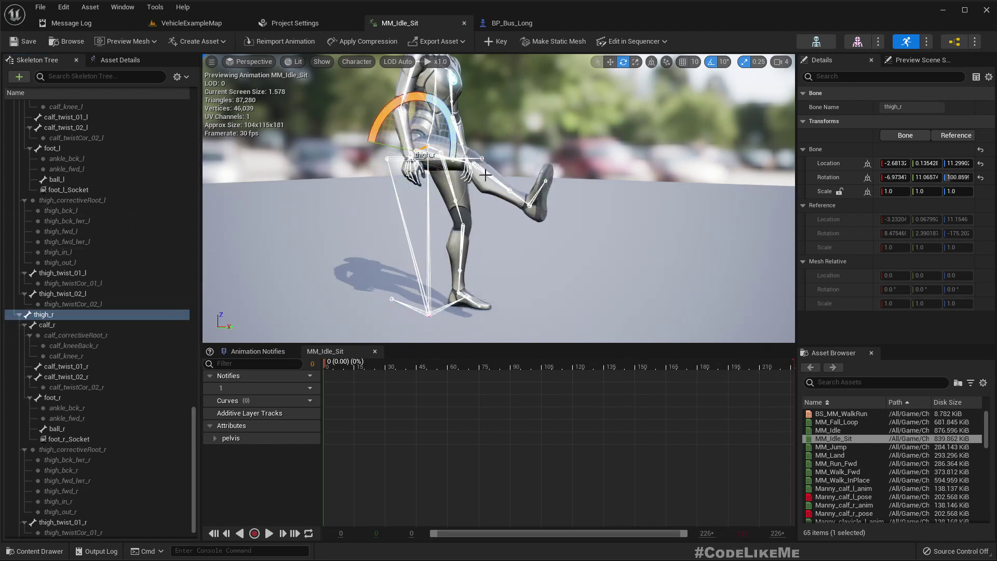
pyautogui.click(54, 325)
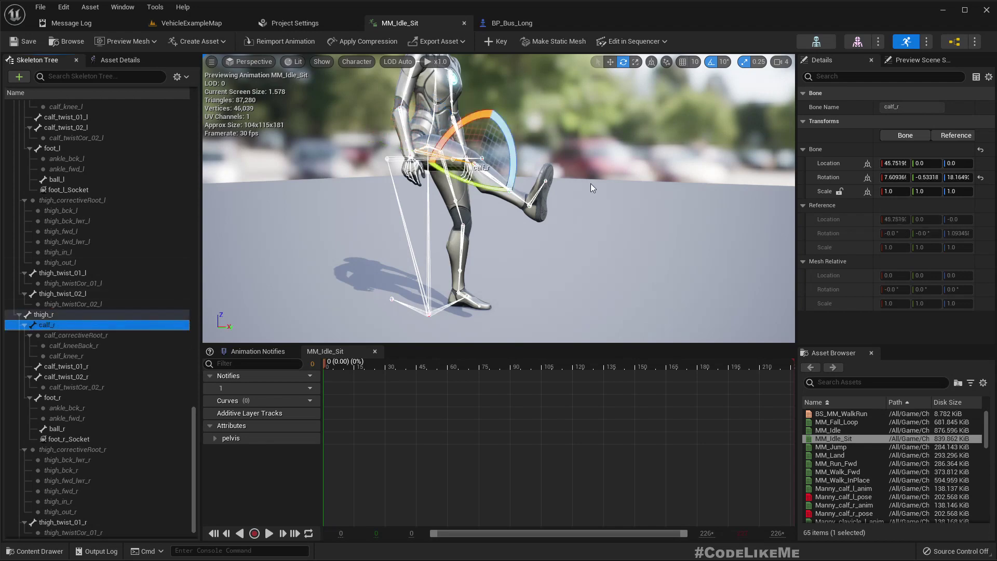
pyautogui.moveTo(516, 152); pyautogui.dragTo(517, 152)
pyautogui.moveTo(517, 152); pyautogui.dragTo(558, 169, button='right')
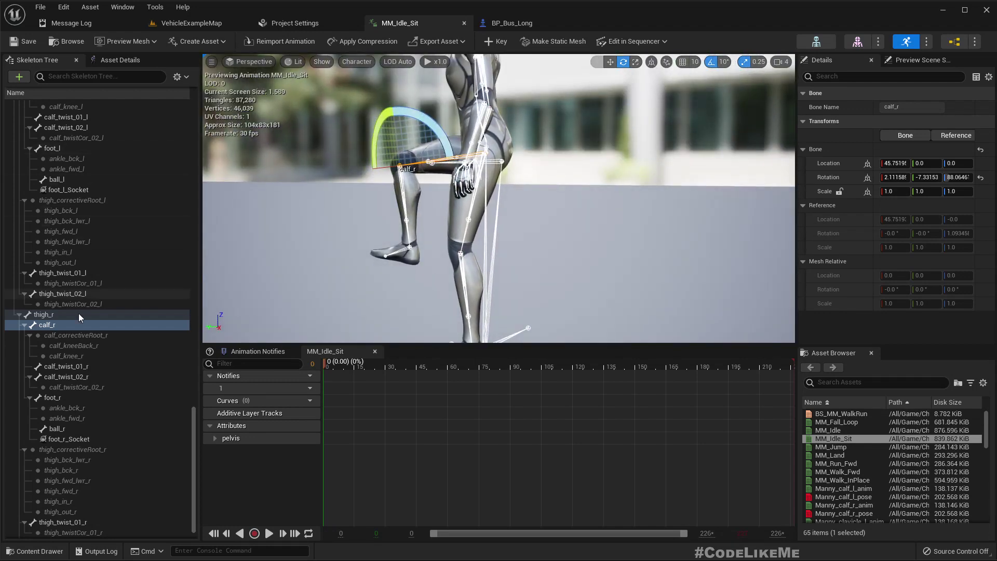
# Step: Raise thigh_l forward to about -72° of Z rotation and bend calf_l down into a seated position
pyautogui.click(24, 325)
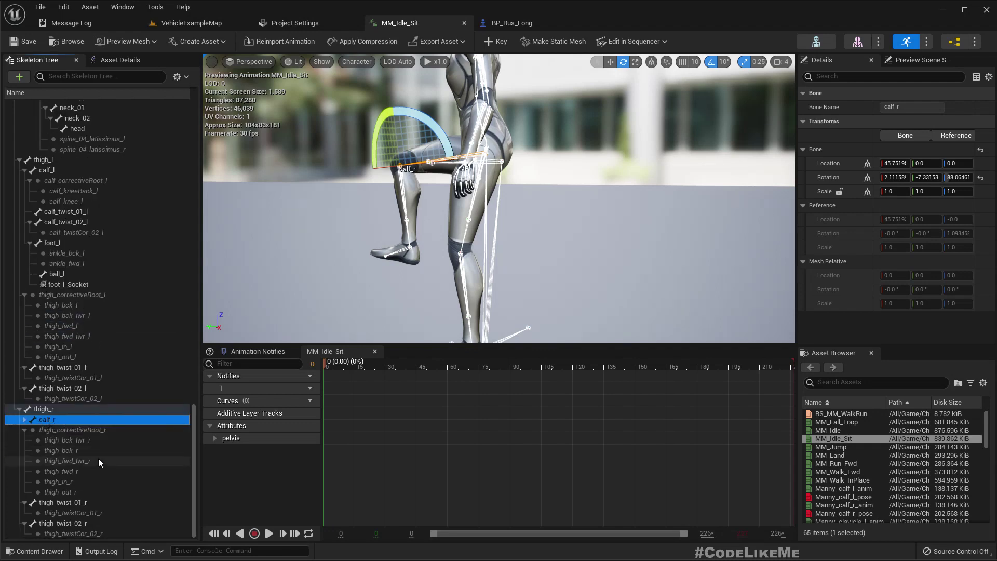
pyautogui.click(45, 159)
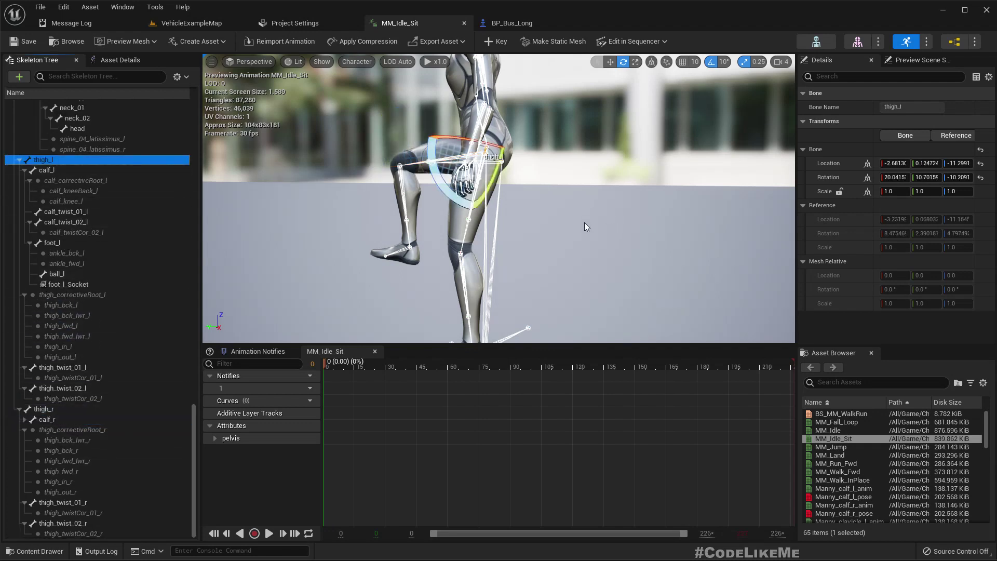
pyautogui.moveTo(447, 202); pyautogui.dragTo(425, 248)
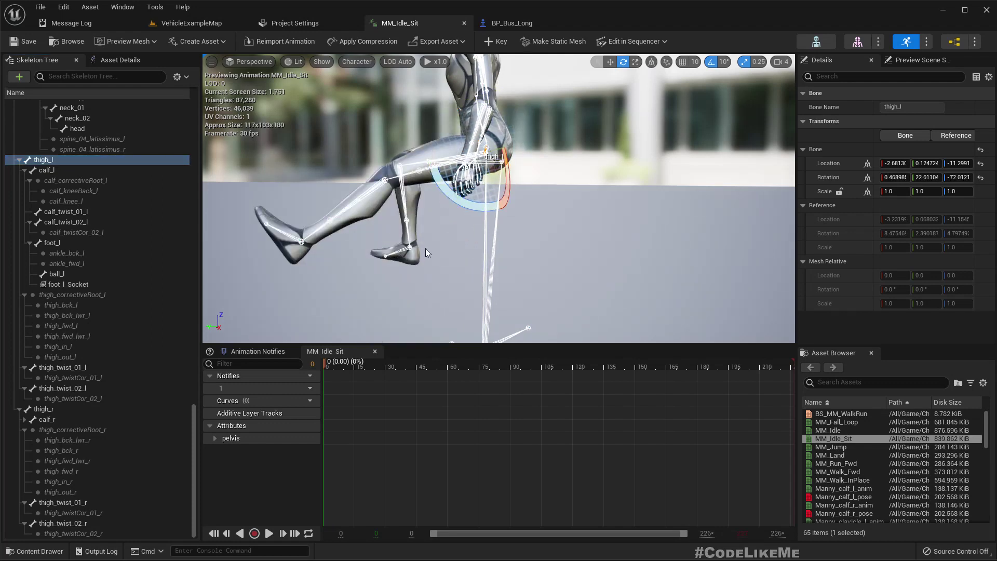
pyautogui.click(51, 171)
pyautogui.moveTo(334, 153); pyautogui.dragTo(331, 206)
# Step: Bend lowerarm_r and lowerarm_l at the elbows so both forearms reach forward over the thighs
pyautogui.moveTo(332, 205); pyautogui.dragTo(524, 255, button='right')
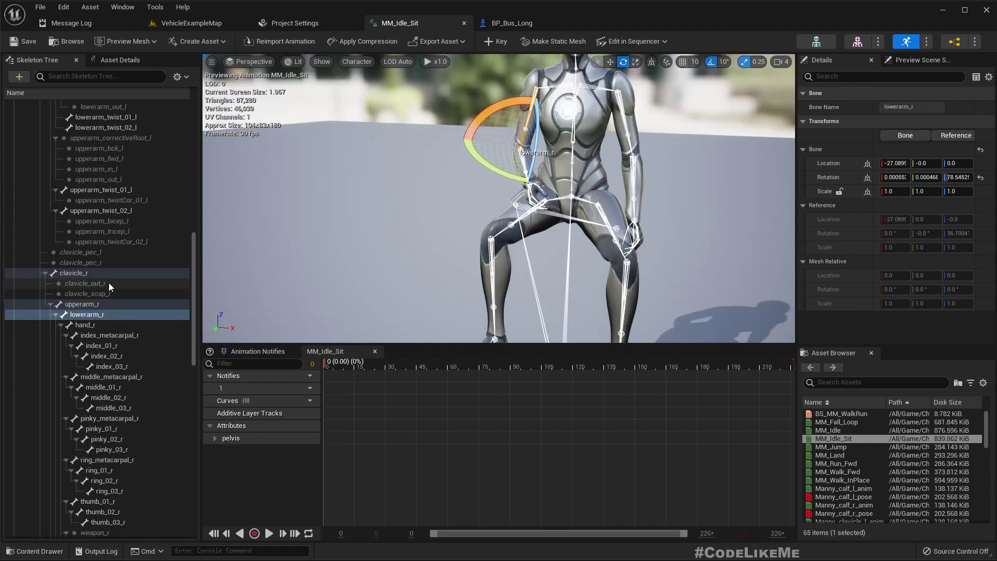
pyautogui.click(56, 314)
pyautogui.scroll(2, 100, 236)
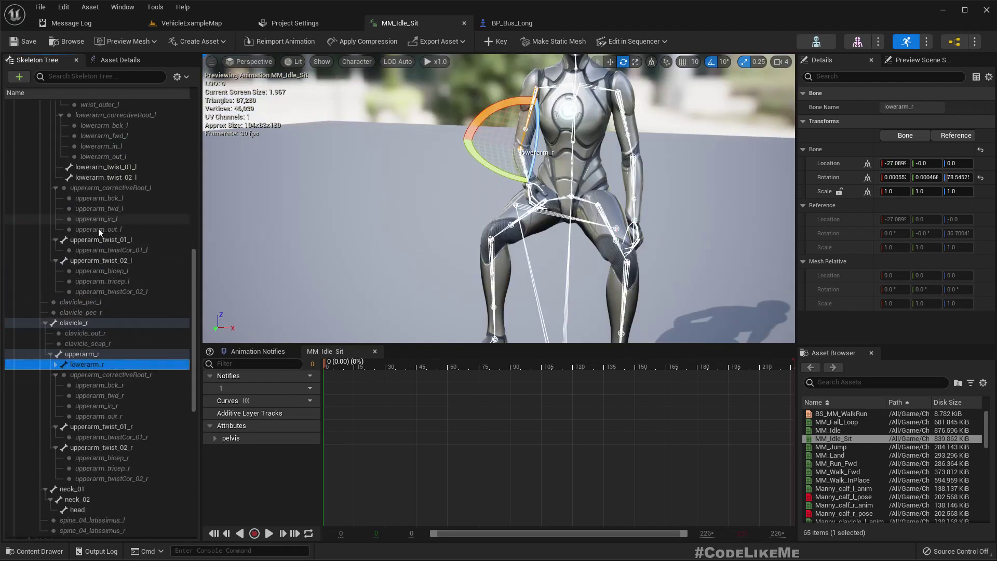
pyautogui.scroll(12, 95, 276)
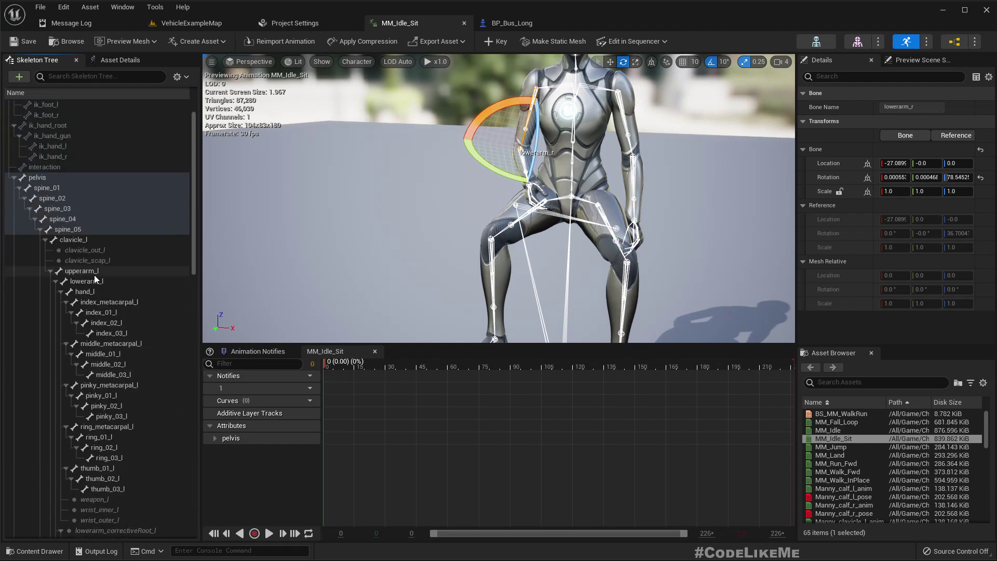
pyautogui.click(73, 239)
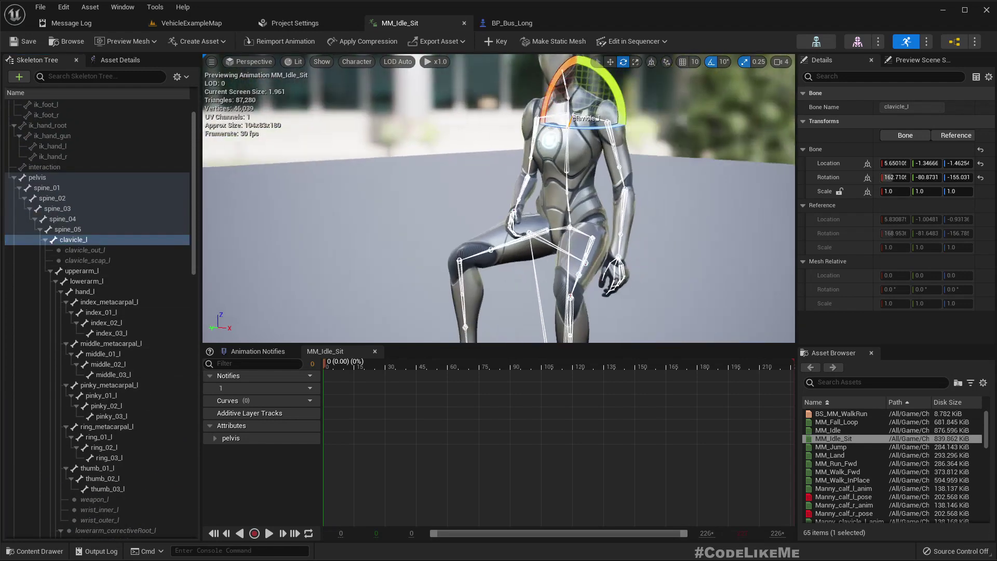
pyautogui.click(73, 270)
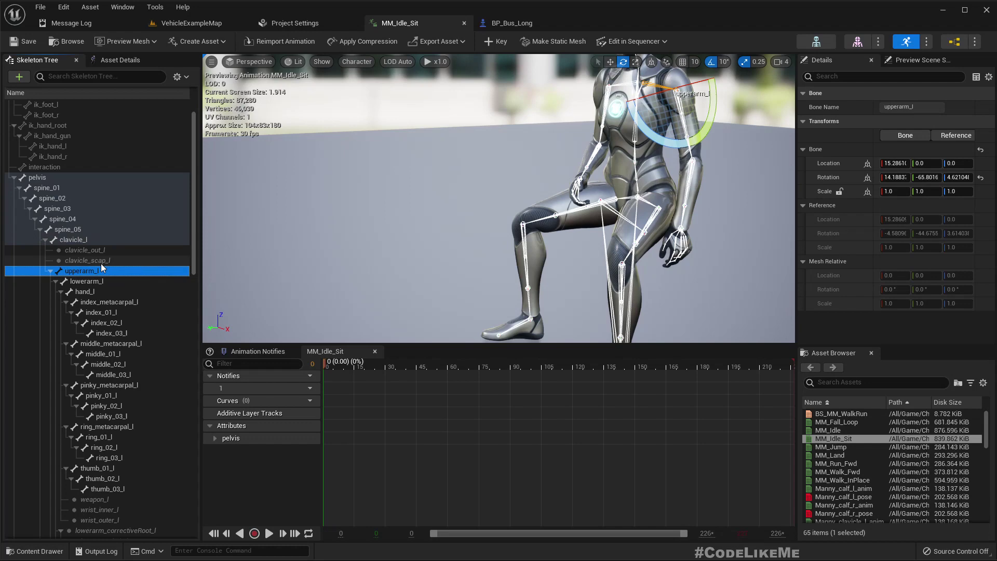
pyautogui.click(98, 281)
pyautogui.moveTo(676, 204); pyautogui.dragTo(658, 171)
# Step: Lower the pelvis bone to a Z location of about 62.7 so the seated mannequin's feet come down to the floor
pyautogui.moveTo(644, 179); pyautogui.dragTo(746, 272, button='right')
pyautogui.moveTo(519, 252); pyautogui.dragTo(515, 272, button='right')
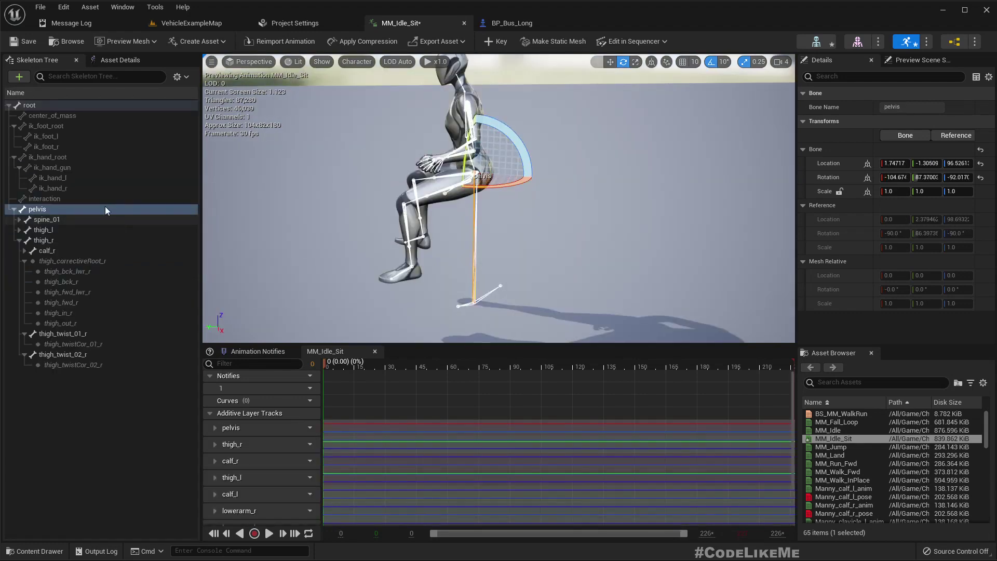
pyautogui.click(48, 209)
pyautogui.moveTo(520, 234); pyautogui.dragTo(516, 203, button='right')
pyautogui.press('q')
pyautogui.moveTo(532, 150)
pyautogui.keyDown('alt'); pyautogui.mouseDown()
pyautogui.moveTo(533, 140)
pyautogui.moveTo(530, 168)
pyautogui.mouseUp(); pyautogui.keyUp('alt')
pyautogui.press('w')
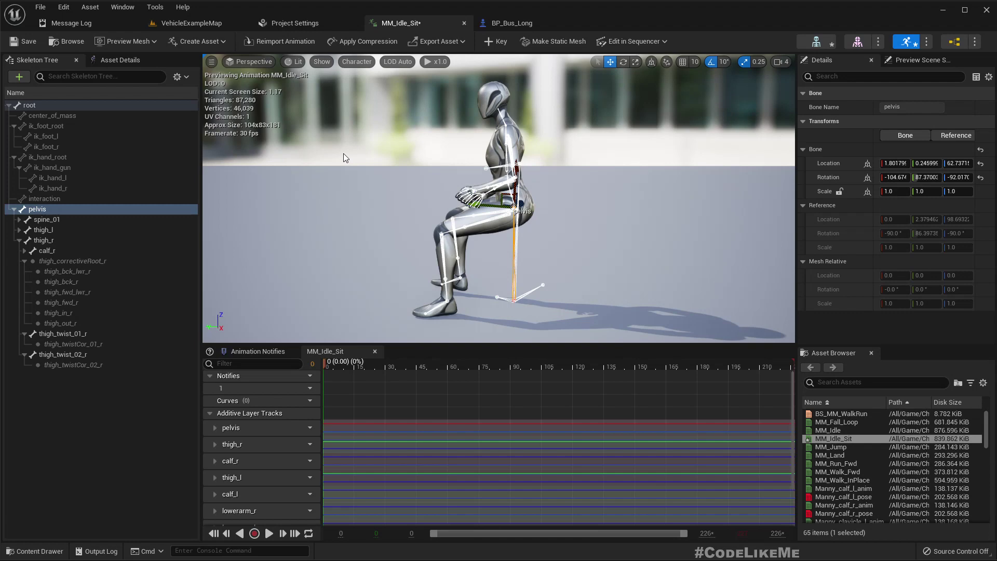
# Step: Key the adjusted seated pose at frame 0 and apply compression to the MM_Idle_Sit animation
pyautogui.keyDown('alt'); pyautogui.moveTo(346, 157); pyautogui.dragTo(374, 260); pyautogui.keyUp('alt')
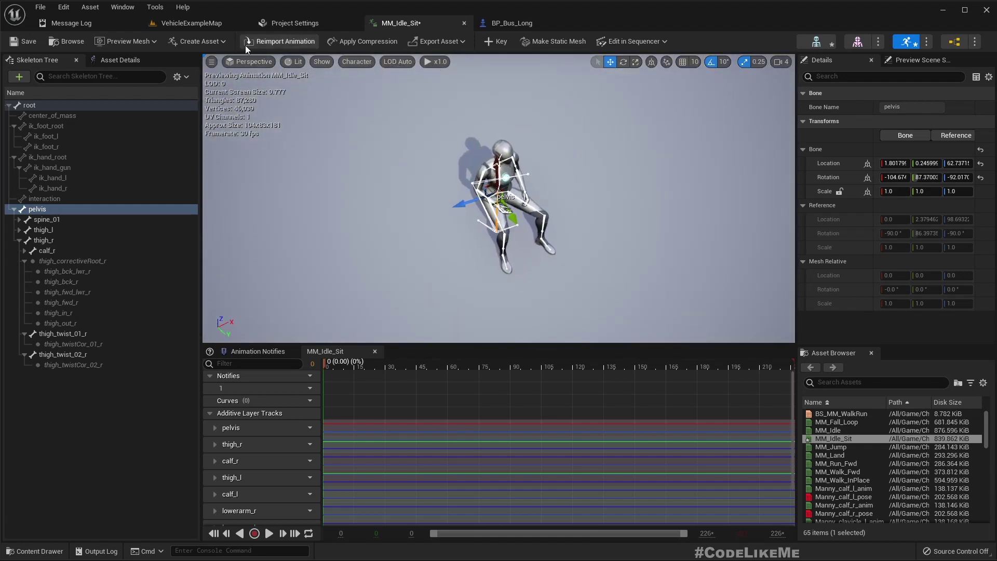
pyautogui.click(500, 42)
pyautogui.click(359, 41)
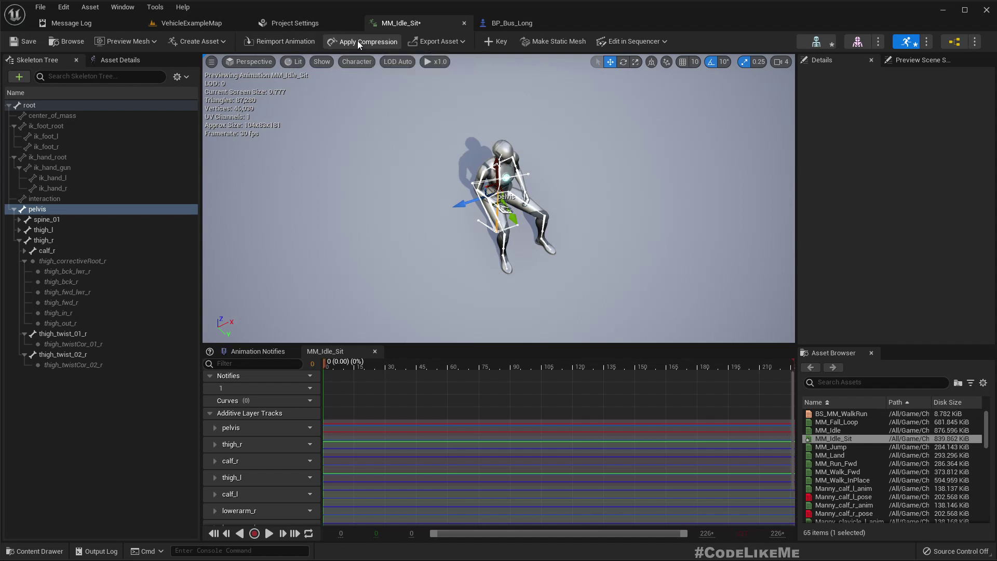
pyautogui.click(773, 255)
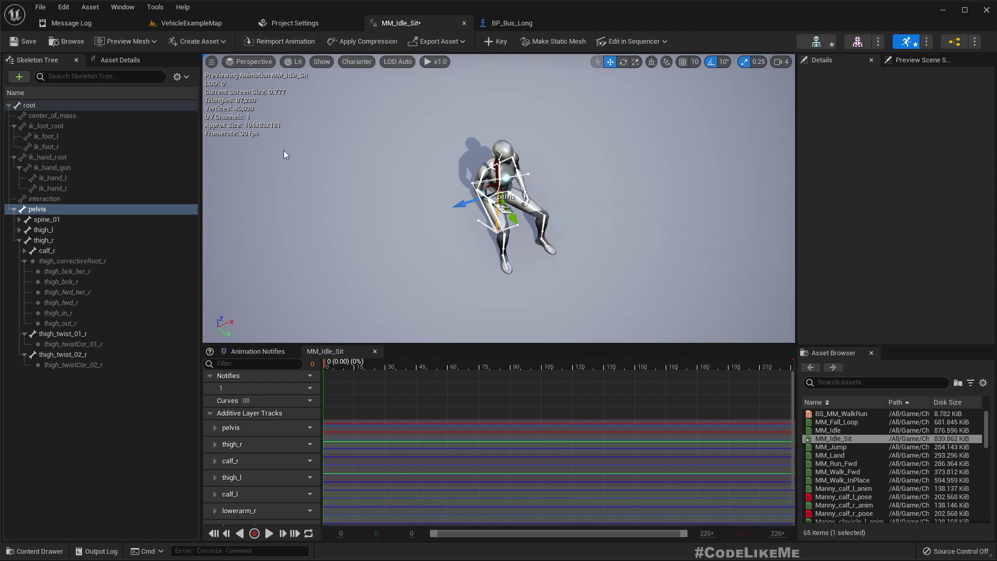
# Step: Play the MM_Idle_Sit animation and check the seated mannequin's motion from the side
pyautogui.press('space')
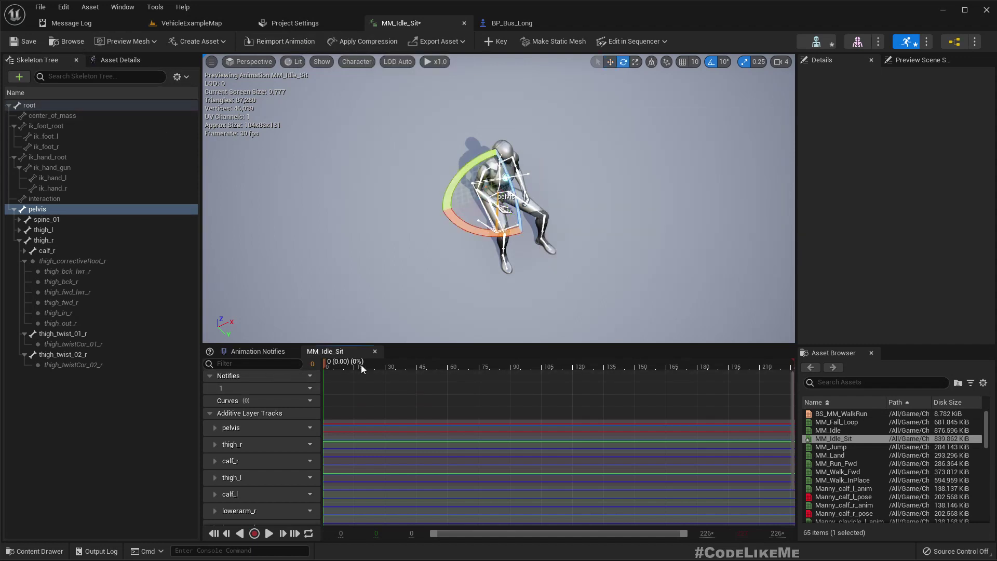
pyautogui.moveTo(362, 365); pyautogui.dragTo(342, 365)
pyautogui.press('space')
pyautogui.moveTo(384, 270); pyautogui.dragTo(399, 218, button='right')
pyautogui.press('q')
pyautogui.click(361, 245)
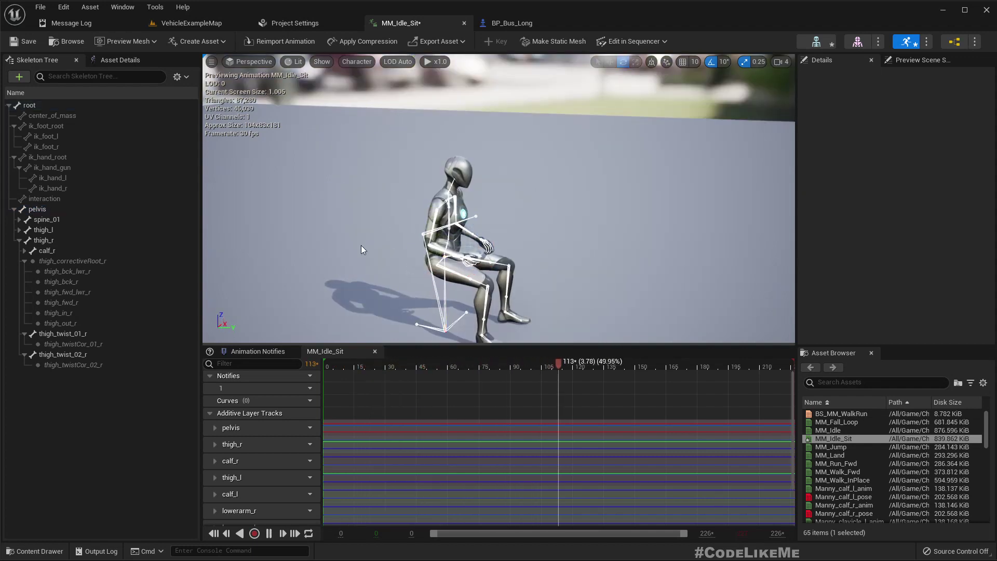
pyautogui.press('space')
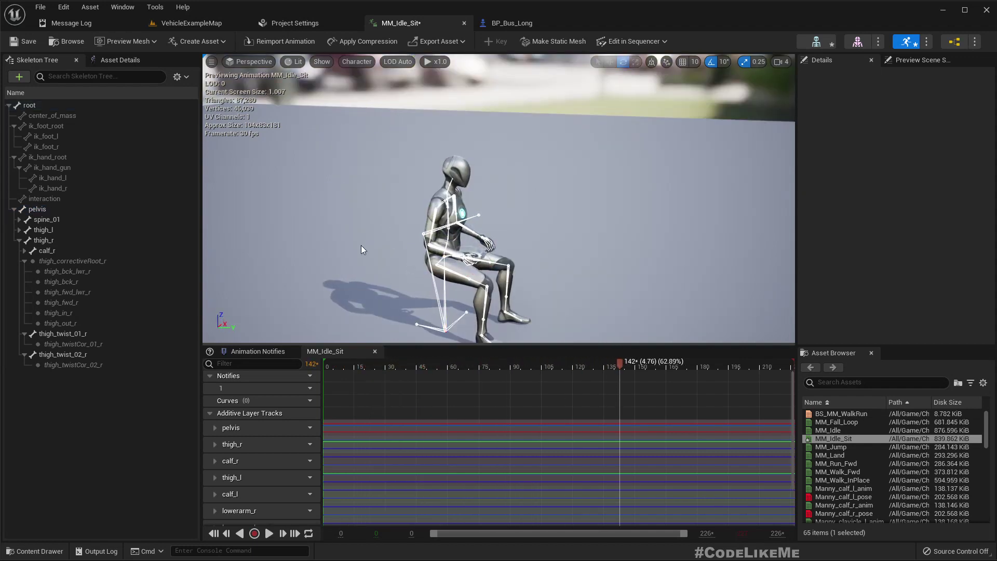
# Step: Locate MM_Idle_Sit in the Manny content folder and return to the passenger seats inside the BP_Bus_Long blueprint
pyautogui.click(69, 40)
pyautogui.click(357, 453)
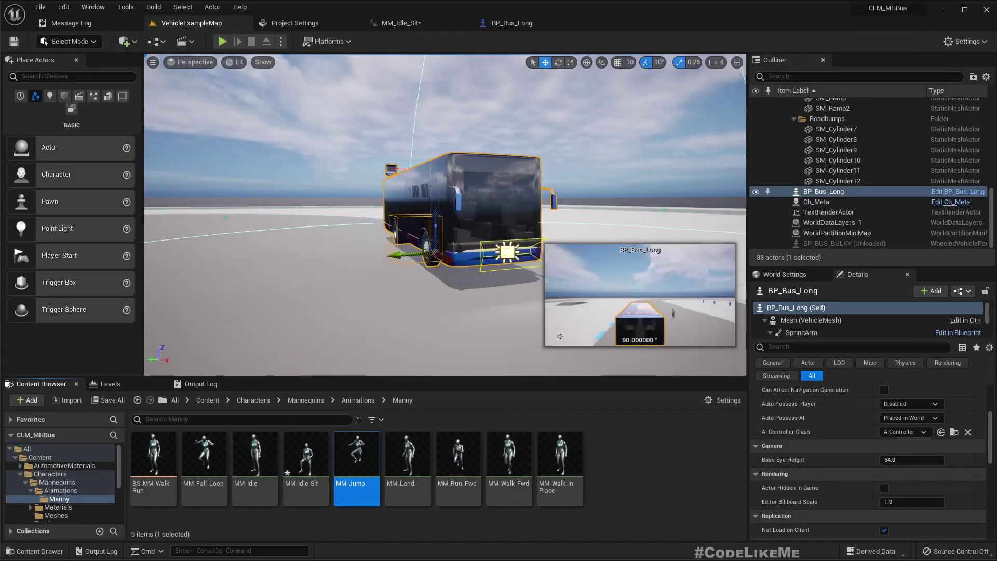
pyautogui.click(509, 24)
pyautogui.moveTo(460, 163); pyautogui.dragTo(481, 178, button='right')
pyautogui.press('w')
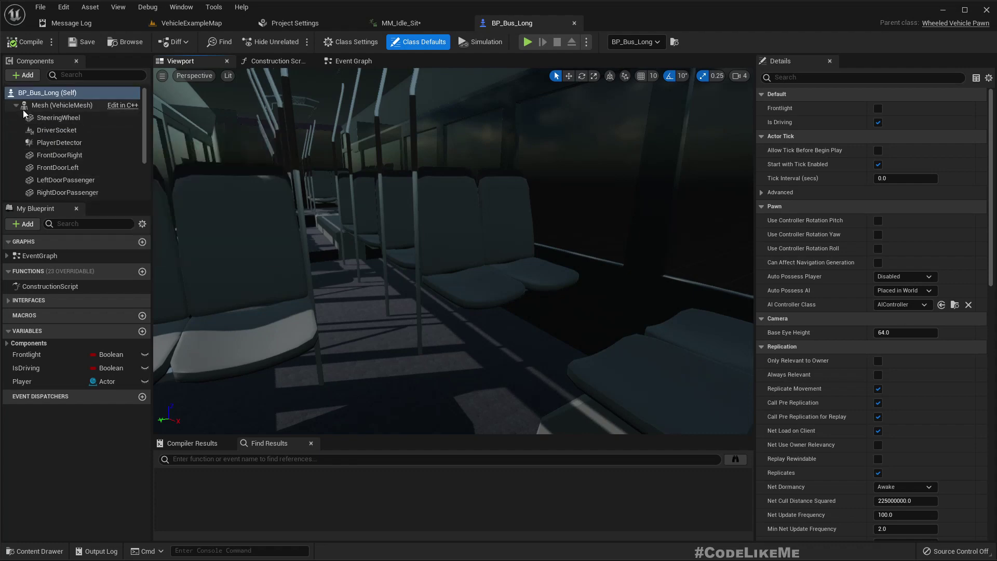
# Step: Add a Scene component under the bus's vehicle Mesh
pyautogui.click(47, 107)
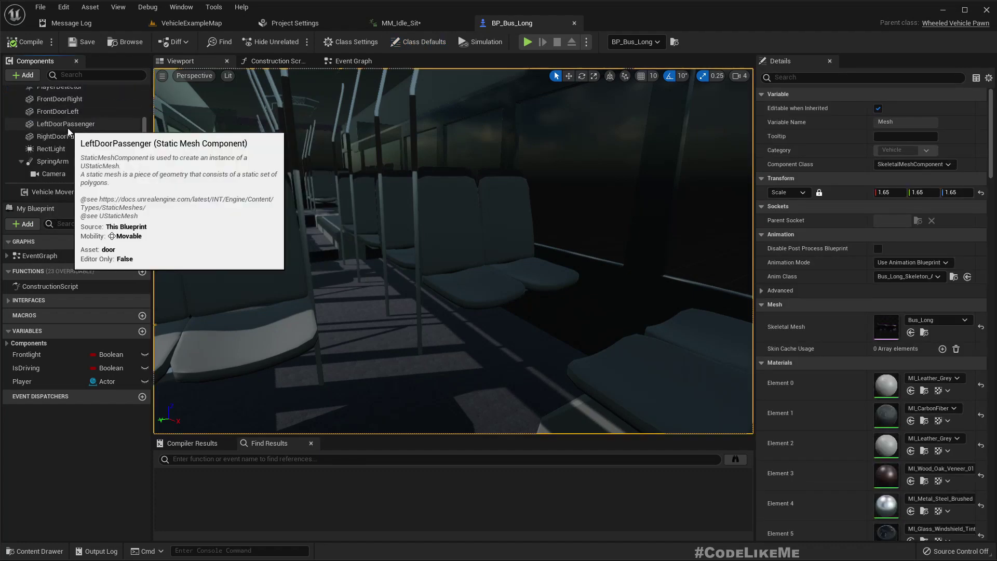
pyautogui.rightClick(55, 106)
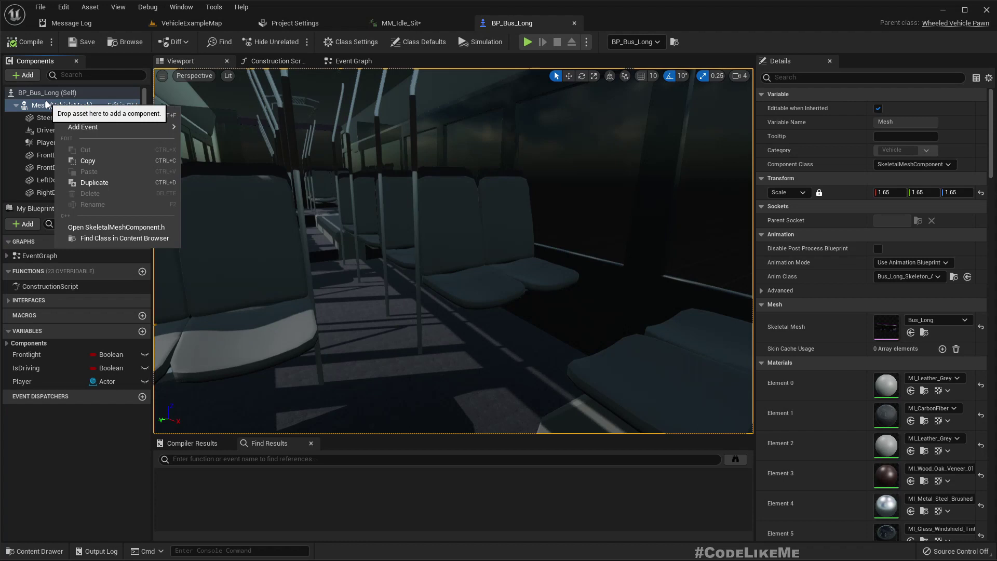
pyautogui.click(18, 79)
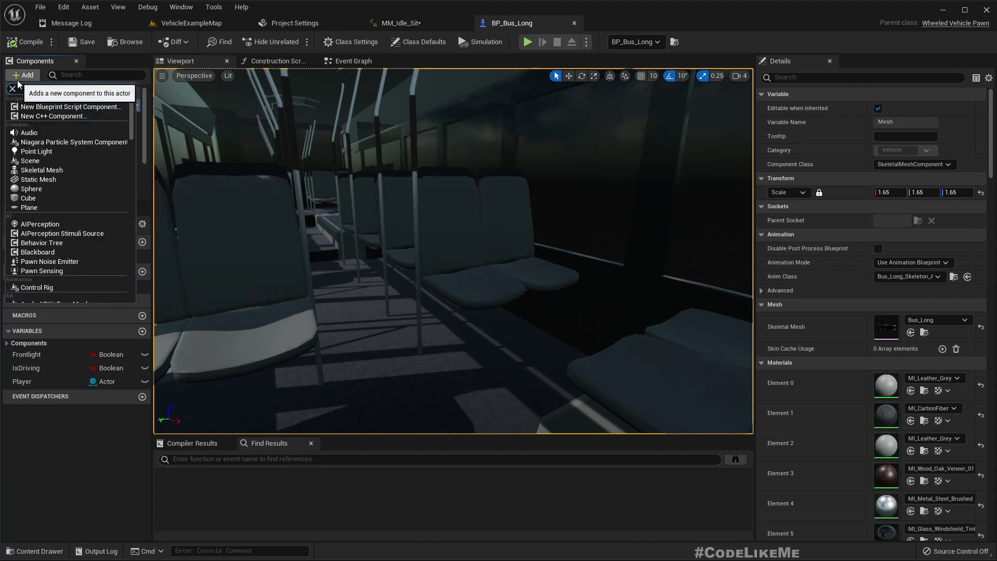
pyautogui.write('Scene')
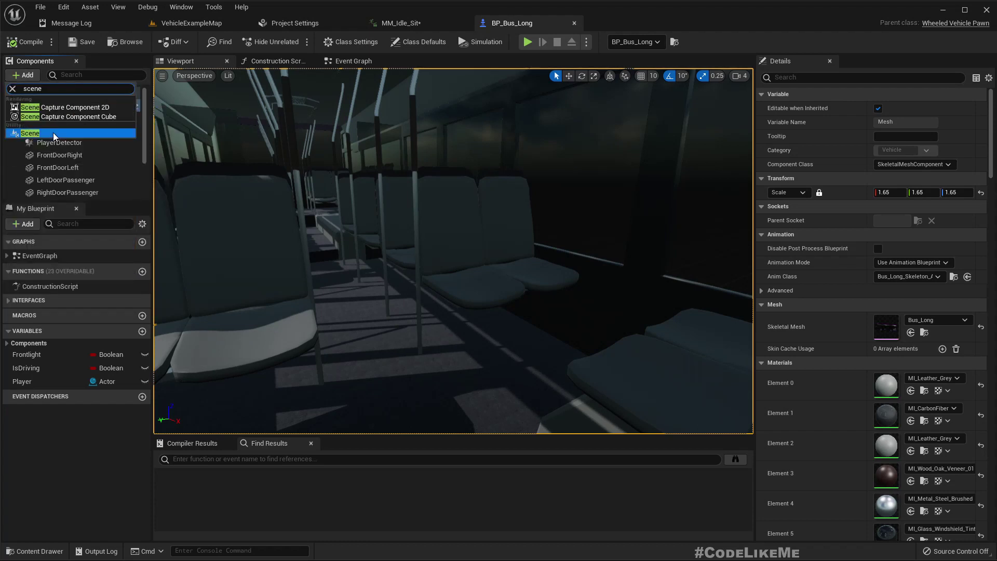
pyautogui.click(56, 135)
# Step: Move the Scene component up toward the first passenger seats, to about X 125.7, Y -38.5, Z 99.2
pyautogui.moveTo(309, 227); pyautogui.dragTo(270, 243, button='right')
pyautogui.moveTo(333, 243); pyautogui.dragTo(441, 257, button='right')
pyautogui.moveTo(384, 231); pyautogui.dragTo(389, 233, button='right')
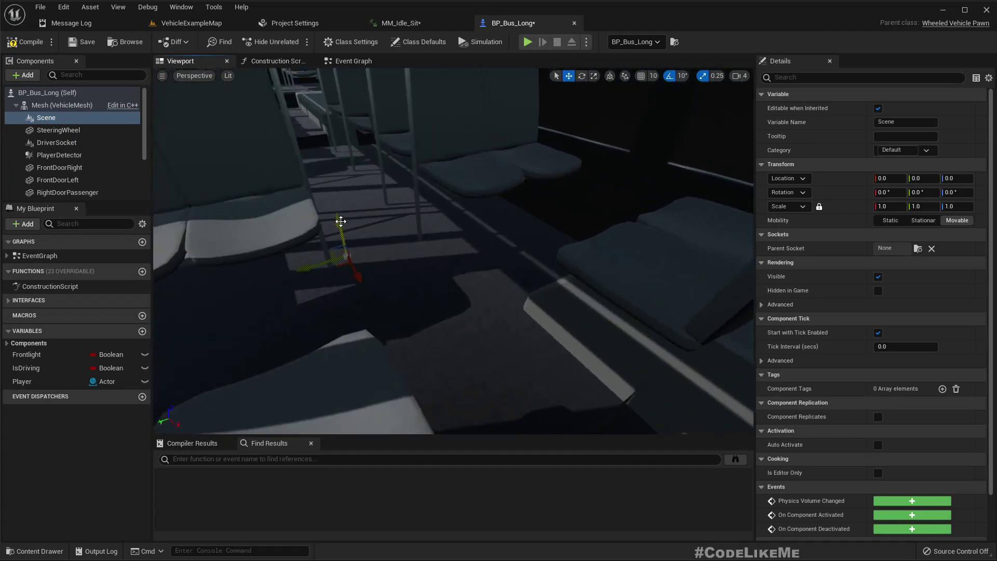
pyautogui.moveTo(333, 132); pyautogui.dragTo(498, 244)
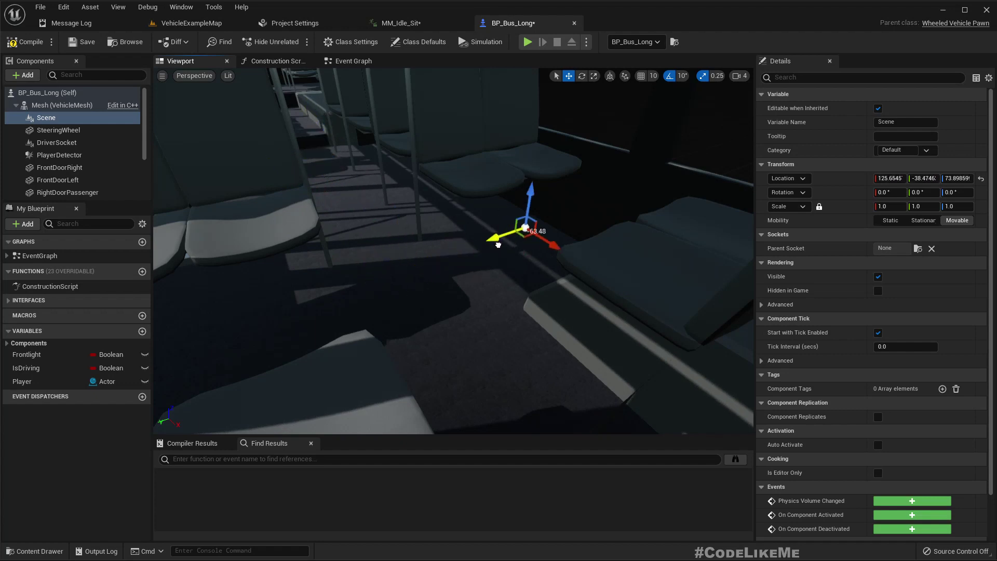
pyautogui.moveTo(533, 199); pyautogui.dragTo(542, 119)
# Step: Examine where DriverSocket sits relative to the driver's seat as a reference for passenger placement
pyautogui.moveTo(502, 189); pyautogui.dragTo(577, 188, button='right')
pyautogui.moveTo(431, 167); pyautogui.dragTo(375, 214, button='right')
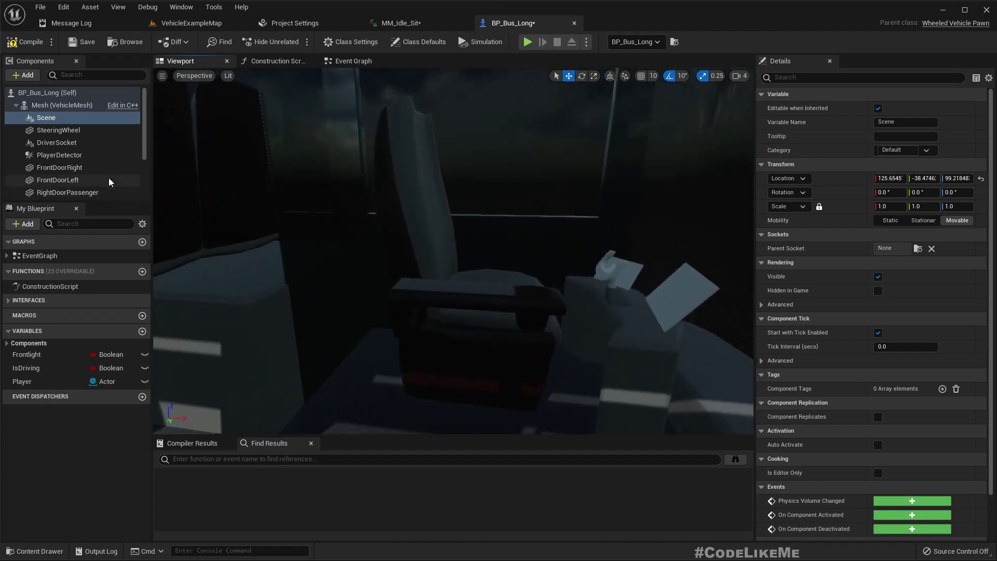
pyautogui.click(76, 144)
pyautogui.moveTo(517, 275); pyautogui.dragTo(431, 279, button='right')
pyautogui.moveTo(638, 303); pyautogui.dragTo(592, 309, button='right')
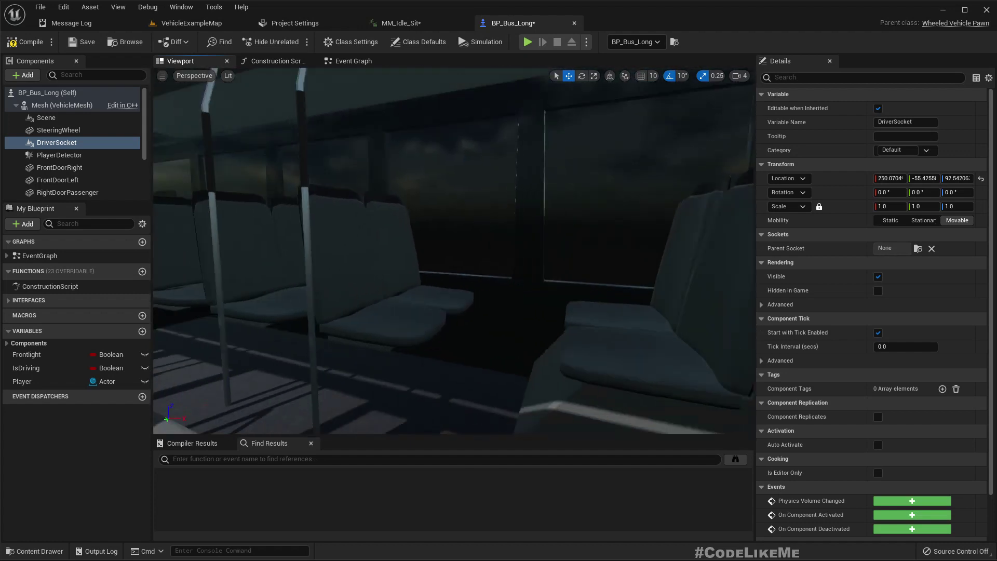
# Step: Position the Scene component at the back of the aisle-side seat cushion, at about X 105.6, Y -33.7, Z 100.7
pyautogui.moveTo(317, 234); pyautogui.dragTo(282, 189, button='right')
pyautogui.click(63, 118)
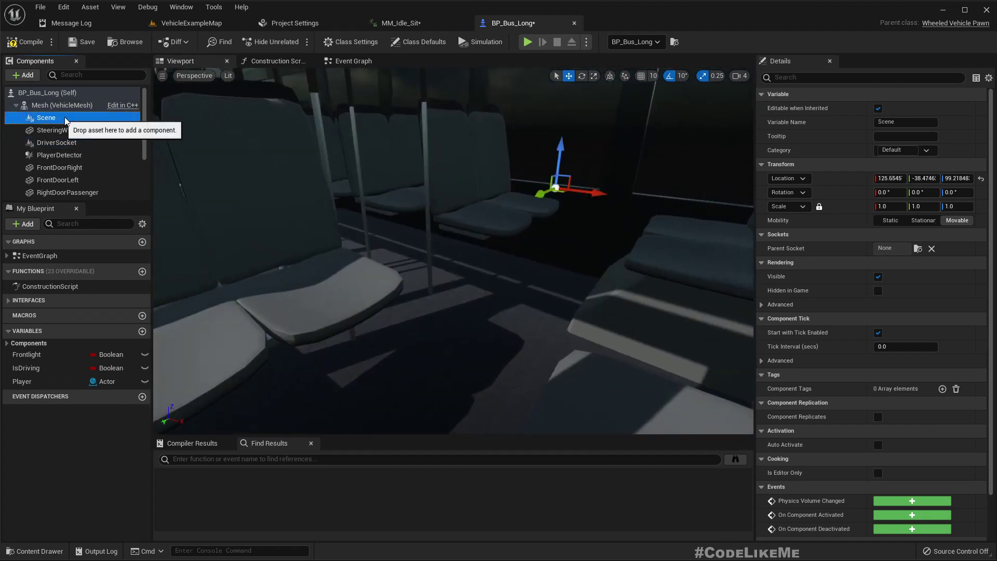
pyautogui.moveTo(594, 235); pyautogui.dragTo(595, 213, button='right')
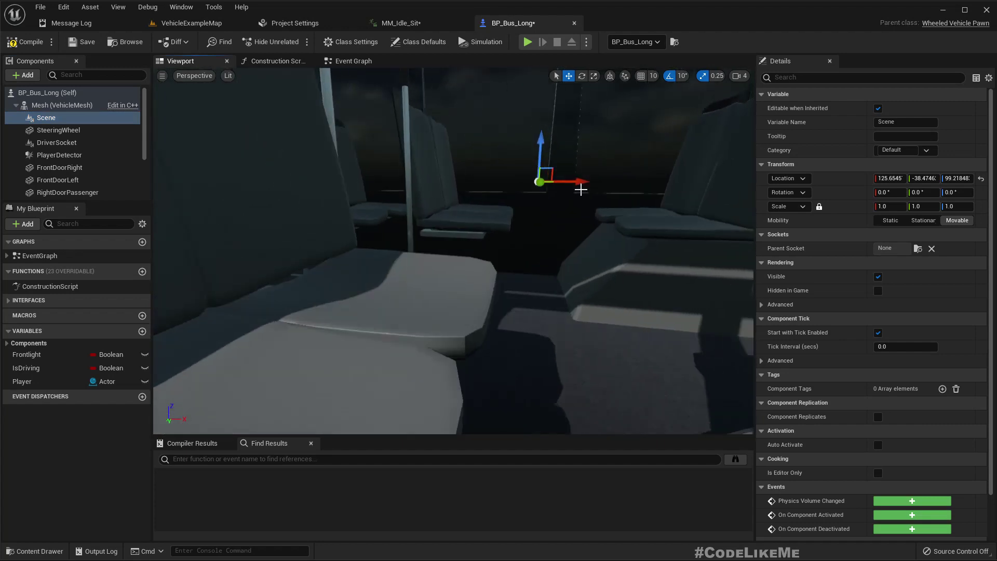
pyautogui.moveTo(580, 190); pyautogui.dragTo(517, 185)
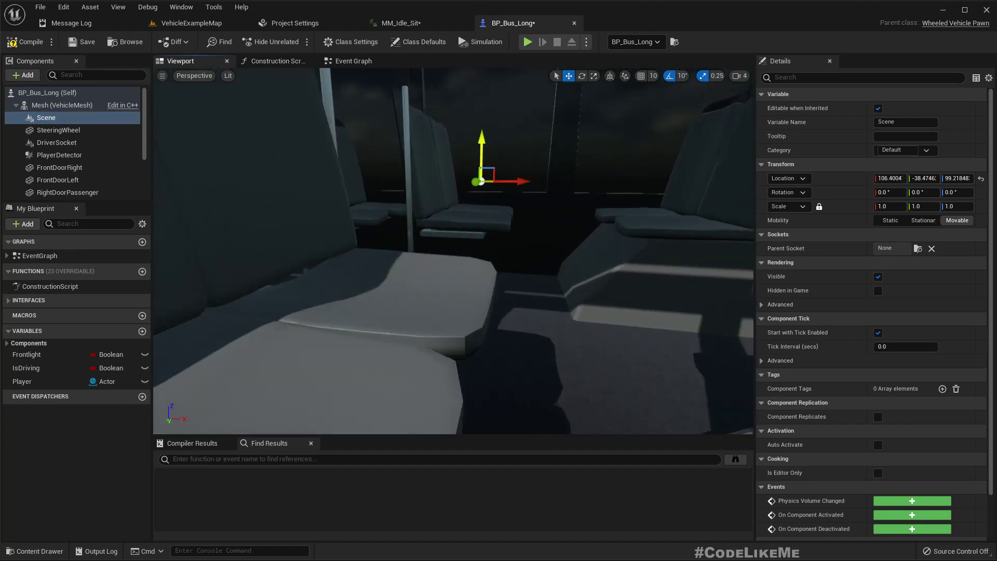
pyautogui.moveTo(482, 143); pyautogui.dragTo(482, 139)
pyautogui.moveTo(524, 178); pyautogui.dragTo(521, 178)
pyautogui.moveTo(520, 178); pyautogui.dragTo(545, 196, button='right')
pyautogui.press('w')
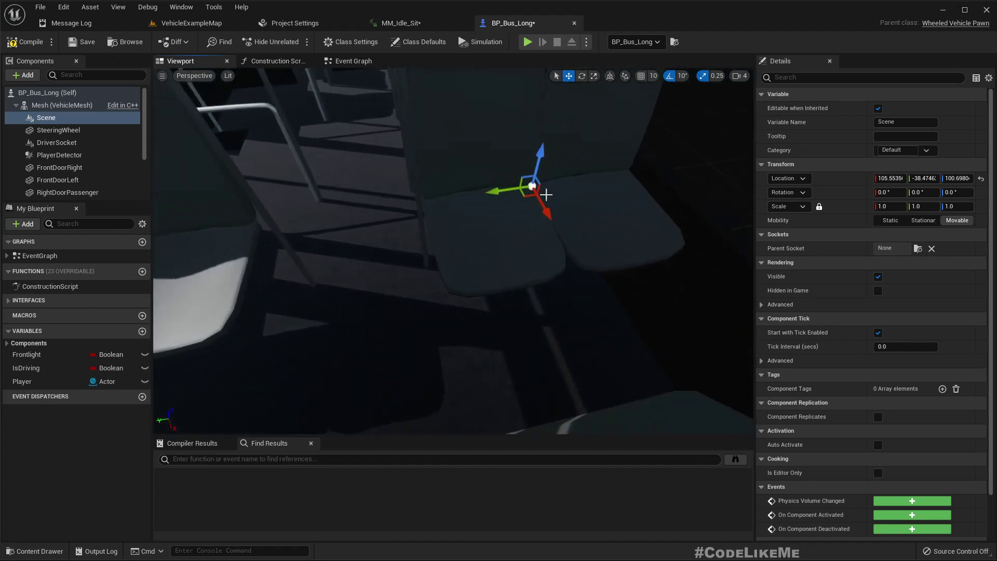
pyautogui.moveTo(501, 192); pyautogui.dragTo(457, 198)
pyautogui.moveTo(457, 198); pyautogui.dragTo(363, 213, button='right')
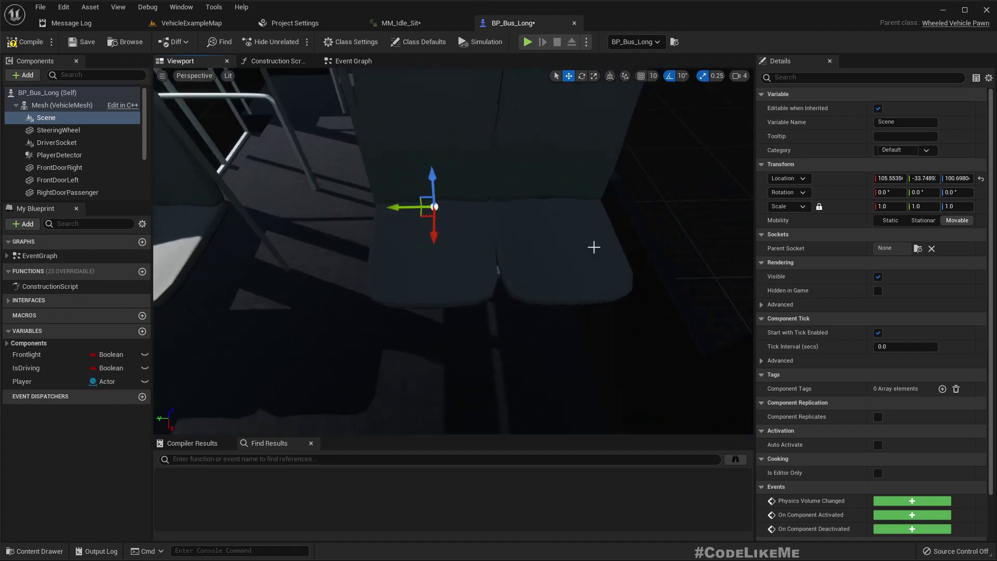
# Step: Rename the Scene component as P1
pyautogui.click(52, 118)
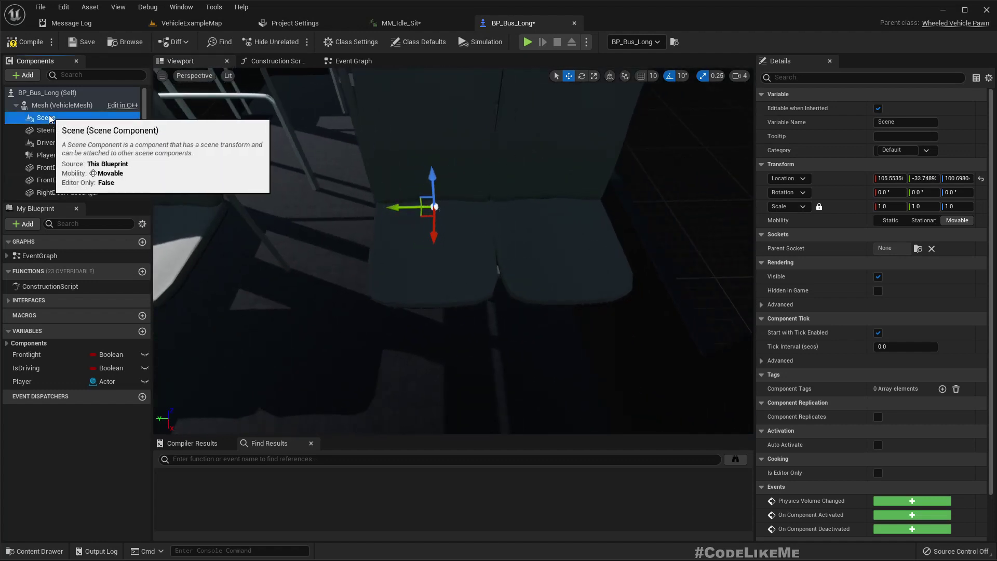
pyautogui.click(50, 119)
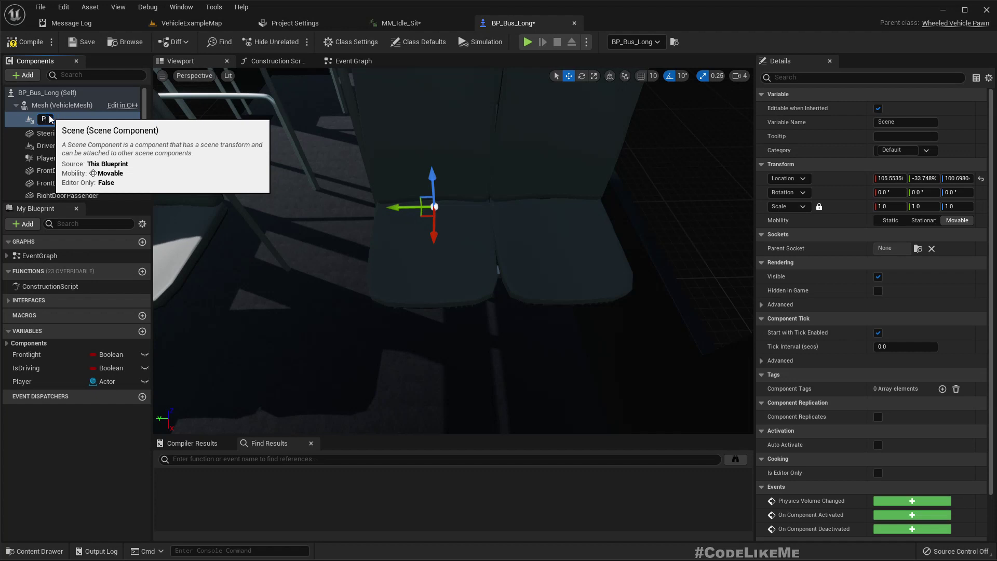
pyautogui.write('P1')
pyautogui.press('Return')
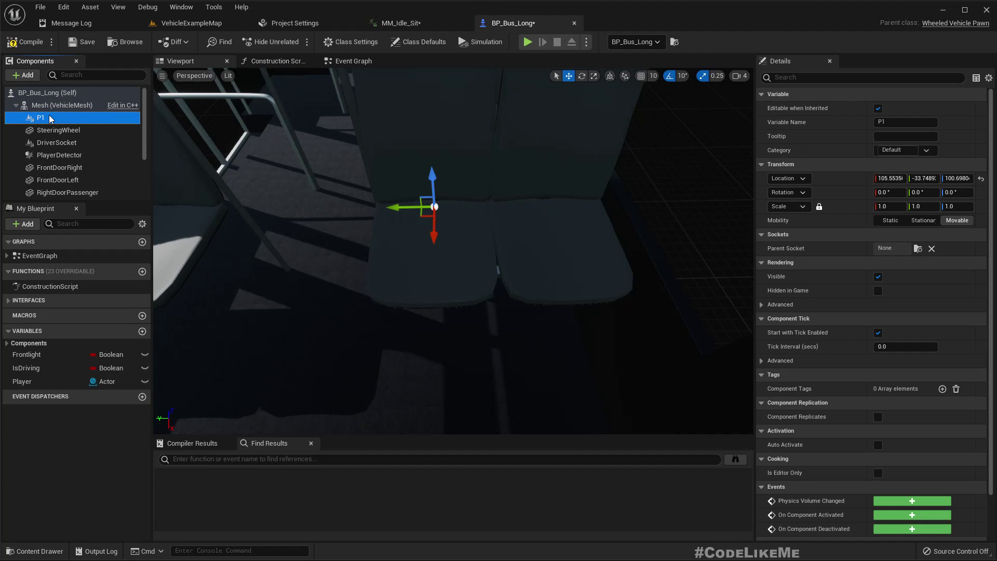
pyautogui.moveTo(311, 234); pyautogui.dragTo(265, 234, button='right')
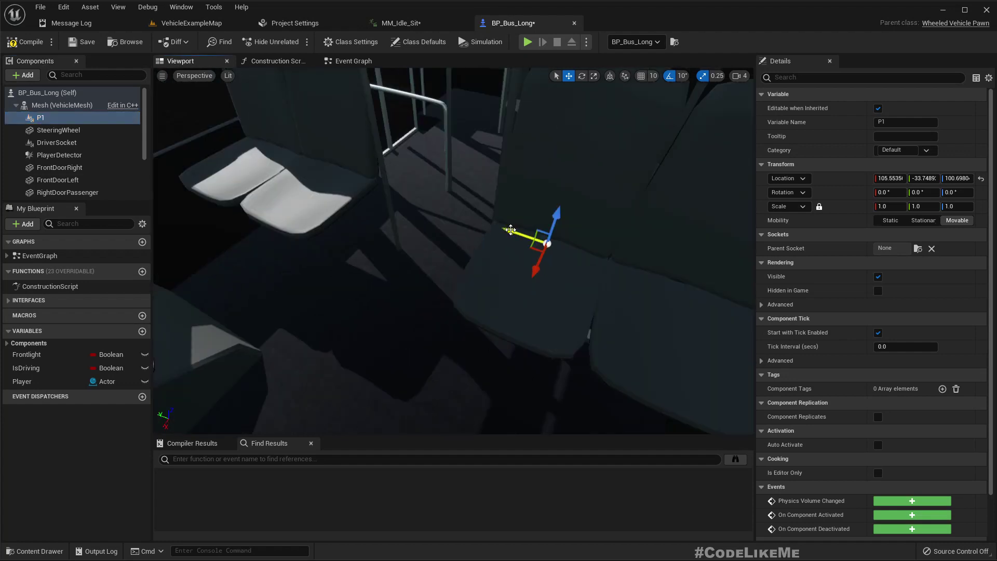
pyautogui.moveTo(512, 231); pyautogui.dragTo(362, 194)
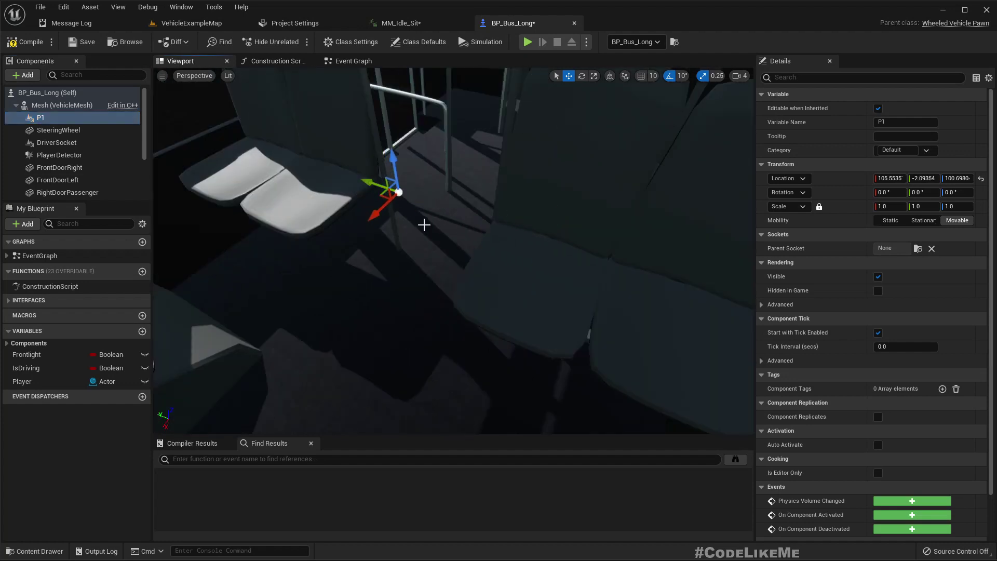
pyautogui.hotkey('ctrl', 'z')
# Step: Duplicate P1 as P2 and move the copy onto the seat across the aisle, at Y about 35.8
pyautogui.hotkey('ctrl', 'd')
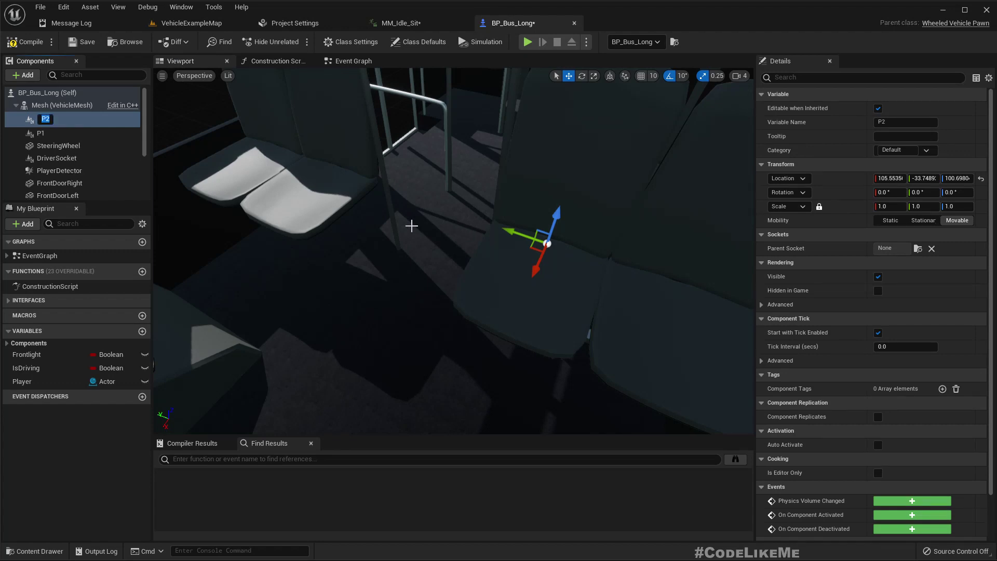
pyautogui.press('Return')
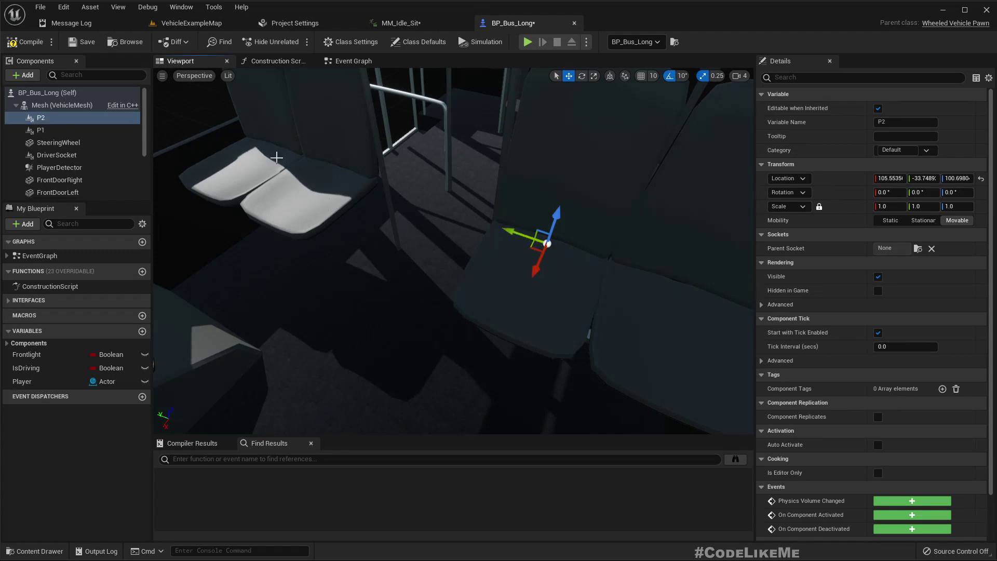
pyautogui.moveTo(527, 237); pyautogui.dragTo(267, 149)
pyautogui.moveTo(267, 150); pyautogui.dragTo(322, 151, button='right')
pyautogui.moveTo(563, 163); pyautogui.dragTo(568, 149, button='right')
pyautogui.moveTo(481, 166); pyautogui.dragTo(441, 167)
# Step: Duplicate P1 and P2 together and move P3 along X onto the facing seat, at X about 159.3
pyautogui.moveTo(441, 167); pyautogui.dragTo(581, 168, button='right')
pyautogui.moveTo(400, 161); pyautogui.dragTo(405, 167, button='right')
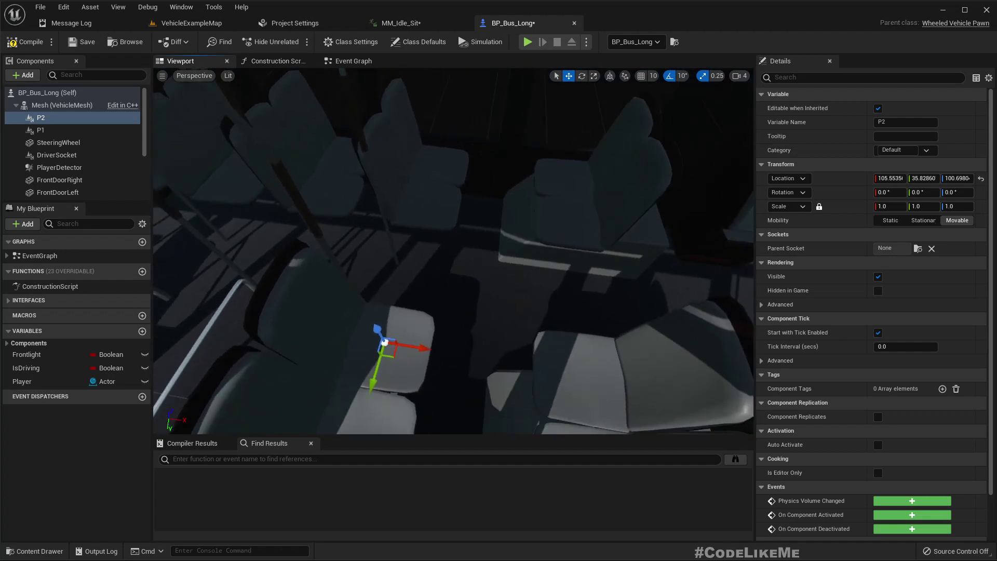
pyautogui.moveTo(540, 188); pyautogui.dragTo(569, 200, button='right')
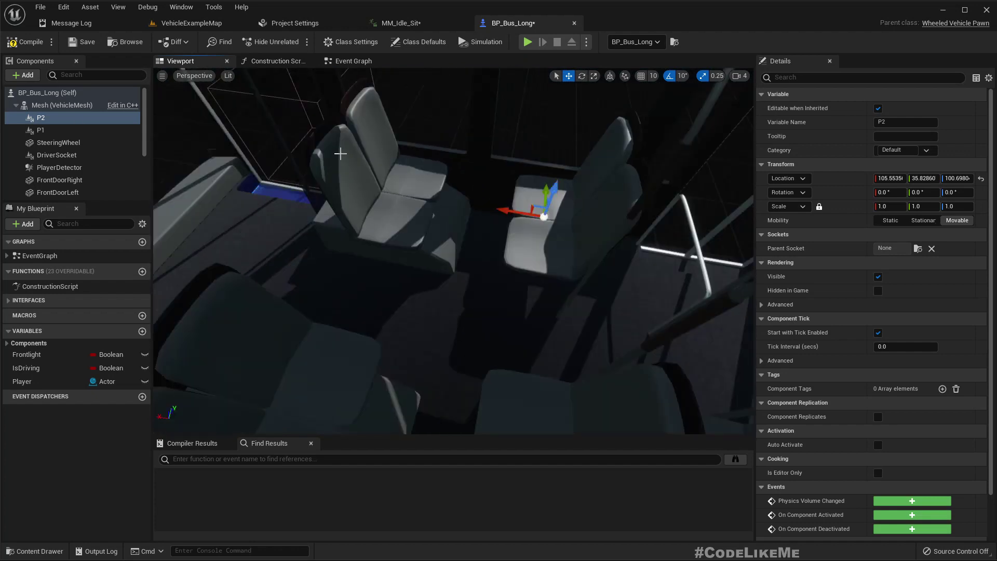
pyautogui.click(41, 130)
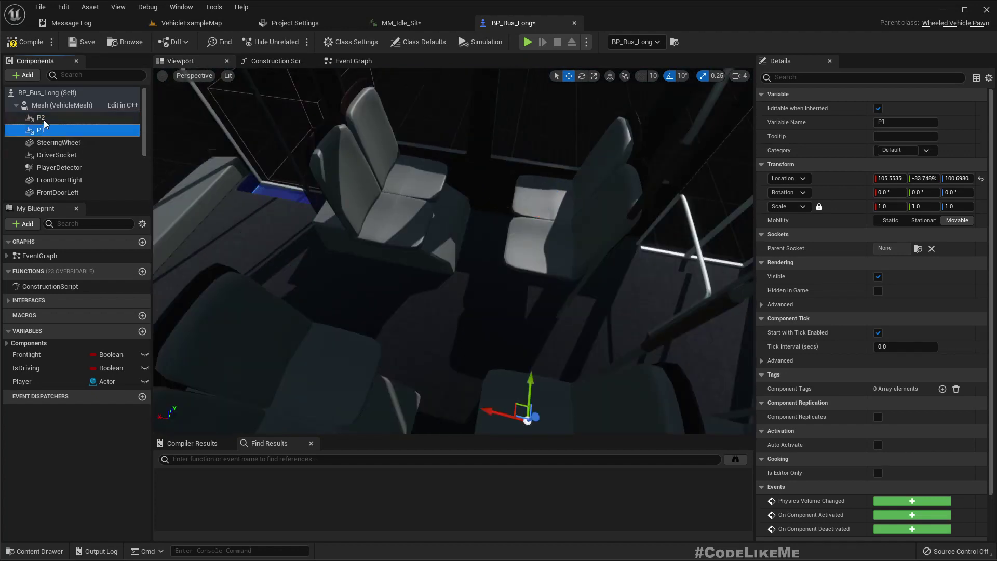
pyautogui.keyDown('ctrl'); pyautogui.click(41, 118); pyautogui.keyUp('ctrl')
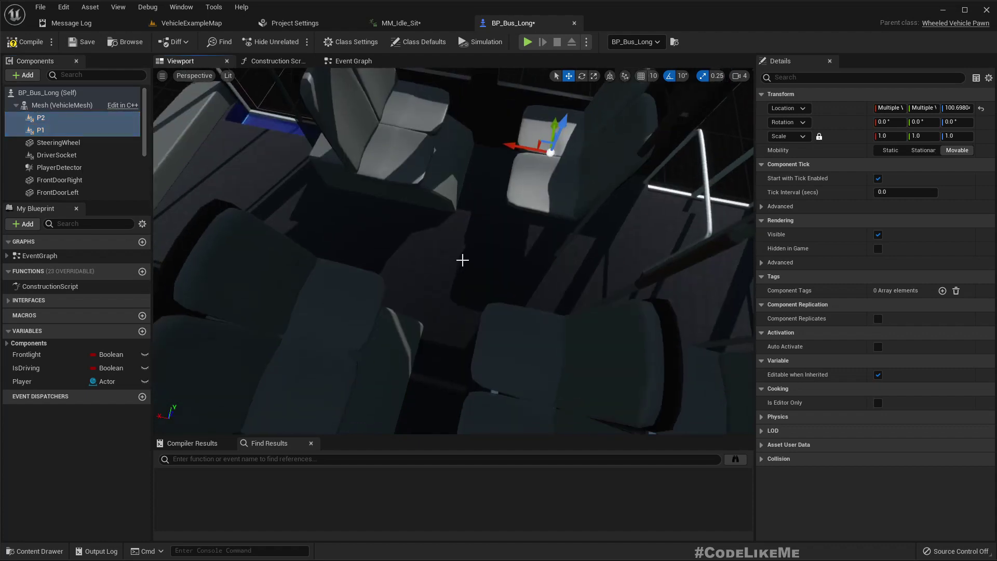
pyautogui.hotkey('ctrl', 'd')
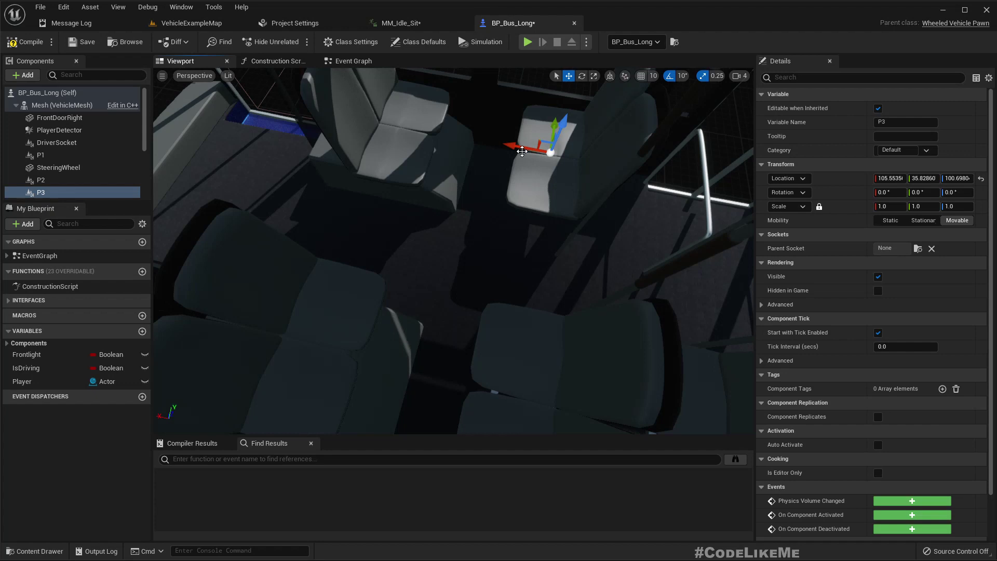
pyautogui.moveTo(522, 151); pyautogui.dragTo(382, 120)
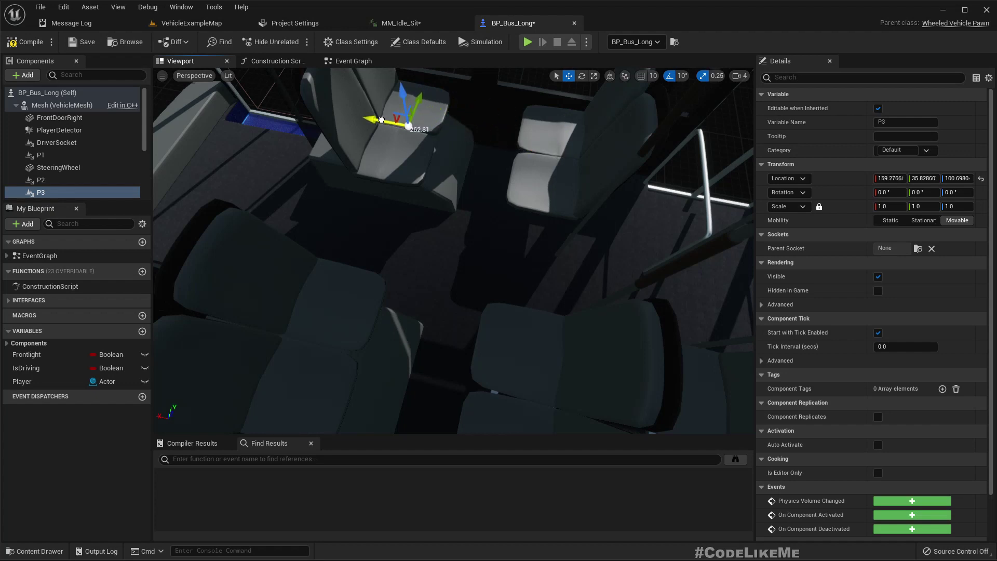
# Step: Move P4 along X onto the facing seat on its own side of the aisle
pyautogui.moveTo(429, 167); pyautogui.dragTo(382, 168, button='right')
pyautogui.moveTo(441, 184); pyautogui.dragTo(444, 180, button='right')
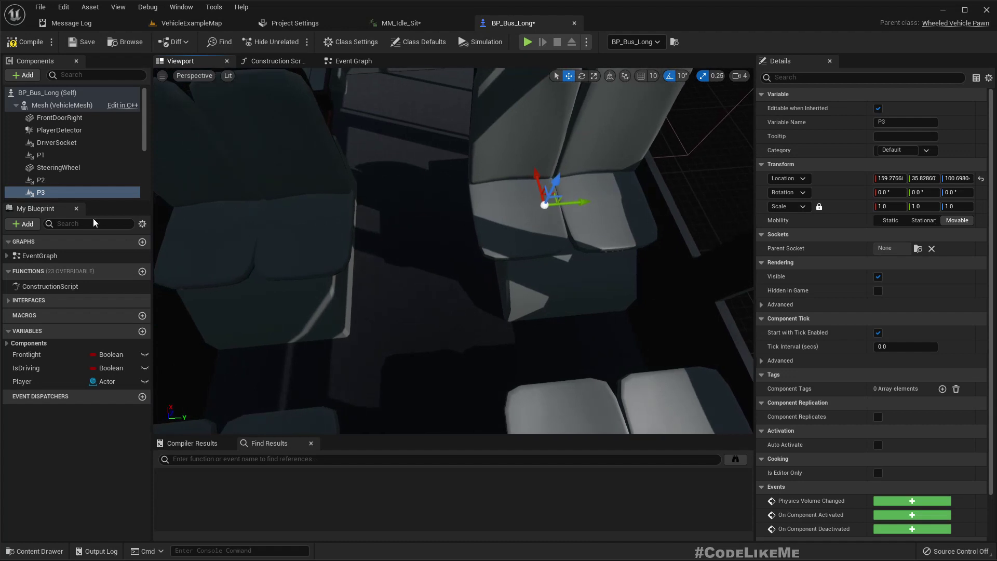
pyautogui.scroll(-2, 47, 172)
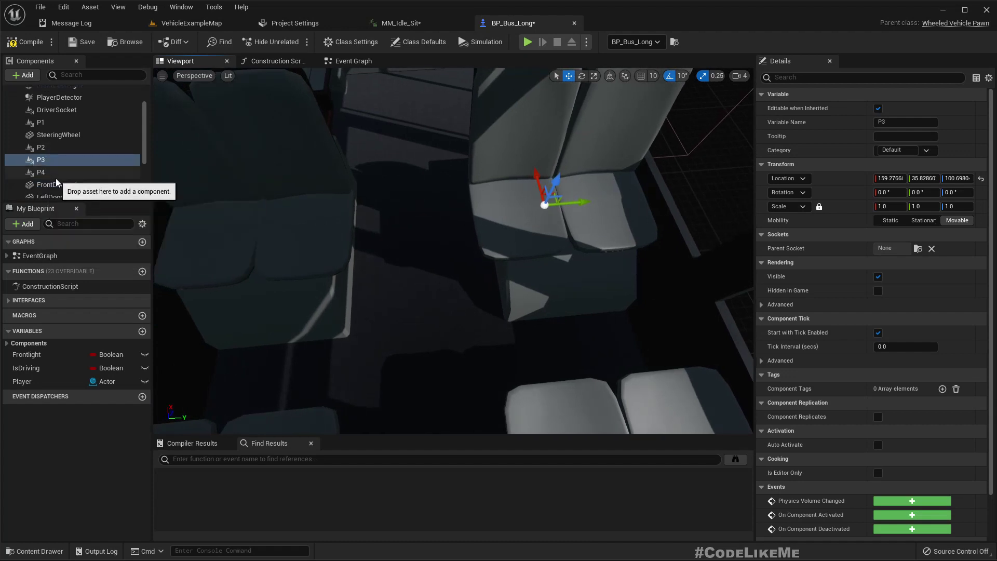
pyautogui.click(46, 170)
pyautogui.moveTo(400, 258); pyautogui.dragTo(332, 255, button='right')
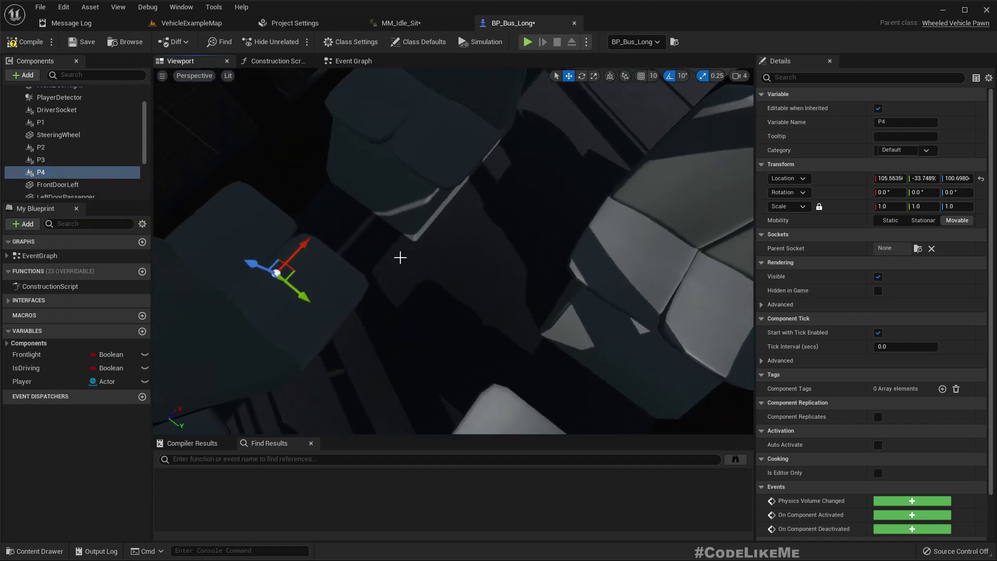
pyautogui.moveTo(304, 248); pyautogui.dragTo(379, 171)
# Step: Rotate P3 about 180° around Z so it faces the opposite seats
pyautogui.press('e')
pyautogui.moveTo(472, 174); pyautogui.dragTo(571, 150, button='right')
pyautogui.click(59, 162)
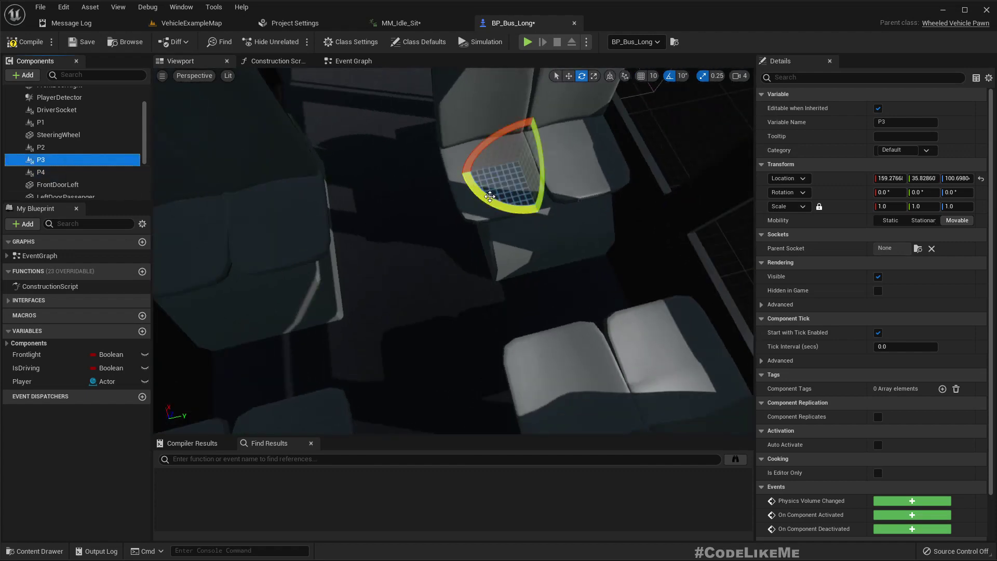
pyautogui.moveTo(490, 196); pyautogui.dragTo(457, 210)
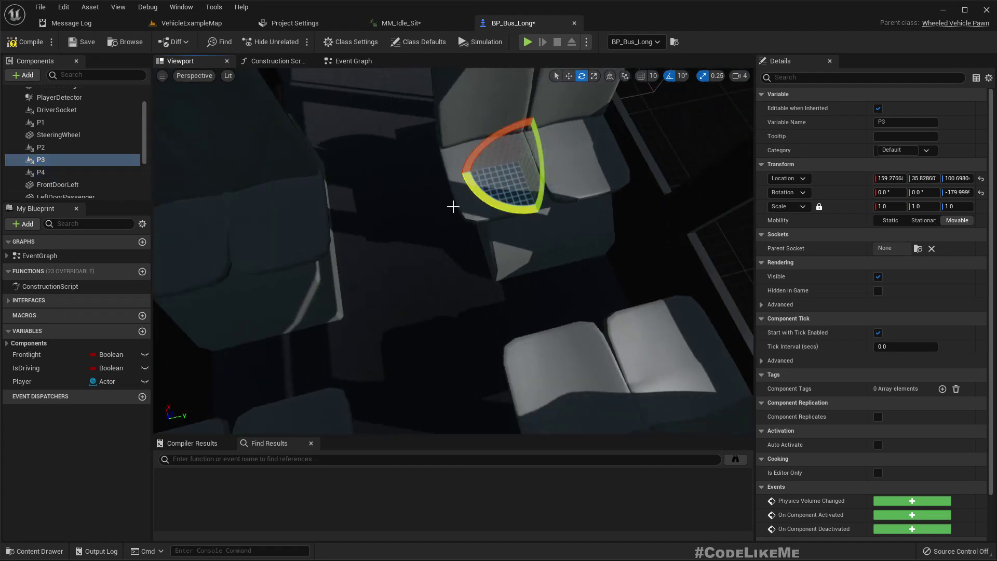
# Step: Duplicate P3 and P4 together and keep both copies selected
pyautogui.moveTo(453, 206); pyautogui.dragTo(737, 202, button='right')
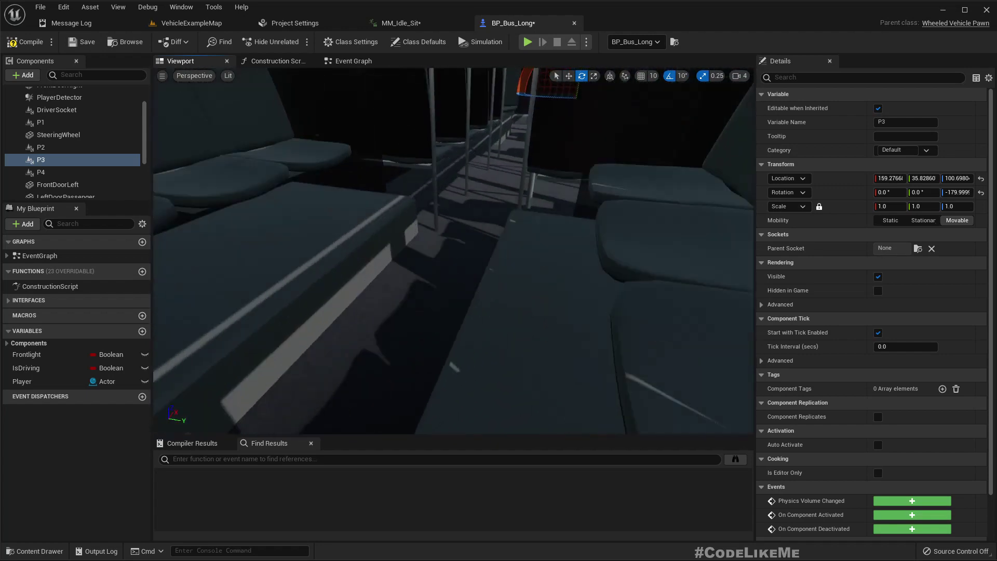
pyautogui.moveTo(421, 236); pyautogui.dragTo(195, 212, button='right')
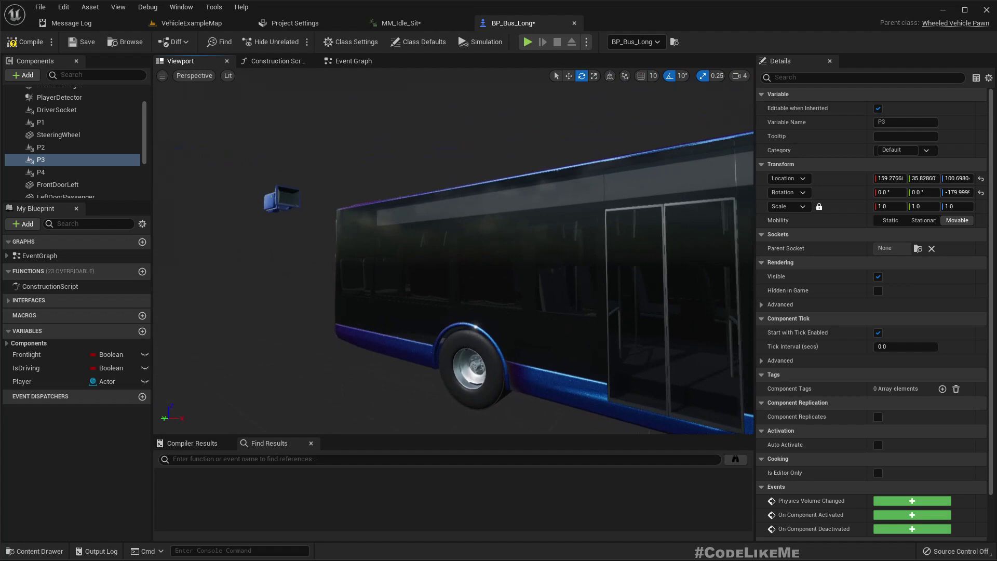
pyautogui.moveTo(371, 227); pyautogui.dragTo(356, 230, button='right')
pyautogui.moveTo(479, 272); pyautogui.dragTo(507, 258, button='right')
pyautogui.keyDown('ctrl'); pyautogui.click(52, 172); pyautogui.keyUp('ctrl')
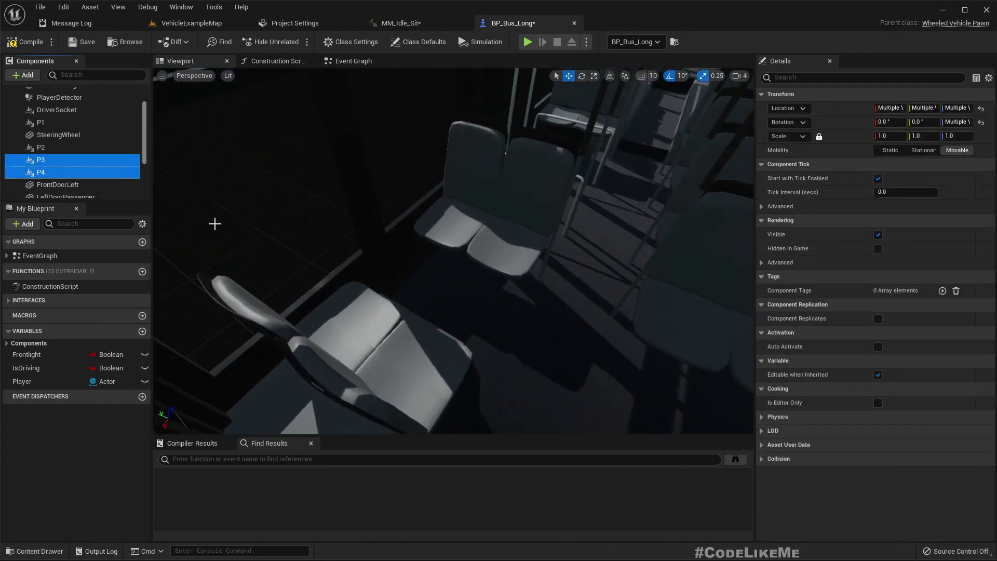
pyautogui.moveTo(214, 223); pyautogui.dragTo(239, 226, button='right')
pyautogui.hotkey('ctrl', 'd')
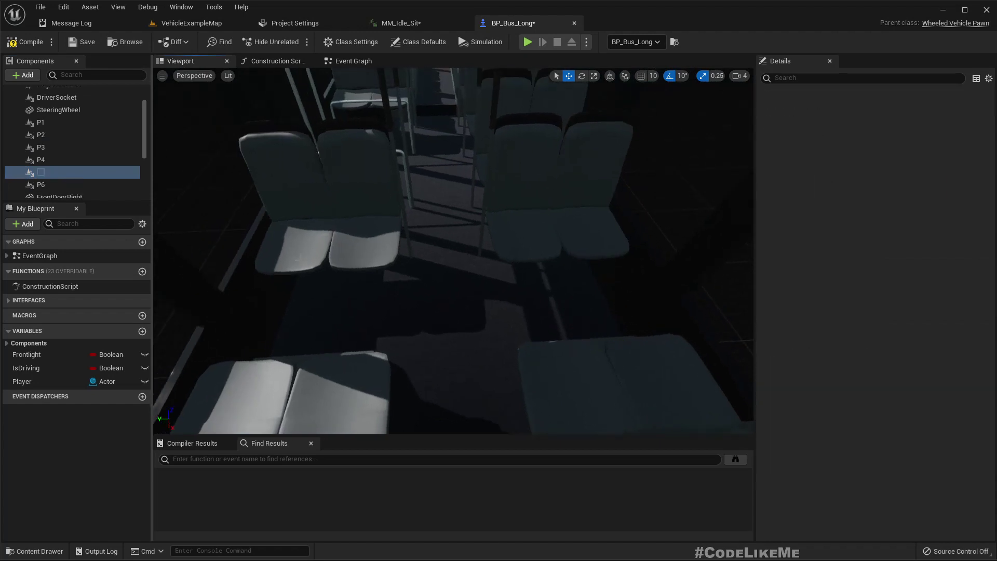
pyautogui.press('Return')
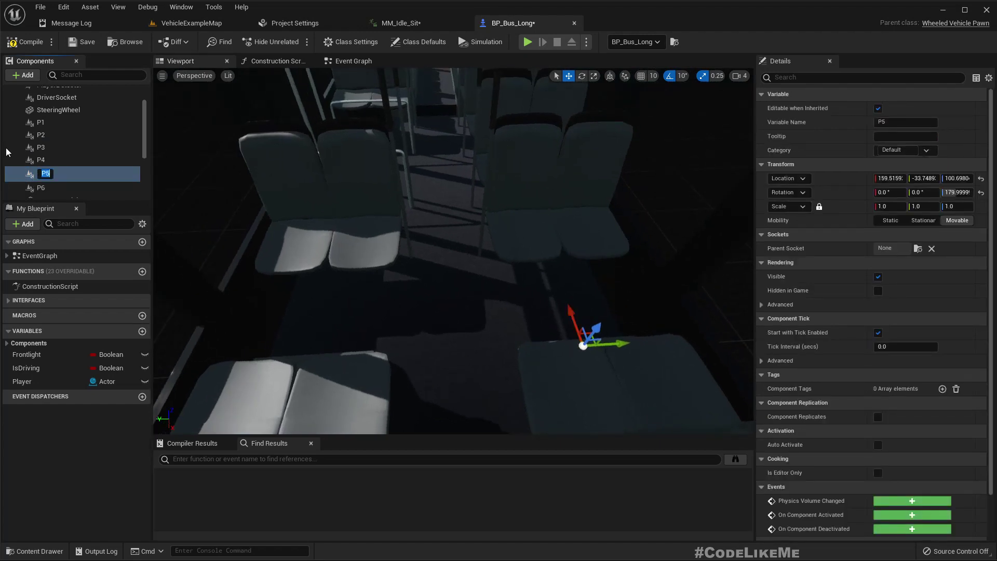
pyautogui.keyDown('ctrl'); pyautogui.click(40, 172); pyautogui.keyUp('ctrl')
# Step: Move P5 and P6 together to the rear seats, placing P5 above its seat at about X -239.6, Y -38.1, Z 111.1
pyautogui.moveTo(572, 313); pyautogui.dragTo(496, 108)
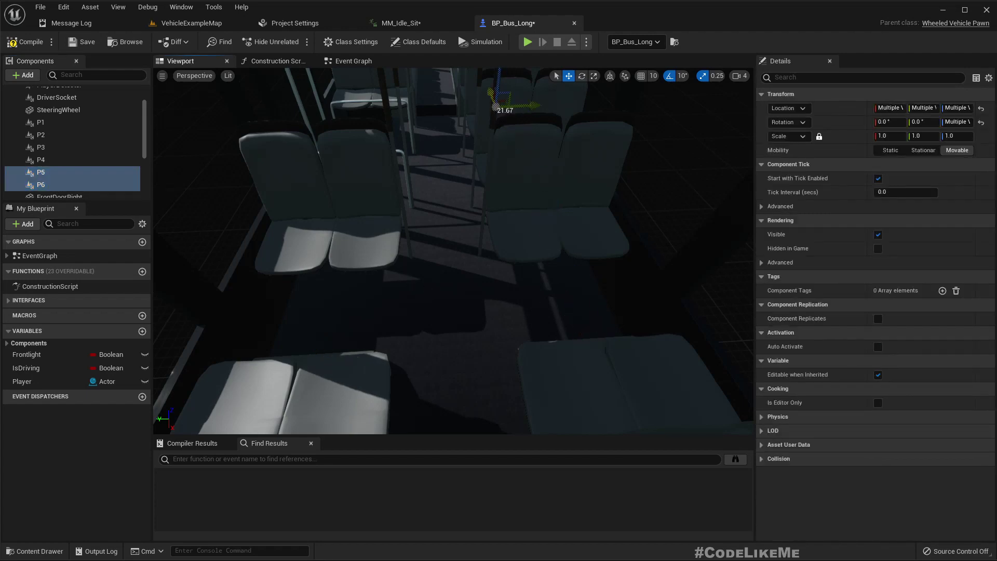
pyautogui.moveTo(561, 354)
pyautogui.mouseDown(button='right')
pyautogui.moveTo(555, 296)
pyautogui.moveTo(546, 291)
pyautogui.moveTo(566, 343)
pyautogui.moveTo(634, 332)
pyautogui.moveTo(561, 354)
pyautogui.mouseUp(button='right')
pyautogui.moveTo(731, 357); pyautogui.dragTo(731, 357, button='right')
pyautogui.moveTo(655, 222); pyautogui.dragTo(331, 243)
pyautogui.moveTo(330, 243); pyautogui.dragTo(334, 244, button='right')
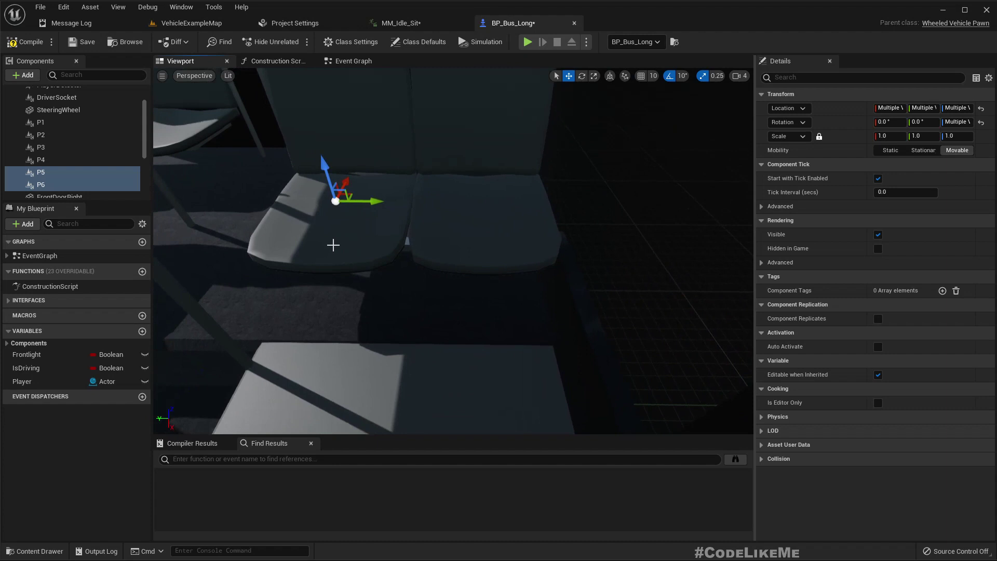
pyautogui.moveTo(368, 206); pyautogui.dragTo(394, 209)
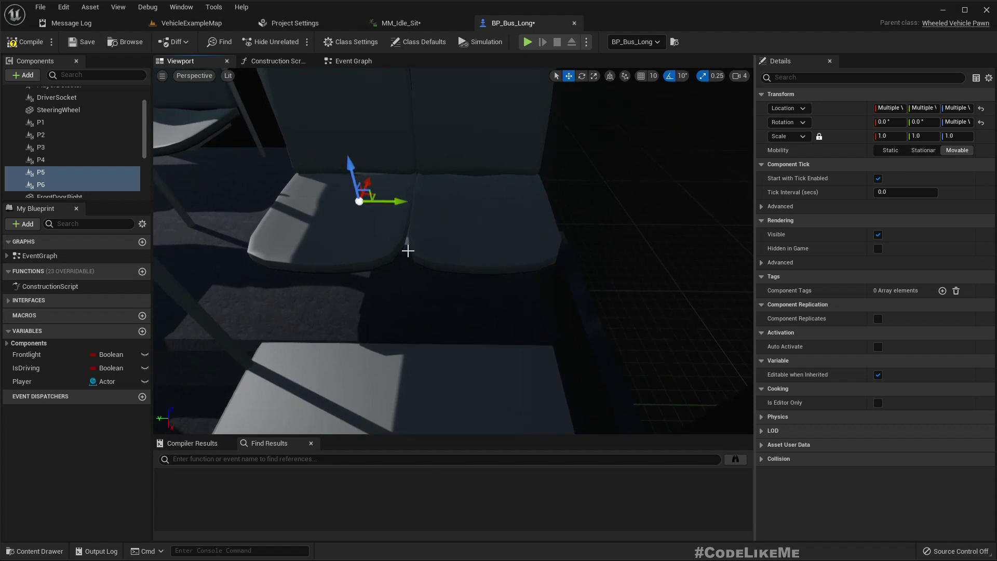
pyautogui.moveTo(407, 250); pyautogui.dragTo(497, 255, button='right')
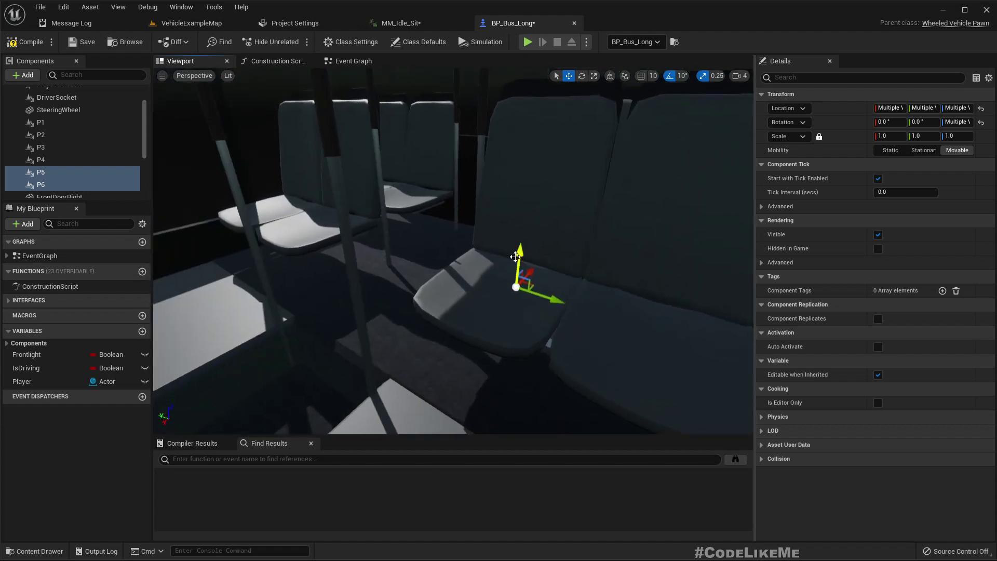
pyautogui.moveTo(515, 256); pyautogui.dragTo(531, 193)
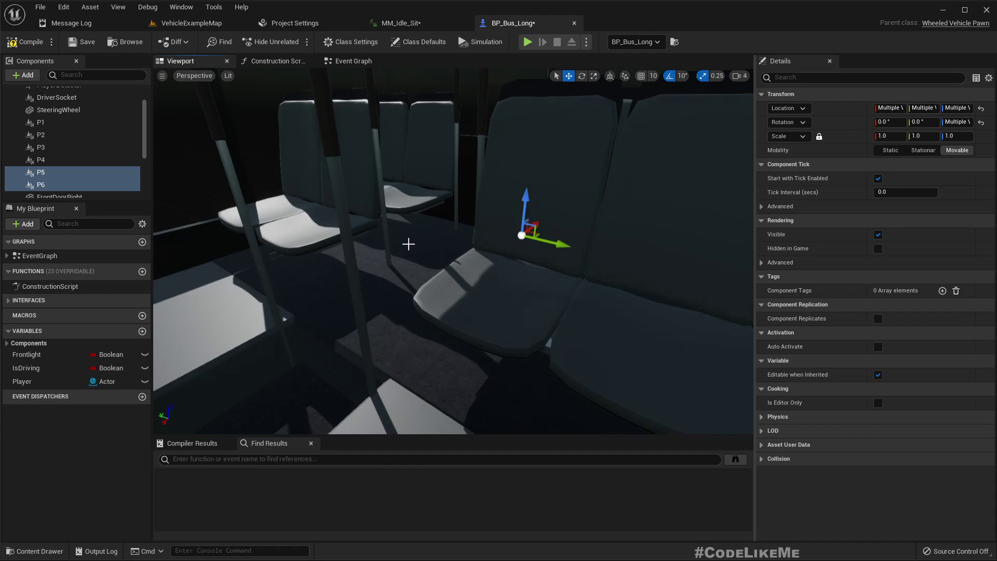
# Step: Move P6 on its own onto the matching rear seat across the aisle, at about X -235.3 and Z 116.4
pyautogui.click(47, 186)
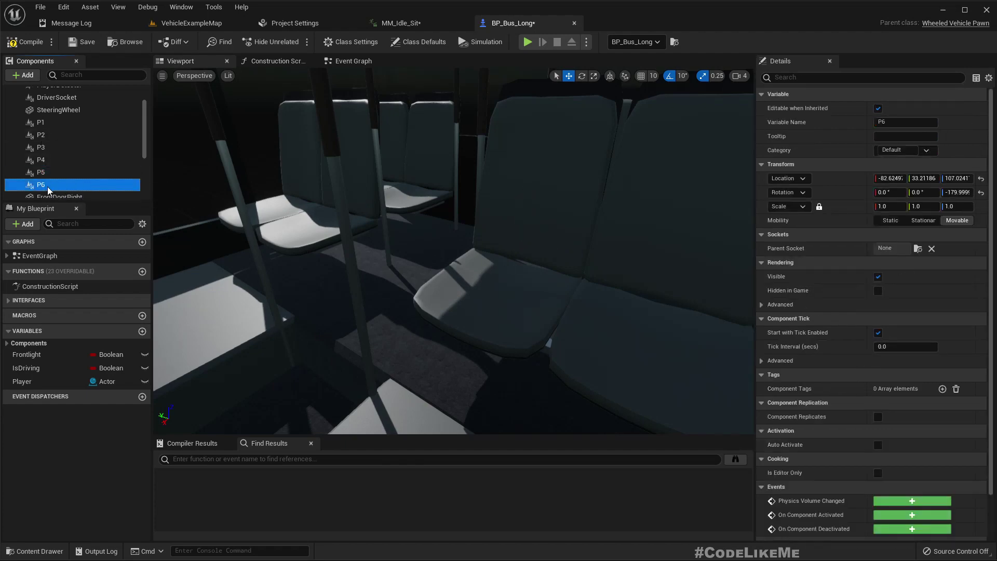
pyautogui.doubleClick(48, 186)
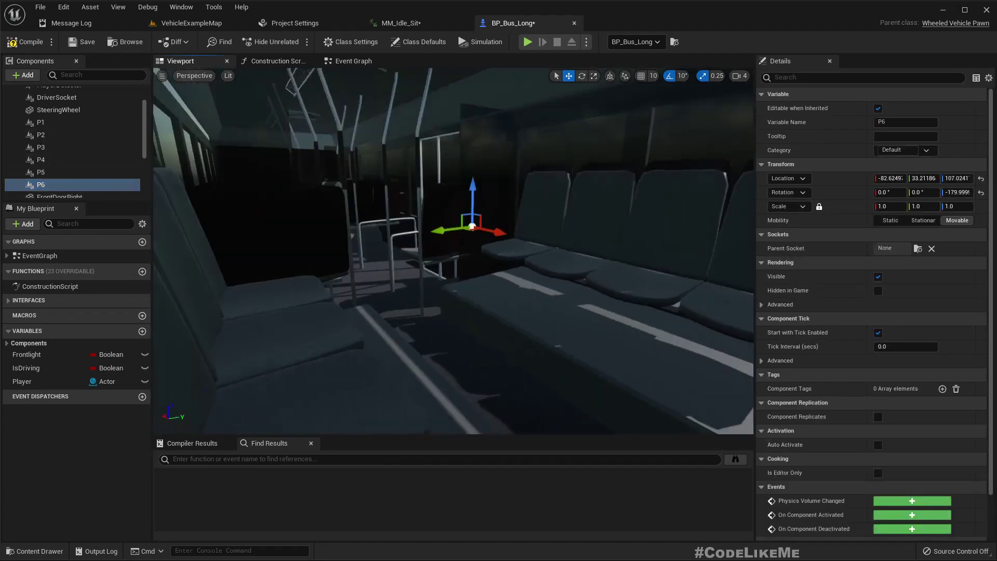
pyautogui.moveTo(189, 210); pyautogui.dragTo(251, 227, button='right')
pyautogui.moveTo(317, 197); pyautogui.dragTo(752, 244)
pyautogui.moveTo(648, 262)
pyautogui.mouseDown(button='right')
pyautogui.moveTo(747, 259)
pyautogui.moveTo(653, 262)
pyautogui.mouseUp(button='right')
pyautogui.moveTo(530, 232); pyautogui.dragTo(564, 234)
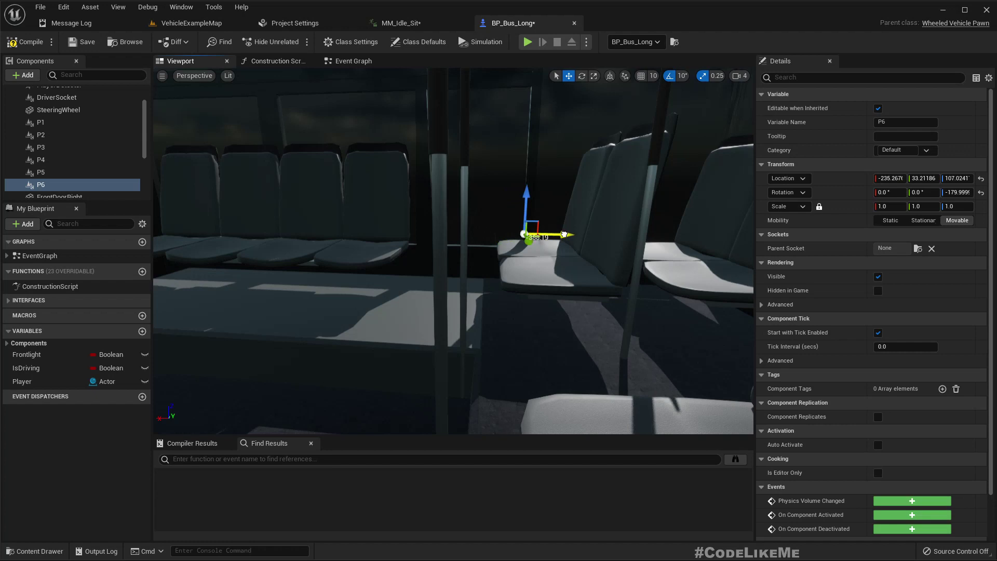
pyautogui.moveTo(531, 191); pyautogui.dragTo(530, 166)
# Step: Rotate P6 around Z so it faces the opposite direction along the bus
pyautogui.press('e')
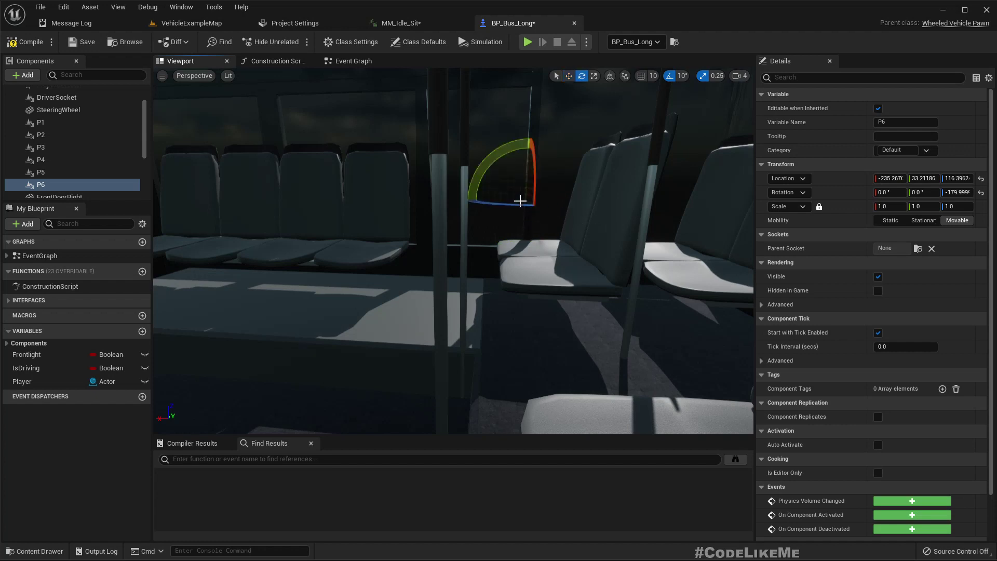
pyautogui.moveTo(520, 201); pyautogui.dragTo(515, 199, button='right')
pyautogui.moveTo(439, 201); pyautogui.dragTo(459, 202)
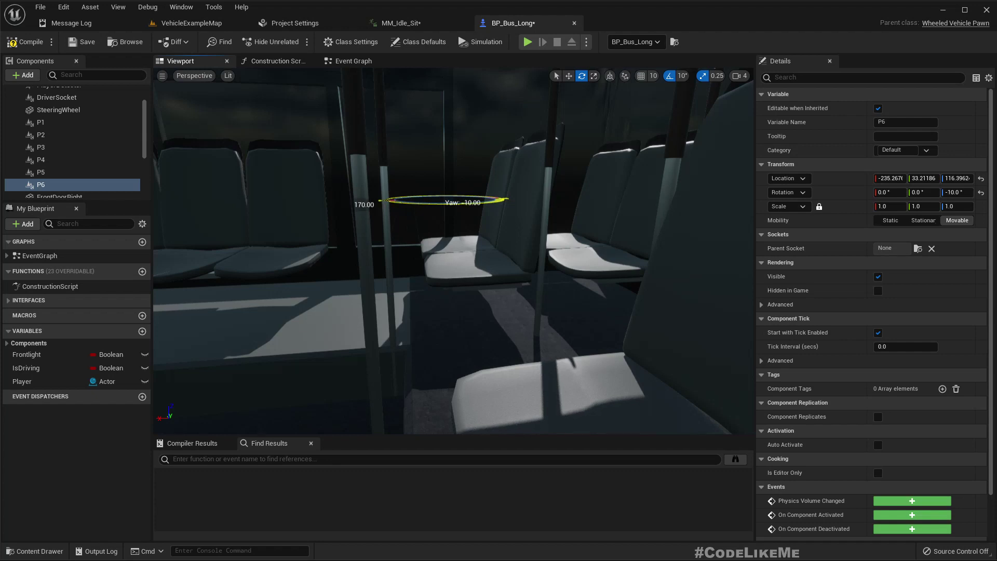
pyautogui.moveTo(462, 202); pyautogui.dragTo(507, 231, button='right')
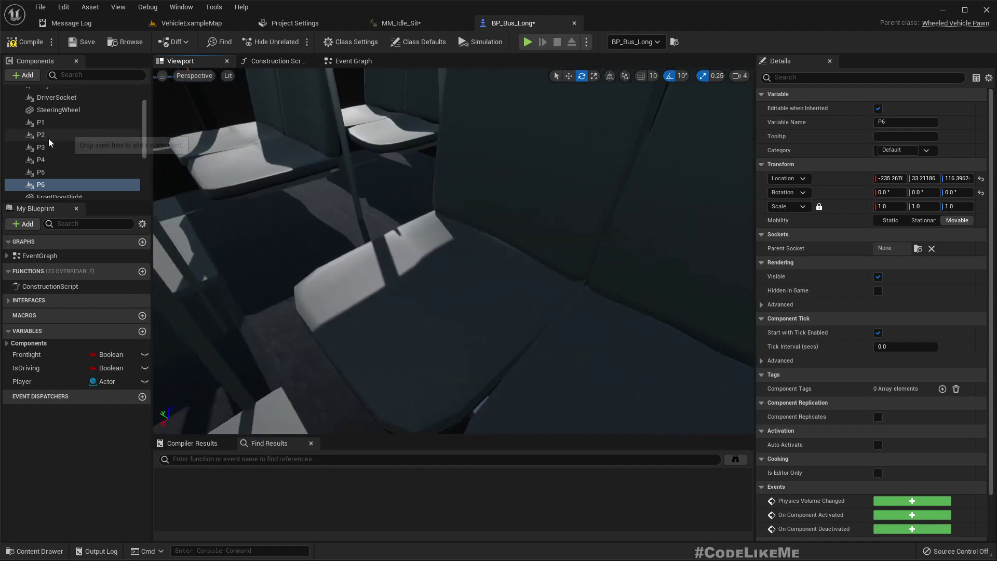
# Step: Rotate P5 around Z to about 360° so it faces the same way as P6
pyautogui.click(48, 173)
pyautogui.moveTo(378, 252); pyautogui.dragTo(373, 255, button='right')
pyautogui.press('w')
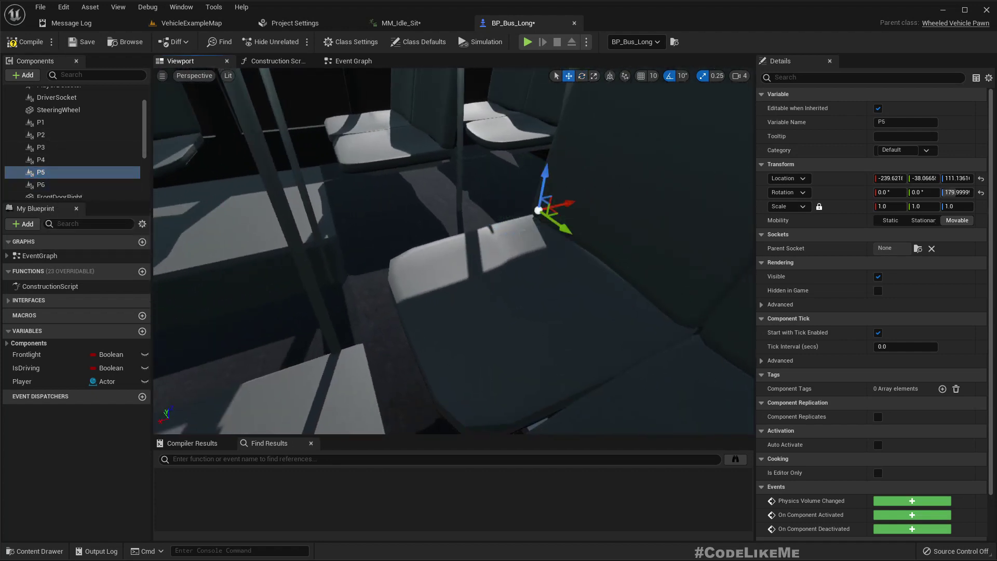
pyautogui.press('e')
pyautogui.moveTo(584, 242)
pyautogui.mouseDown()
pyautogui.moveTo(560, 244)
pyautogui.moveTo(574, 241)
pyautogui.mouseUp()
pyautogui.press('w')
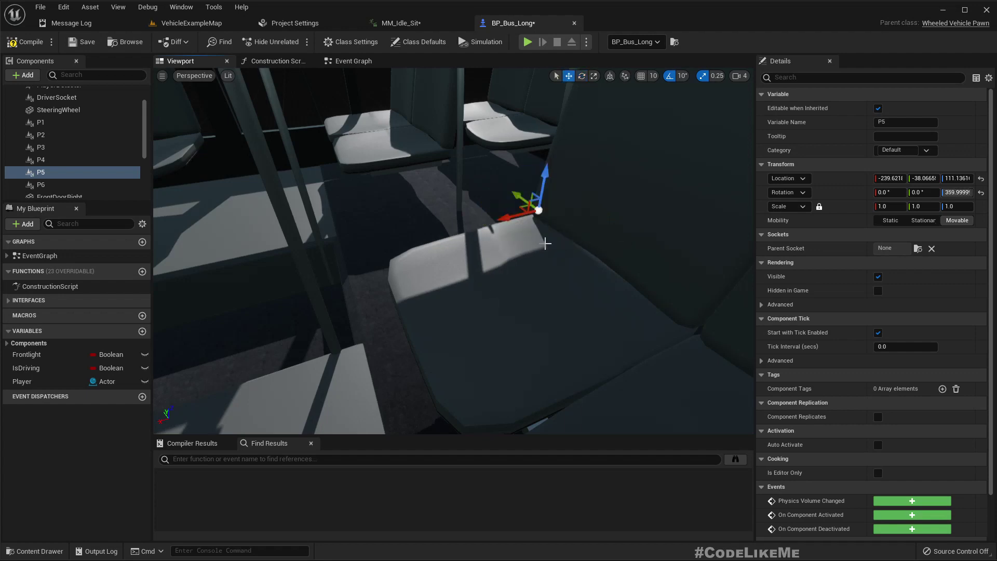
# Step: Select P1 and try to attach the MM_Idle_Sit animation from the Manny animations folder to it
pyautogui.press('s')
pyautogui.moveTo(545, 244); pyautogui.dragTo(348, 234, button='right')
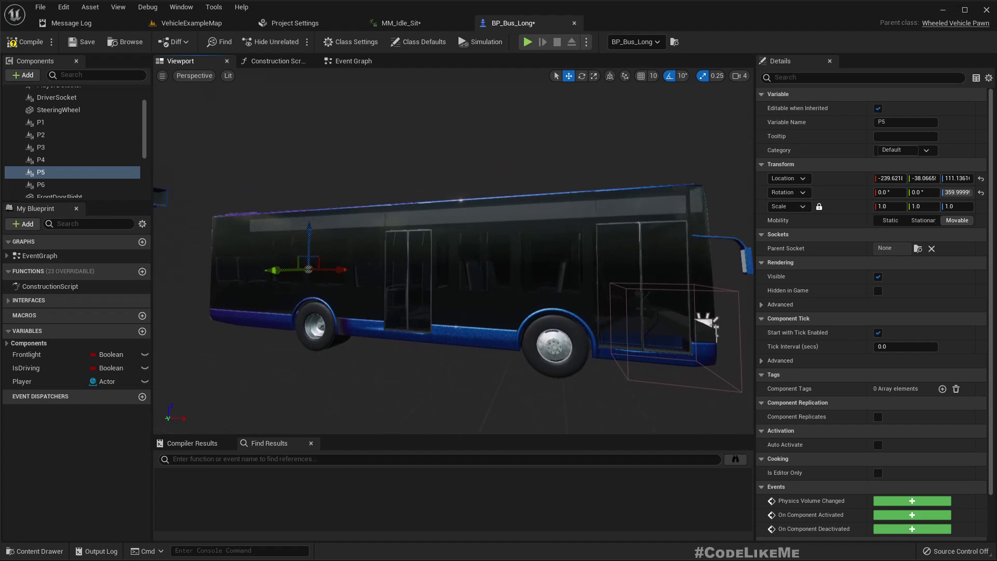
pyautogui.moveTo(478, 223); pyautogui.dragTo(497, 223, button='right')
pyautogui.press('w')
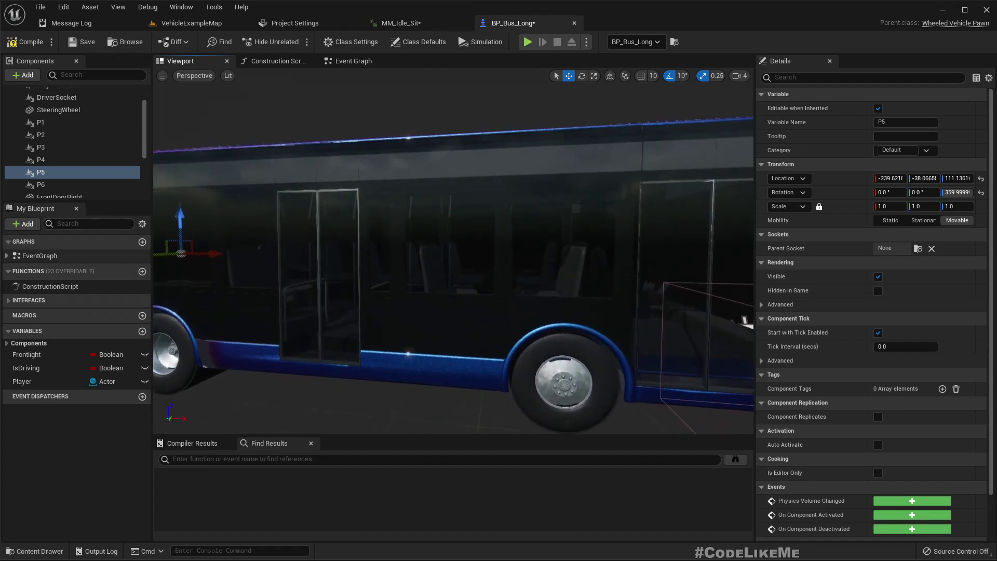
pyautogui.click(67, 125)
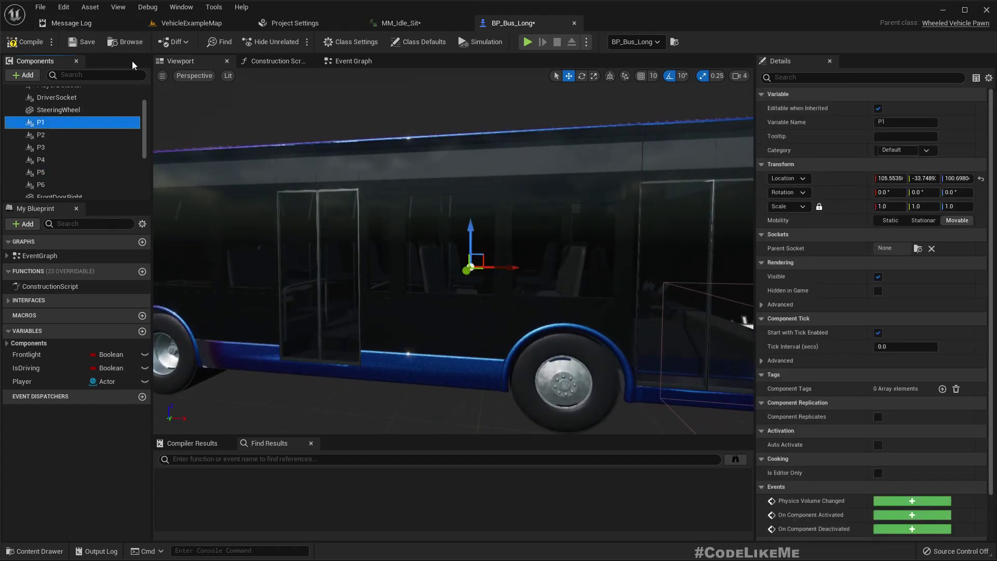
pyautogui.click(177, 24)
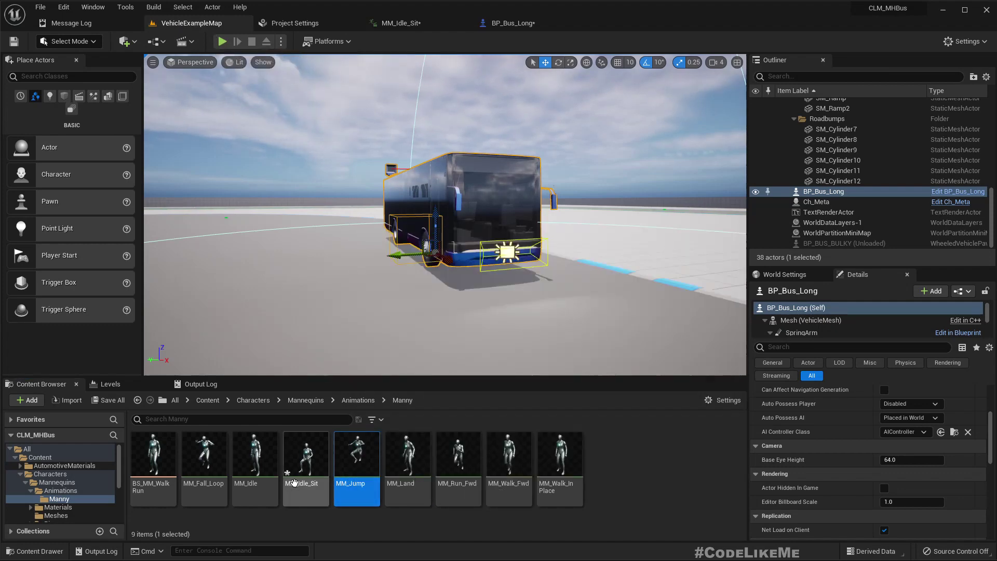
pyautogui.click(306, 457)
pyautogui.moveTo(306, 457); pyautogui.dragTo(44, 131)
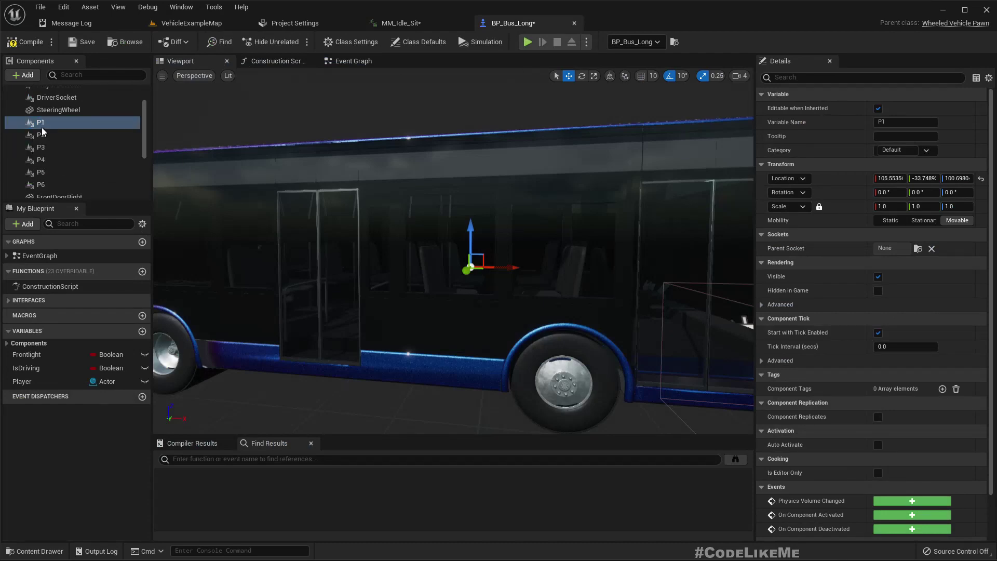
# Step: Try to place the MM_Idle_Sit animation directly inside the bus in the BP_Bus_Long viewport
pyautogui.scroll(-5, 113, 132)
pyautogui.moveTo(291, 197); pyautogui.dragTo(93, 200, button='right')
pyautogui.press('d')
pyautogui.press('a')
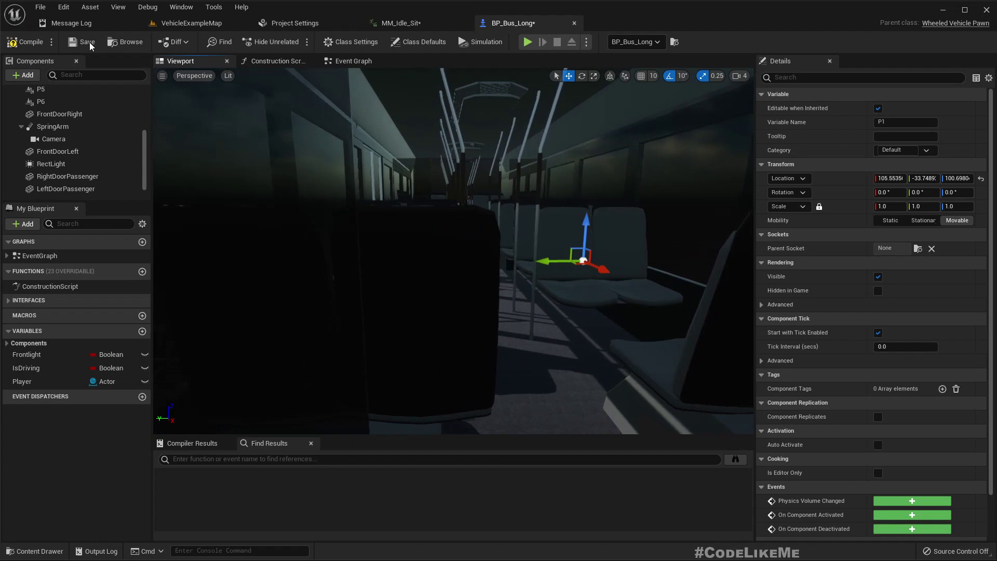
pyautogui.click(182, 23)
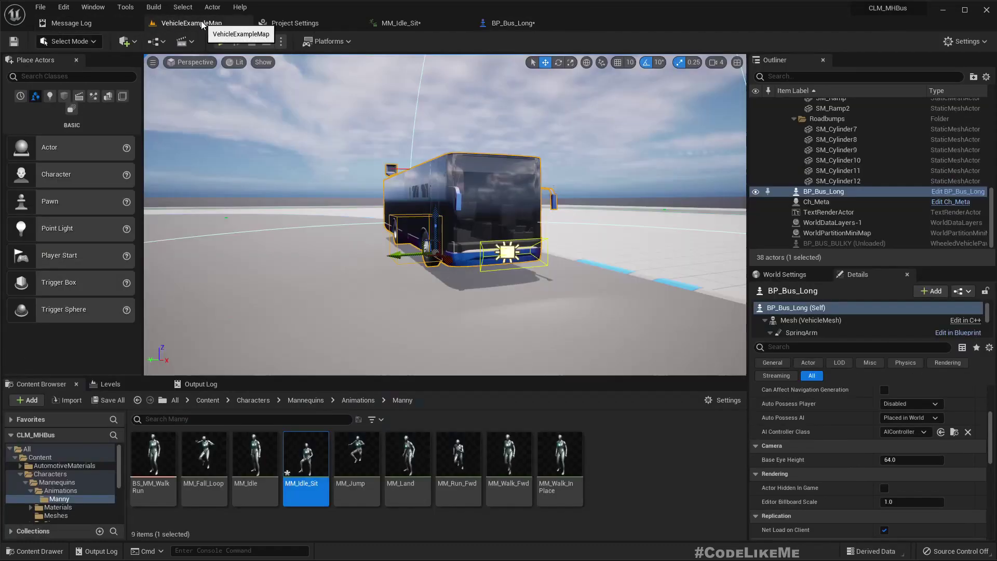
pyautogui.moveTo(316, 464); pyautogui.dragTo(544, 289)
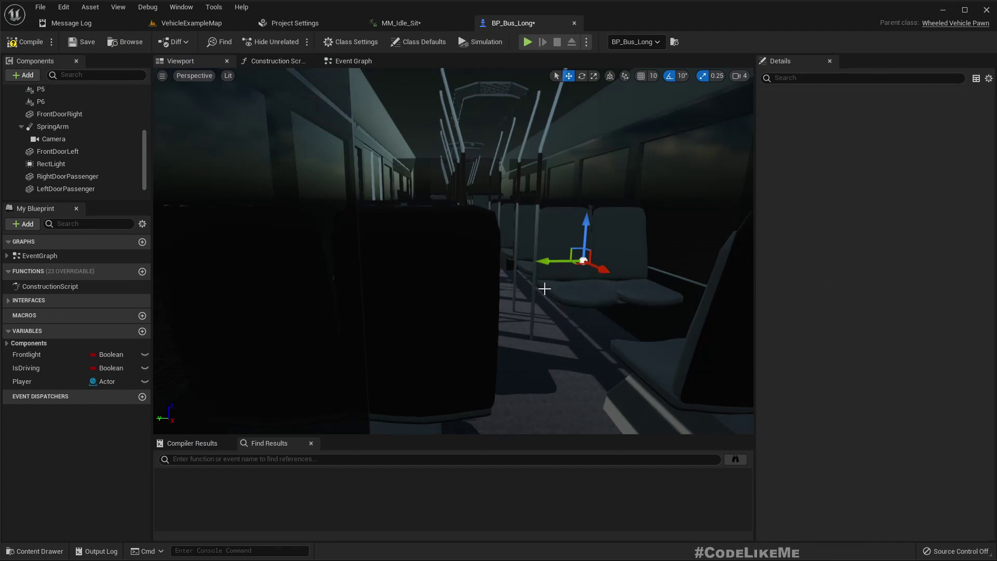
# Step: Add a Skeletal Mesh component as a child of P1
pyautogui.moveTo(544, 289); pyautogui.dragTo(525, 353, button='right')
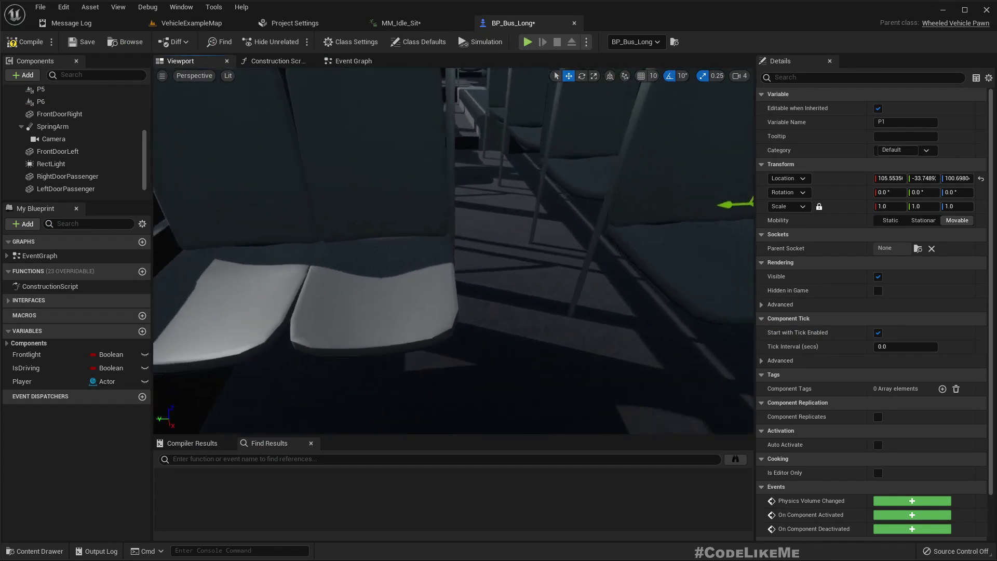
pyautogui.scroll(3, 37, 104)
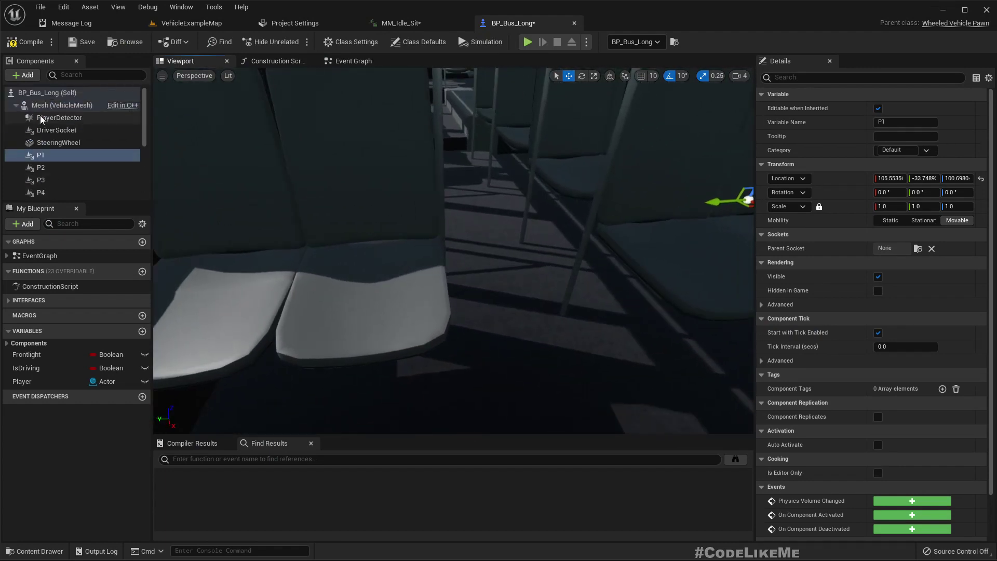
pyautogui.click(26, 75)
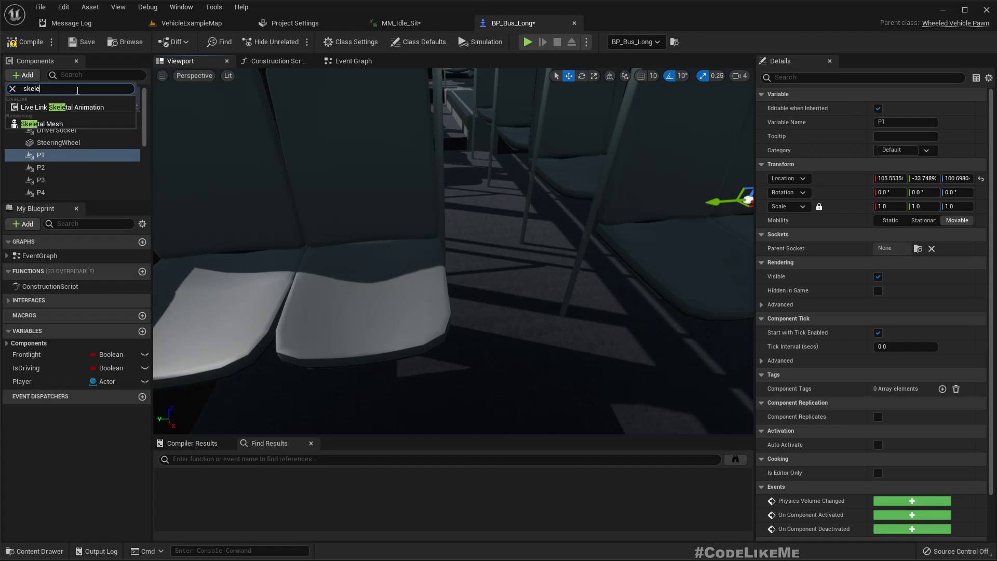
pyautogui.click(57, 124)
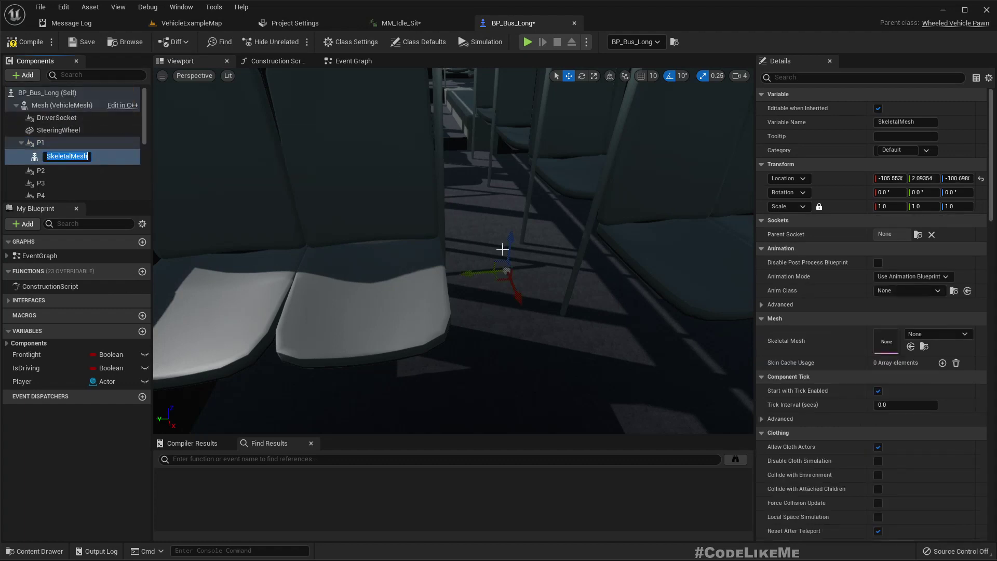
# Step: Reset the new skeletal mesh component's location to 0, 0, 0 relative to P1
pyautogui.moveTo(503, 249); pyautogui.dragTo(503, 250, button='right')
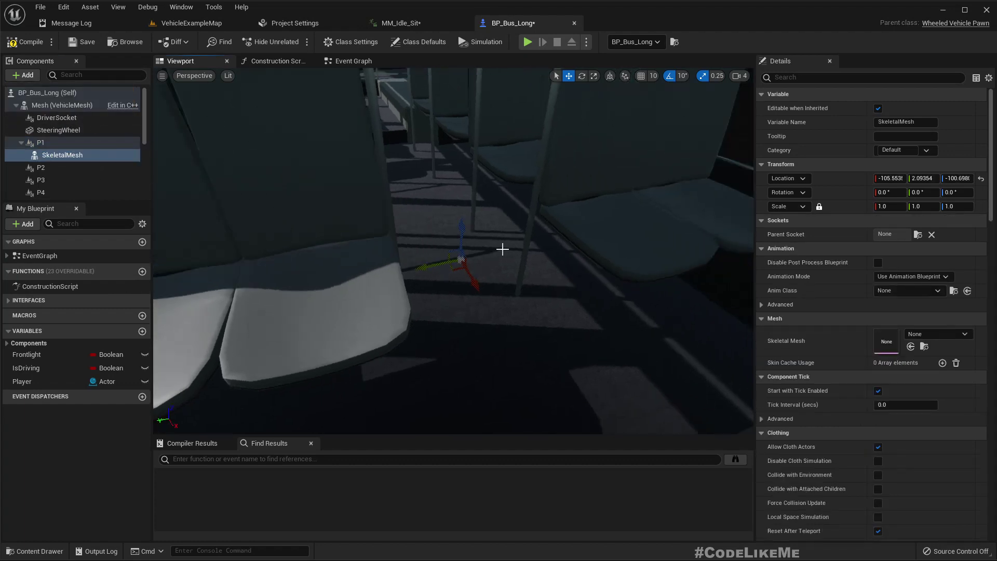
pyautogui.click(72, 155)
pyautogui.press('F2')
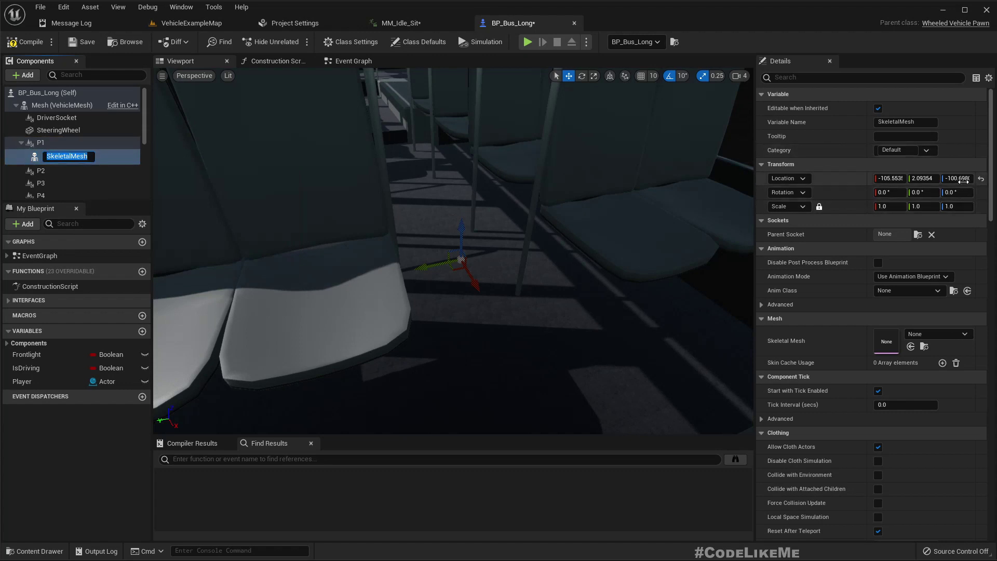
pyautogui.click(982, 179)
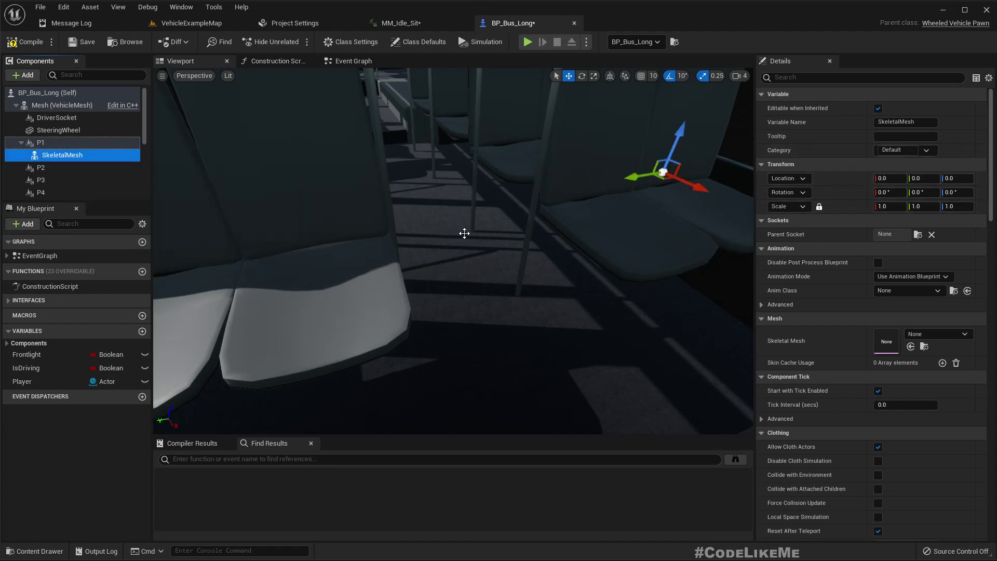
# Step: Assign SKM_Manny as the skeletal mesh of the new component under P1
pyautogui.moveTo(463, 232); pyautogui.dragTo(462, 227, button='right')
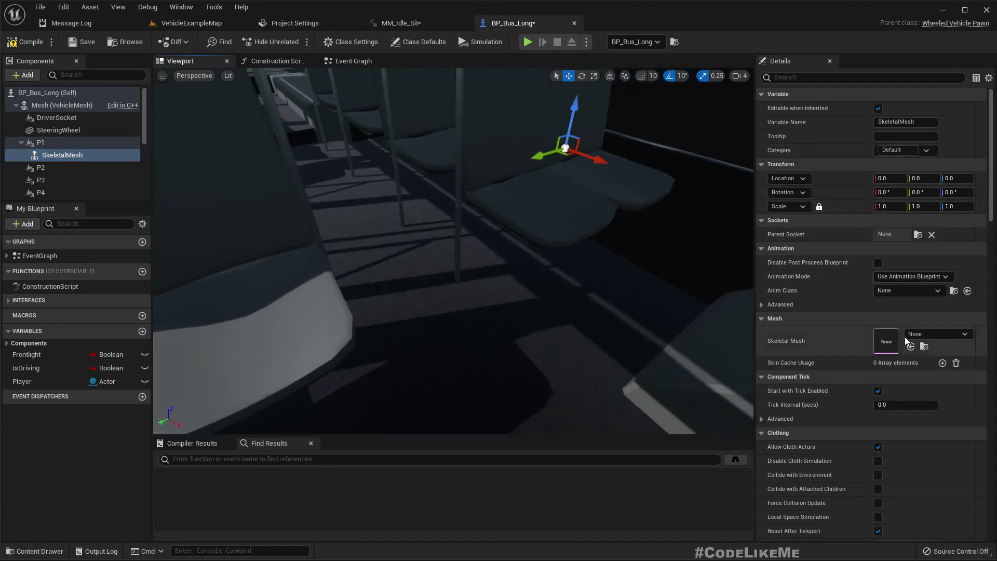
pyautogui.click(923, 334)
pyautogui.write('mann')
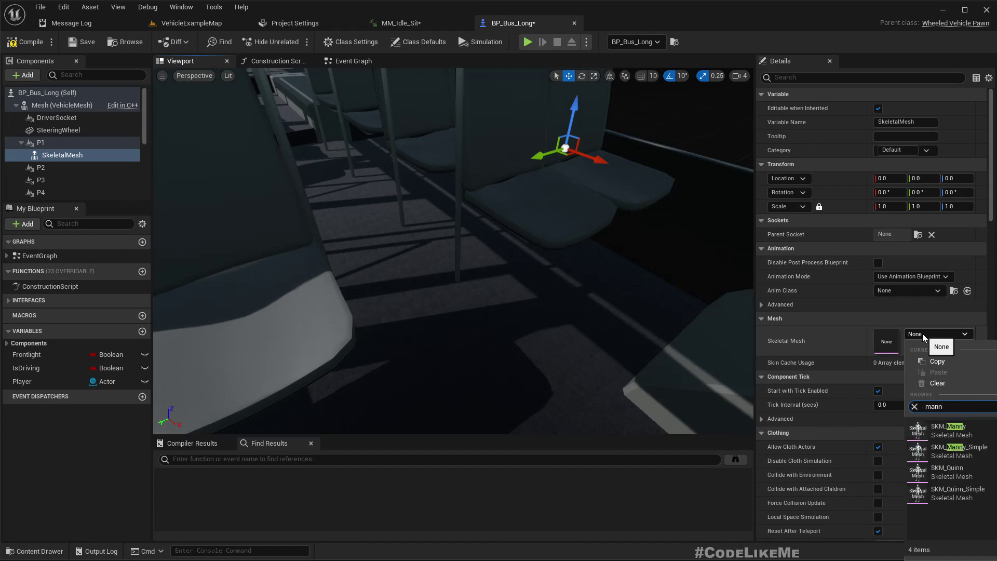
pyautogui.click(957, 429)
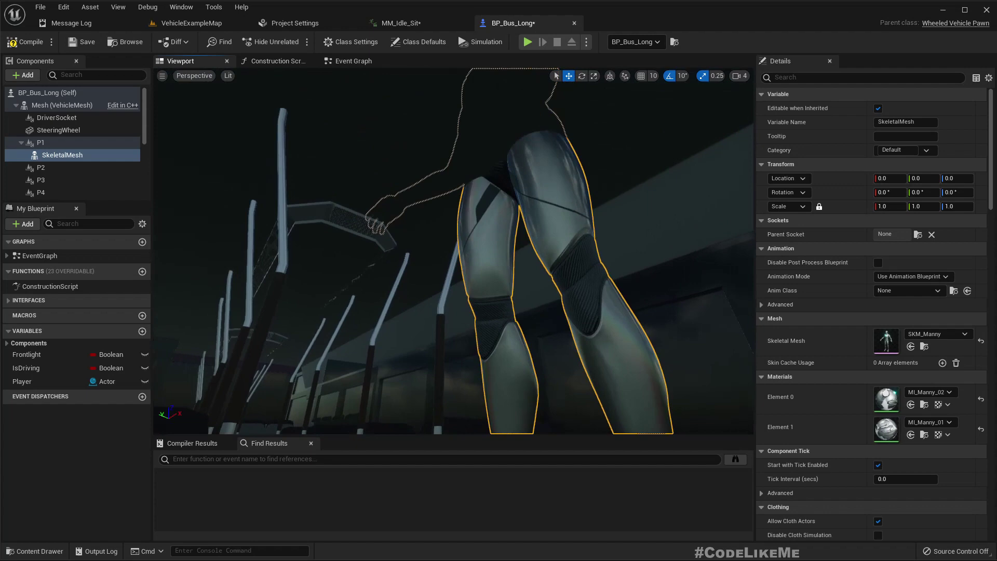
pyautogui.moveTo(453, 251); pyautogui.dragTo(503, 334, button='right')
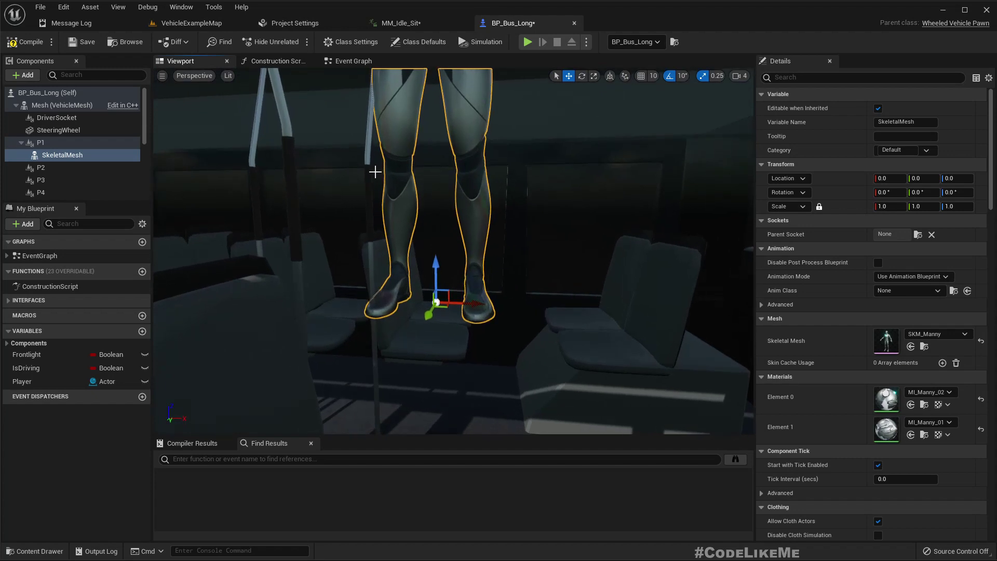
# Step: Compare the scales of P1, the vehicle mesh and the mannequin, and calculate 1 ÷ 1.65 in Calculator
pyautogui.click(37, 146)
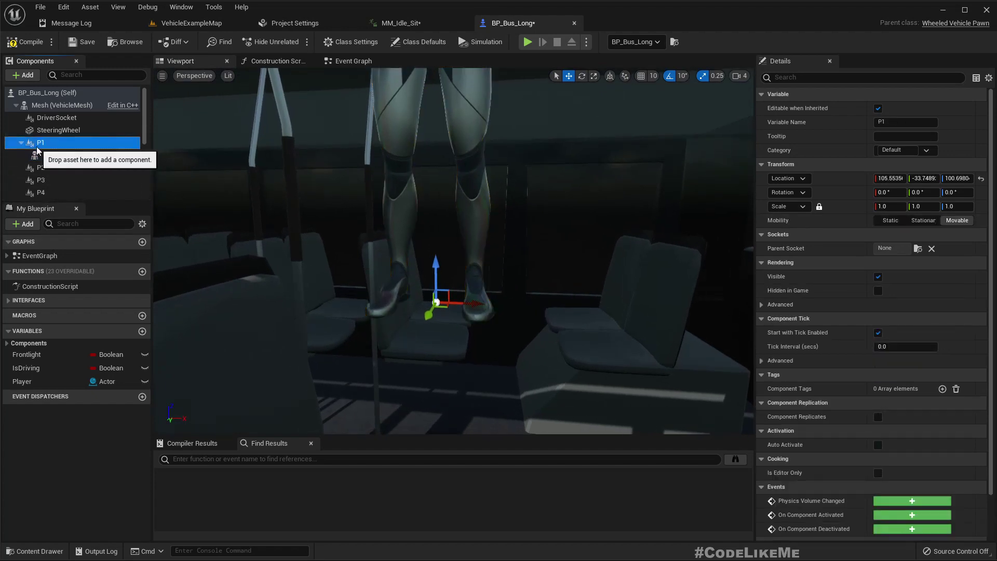
pyautogui.click(44, 105)
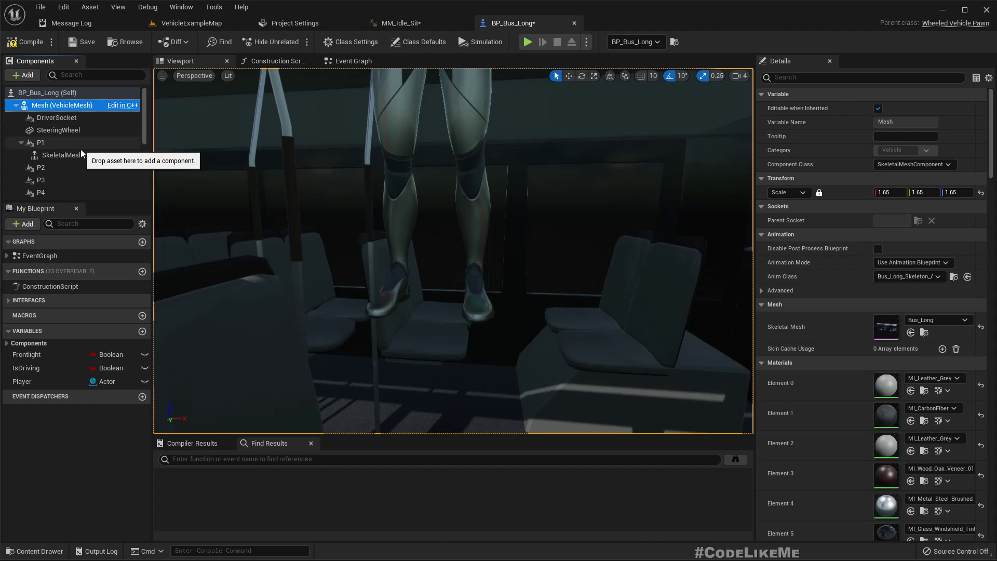
pyautogui.click(73, 154)
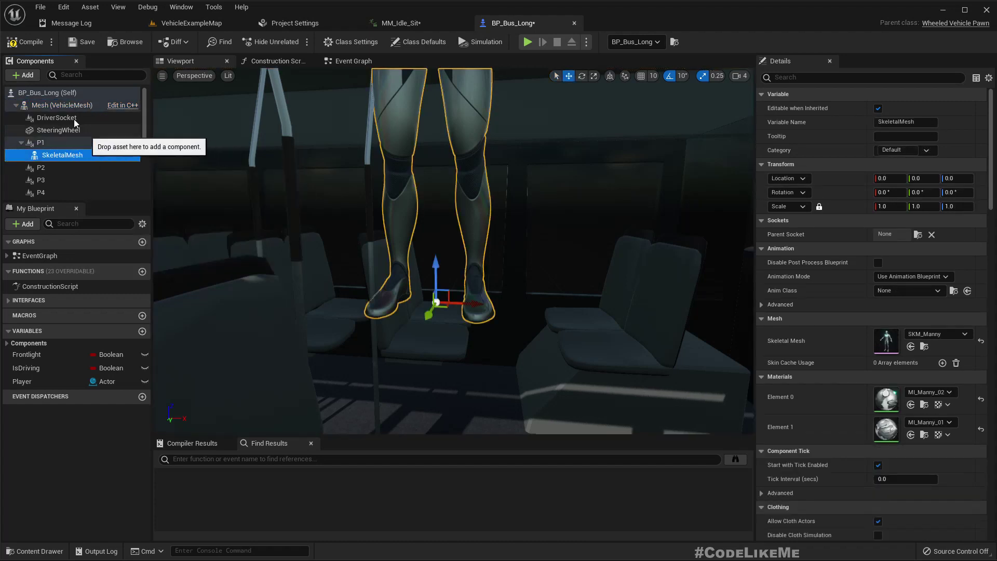
pyautogui.click(51, 106)
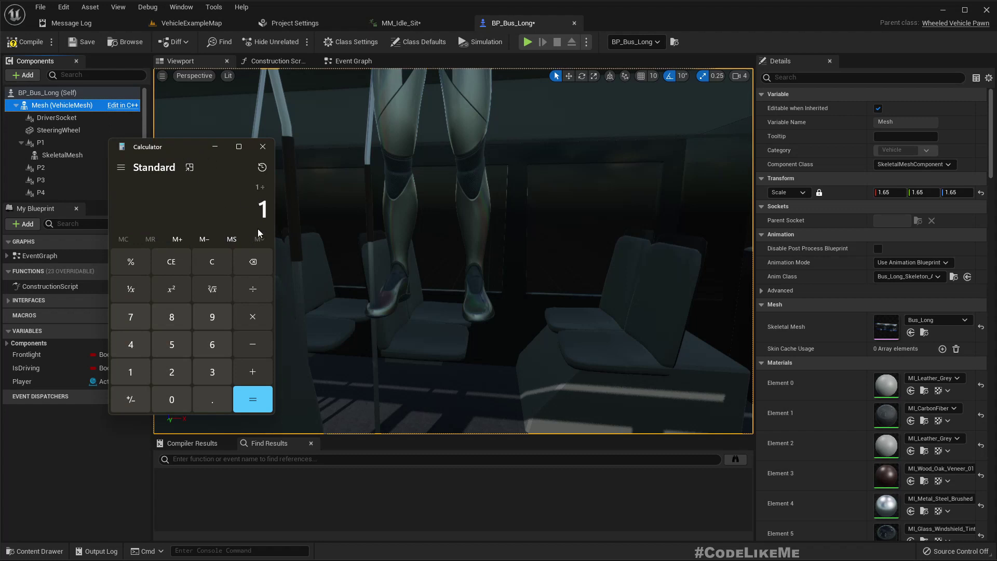
pyautogui.write('65')
pyautogui.press('Return')
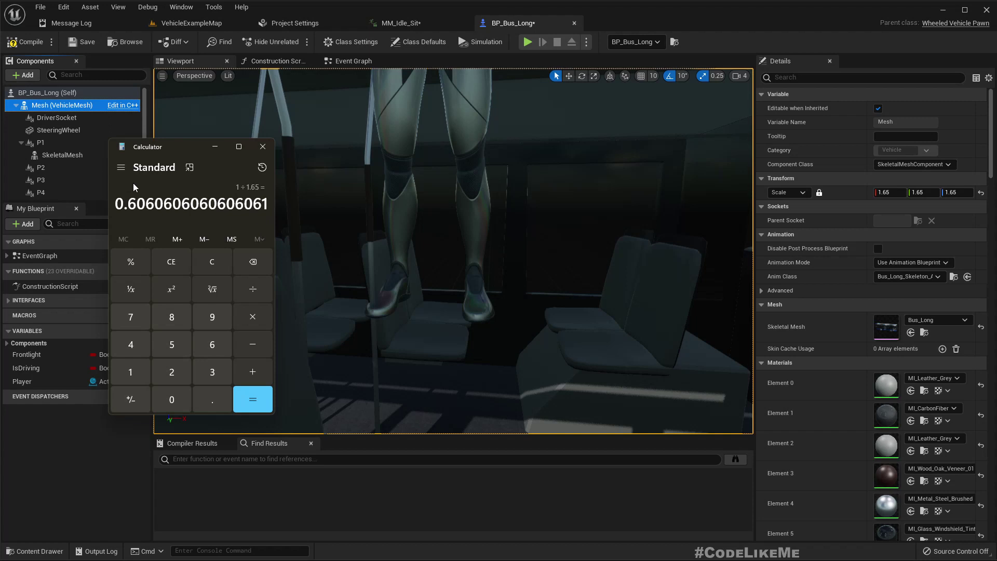
pyautogui.click(263, 147)
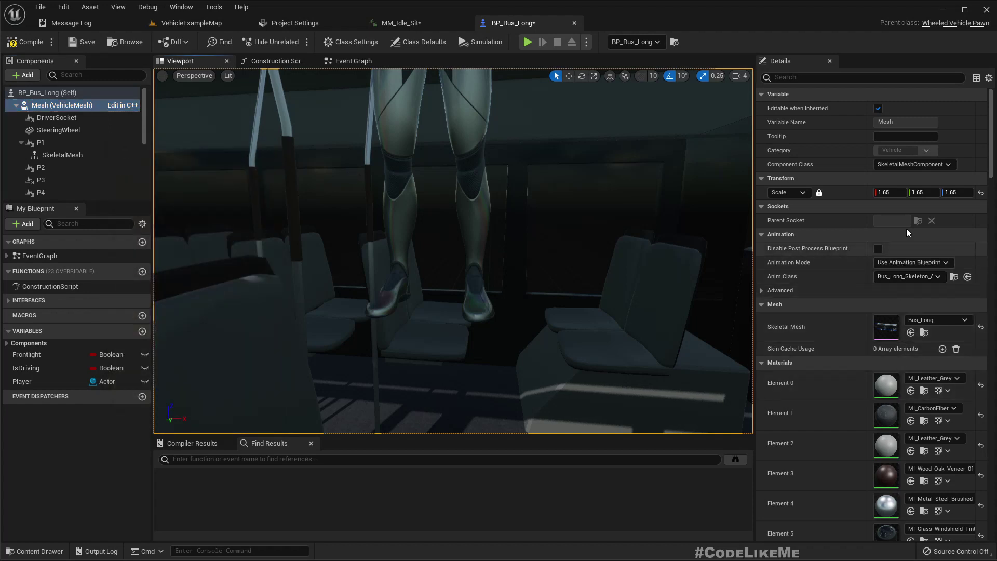
# Step: Scale the mannequin's skeletal mesh component uniformly to 0.6
pyautogui.click(405, 118)
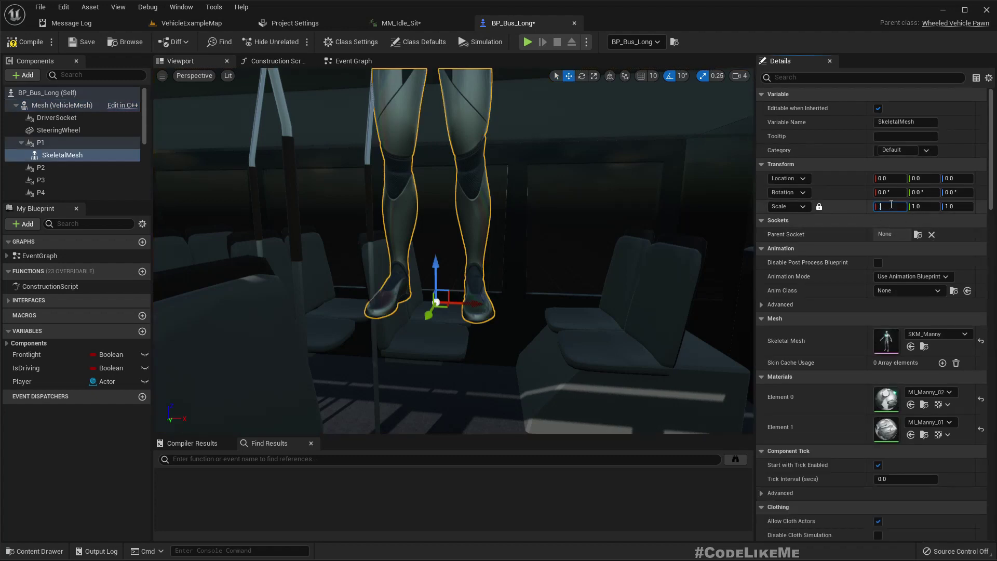
pyautogui.press('Return')
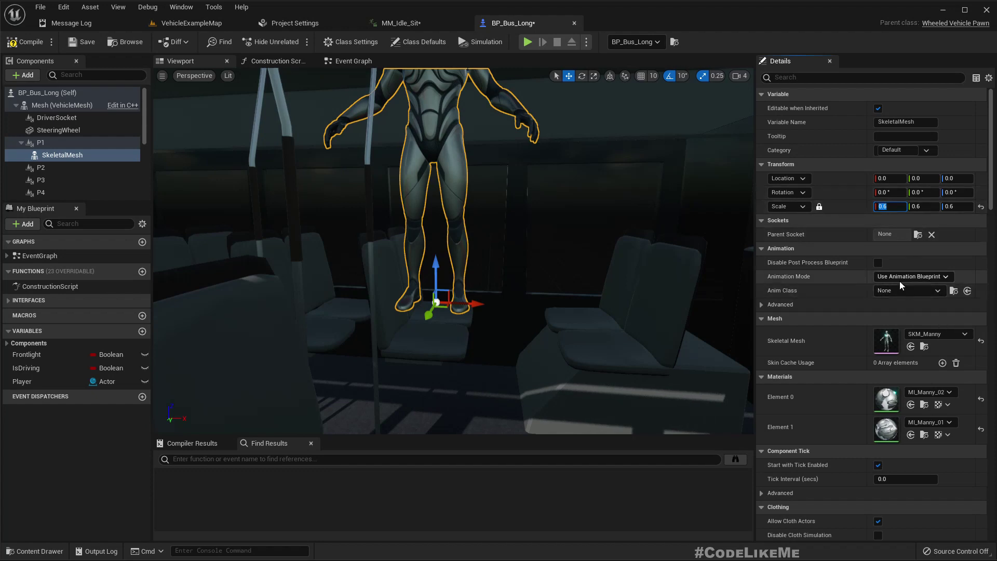
# Step: Switch the mannequin's animation mode to Use Animation Asset and assign MM_Idle_Sit as the animation to play
pyautogui.click(887, 276)
pyautogui.click(903, 298)
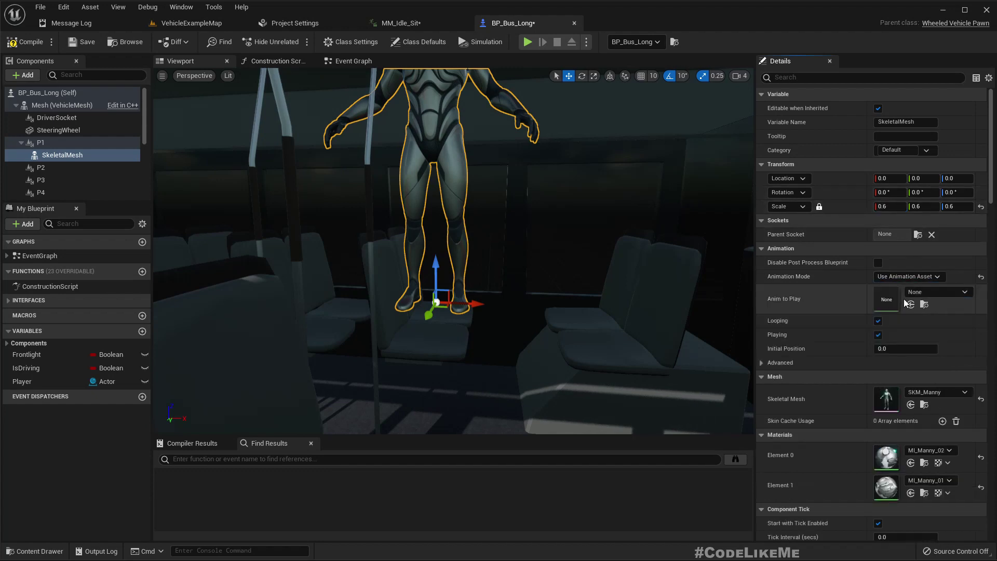
pyautogui.click(932, 293)
pyautogui.write('sit')
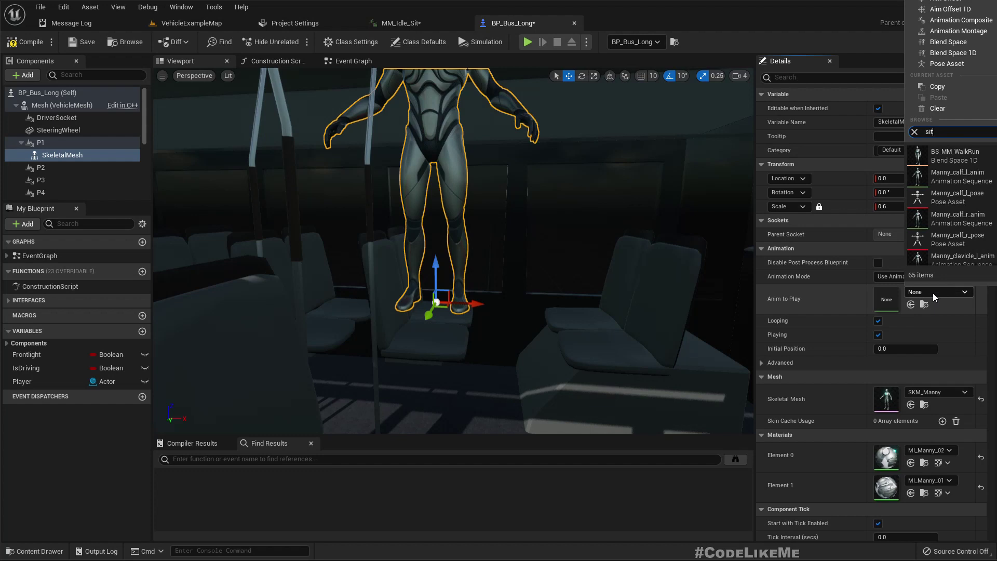
pyautogui.click(960, 162)
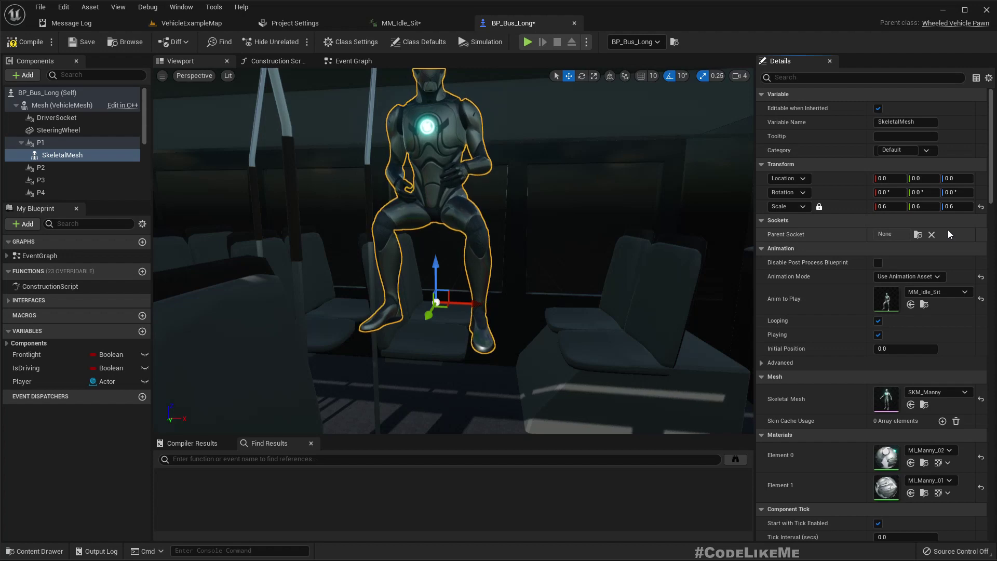
# Step: Rotate the seated mannequin -90° about its vertical axis so it faces along the bus seats
pyautogui.moveTo(500, 263); pyautogui.dragTo(436, 265, button='right')
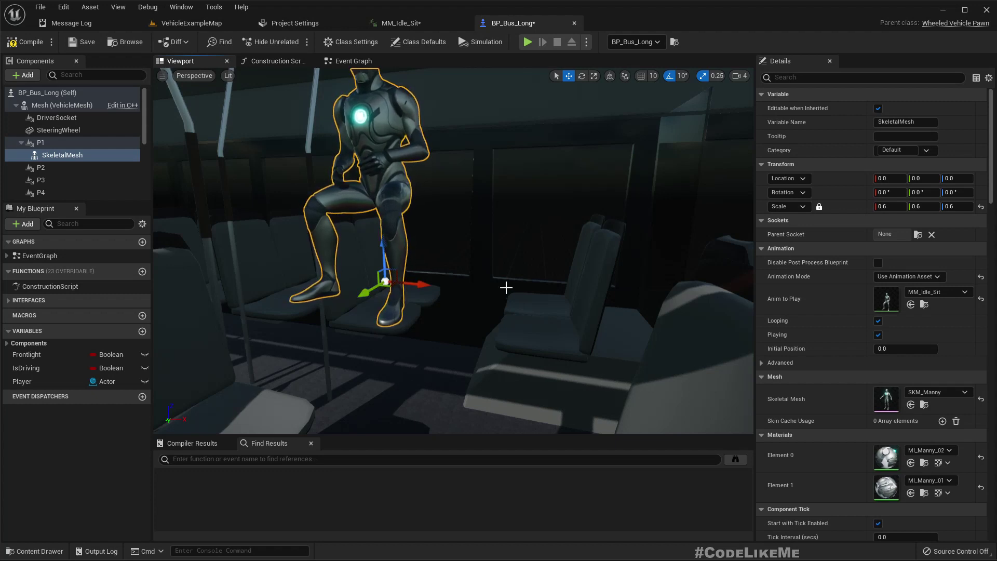
pyautogui.moveTo(506, 287); pyautogui.dragTo(485, 269, button='right')
pyautogui.press('e')
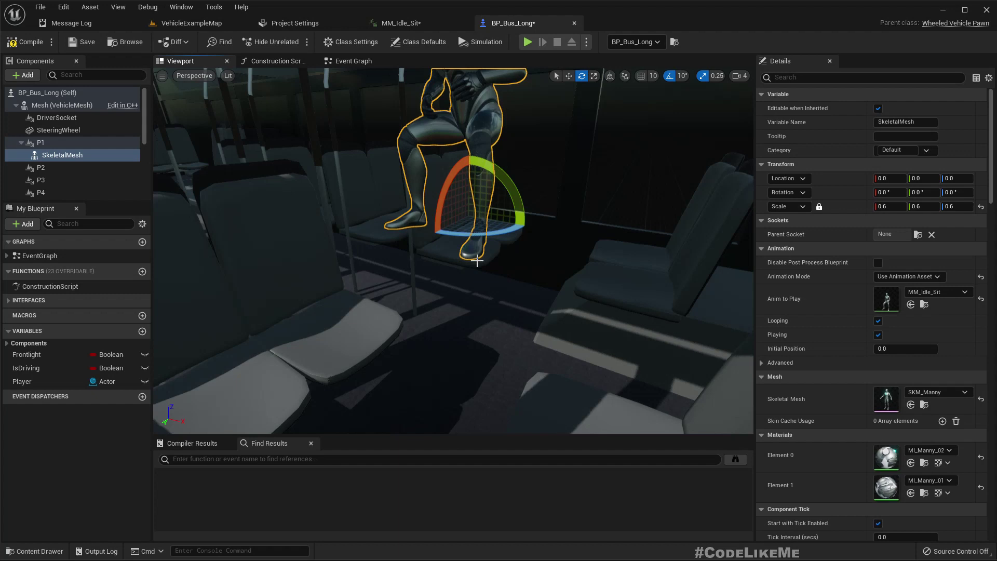
pyautogui.moveTo(456, 233); pyautogui.dragTo(513, 235)
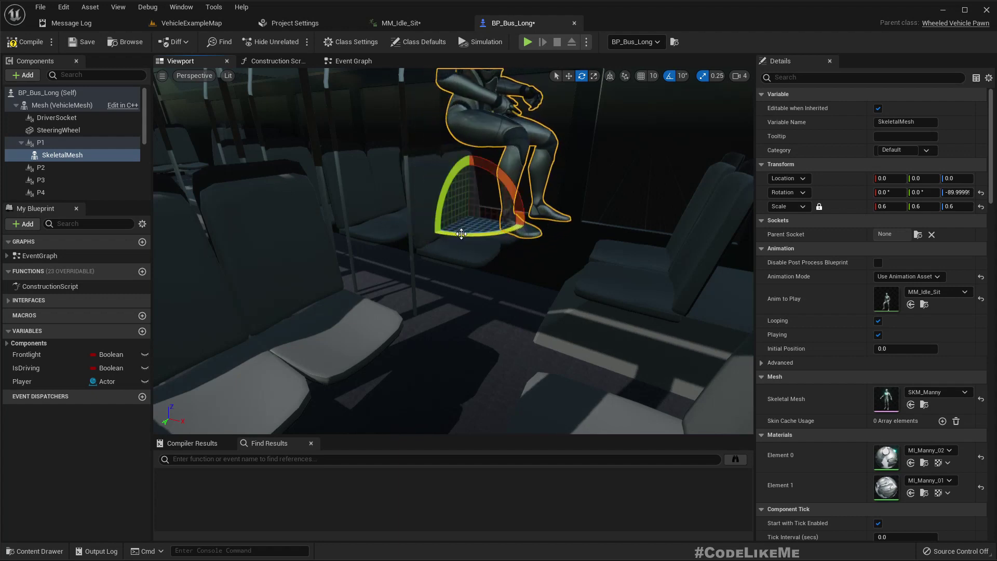
pyautogui.moveTo(460, 235); pyautogui.dragTo(481, 216, button='right')
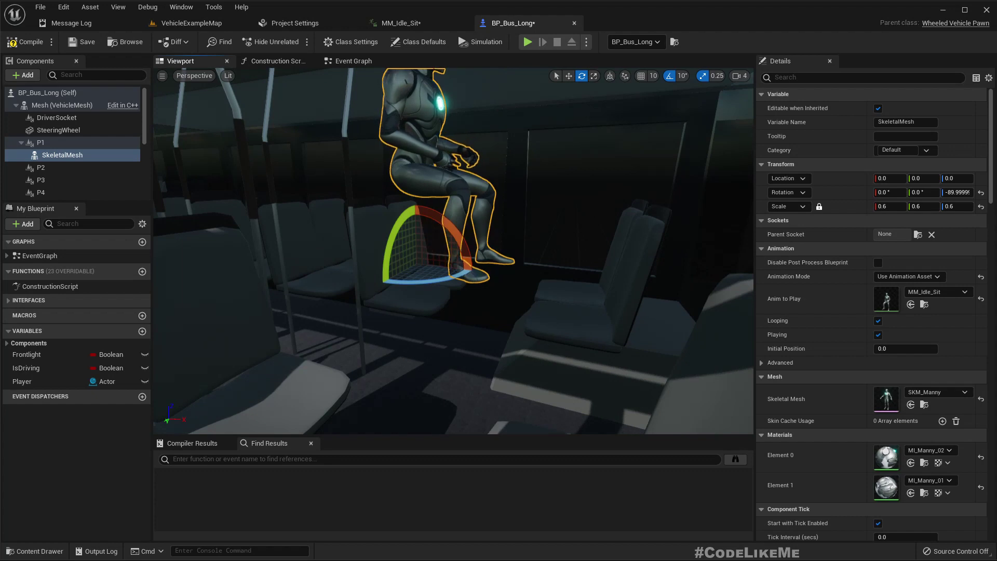
pyautogui.moveTo(424, 257); pyautogui.dragTo(425, 257, button='right')
pyautogui.press('w')
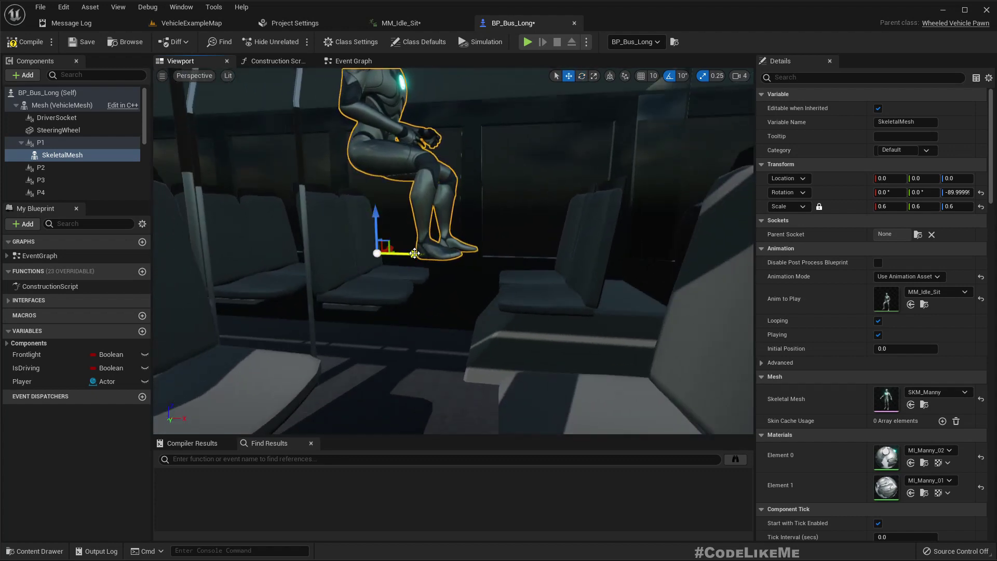
pyautogui.moveTo(415, 253); pyautogui.dragTo(367, 251, button='right')
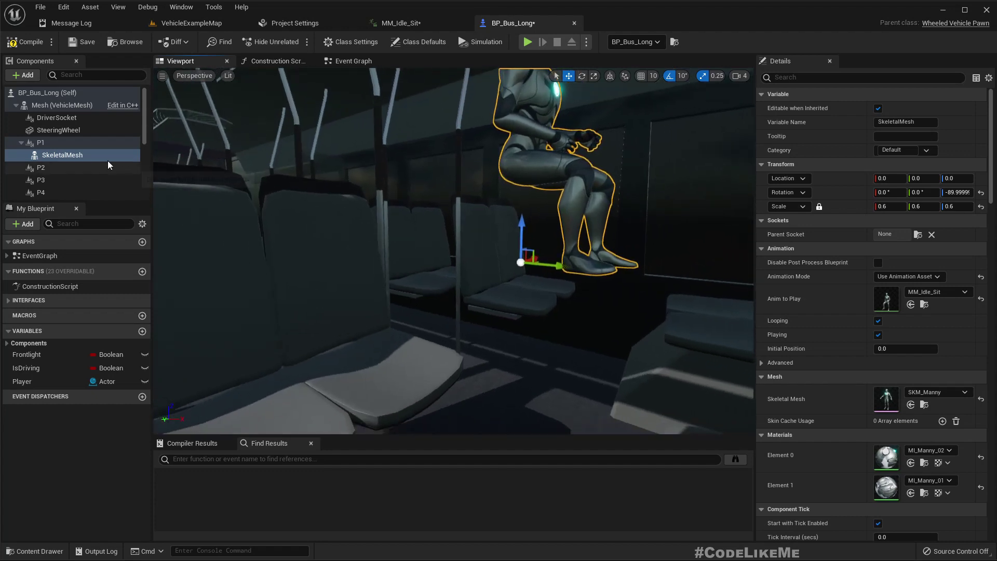
pyautogui.click(65, 155)
pyautogui.click(63, 155)
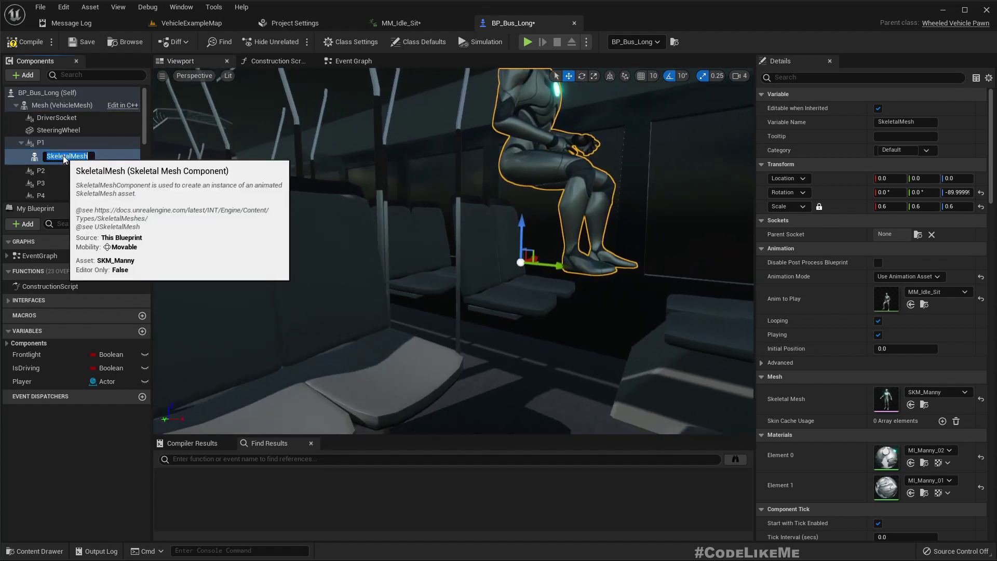
pyautogui.write('P')
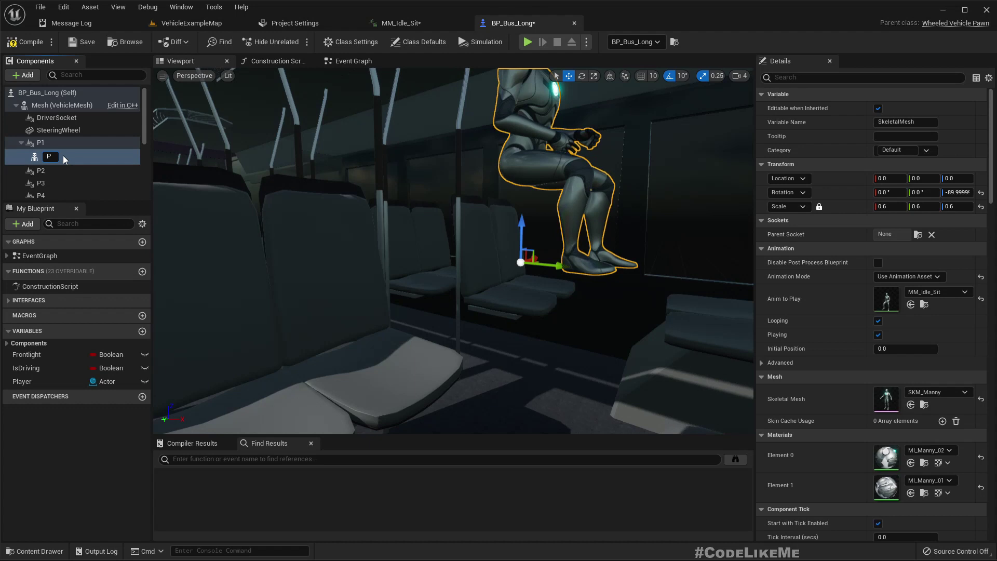
pyautogui.press('Escape')
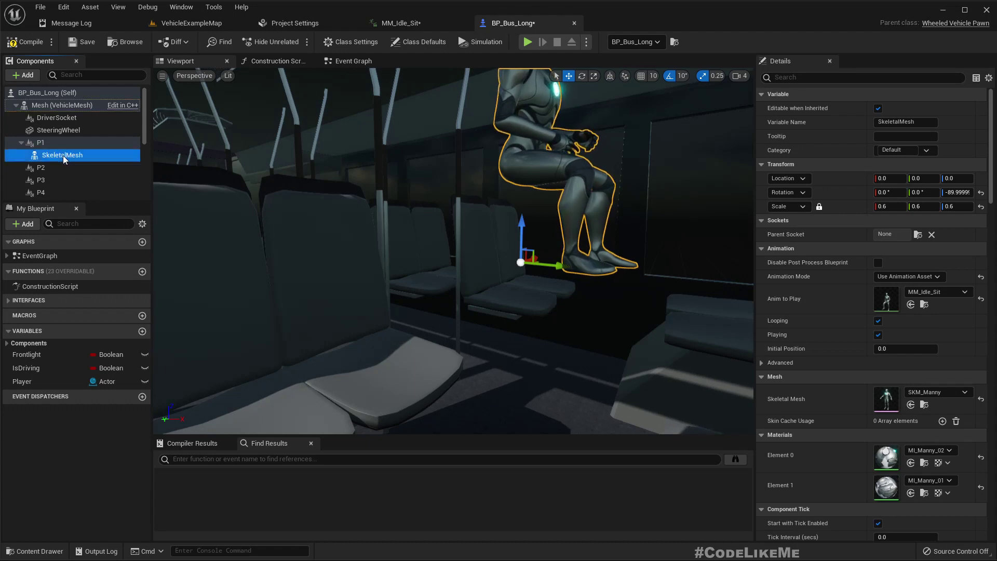
# Step: Rename the seat scene components P1 and P2 as PS1 and PS2
pyautogui.click(41, 142)
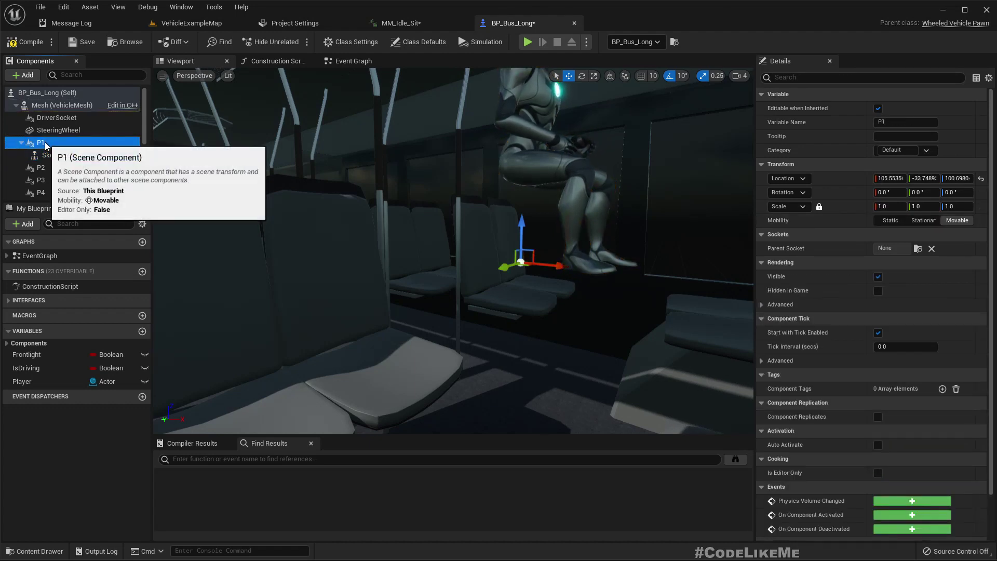
pyautogui.click(42, 143)
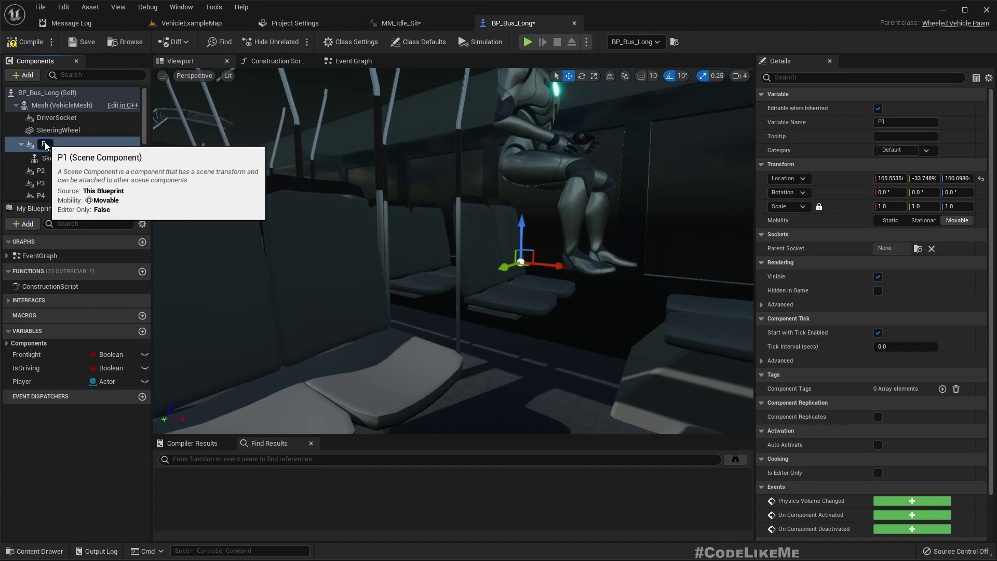
pyautogui.write('PS1')
pyautogui.press('Return')
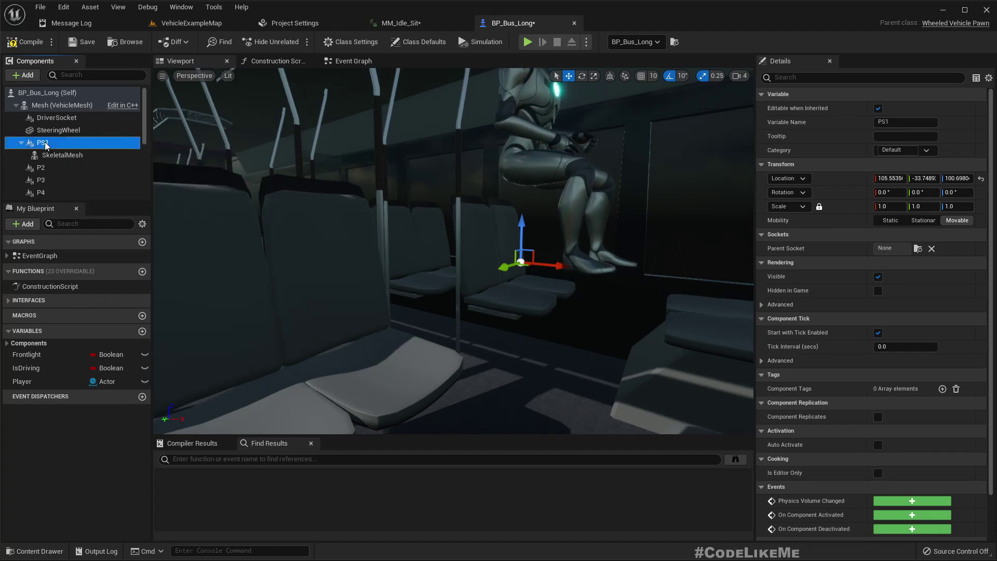
pyautogui.click(62, 169)
pyautogui.click(62, 168)
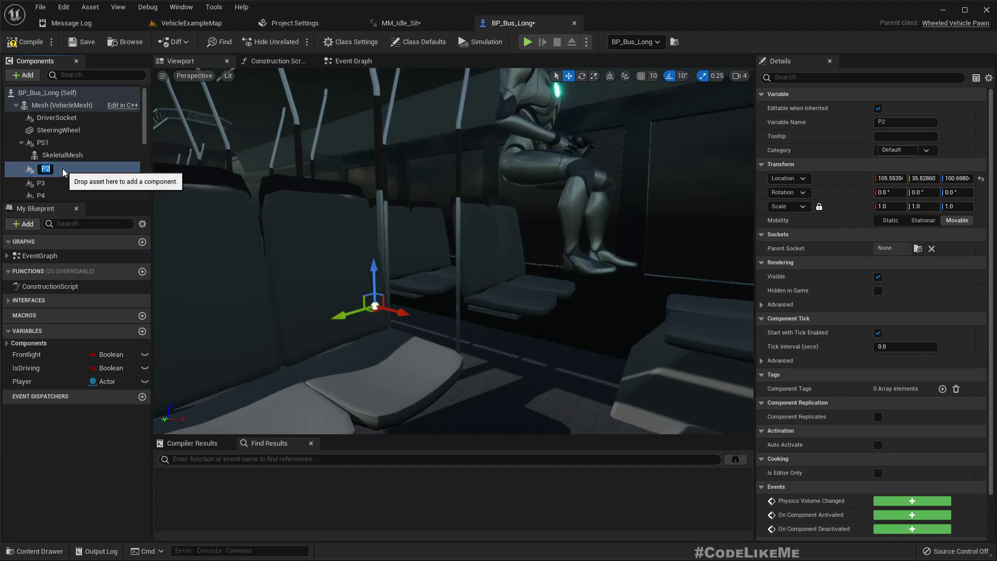
pyautogui.write('PS2')
pyautogui.press('Return')
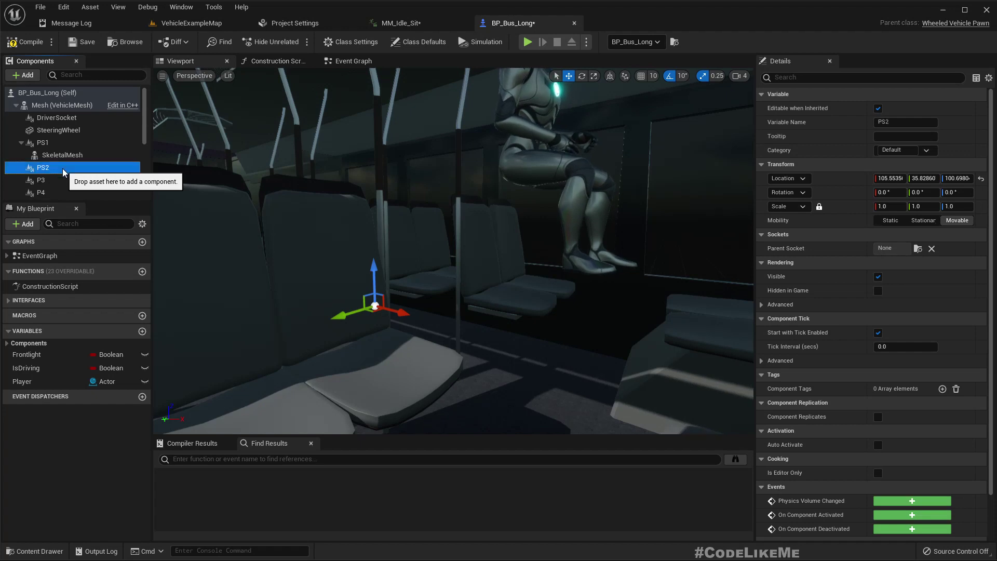
# Step: Rename the seat scene components P3 and P4 as PS3 and PS4
pyautogui.click(61, 181)
pyautogui.click(61, 181)
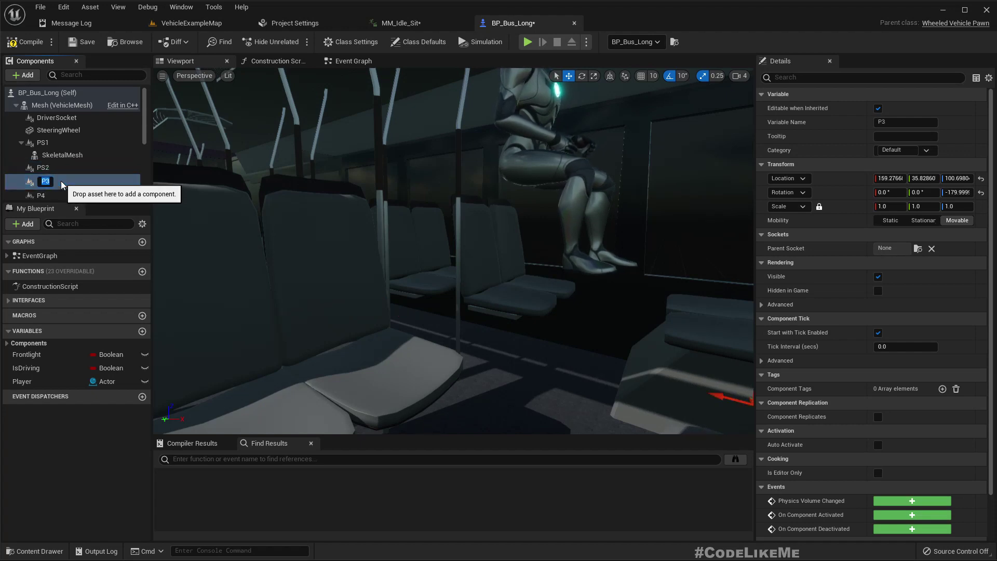
pyautogui.write('PS3')
pyautogui.press('Return')
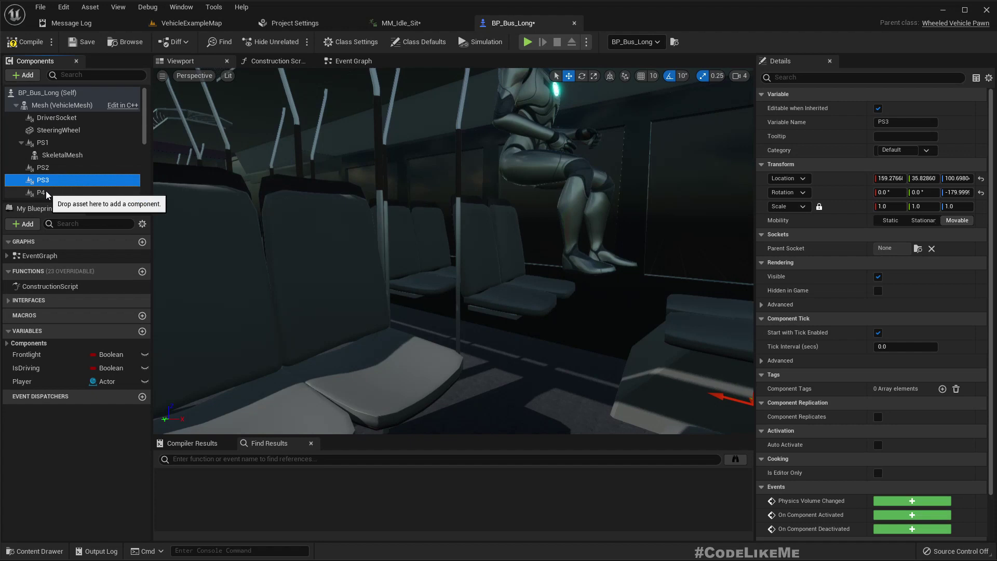
pyautogui.click(46, 191)
pyautogui.click(46, 191)
pyautogui.write('PS4')
pyautogui.press('Return')
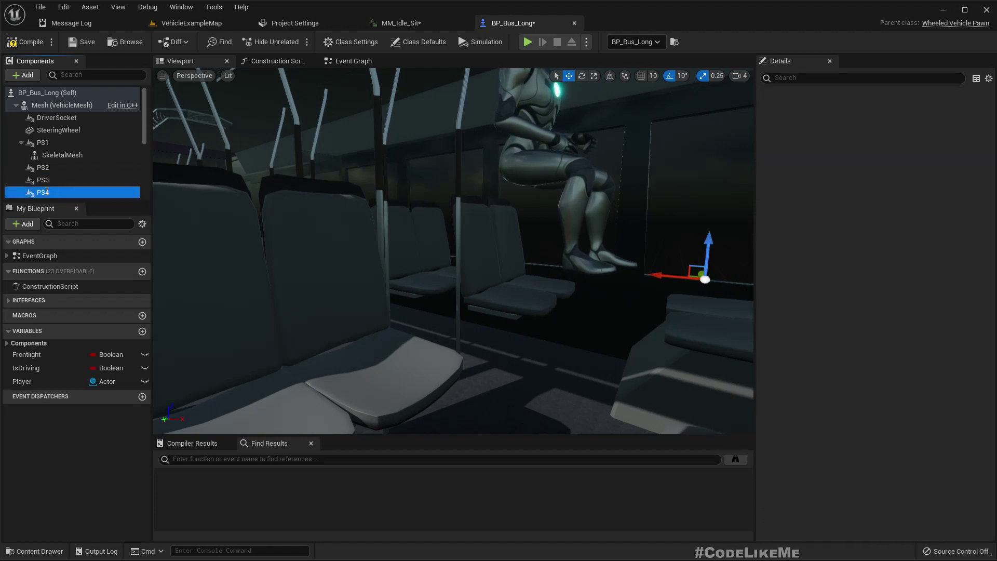
# Step: Rename the seat scene components P5 and P6 as PS5 and PS6
pyautogui.scroll(-2, 90, 173)
pyautogui.click(58, 155)
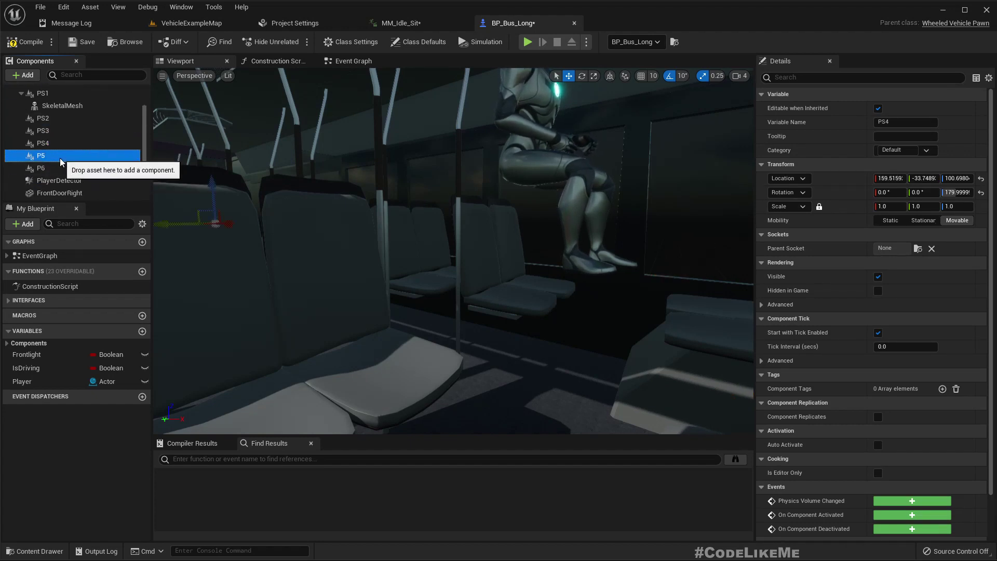
pyautogui.click(61, 158)
pyautogui.write('PS5')
pyautogui.press('Return')
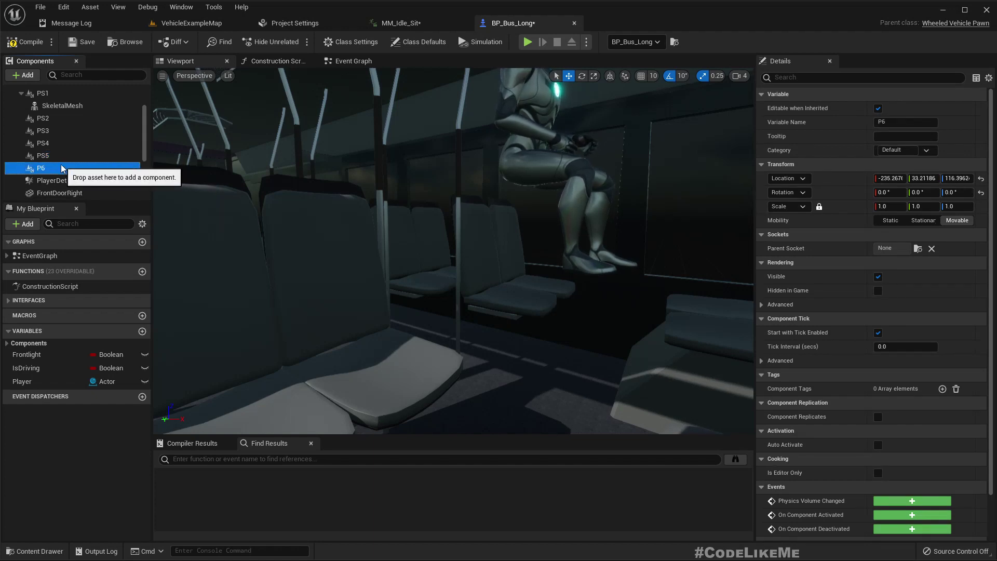
pyautogui.write('6')
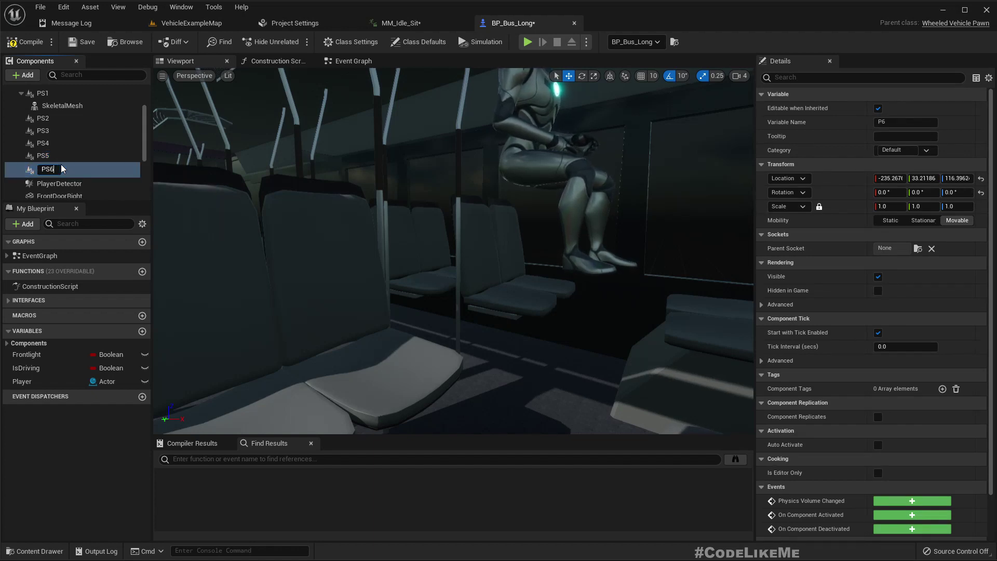
pyautogui.press('Return')
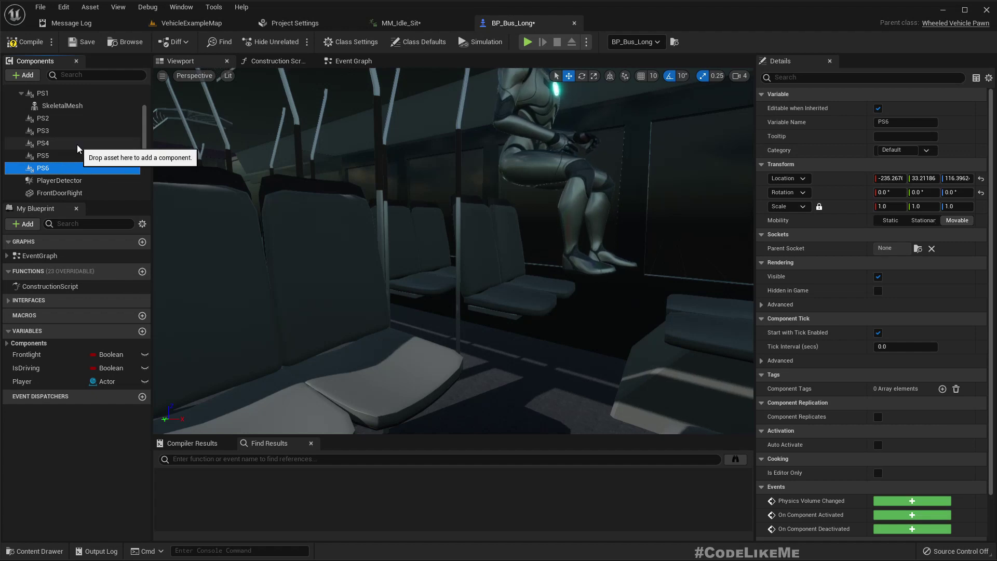
# Step: Try to raise the seat components PS2 to PS6 together, and undo the move
pyautogui.keyDown('shift'); pyautogui.click(58, 119); pyautogui.keyUp('shift')
pyautogui.scroll(2, 144, 173)
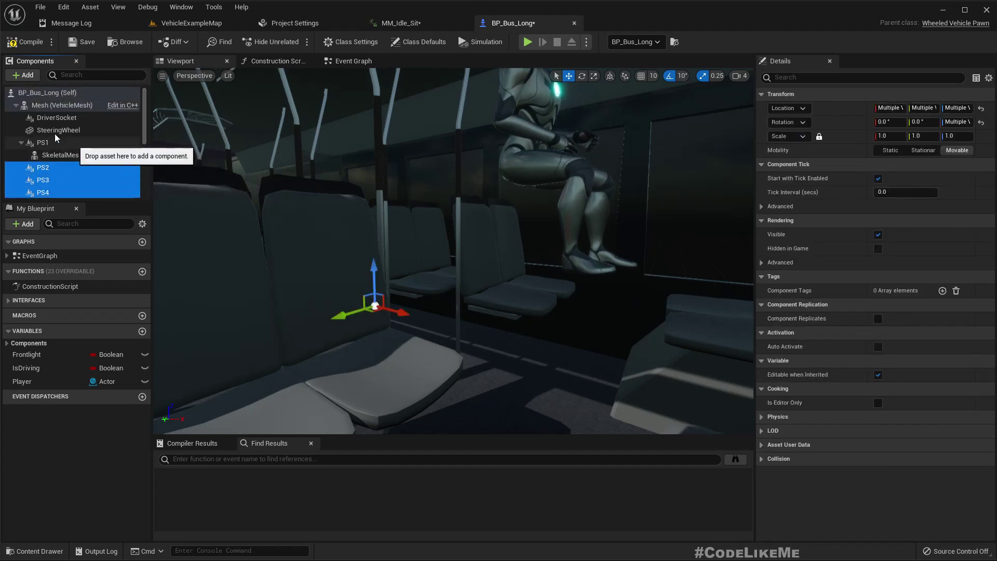
pyautogui.scroll(-3, 114, 156)
pyautogui.scroll(1, 114, 157)
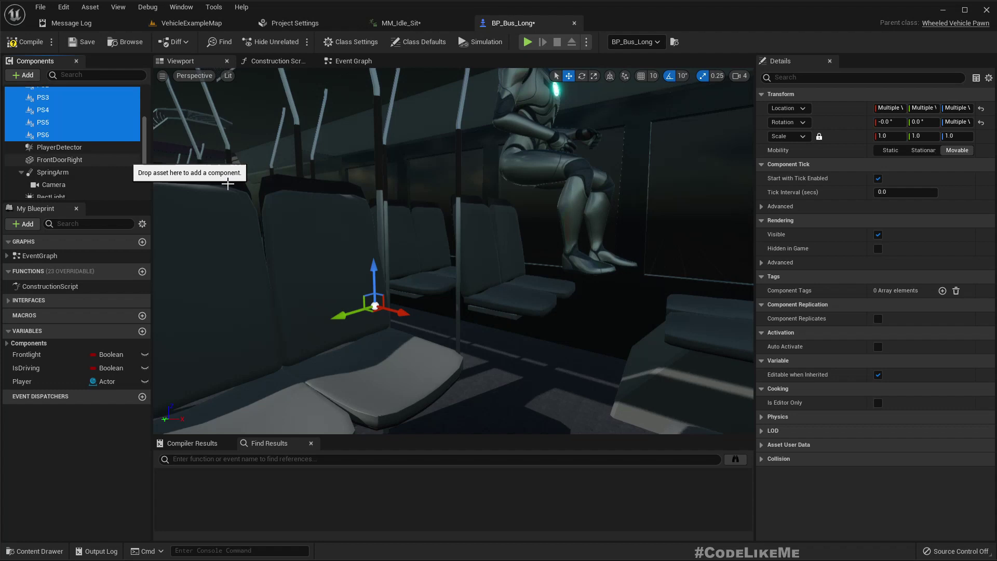
pyautogui.moveTo(370, 267); pyautogui.dragTo(389, 139)
pyautogui.hotkey('ctrl', 'z')
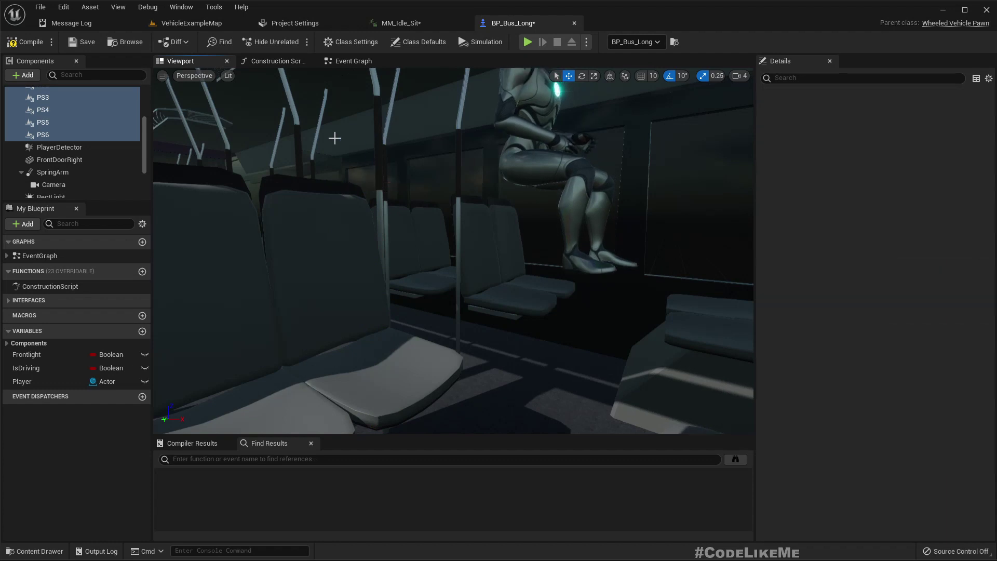
# Step: Try lowering PS1 with its mannequin to a Z location of about 65, and undo it
pyautogui.scroll(3, 111, 145)
pyautogui.click(62, 122)
pyautogui.click(44, 109)
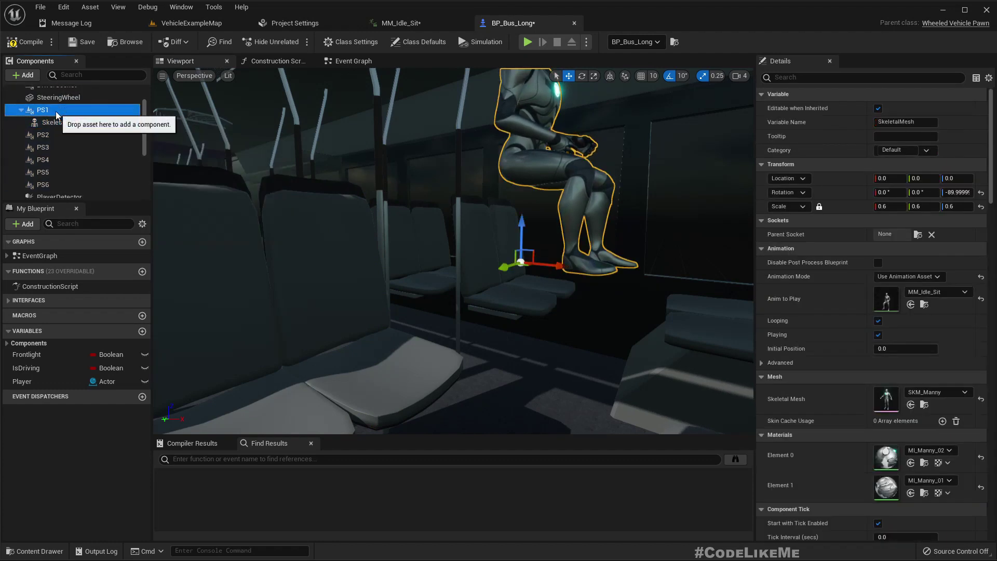
pyautogui.moveTo(515, 225); pyautogui.dragTo(511, 318)
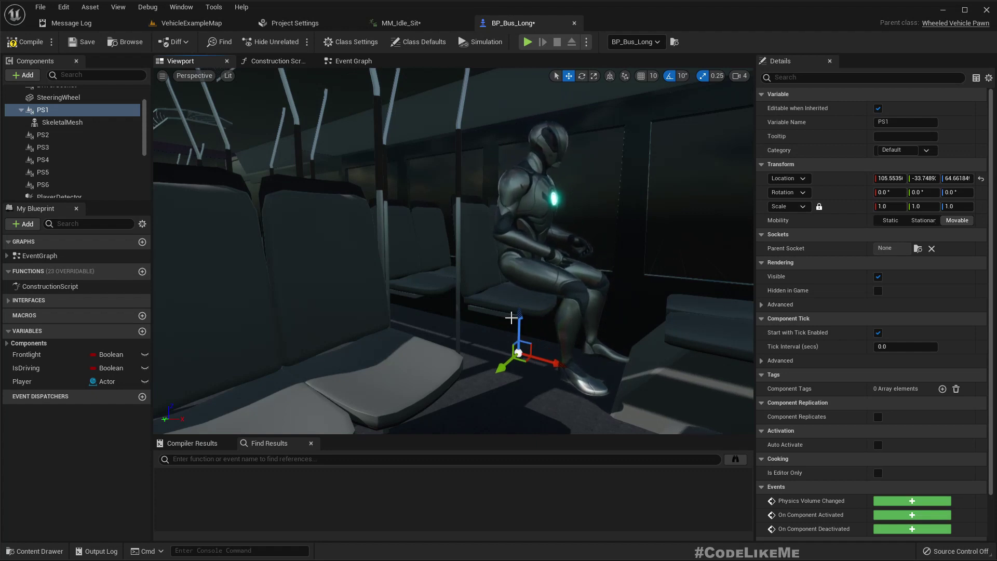
pyautogui.hotkey('ctrl', 'z')
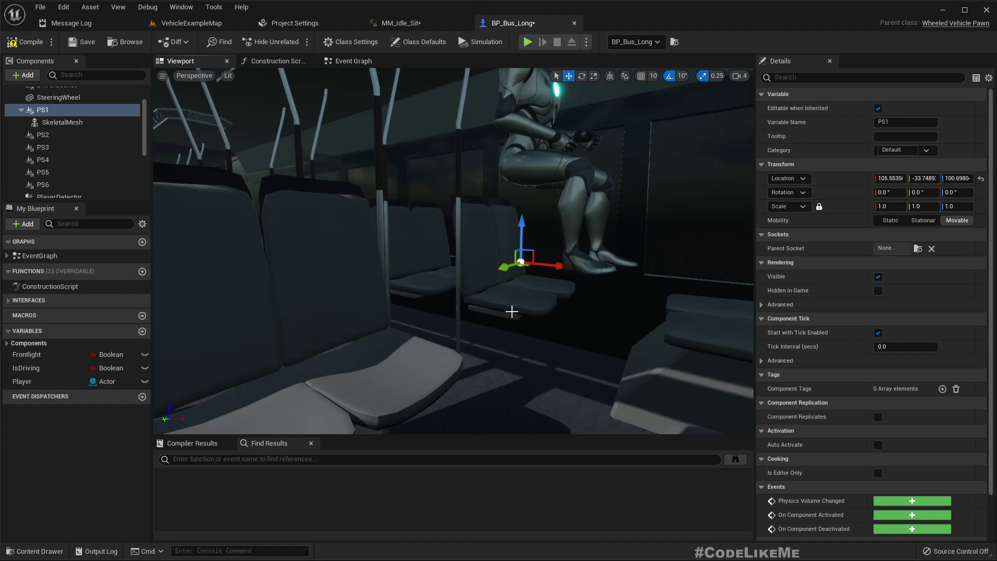
# Step: Try to lower all six seat components PS1 to PS6 together
pyautogui.click(70, 136)
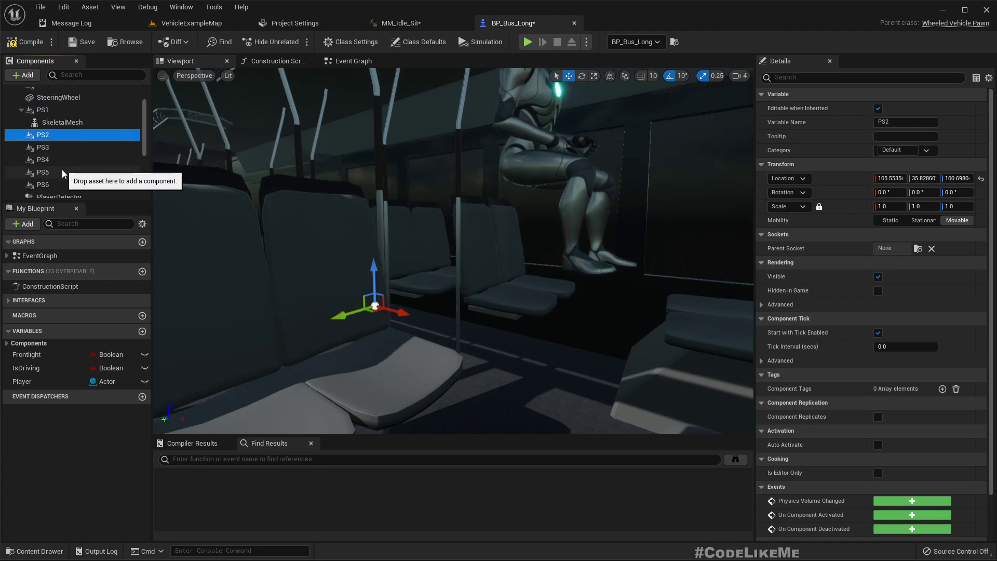
pyautogui.keyDown('shift'); pyautogui.click(57, 176); pyautogui.keyUp('shift')
pyautogui.keyDown('ctrl'); pyautogui.click(57, 184); pyautogui.keyUp('ctrl')
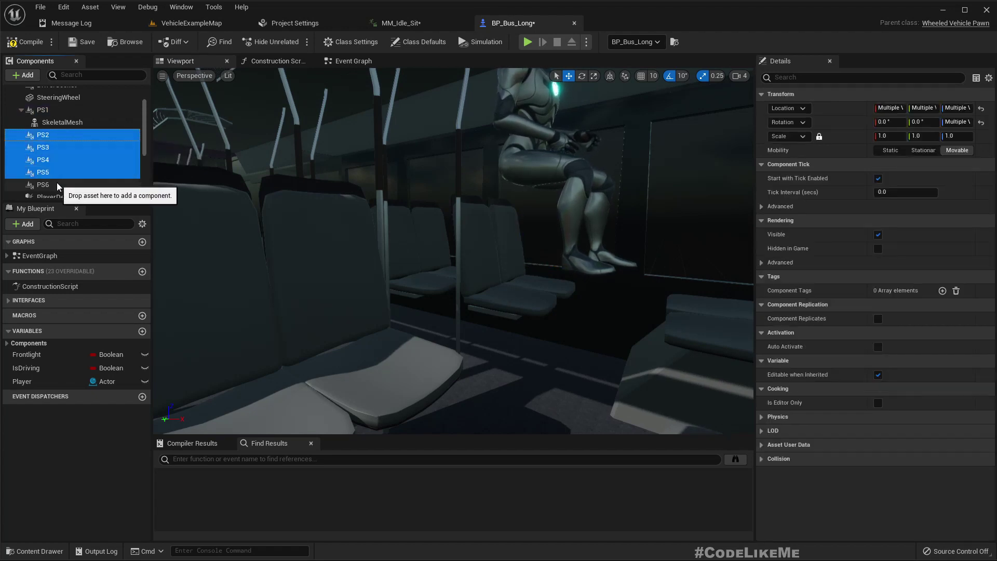
pyautogui.keyDown('ctrl'); pyautogui.click(52, 111); pyautogui.keyUp('ctrl')
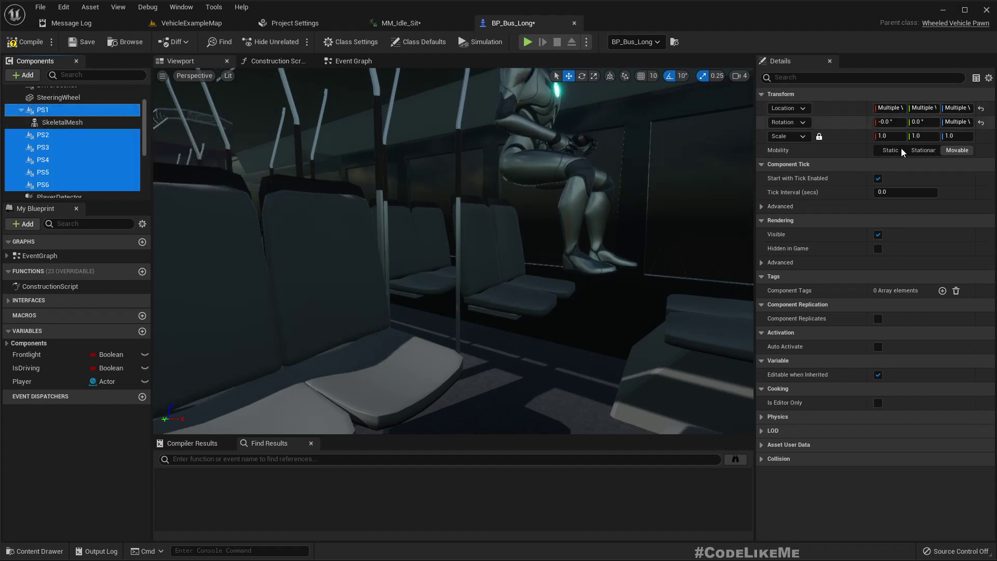
pyautogui.press('s')
pyautogui.moveTo(524, 223); pyautogui.dragTo(478, 277, button='right')
pyautogui.press('w')
pyautogui.press('s')
pyautogui.press('w')
pyautogui.press('s')
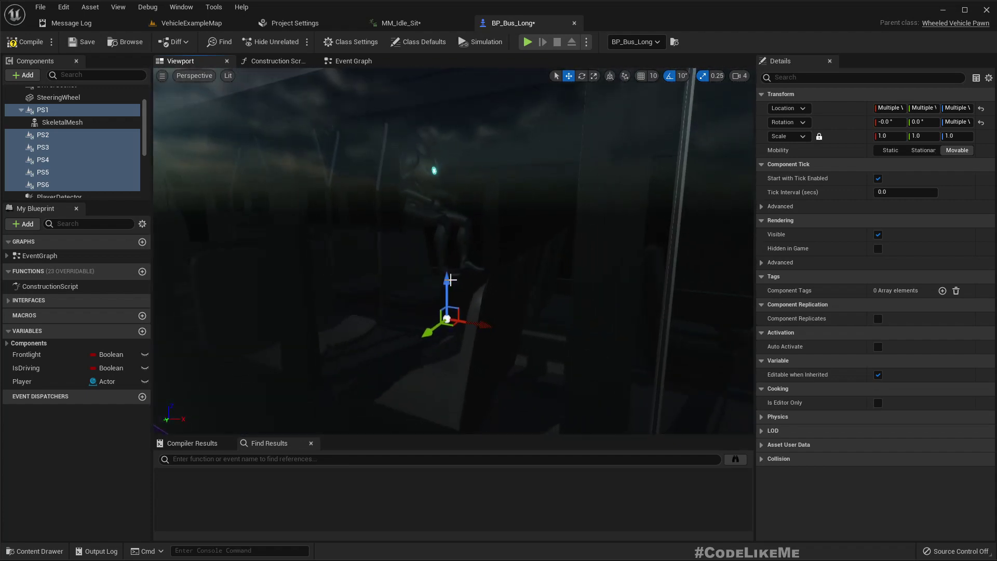
pyautogui.moveTo(450, 291); pyautogui.dragTo(450, 432)
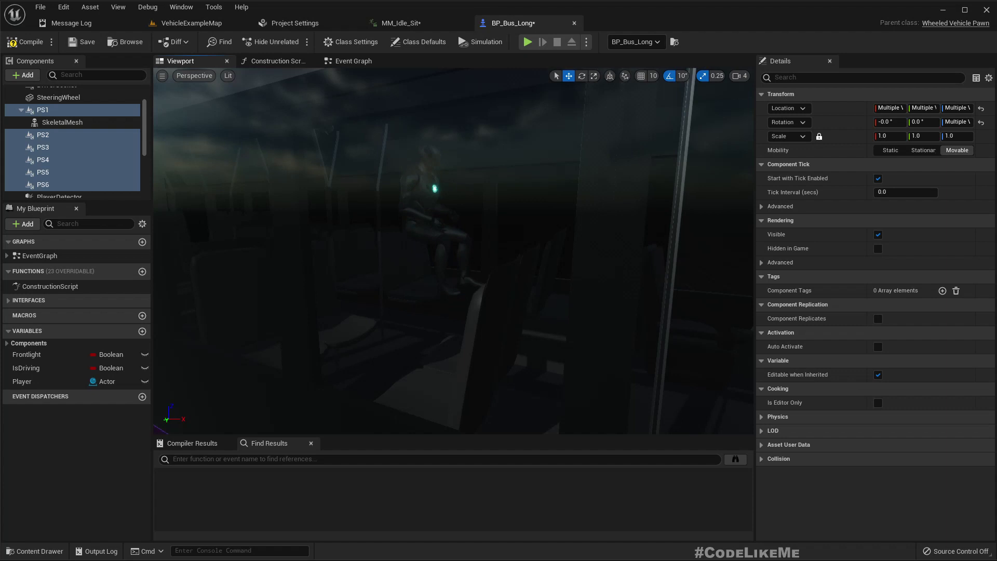
pyautogui.moveTo(487, 203); pyautogui.dragTo(483, 212, button='right')
pyautogui.press('w')
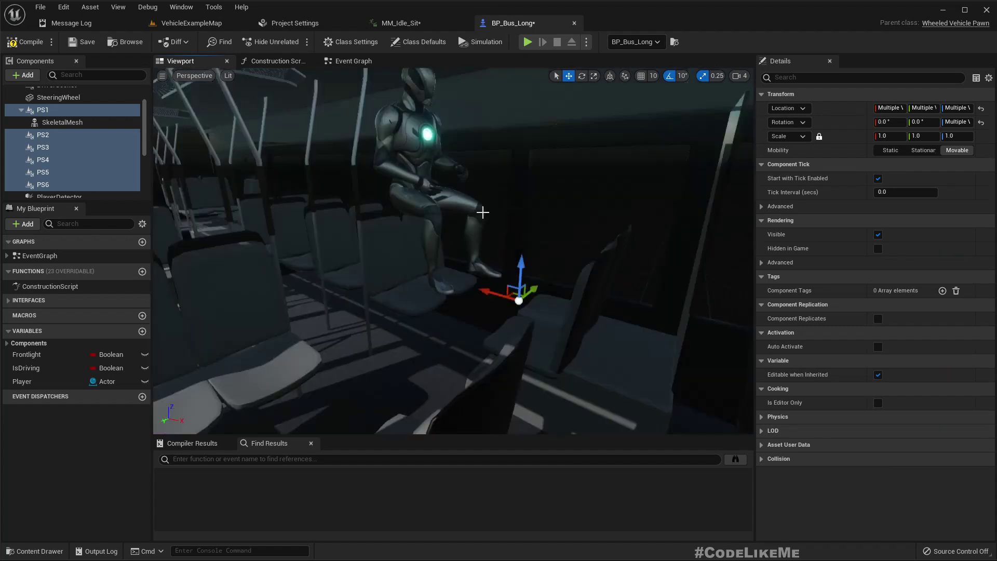
# Step: Move the mannequin's skeletal mesh onto its seat, to a relative location of about -9.7 in X and -46.5 in Z
pyautogui.click(418, 160)
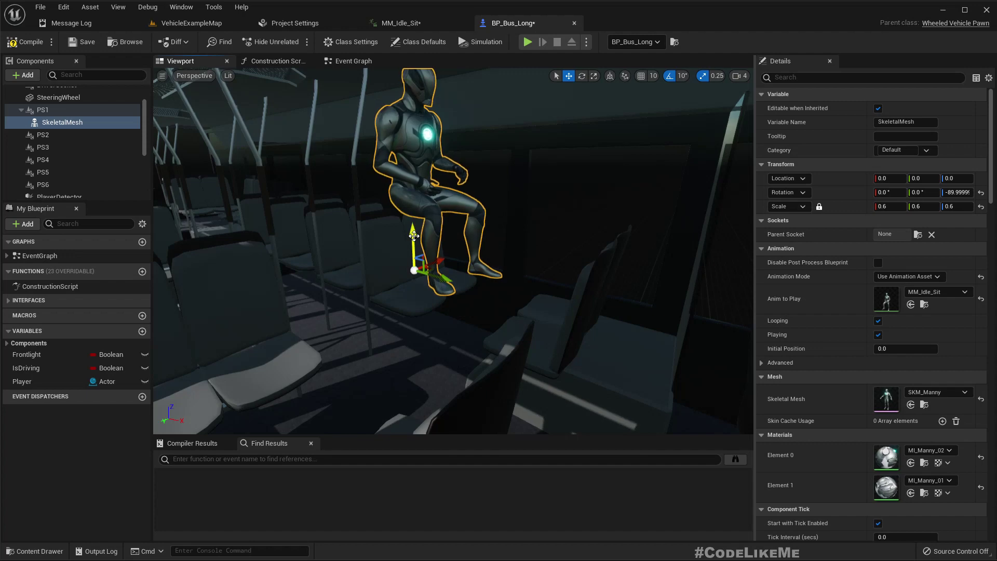
pyautogui.moveTo(414, 236); pyautogui.dragTo(424, 329)
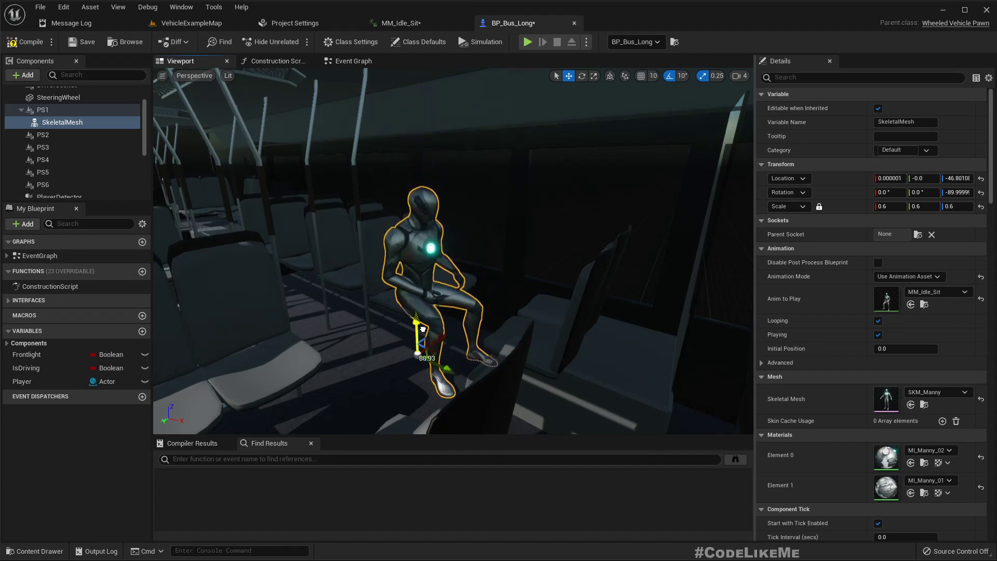
pyautogui.moveTo(422, 329); pyautogui.dragTo(418, 333, button='right')
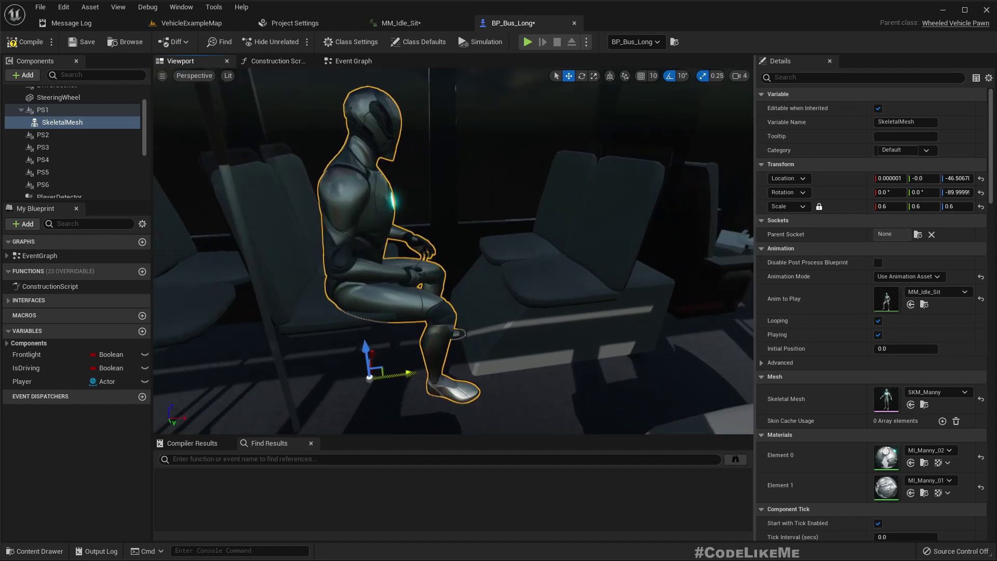
pyautogui.moveTo(411, 369); pyautogui.dragTo(381, 369)
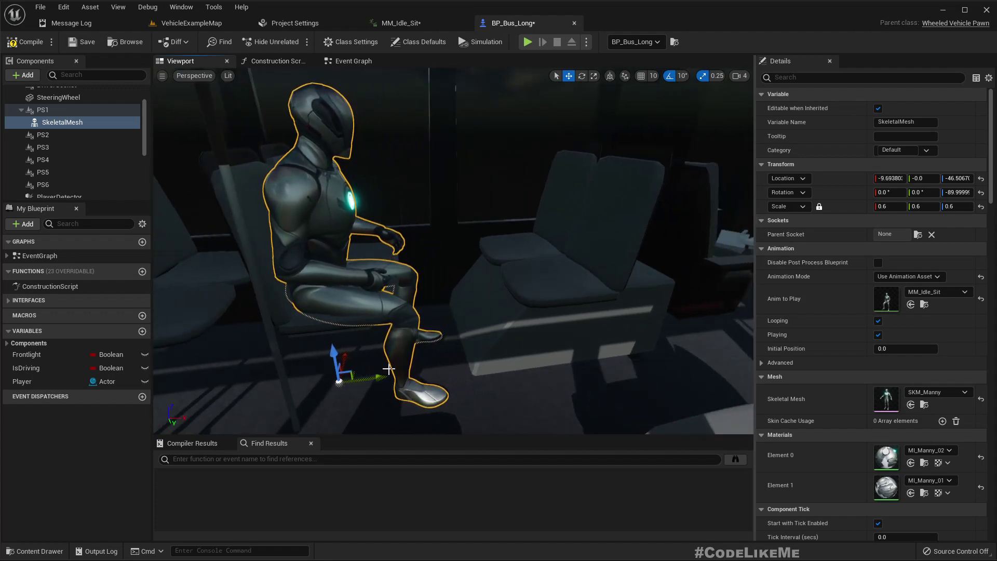
pyautogui.moveTo(381, 369)
pyautogui.mouseDown(button='right')
pyautogui.moveTo(358, 370)
pyautogui.moveTo(388, 375)
pyautogui.moveTo(380, 367)
pyautogui.mouseUp(button='right')
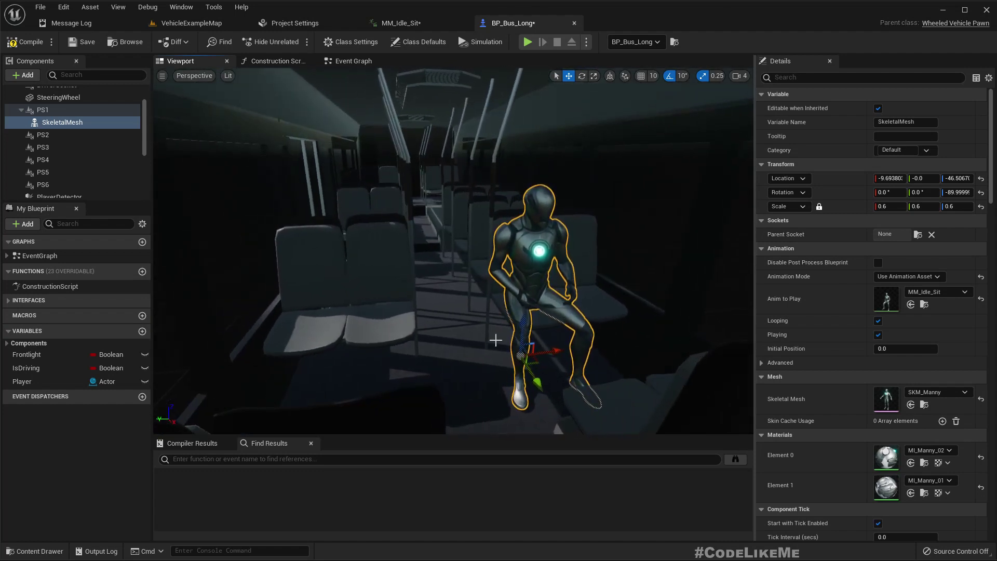
# Step: Set the skeletal mesh's Z rotation to -90° and reset its relative location to the default
pyautogui.click(957, 192)
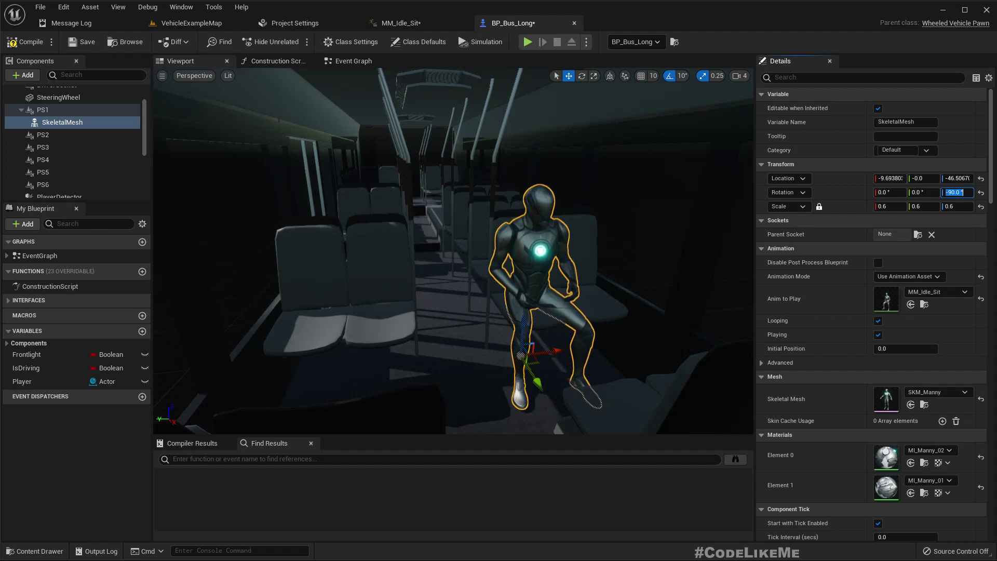
pyautogui.scroll(1, 55, 135)
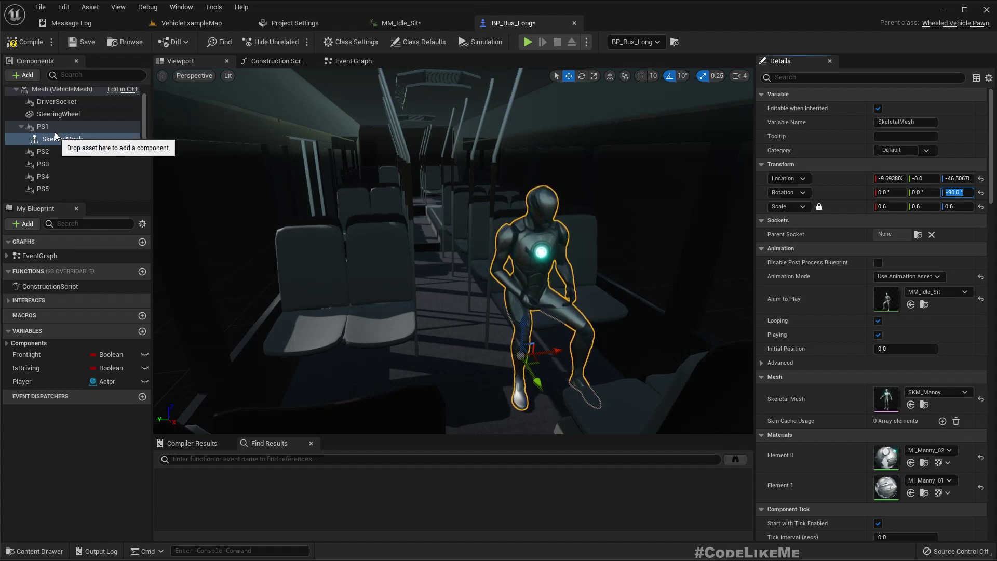
pyautogui.click(50, 124)
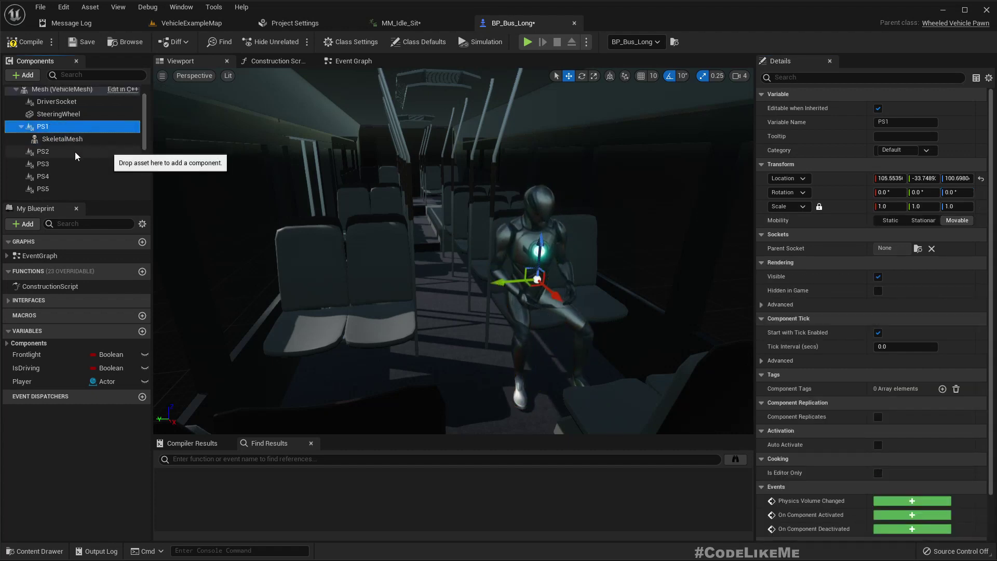
pyautogui.click(47, 151)
pyautogui.click(48, 138)
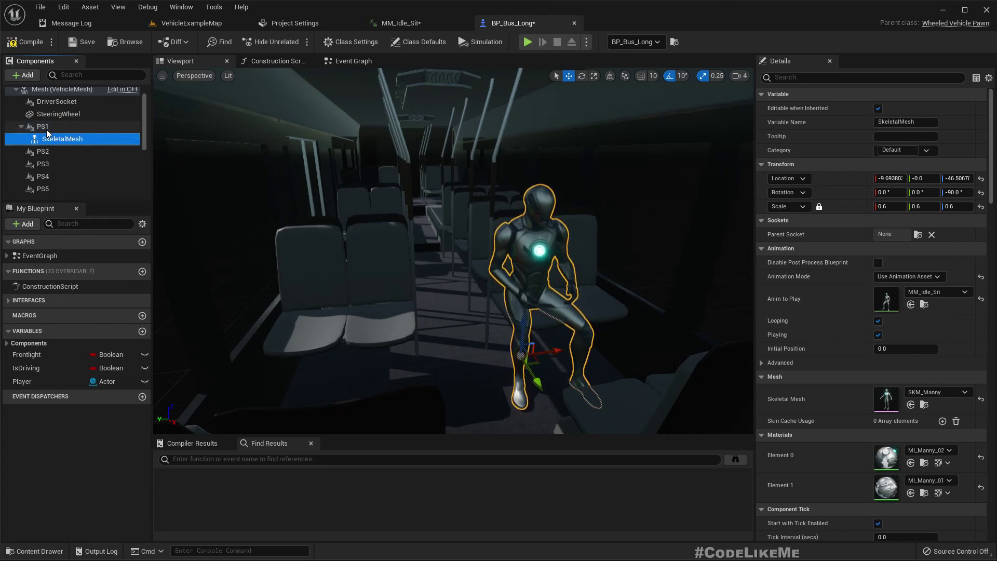
pyautogui.click(43, 126)
pyautogui.click(54, 140)
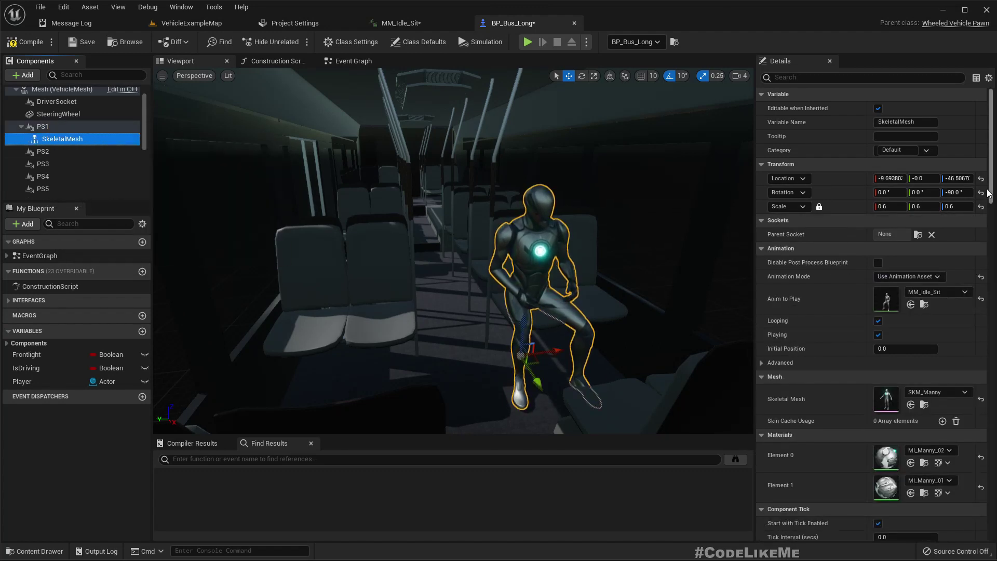
pyautogui.click(981, 178)
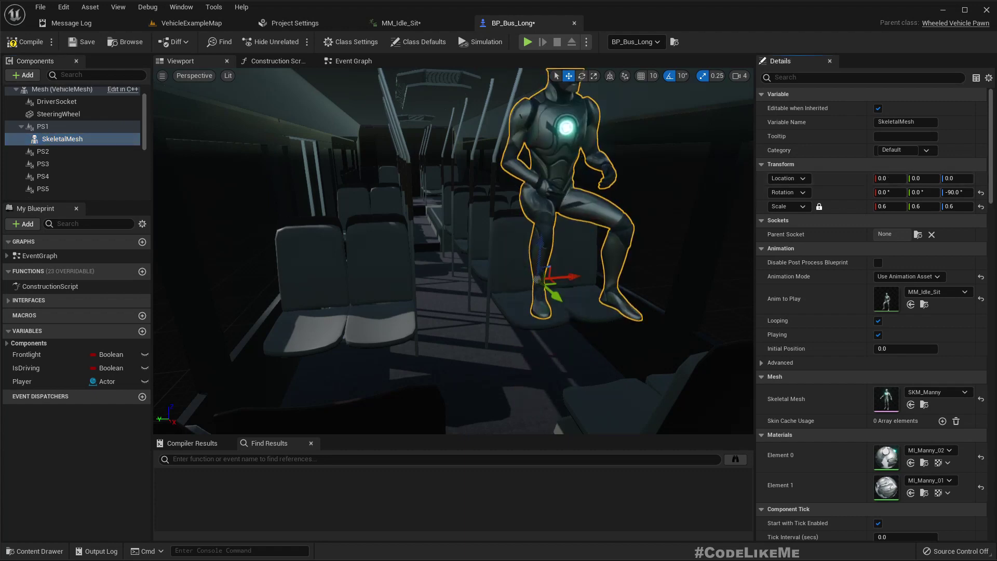
# Step: Move PS1 so its mannequin sits on the seat, to a location of about 98.6 in X and 57.5 in Z
pyautogui.click(57, 128)
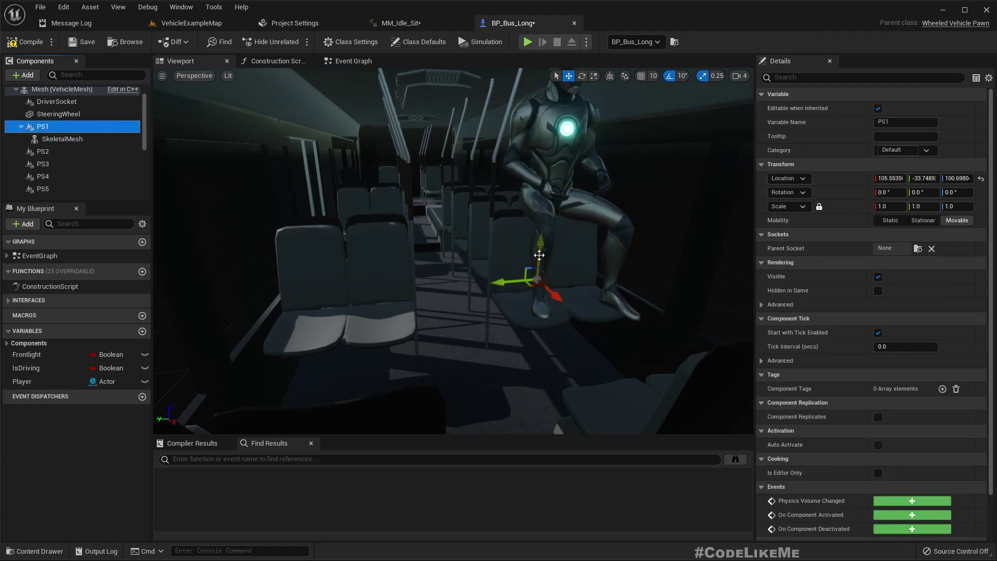
pyautogui.moveTo(543, 249); pyautogui.dragTo(530, 317)
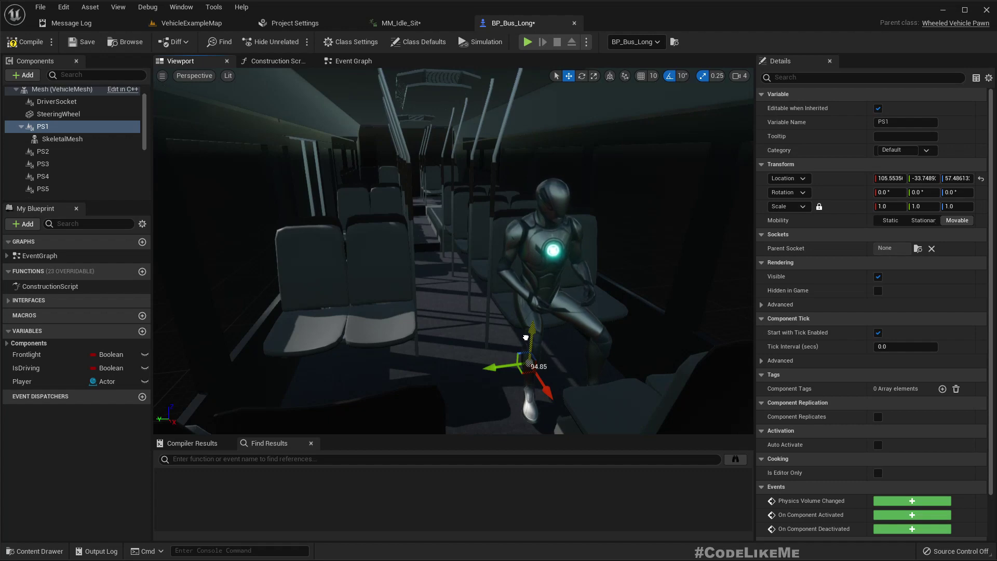
pyautogui.moveTo(469, 250); pyautogui.dragTo(525, 241, button='right')
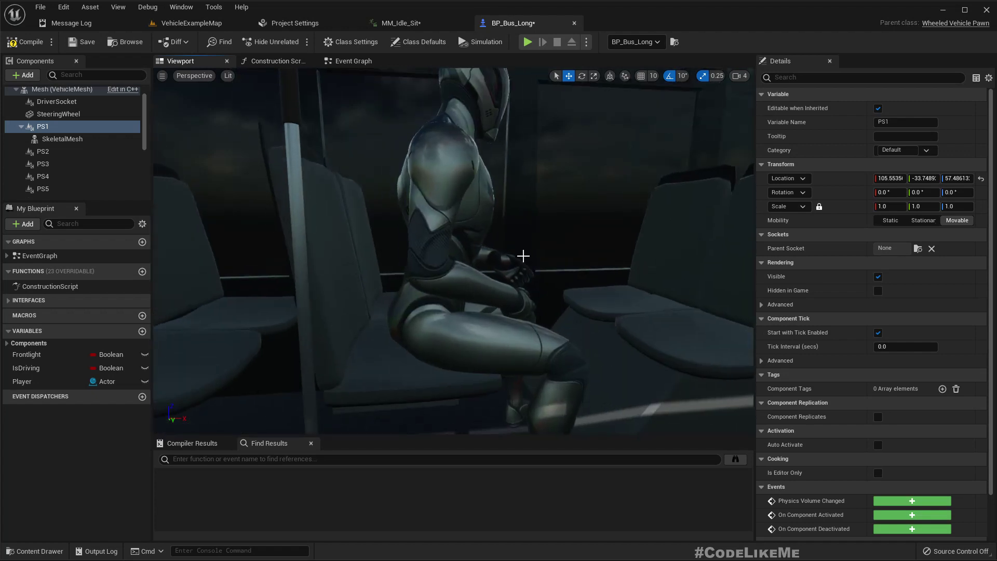
pyautogui.scroll(-3, 523, 256)
pyautogui.moveTo(482, 370); pyautogui.dragTo(466, 370)
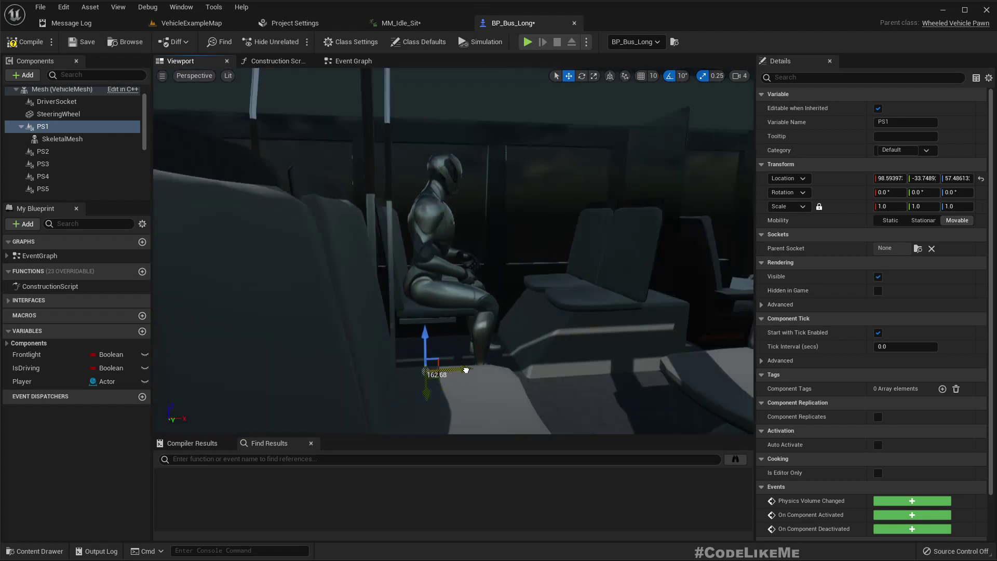
pyautogui.moveTo(520, 341); pyautogui.dragTo(605, 331, button='right')
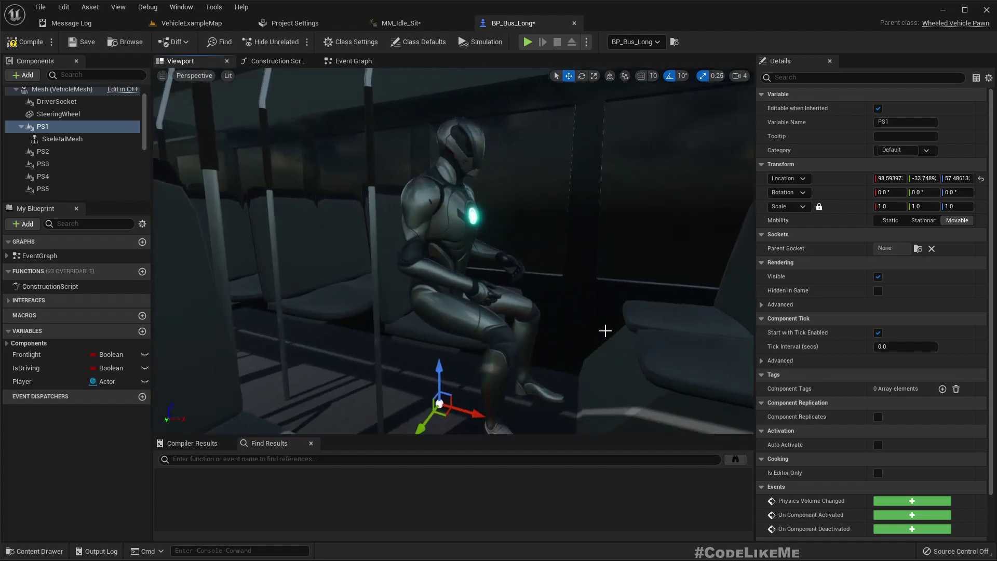
# Step: Set the Z location of PS1 to -55
pyautogui.click(957, 178)
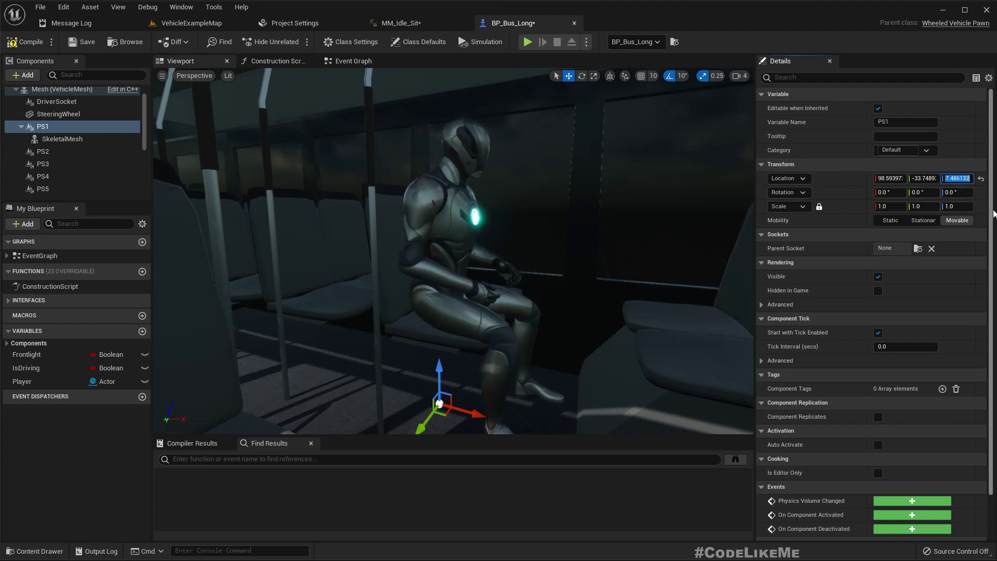
pyautogui.write('-55')
pyautogui.press('Return')
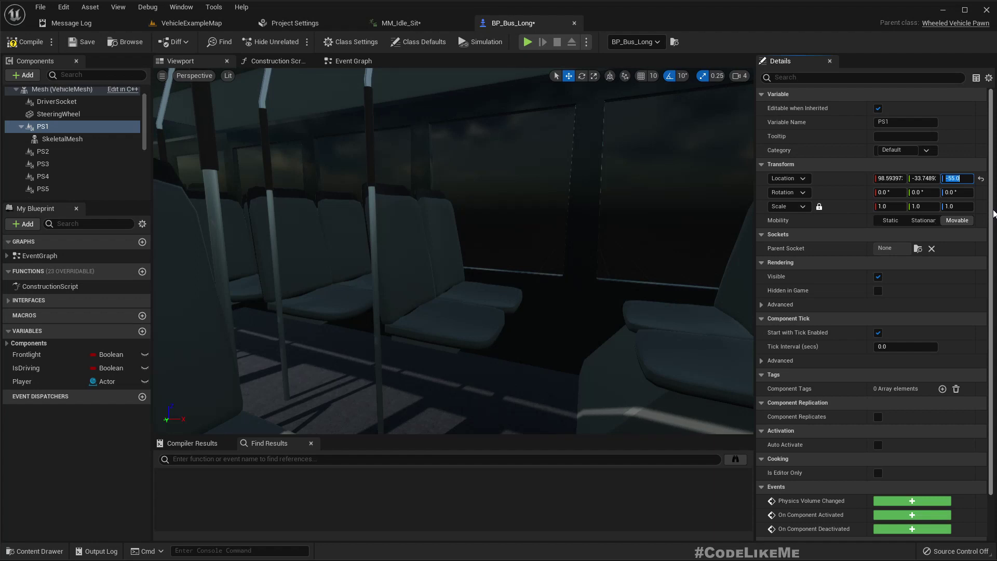
pyautogui.moveTo(597, 271); pyautogui.dragTo(623, 255, button='right')
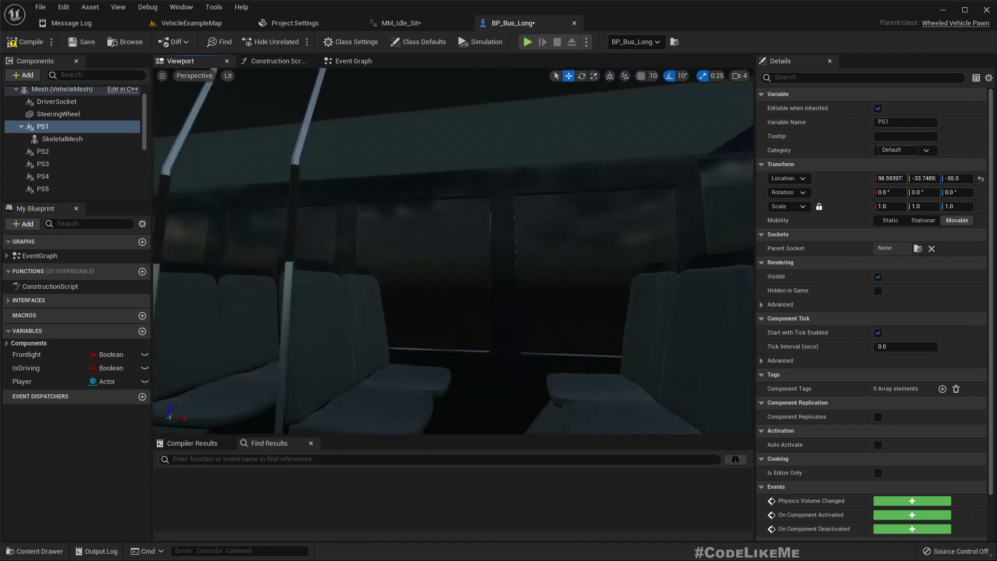
# Step: Set the Z location of PS1 to 55
pyautogui.moveTo(467, 249); pyautogui.dragTo(473, 343, button='right')
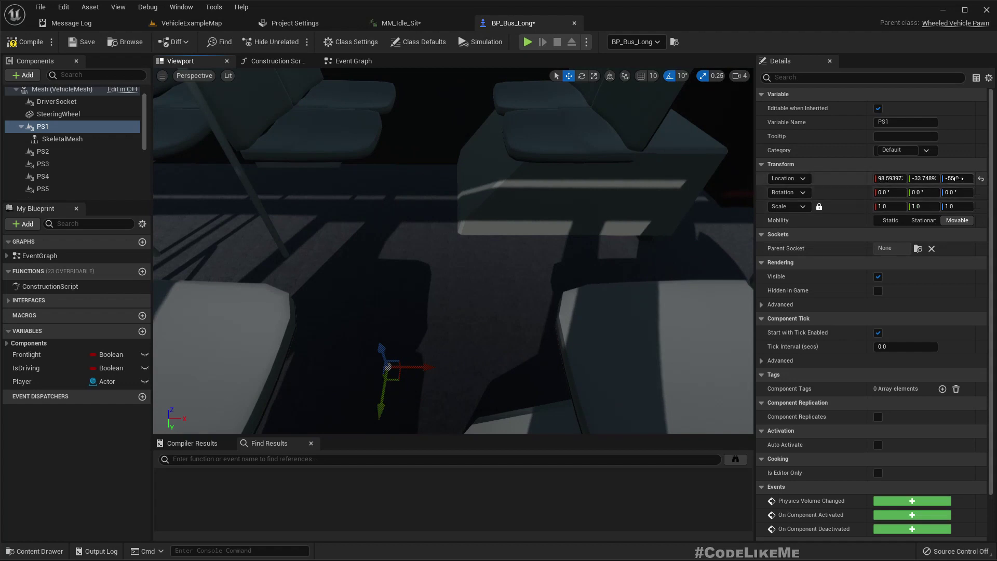
pyautogui.write('5')
pyautogui.press('Return')
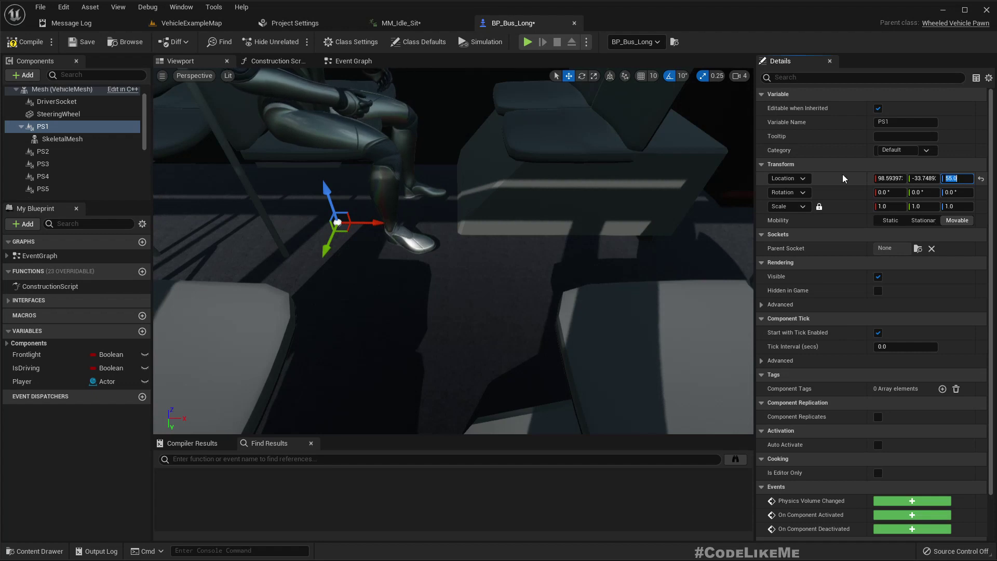
pyautogui.moveTo(266, 260); pyautogui.dragTo(213, 228, button='right')
pyautogui.scroll(-5, 266, 261)
pyautogui.moveTo(331, 278); pyautogui.dragTo(331, 234, button='right')
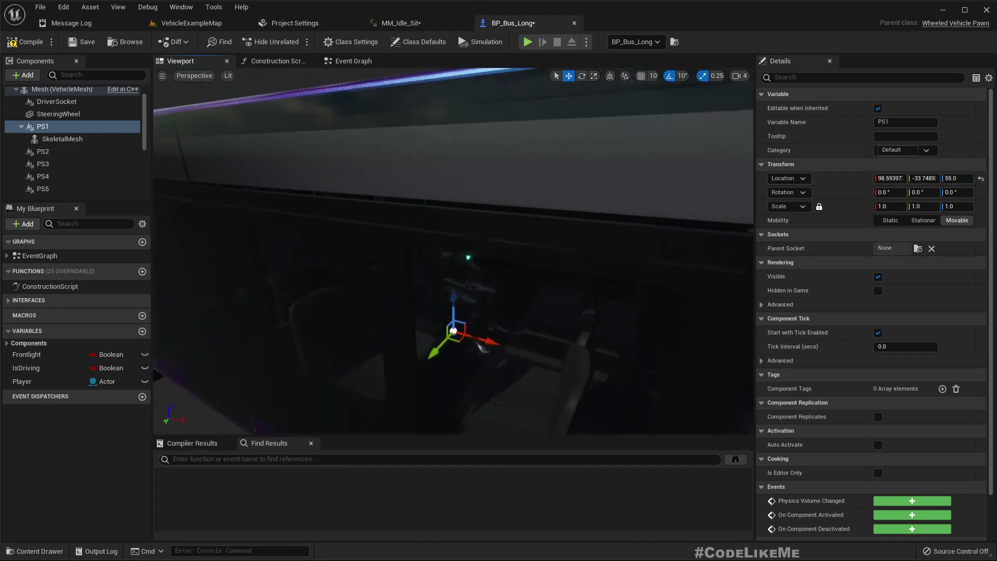
# Step: Set the Z rotation of PS2 through PS6 together to 55°
pyautogui.click(49, 150)
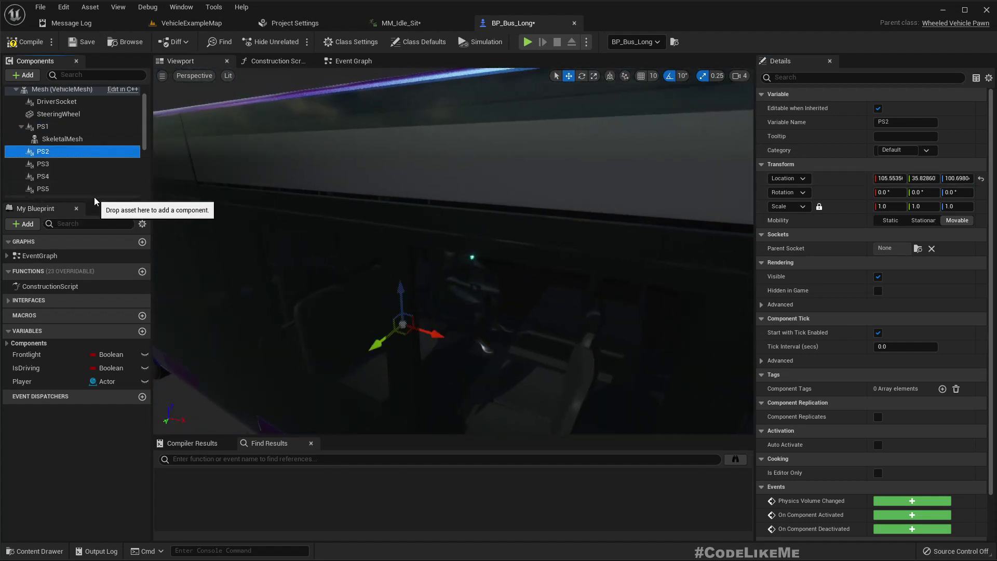
pyautogui.keyDown('shift'); pyautogui.click(60, 184); pyautogui.keyUp('shift')
pyautogui.scroll(-2, 61, 181)
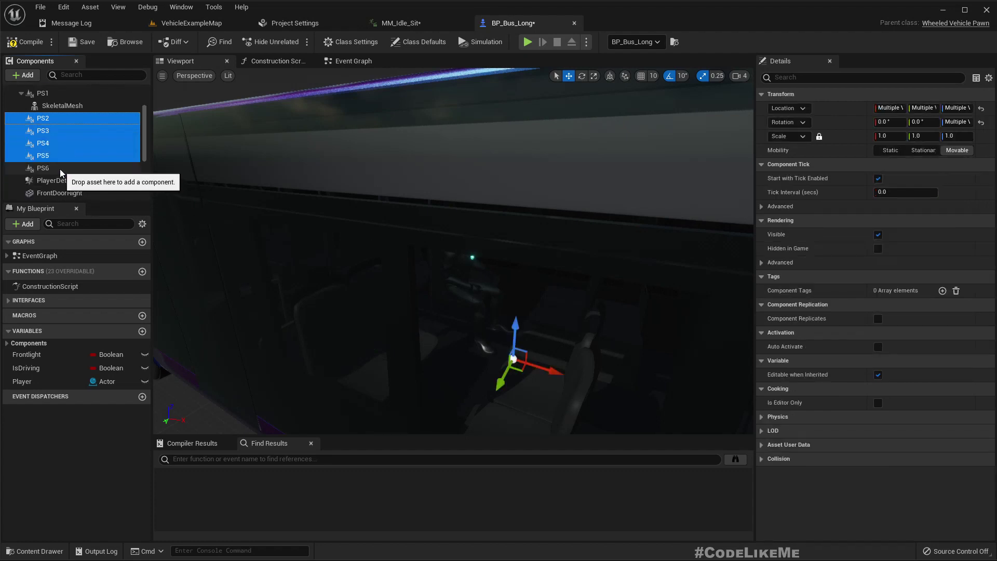
pyautogui.keyDown('shift'); pyautogui.click(58, 166); pyautogui.keyUp('shift')
pyautogui.click(964, 121)
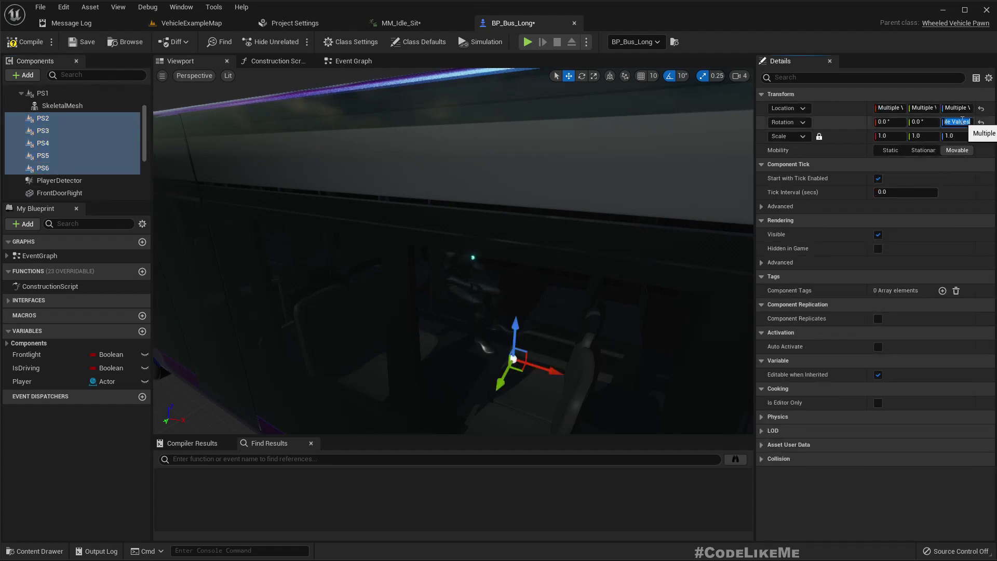
pyautogui.moveTo(581, 218); pyautogui.dragTo(384, 224, button='right')
pyautogui.press('d')
pyautogui.moveTo(499, 369); pyautogui.dragTo(498, 370, button='right')
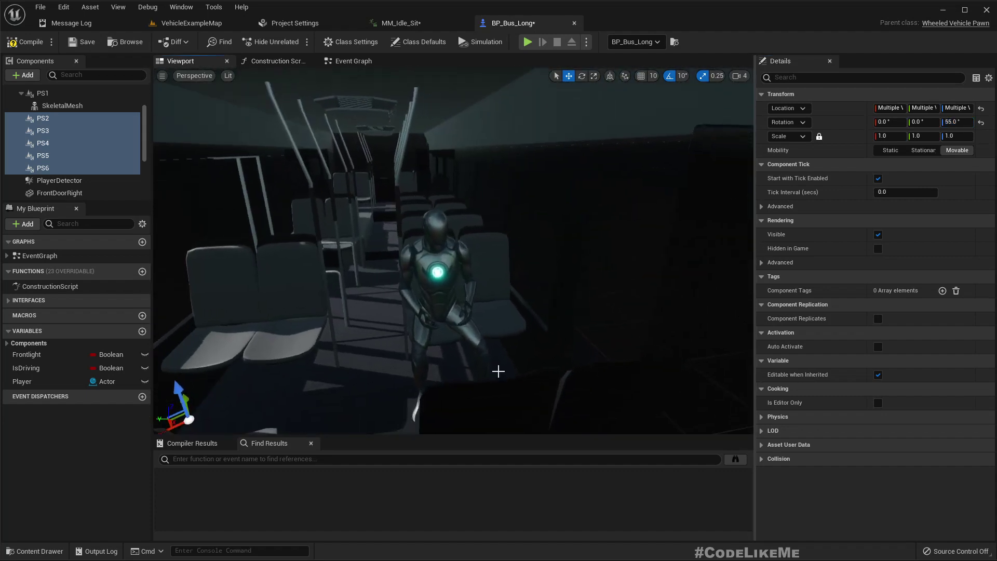
# Step: Rename the skeletal mesh under PS1 to P1
pyautogui.click(62, 107)
pyautogui.press('F2')
pyautogui.write('P')
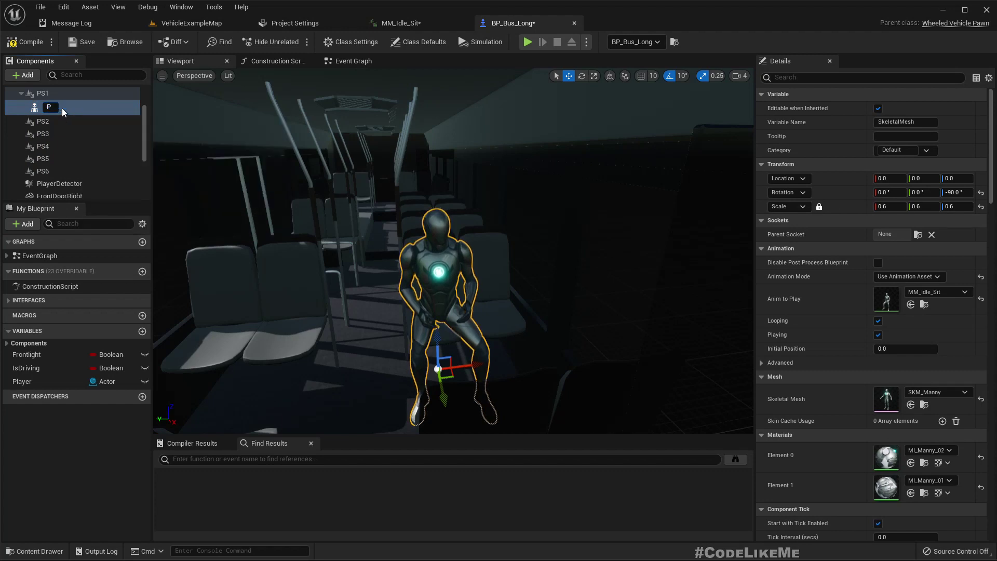
pyautogui.write('1')
pyautogui.press('Return')
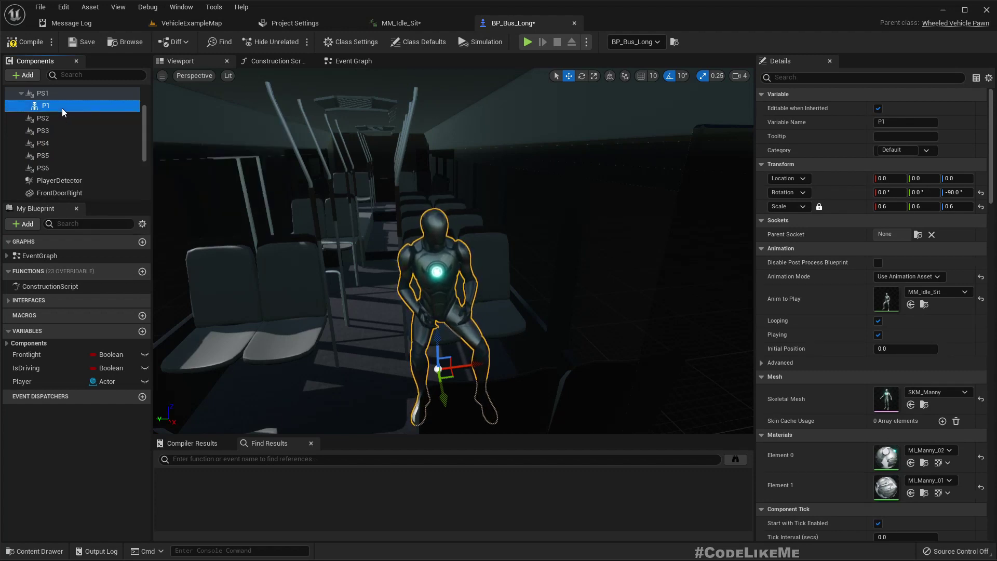
# Step: Duplicate P1, attach the copy to PS2 and reset the copy's relative location to the default
pyautogui.hotkey('ctrl', 'd')
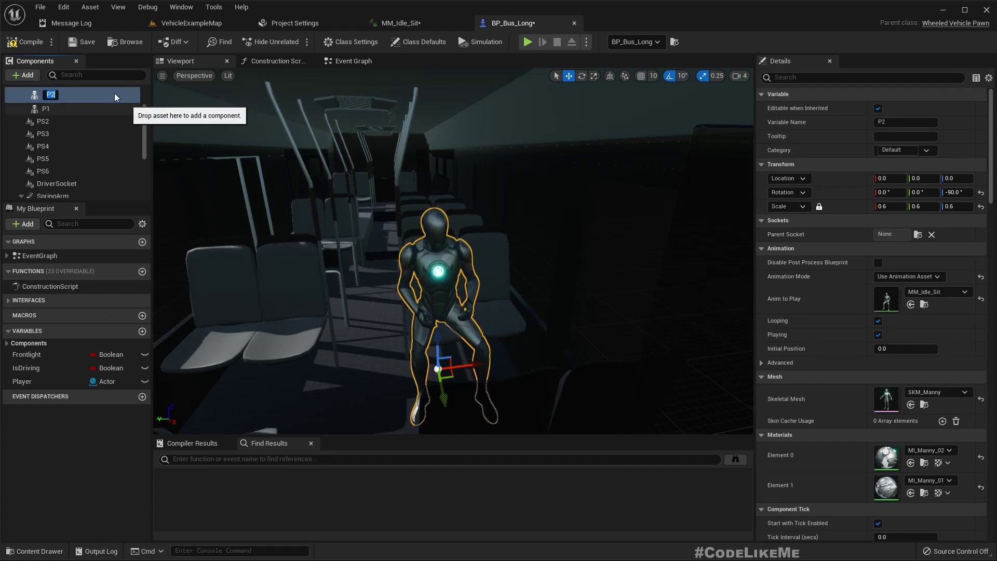
pyautogui.press('Return')
pyautogui.scroll(2, 93, 123)
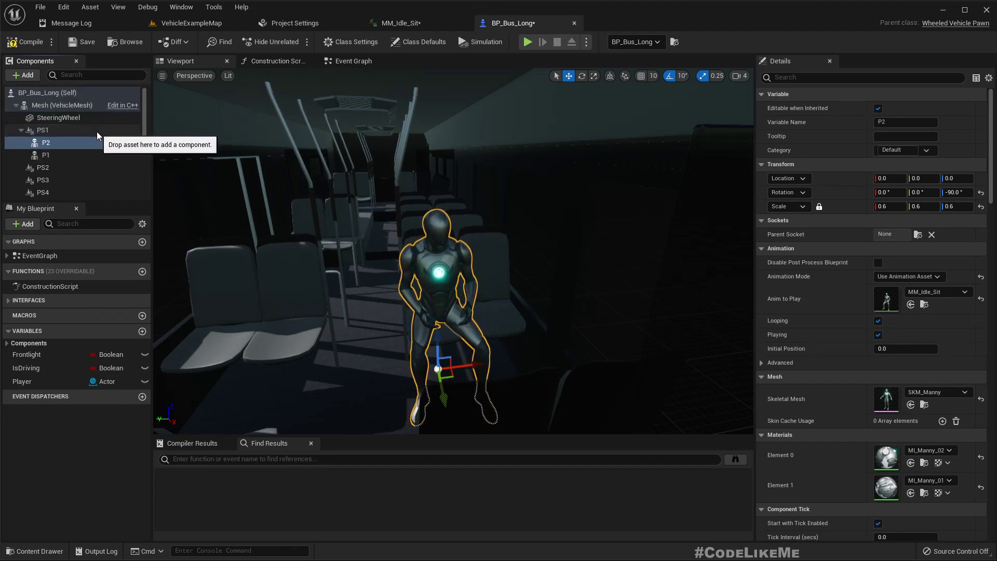
pyautogui.moveTo(52, 141); pyautogui.dragTo(82, 146)
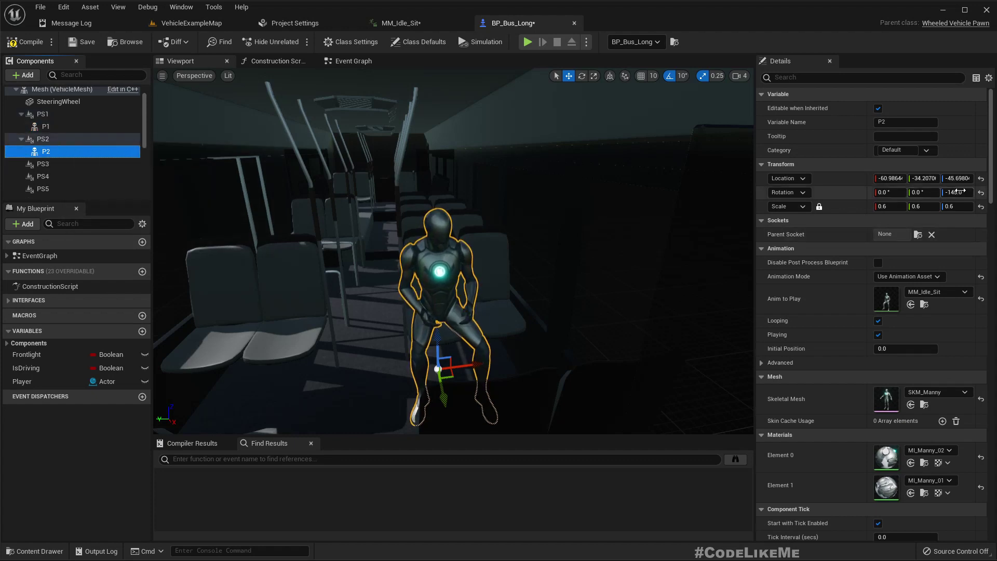
pyautogui.click(980, 178)
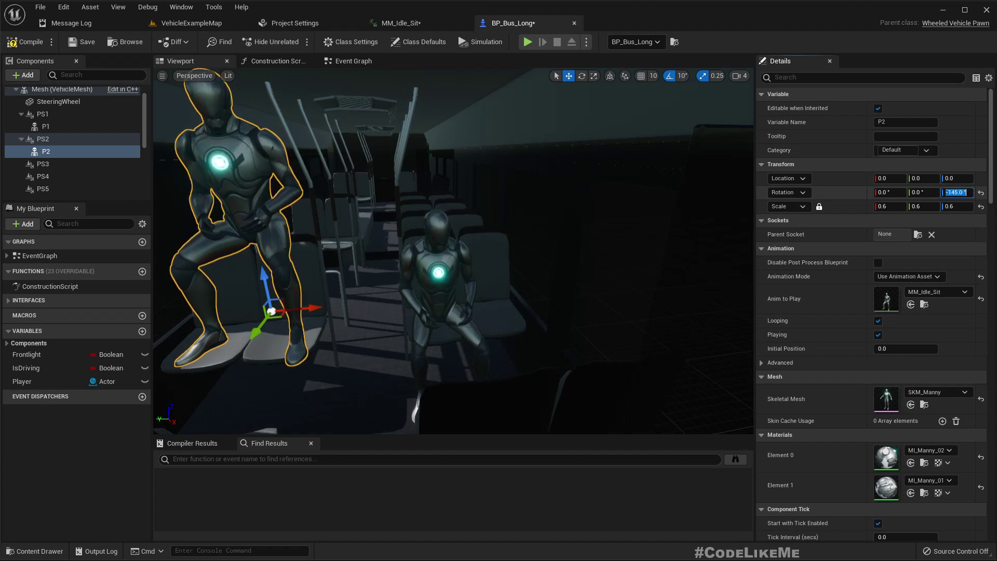
# Step: Try Z rotations of -90° and 0° on the P2 mannequin, and undo these rotation changes
pyautogui.write('-90')
pyautogui.press('Return')
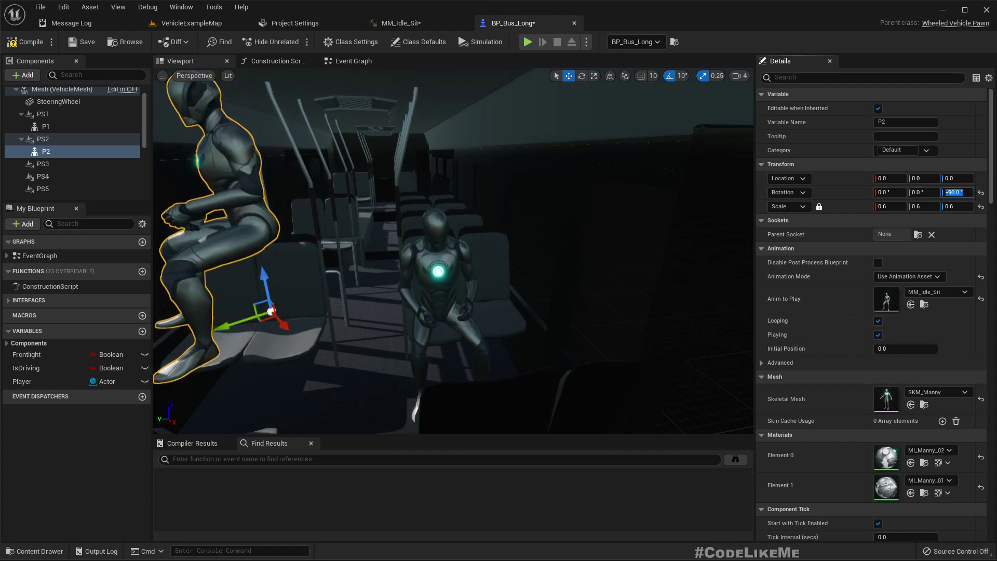
pyautogui.press('Return')
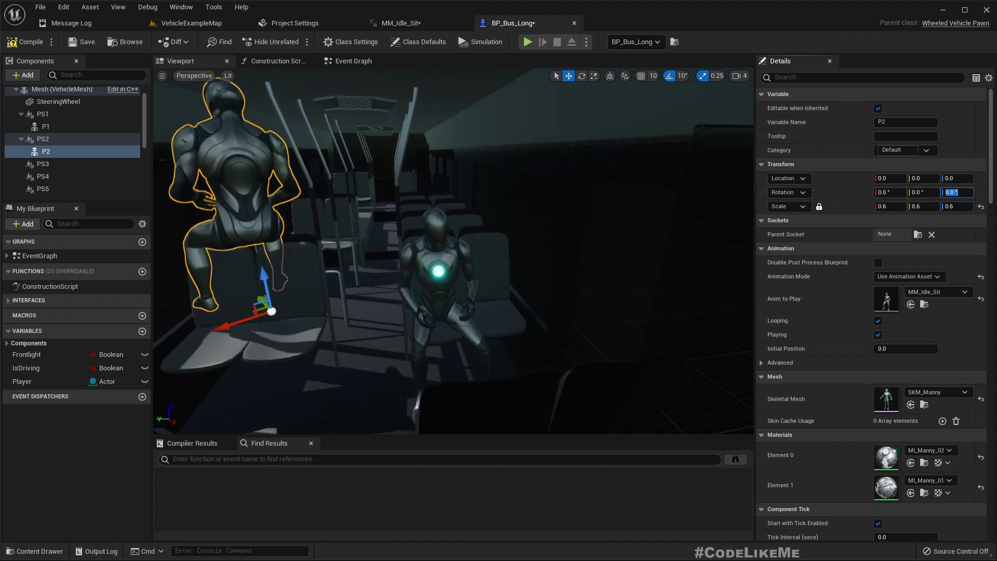
pyautogui.click(74, 138)
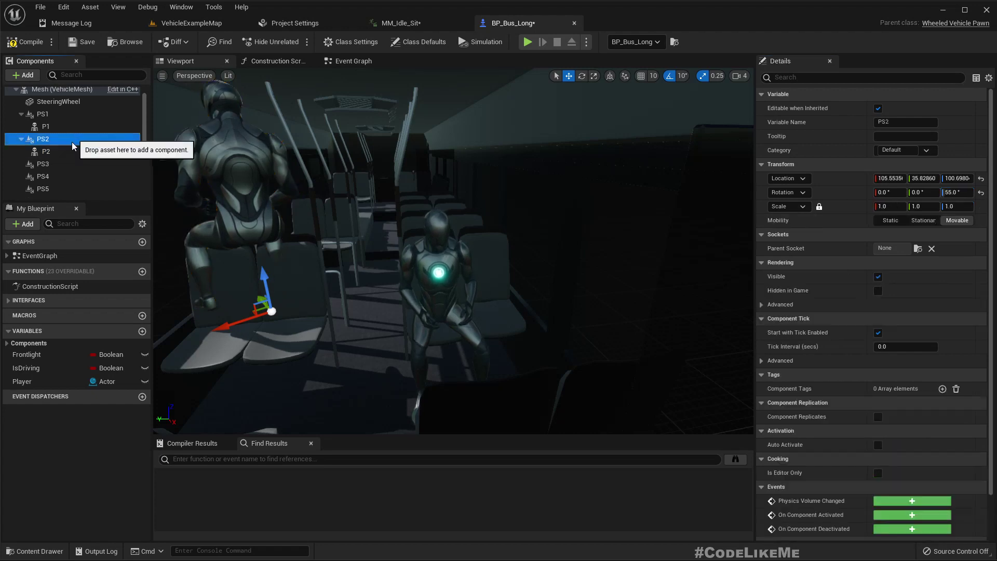
pyautogui.click(69, 151)
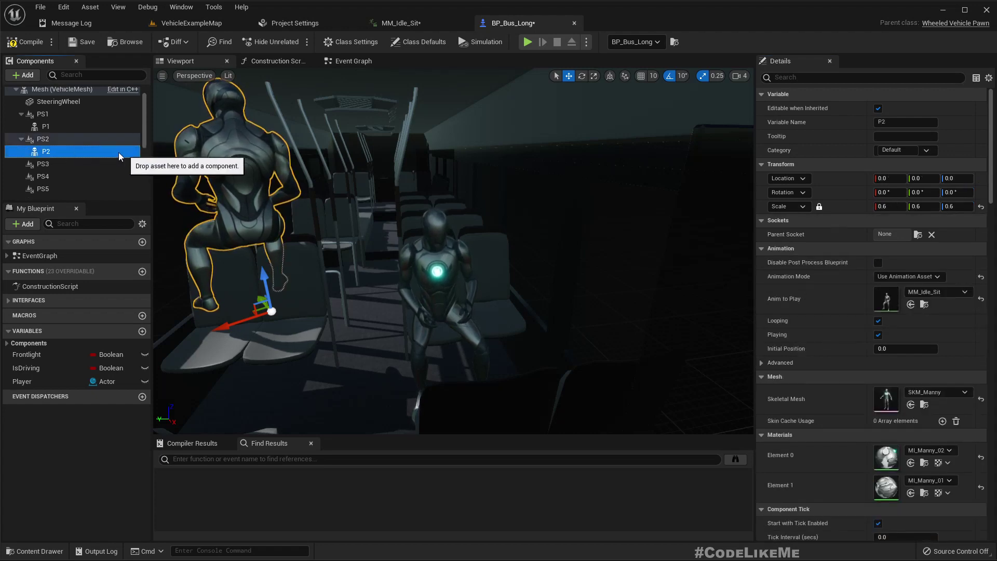
pyautogui.hotkey('ctrl', 'z')
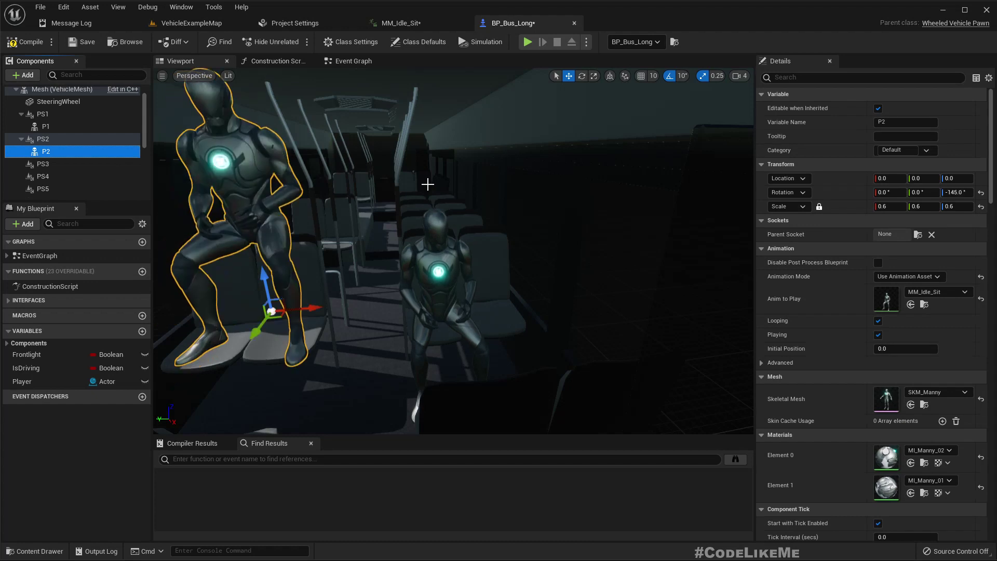
# Step: Set the Z location of PS2 to 55
pyautogui.click(42, 140)
pyautogui.click(57, 154)
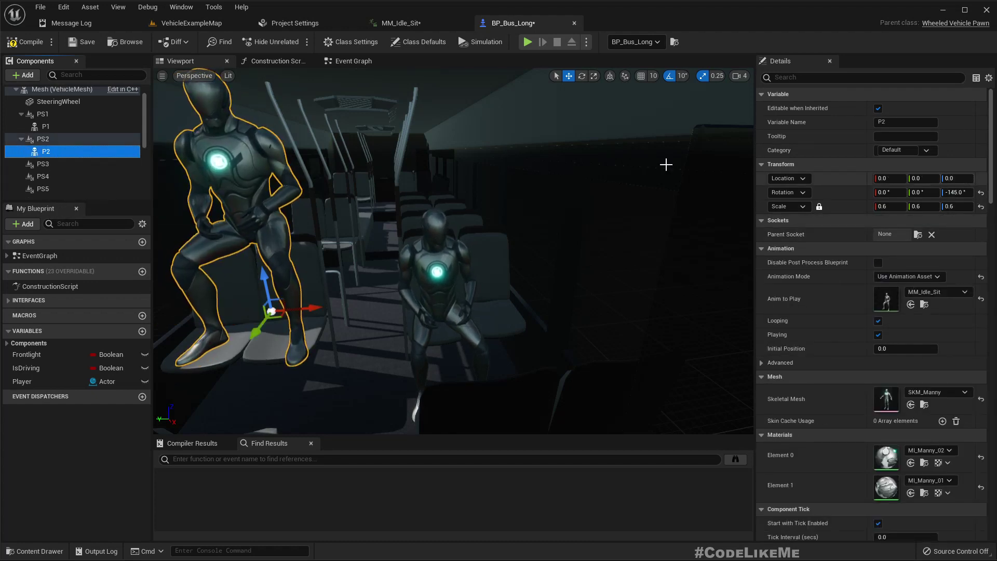
pyautogui.moveTo(179, 243); pyautogui.dragTo(181, 264, button='right')
pyautogui.press('w')
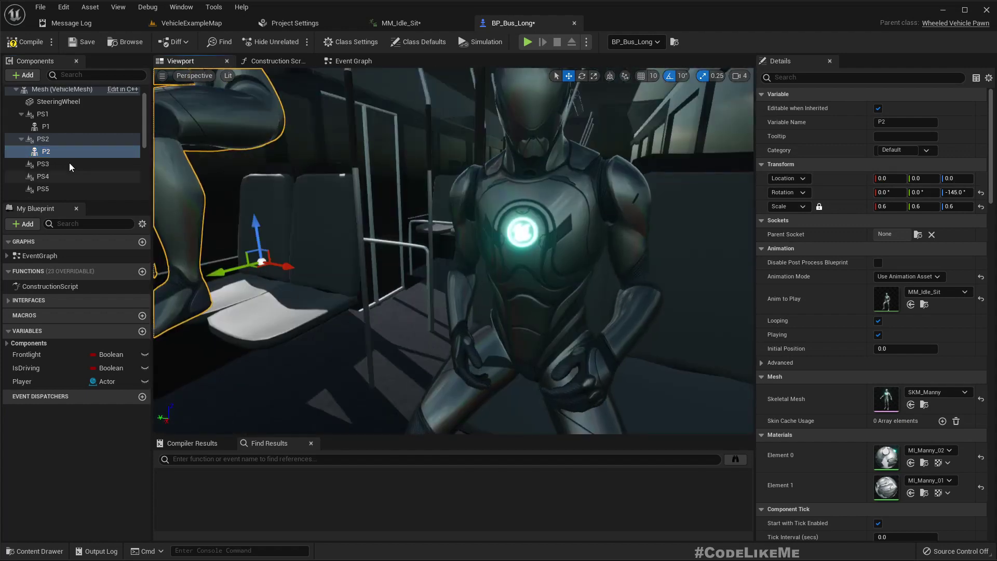
pyautogui.click(70, 144)
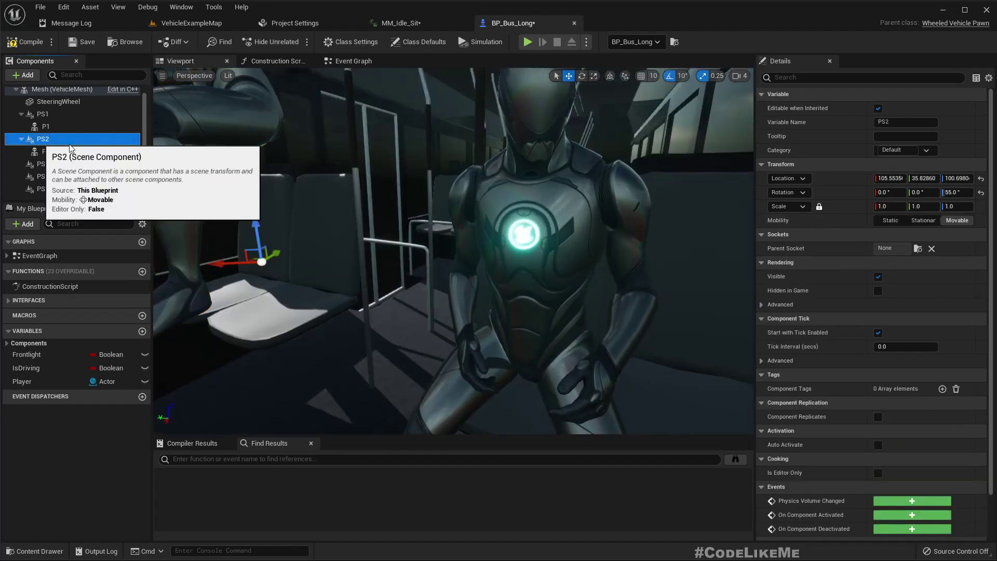
pyautogui.click(958, 178)
pyautogui.write('55')
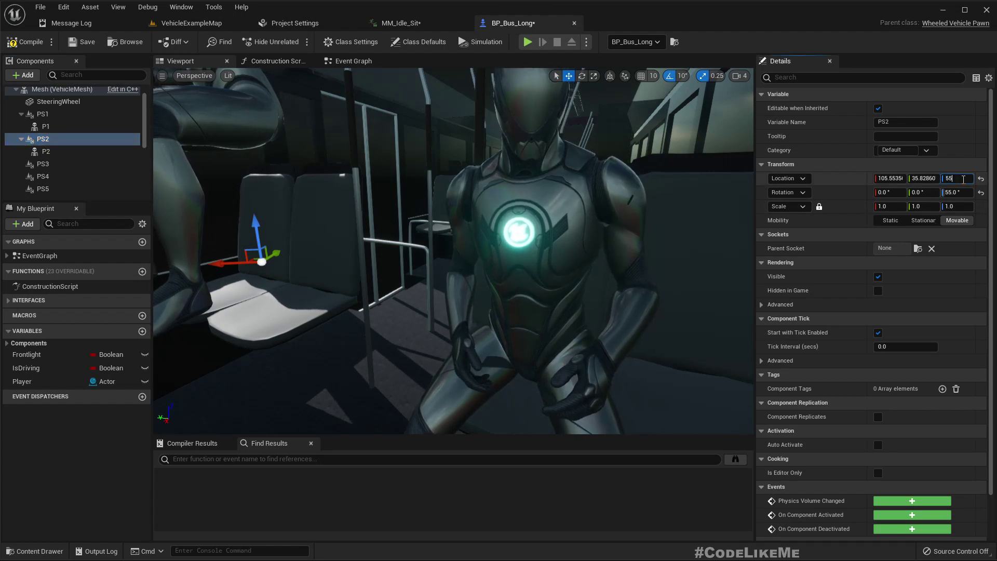
pyautogui.press('Return')
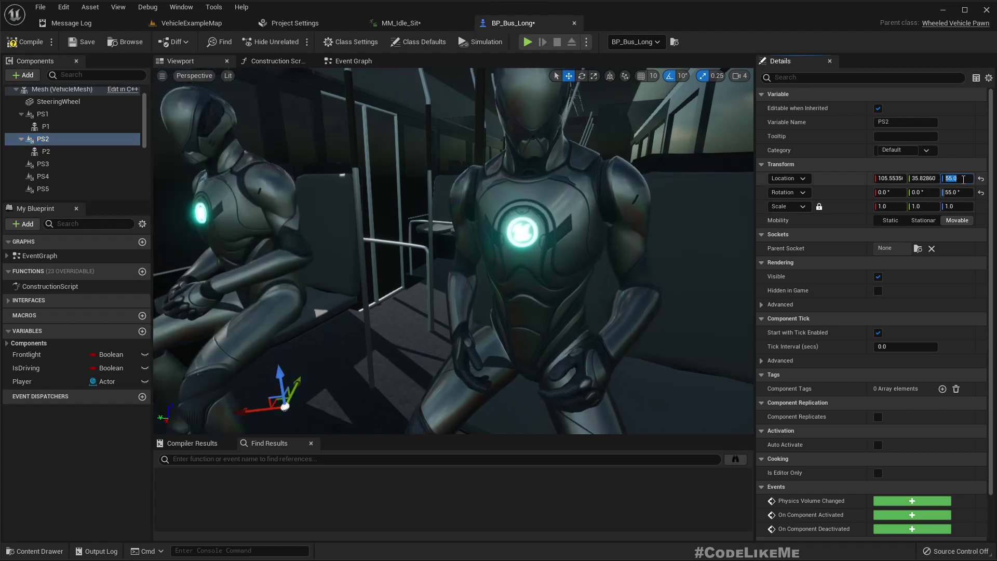
# Step: Duplicate P2, attach the copy to PS3 and reset the copy's relative location to the default
pyautogui.click(46, 151)
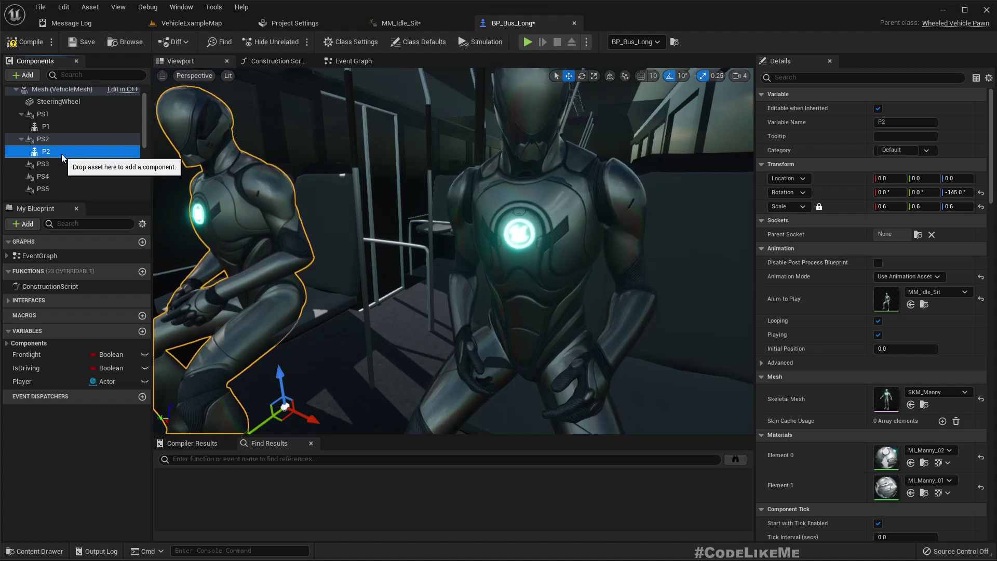
pyautogui.hotkey('ctrl', 'd')
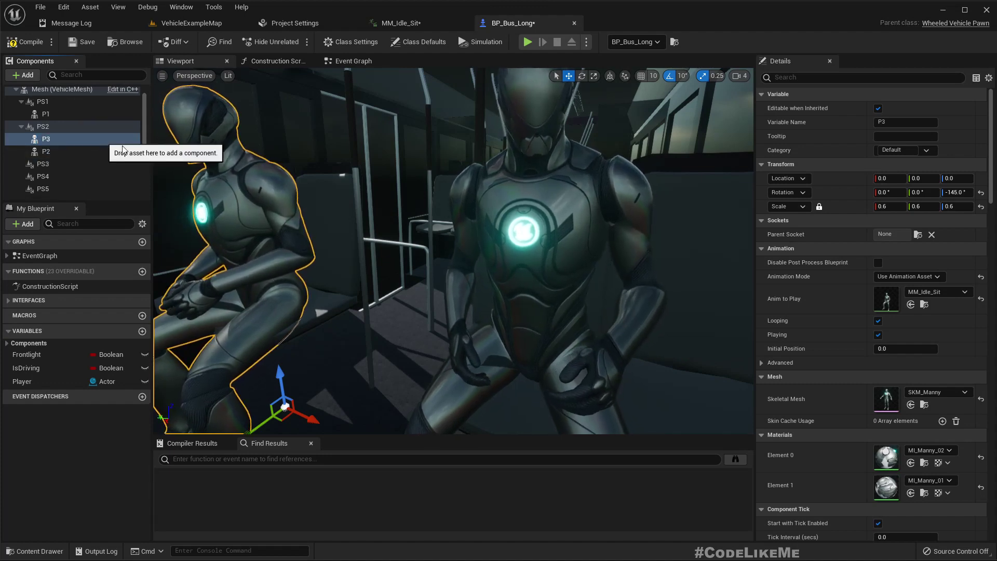
pyautogui.moveTo(461, 225); pyautogui.dragTo(351, 249, button='right')
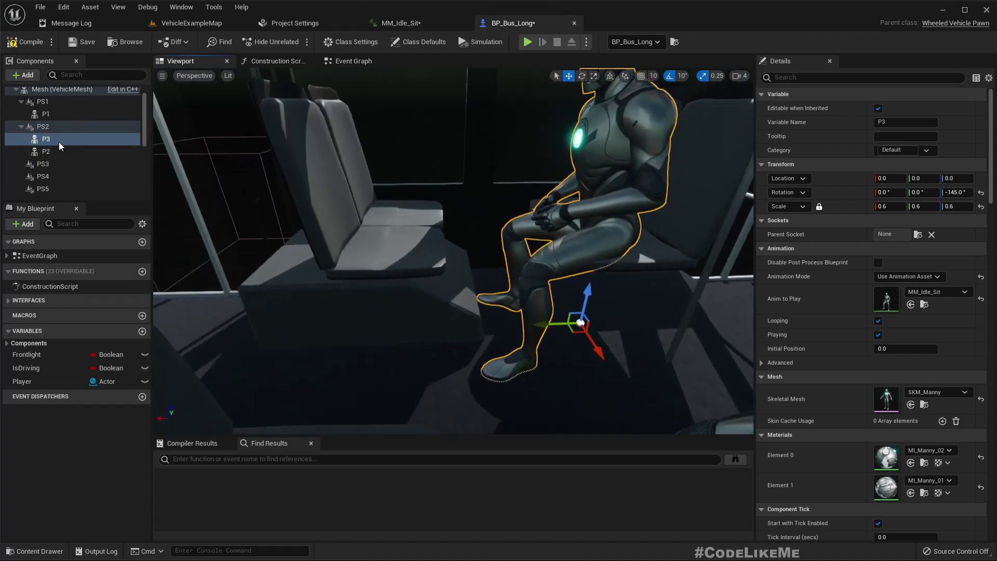
pyautogui.moveTo(52, 140); pyautogui.dragTo(46, 162)
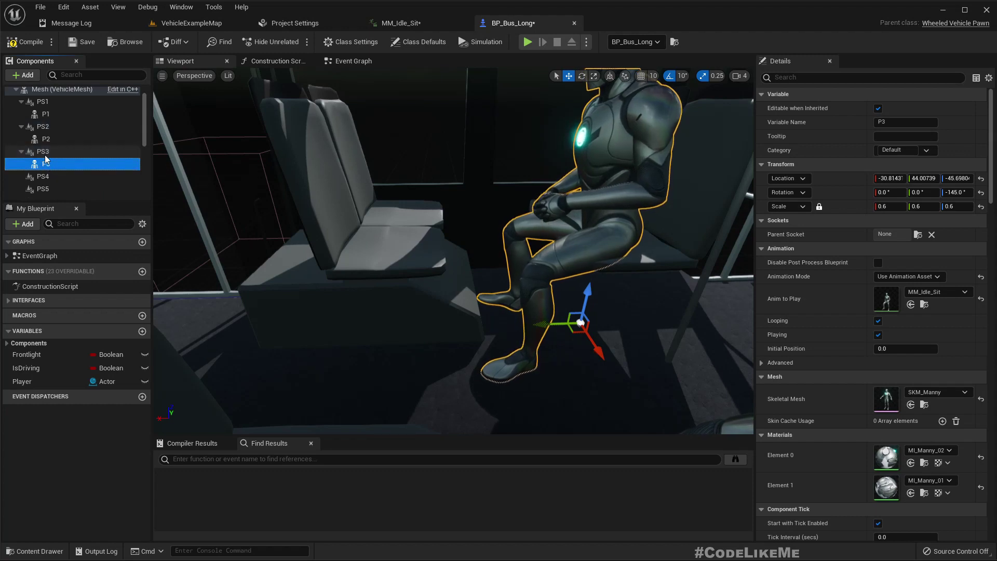
pyautogui.click(981, 179)
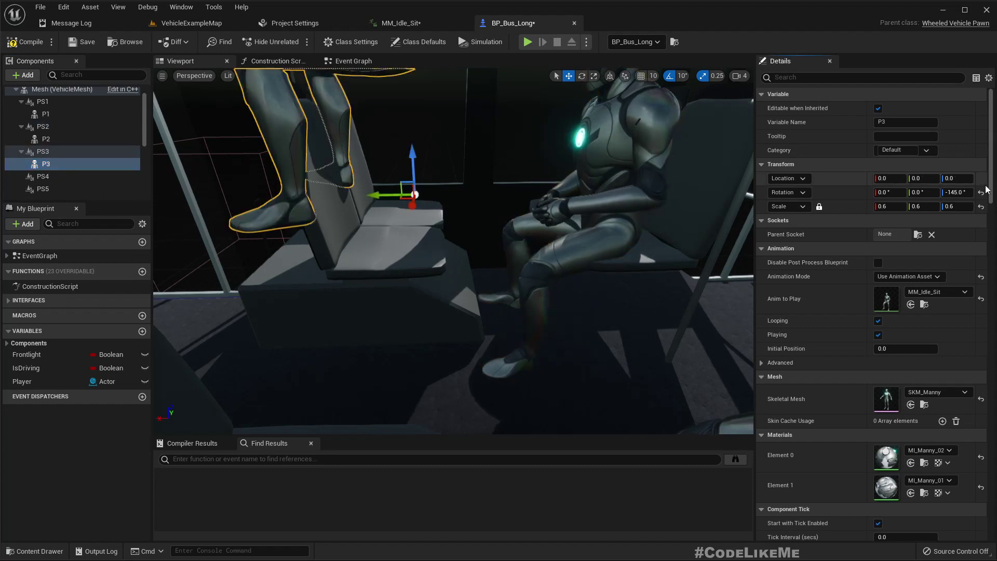
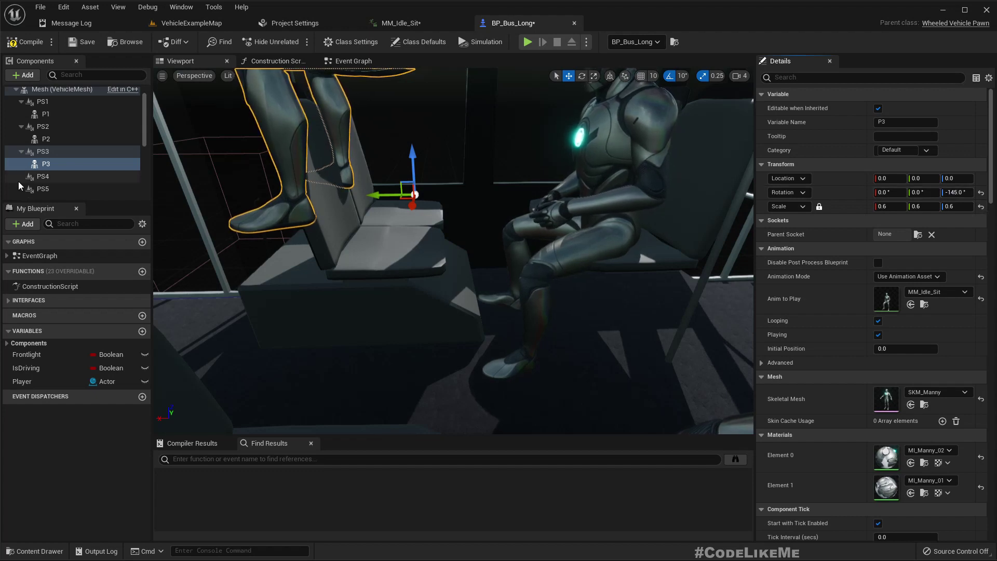
# Step: Reset the rotation of PS3 and set the Z rotation of PS4, PS5 and PS6 to 0°
pyautogui.click(43, 152)
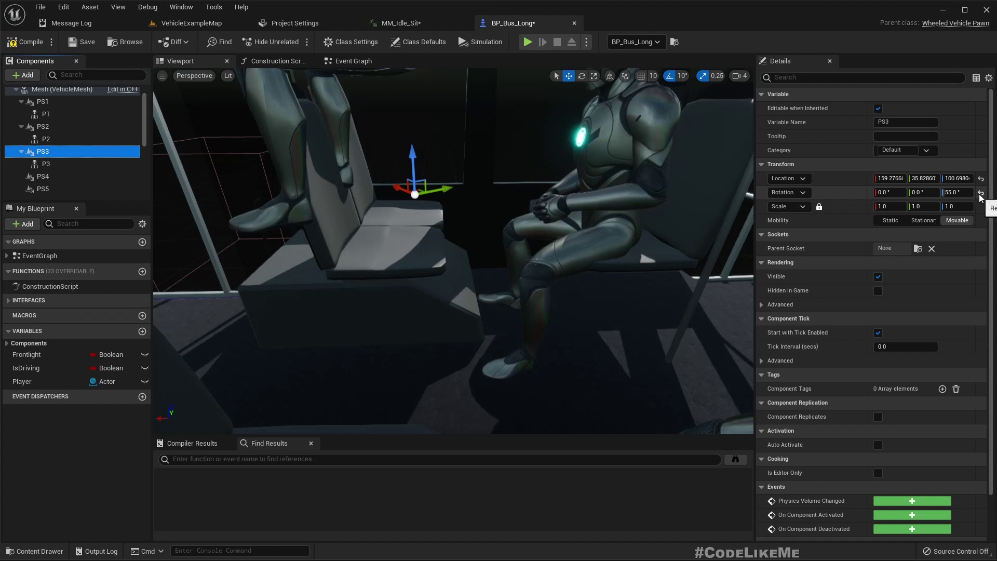
pyautogui.click(981, 194)
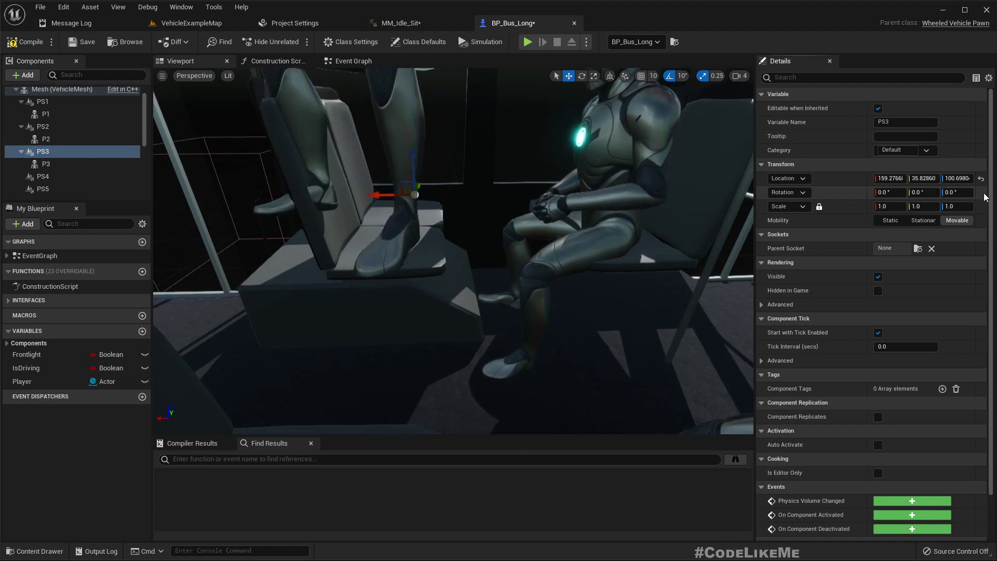
pyautogui.keyDown('ctrl'); pyautogui.click(44, 177); pyautogui.keyUp('ctrl')
pyautogui.scroll(-2, 73, 173)
pyautogui.keyDown('ctrl'); pyautogui.click(47, 151); pyautogui.keyUp('ctrl')
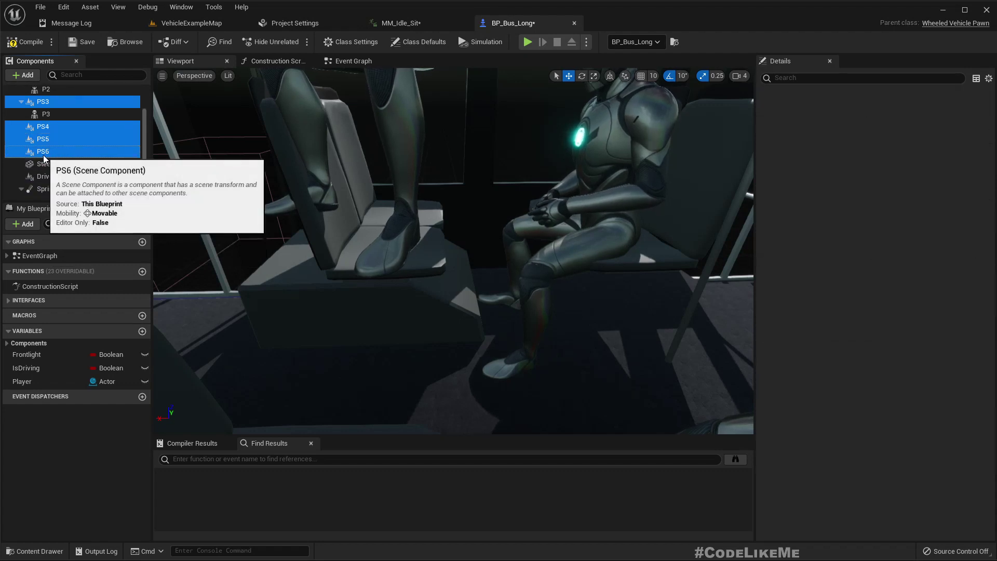
pyautogui.click(959, 122)
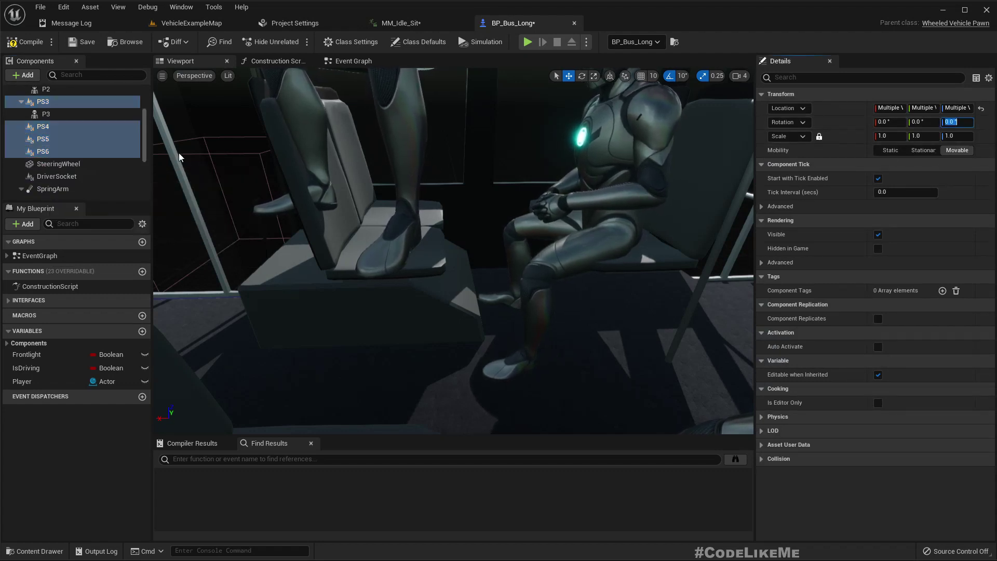
# Step: Set the Z location of PS3, PS4, PS5 and PS6 to 55
pyautogui.click(45, 114)
pyautogui.click(50, 102)
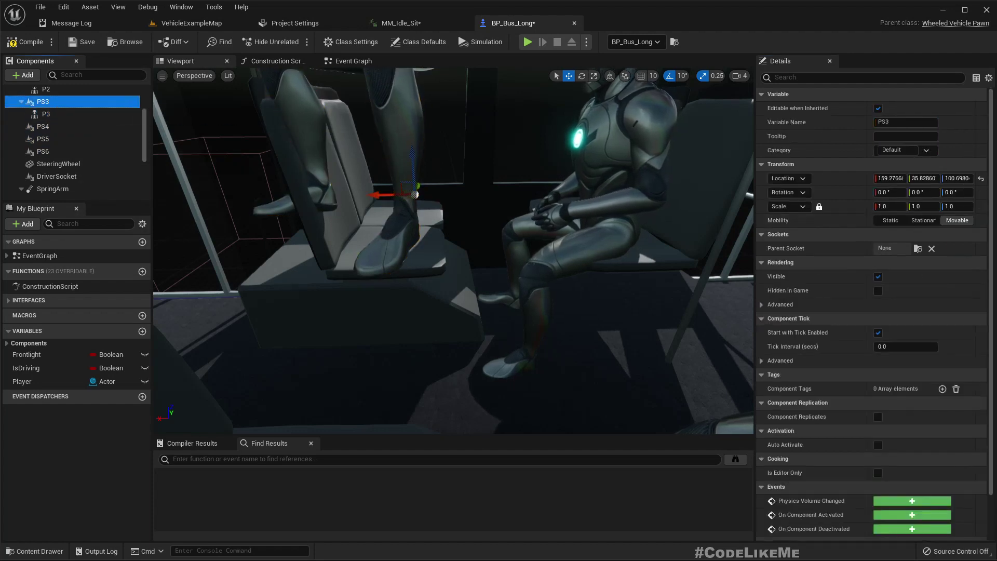
pyautogui.keyDown('ctrl'); pyautogui.click(42, 127); pyautogui.keyUp('ctrl')
pyautogui.keyDown('ctrl'); pyautogui.click(42, 138); pyautogui.keyUp('ctrl')
pyautogui.keyDown('ctrl'); pyautogui.click(42, 151); pyautogui.keyUp('ctrl')
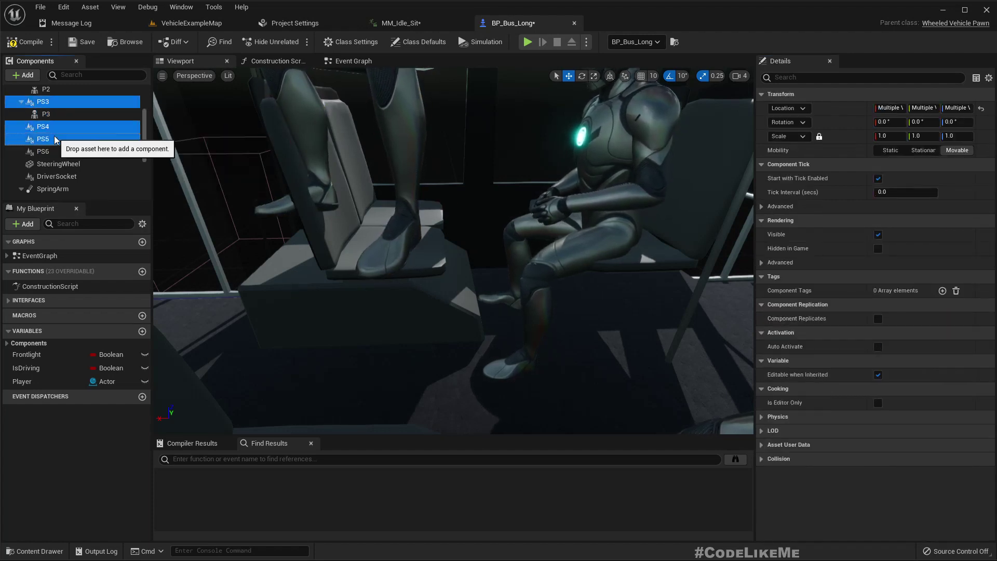
pyautogui.click(957, 108)
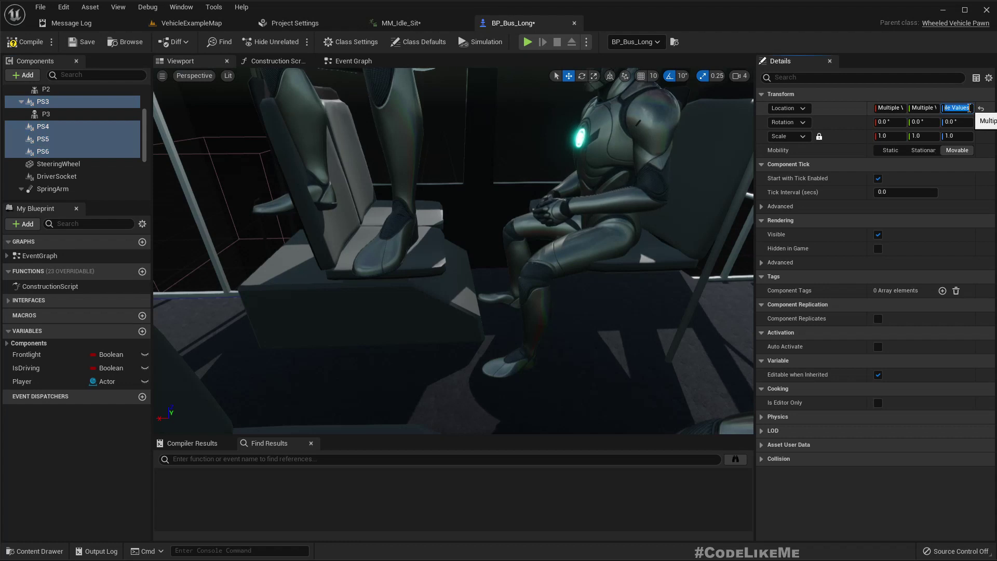
pyautogui.write('55')
pyautogui.press('Return')
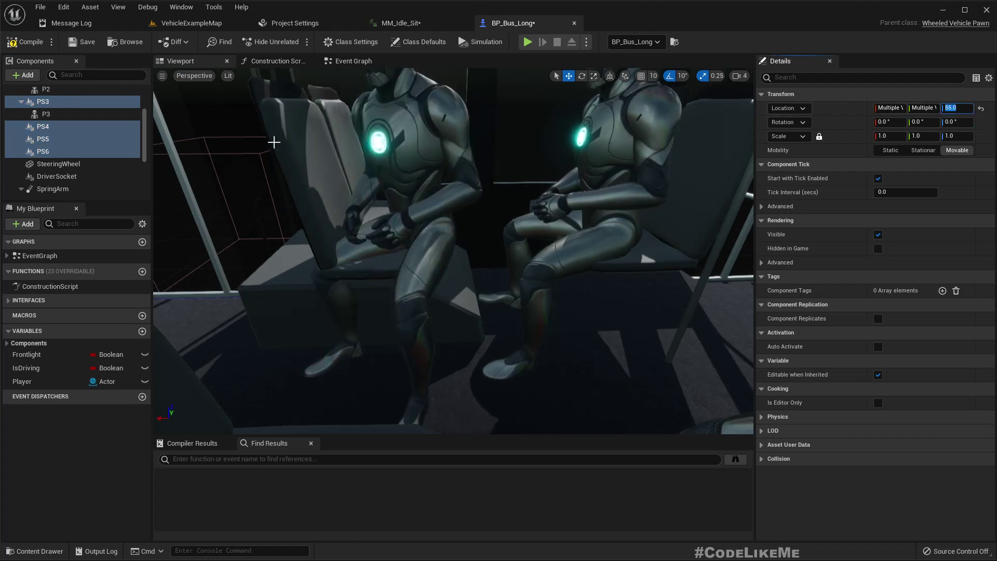
# Step: Set the Z rotation of PS3 to 180°
pyautogui.click(44, 114)
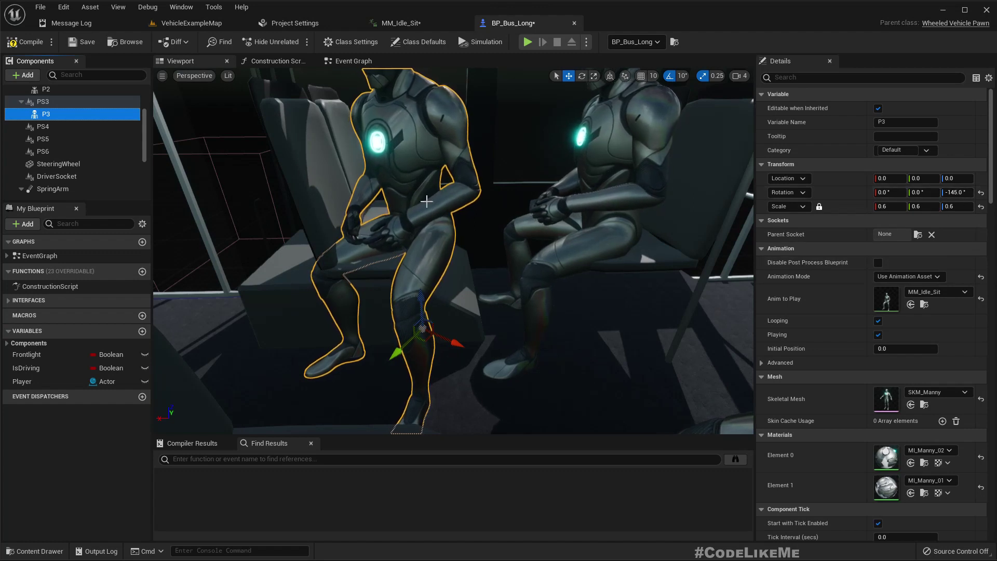
pyautogui.click(37, 102)
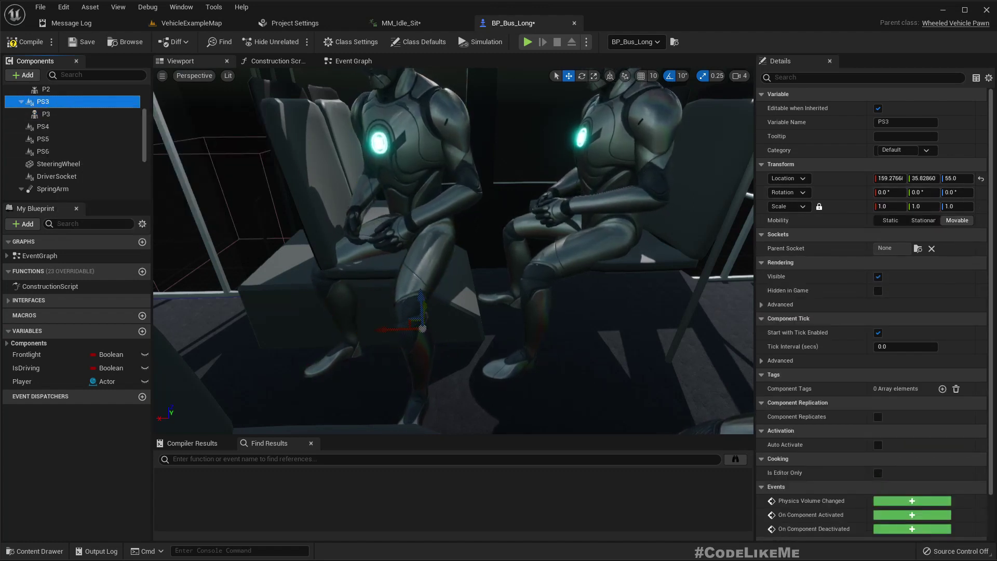
pyautogui.click(961, 191)
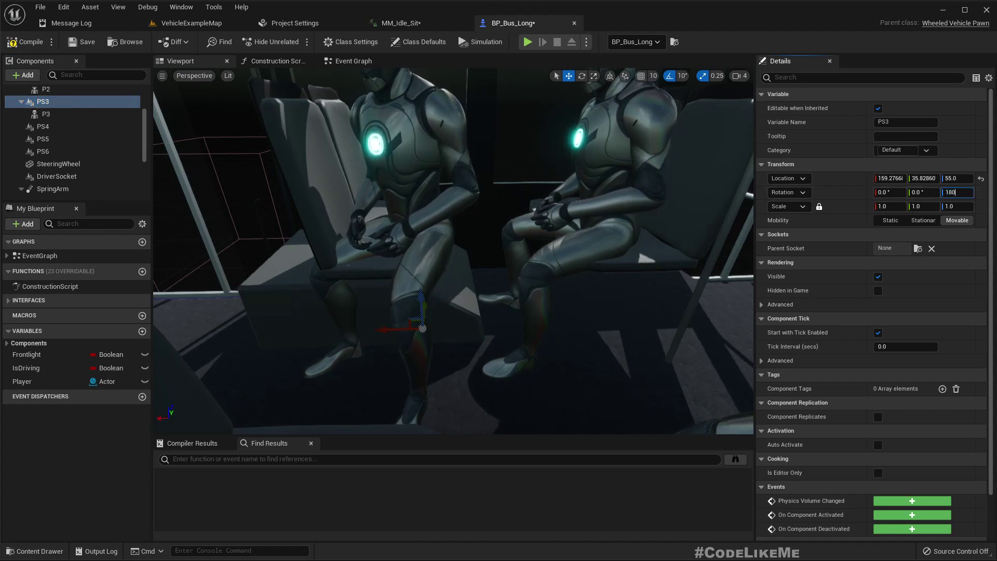
pyautogui.press('Return')
# Step: Reset P3's rotation, try a Z rotation of 90°, and set it to -90° so the mannequin faces away from its seat back
pyautogui.click(46, 114)
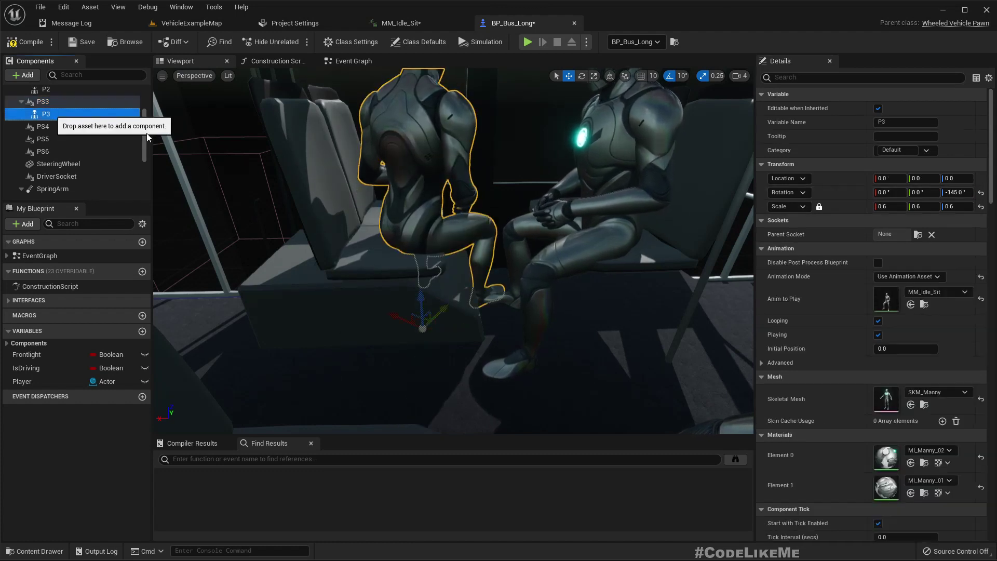
pyautogui.click(980, 193)
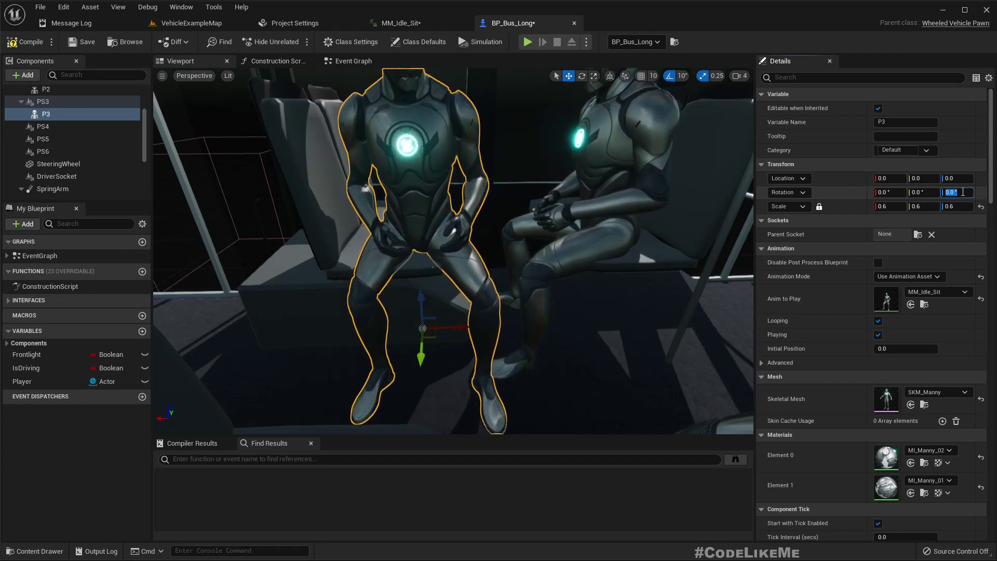
pyautogui.write('90')
pyautogui.press('Return')
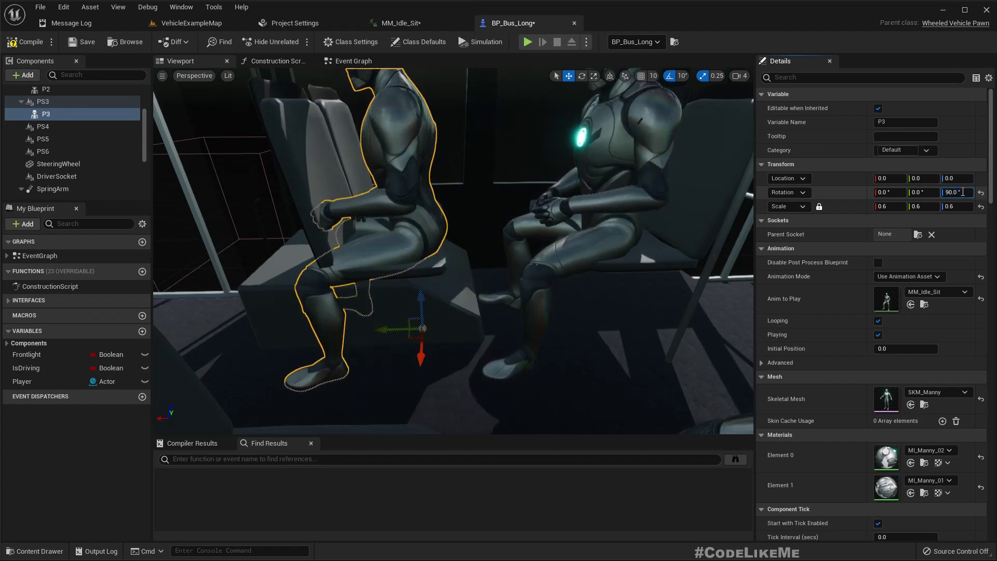
pyautogui.press('Return')
pyautogui.moveTo(613, 270); pyautogui.dragTo(619, 218, button='right')
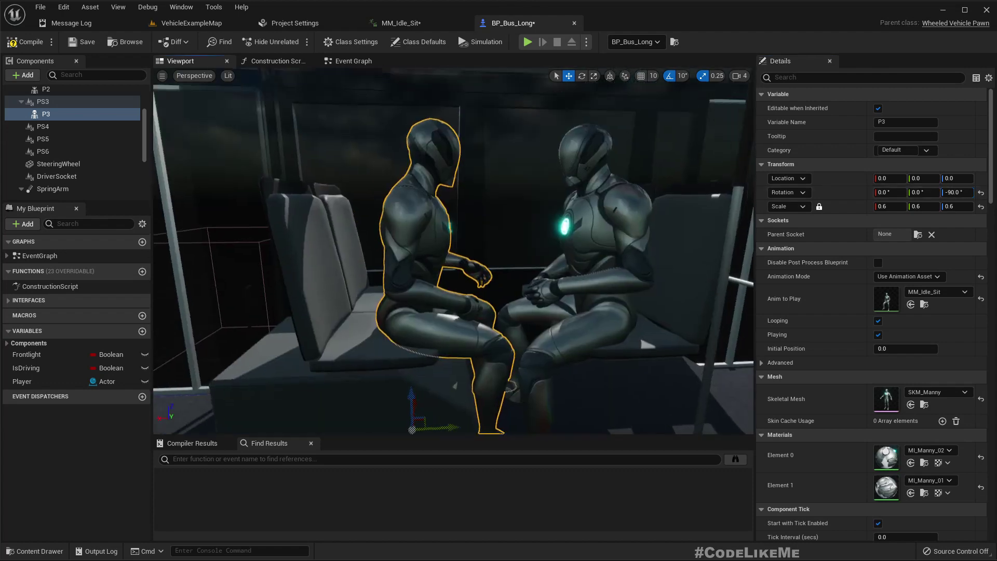
# Step: Move PS3 along X to about 168.9 so P3 sits back on its seat
pyautogui.click(42, 101)
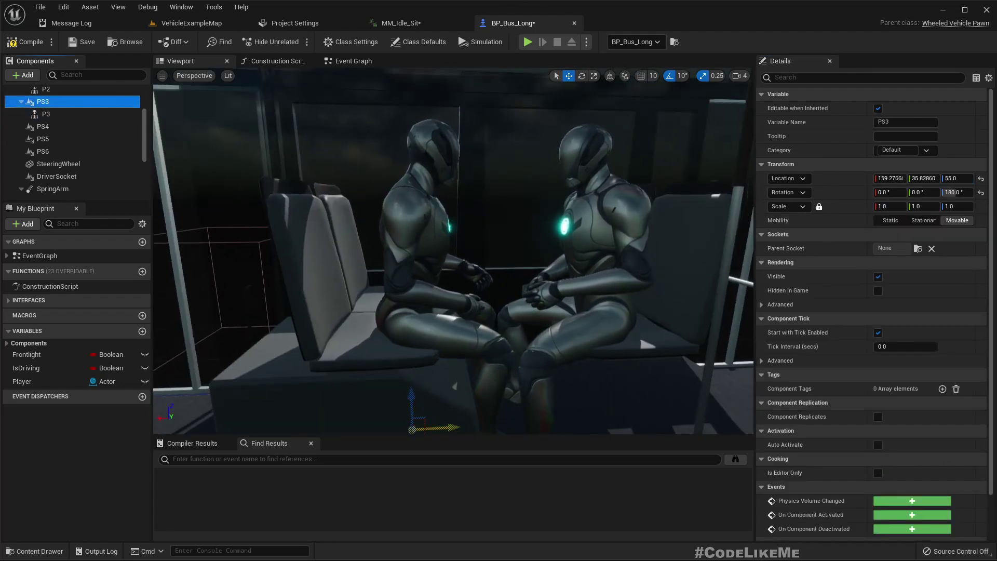
pyautogui.moveTo(451, 428); pyautogui.dragTo(413, 425)
pyautogui.moveTo(441, 301); pyautogui.dragTo(384, 353, button='right')
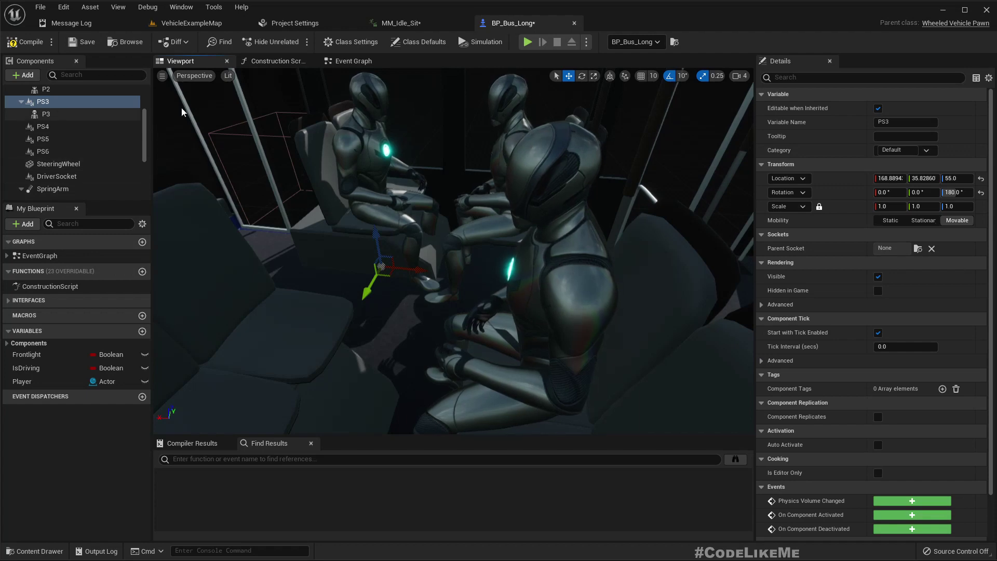
# Step: Duplicate P3 as P4, attach the copy to PS4 and reset its relative location to the default
pyautogui.click(60, 127)
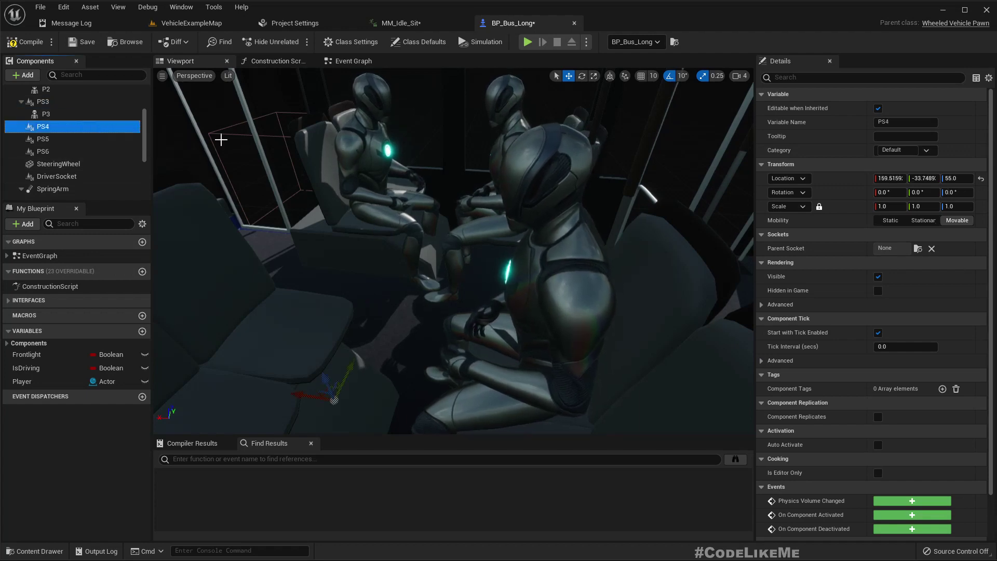
pyautogui.click(58, 114)
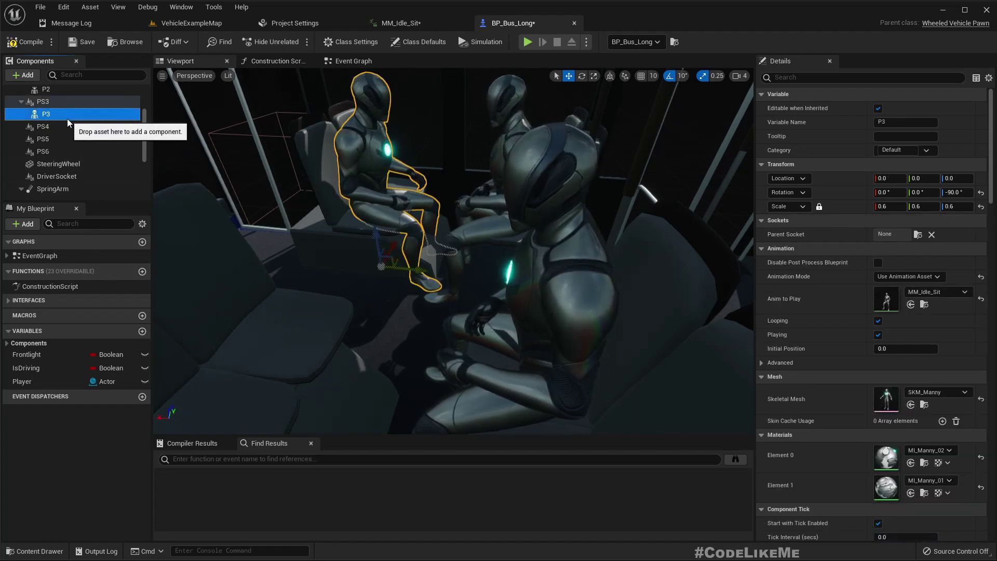
pyautogui.hotkey('ctrl', 'd')
pyautogui.click(47, 140)
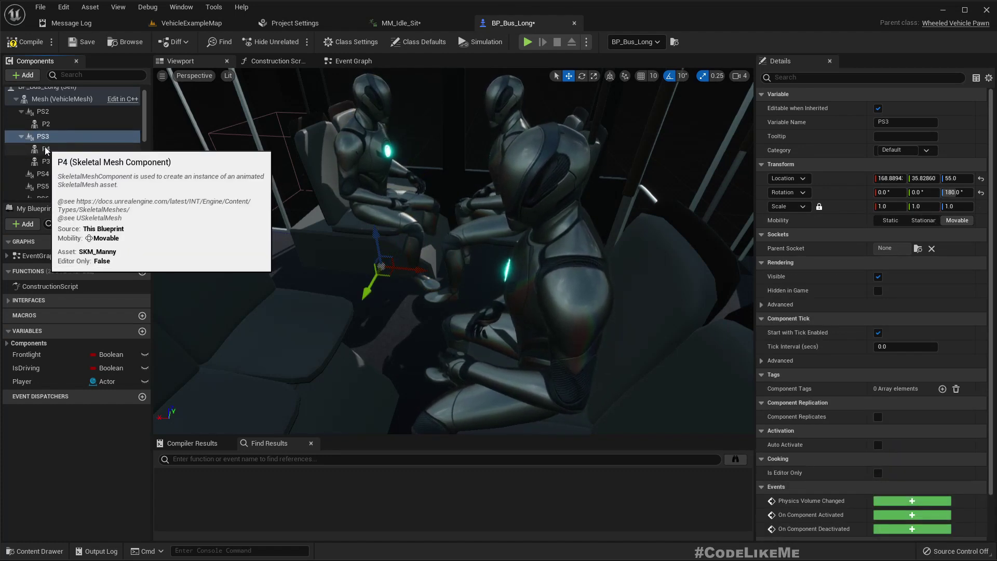
pyautogui.moveTo(49, 148); pyautogui.dragTo(65, 174)
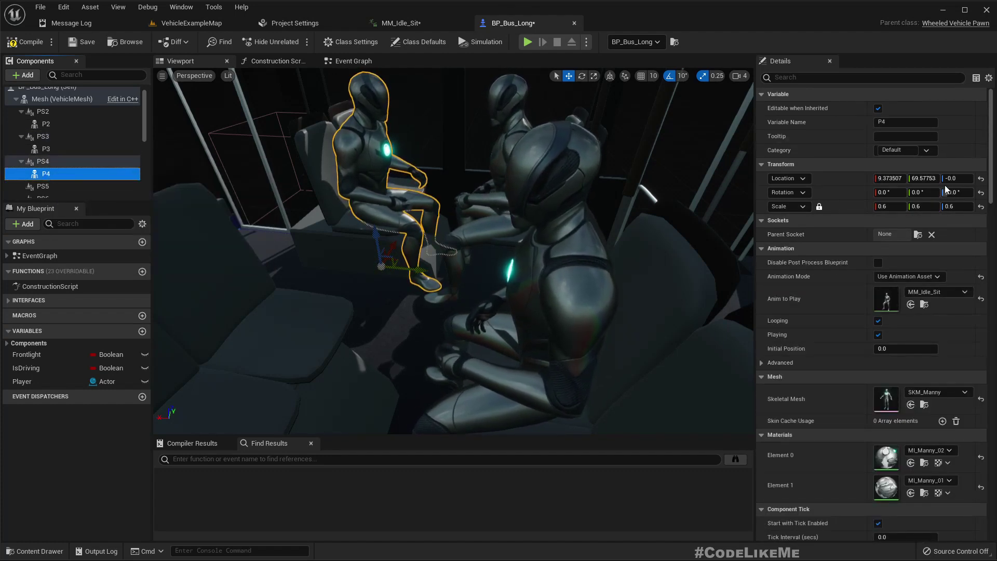
pyautogui.click(980, 178)
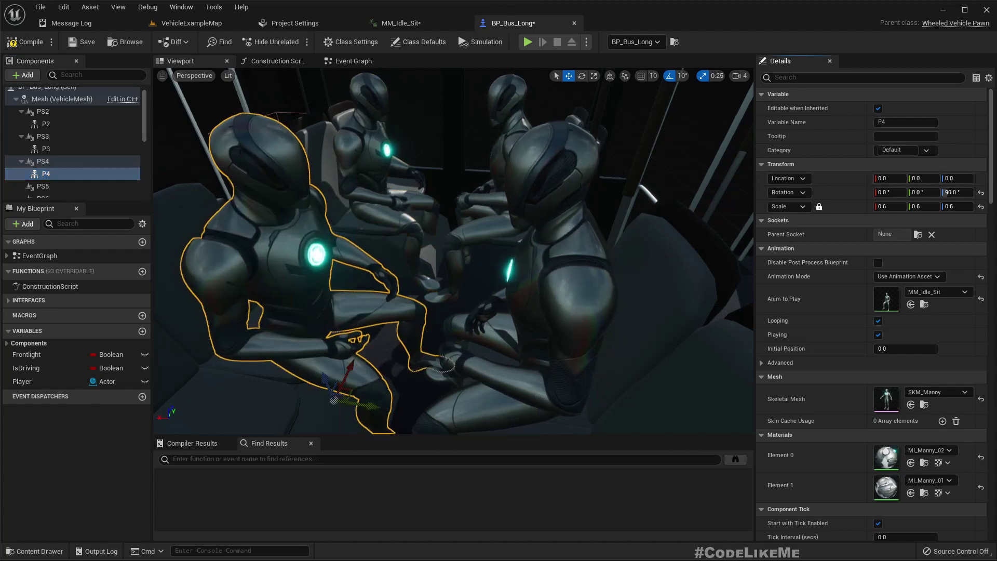
pyautogui.moveTo(453, 251)
pyautogui.mouseDown(button='right')
pyautogui.moveTo(592, 234)
pyautogui.moveTo(454, 251)
pyautogui.mouseUp(button='right')
# Step: Duplicate P4 as P5 and attach the copy to PS5
pyautogui.click(71, 172)
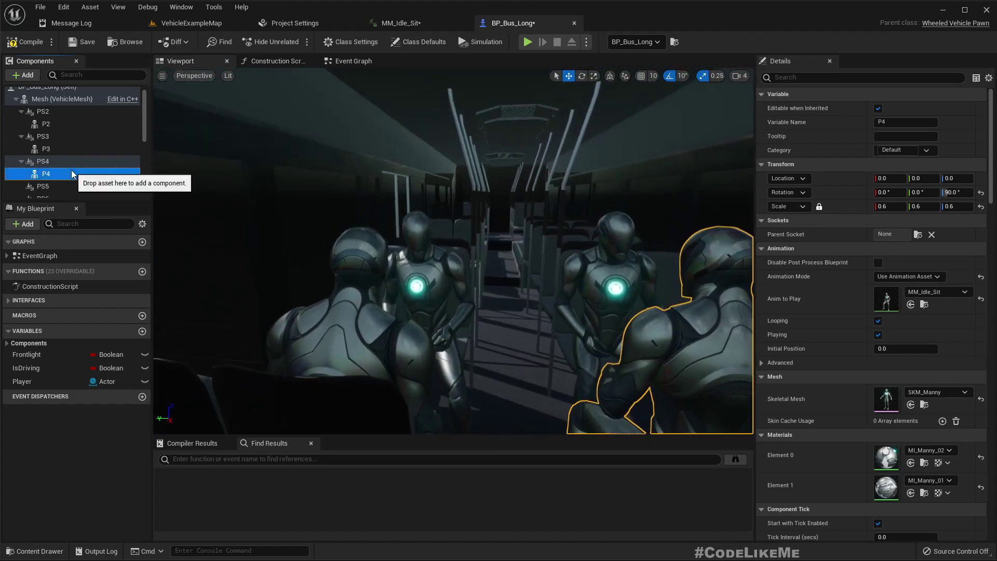
pyautogui.hotkey('ctrl', 'd')
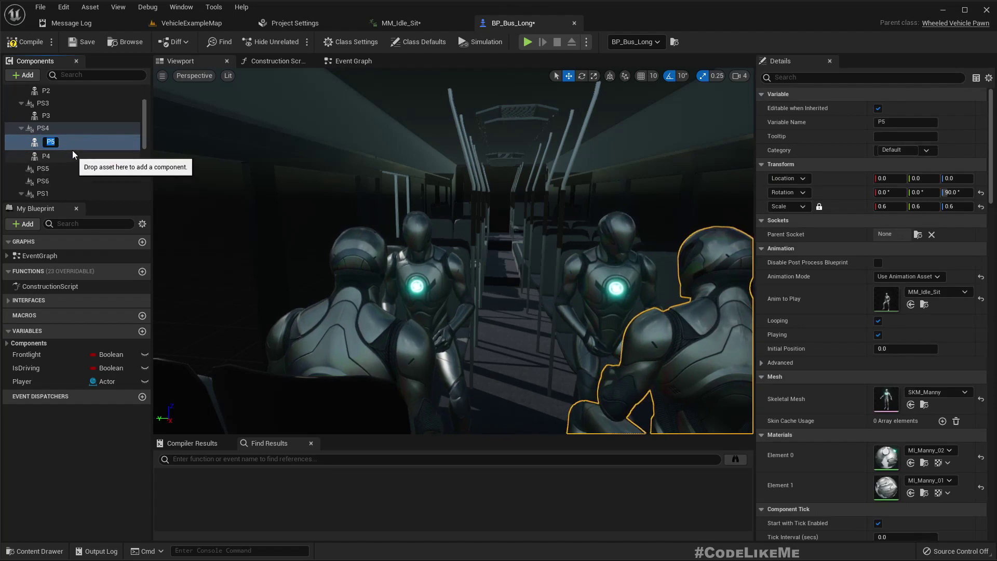
pyautogui.moveTo(69, 139); pyautogui.dragTo(66, 164)
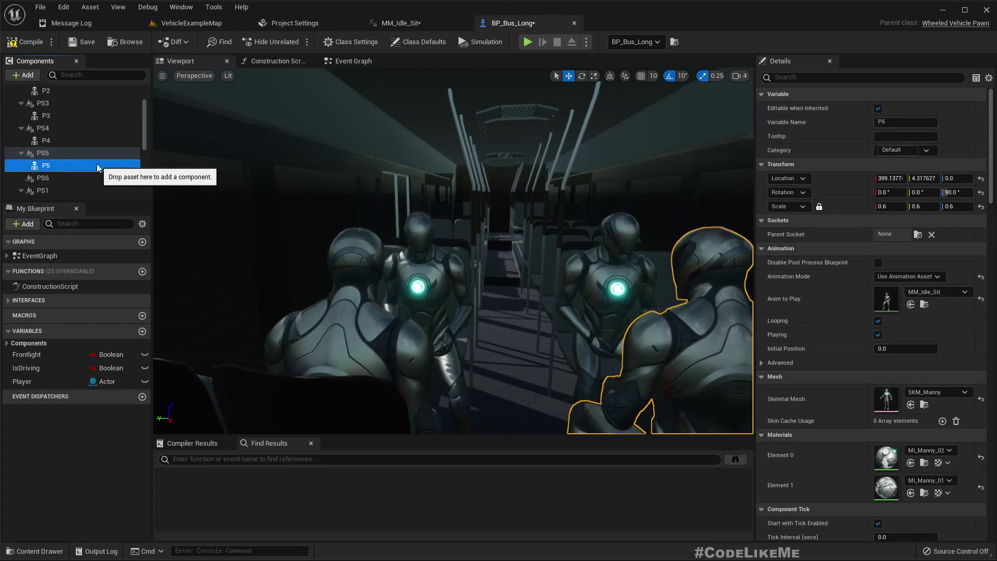
# Step: Duplicate P5 as P6 and attach the copy to PS6
pyautogui.hotkey('ctrl', 'd')
pyautogui.click(101, 154)
pyautogui.click(79, 164)
pyautogui.moveTo(79, 165); pyautogui.dragTo(68, 192)
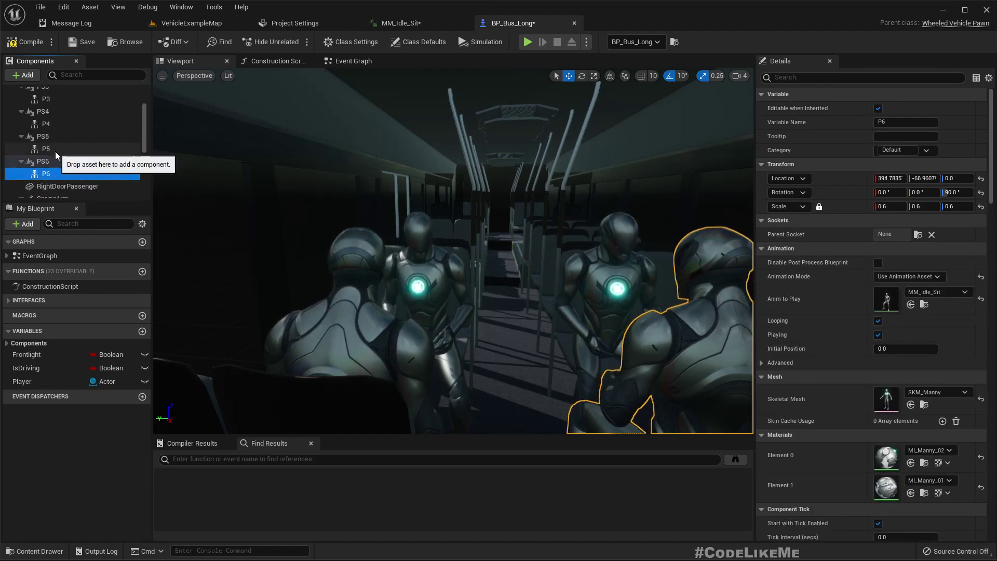
# Step: Reset the relative locations of P5 and P6 to the default
pyautogui.click(52, 149)
pyautogui.click(981, 178)
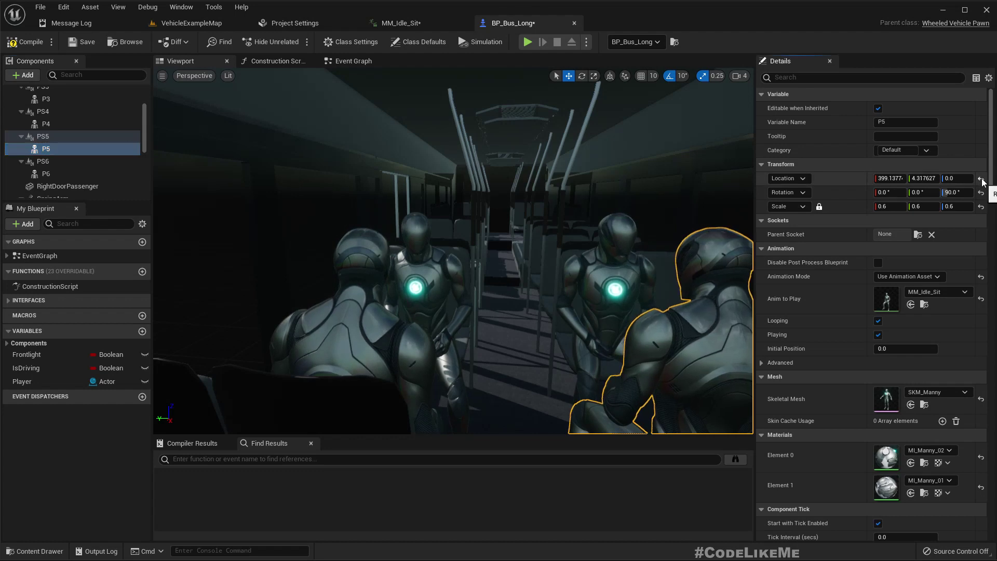
pyautogui.click(52, 173)
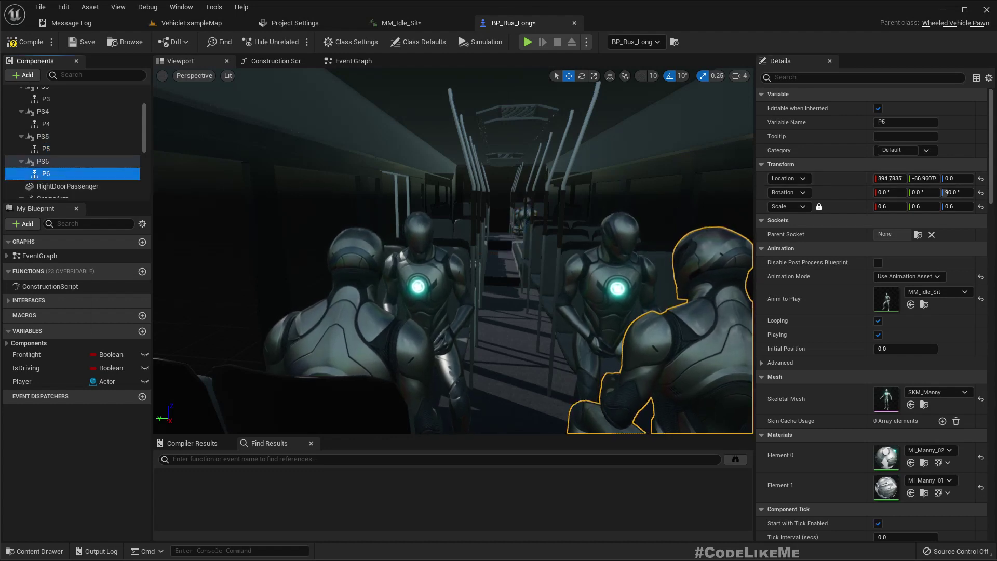
pyautogui.click(981, 178)
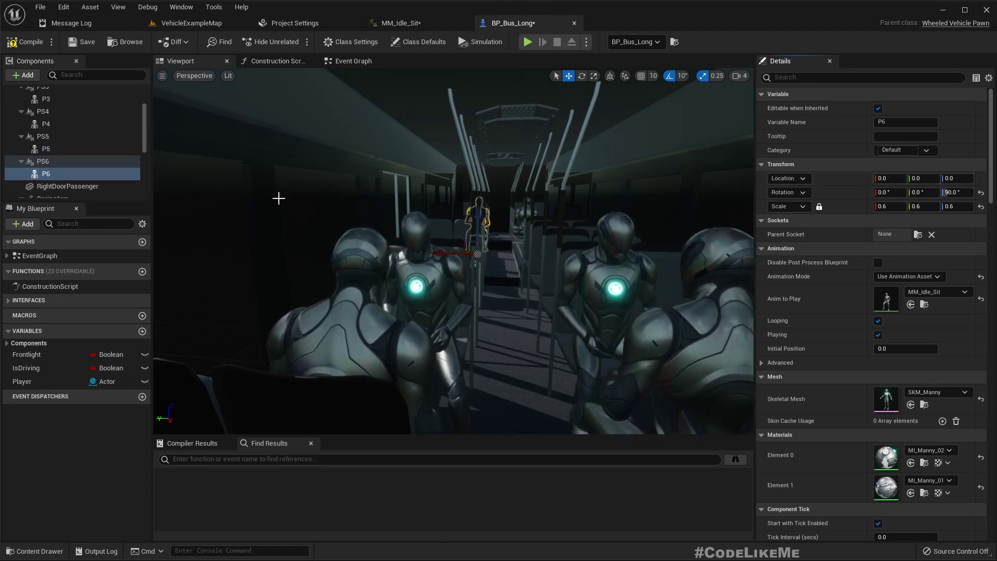
# Step: Set the Z rotation of PS6 to 180°
pyautogui.press('f')
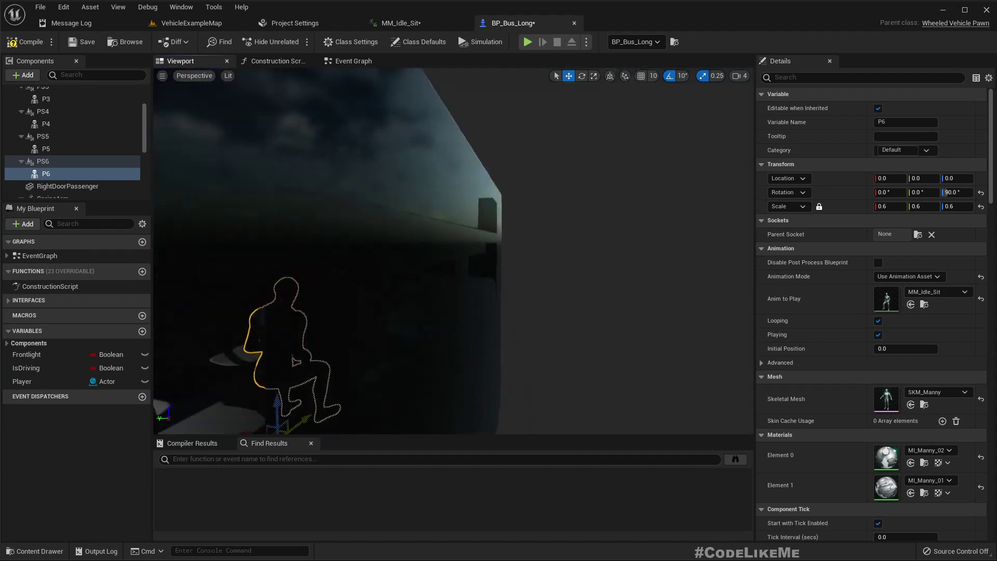
pyautogui.moveTo(453, 251); pyautogui.dragTo(499, 270, button='right')
pyautogui.moveTo(322, 281); pyautogui.dragTo(271, 286, button='right')
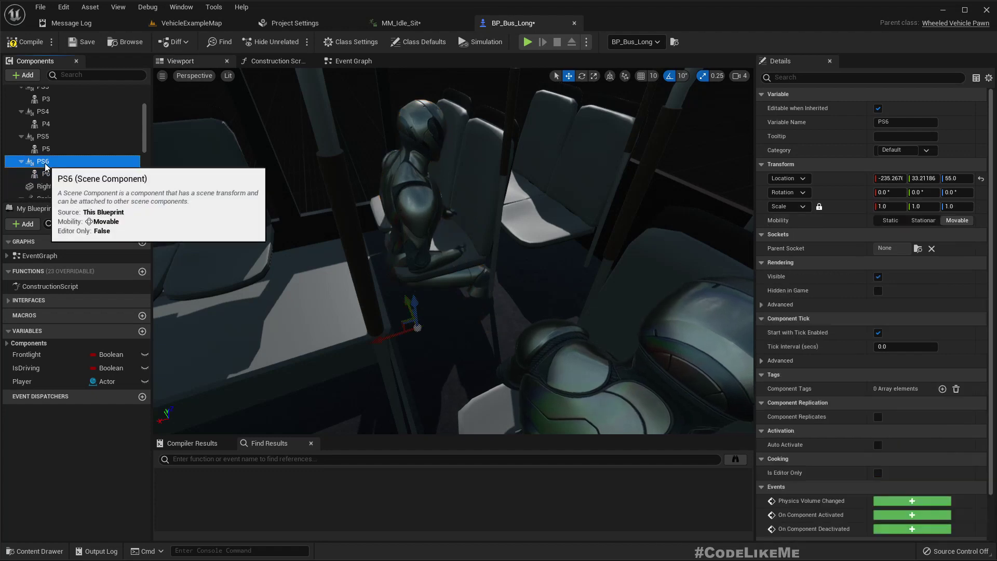
pyautogui.click(42, 161)
pyautogui.click(954, 192)
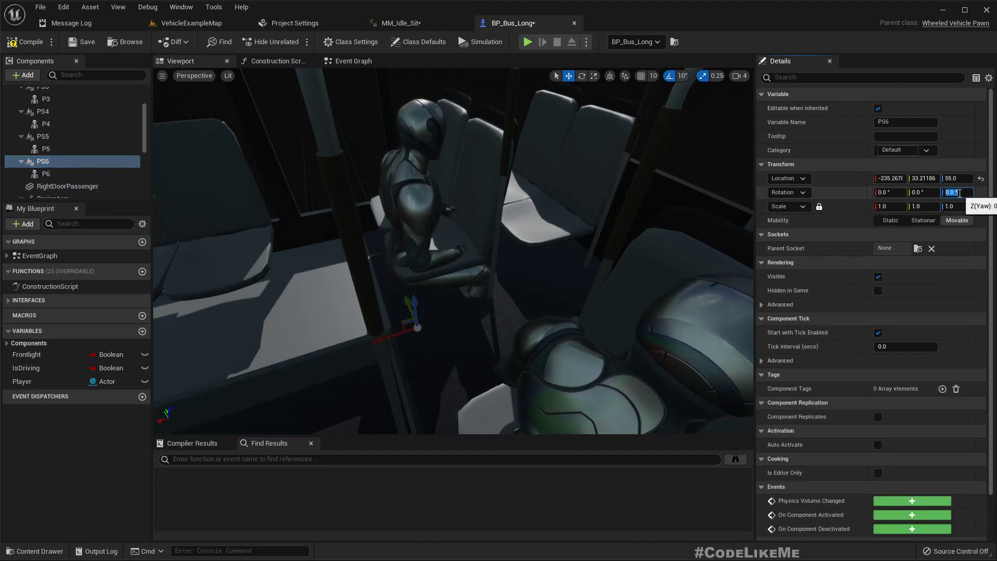
pyautogui.write('180')
pyautogui.press('Return')
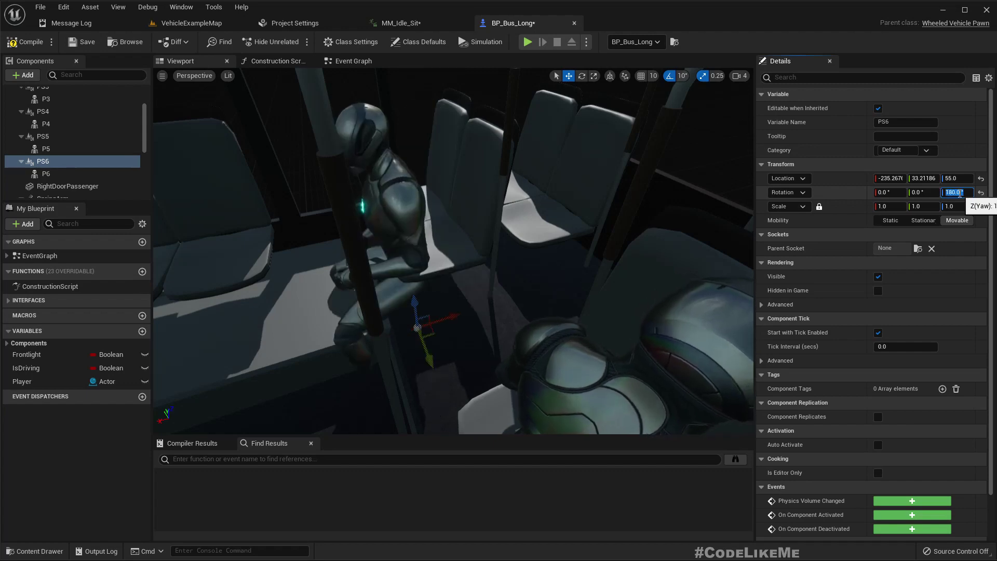
# Step: Raise PS6 to a Z location of about 69.2 to lift P6 to seat height
pyautogui.moveTo(382, 276)
pyautogui.mouseDown(button='right')
pyautogui.moveTo(390, 289)
pyautogui.moveTo(447, 288)
pyautogui.moveTo(389, 270)
pyautogui.mouseUp(button='right')
pyautogui.moveTo(535, 353)
pyautogui.mouseDown(button='right')
pyautogui.moveTo(524, 345)
pyautogui.moveTo(535, 353)
pyautogui.mouseUp(button='right')
pyautogui.moveTo(512, 349); pyautogui.dragTo(515, 315)
pyautogui.moveTo(514, 315); pyautogui.dragTo(603, 322, button='right')
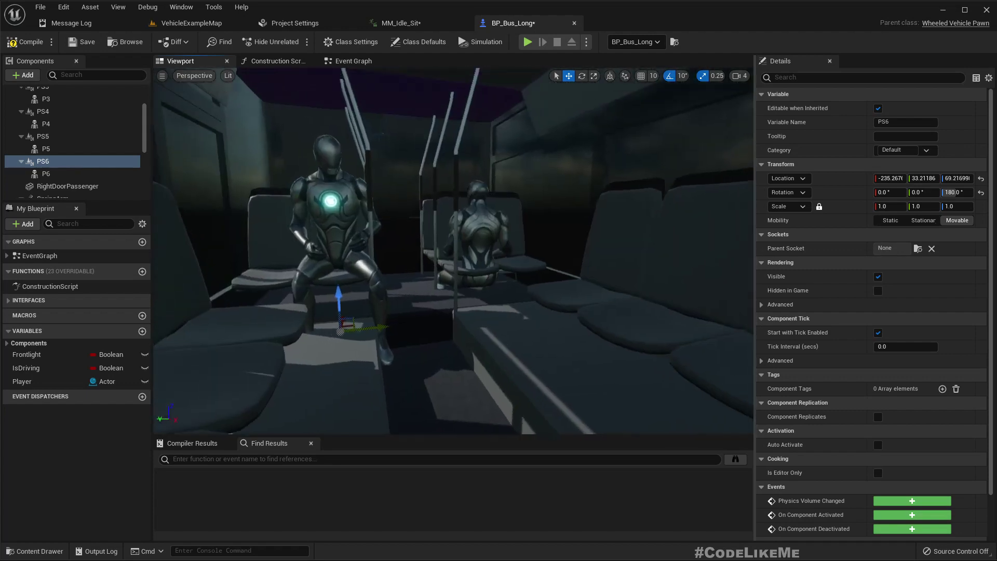
# Step: Raise PS5 to a Z location of about 67.6 and rotate it 180° about Z
pyautogui.click(473, 239)
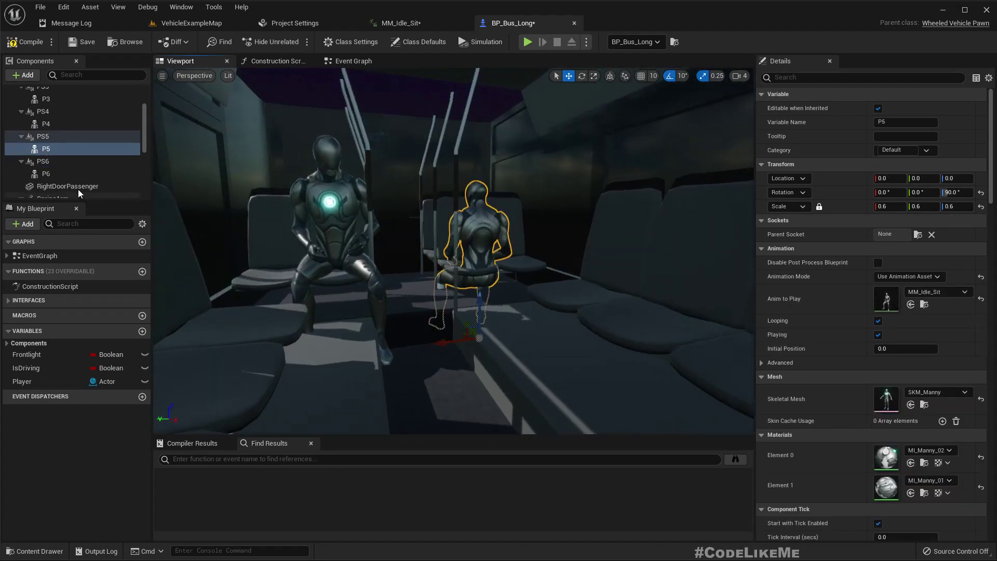
pyautogui.click(45, 137)
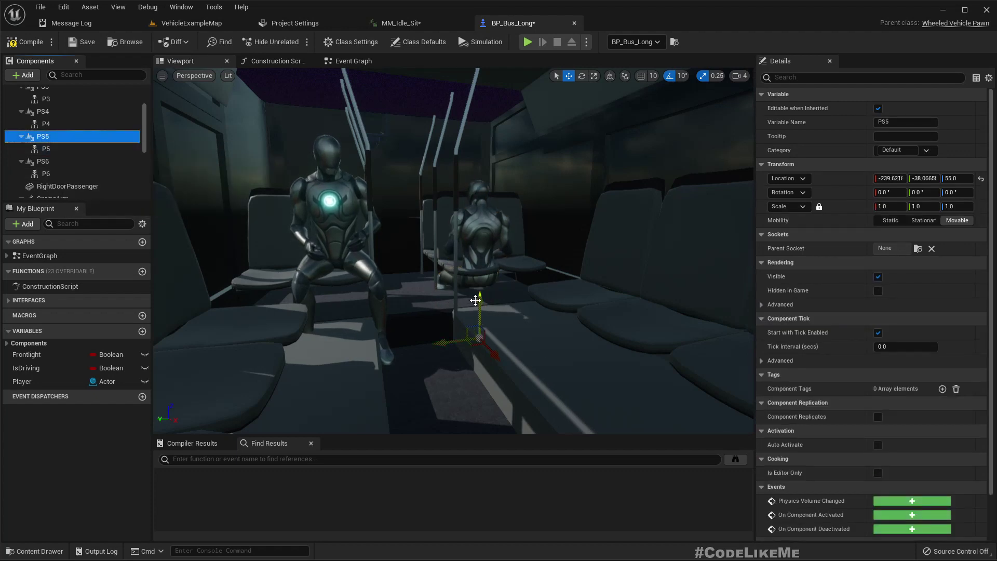
pyautogui.moveTo(476, 300); pyautogui.dragTo(487, 281)
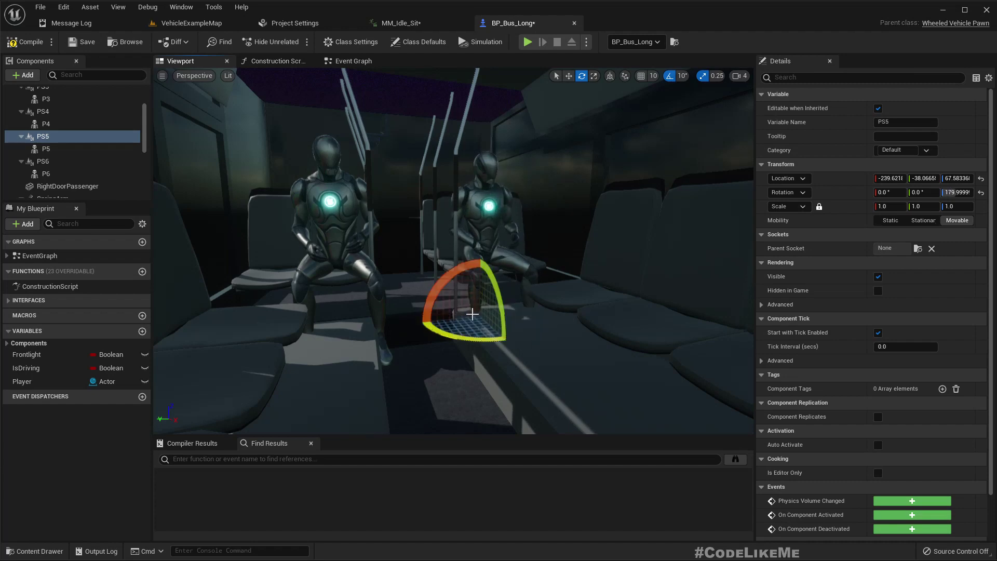
# Step: Inspect the seated passengers from inside the bus and through its windows from outside
pyautogui.moveTo(472, 313); pyautogui.dragTo(592, 312, button='right')
pyautogui.moveTo(457, 179); pyautogui.dragTo(425, 174, button='right')
pyautogui.moveTo(374, 112); pyautogui.dragTo(353, 104, button='right')
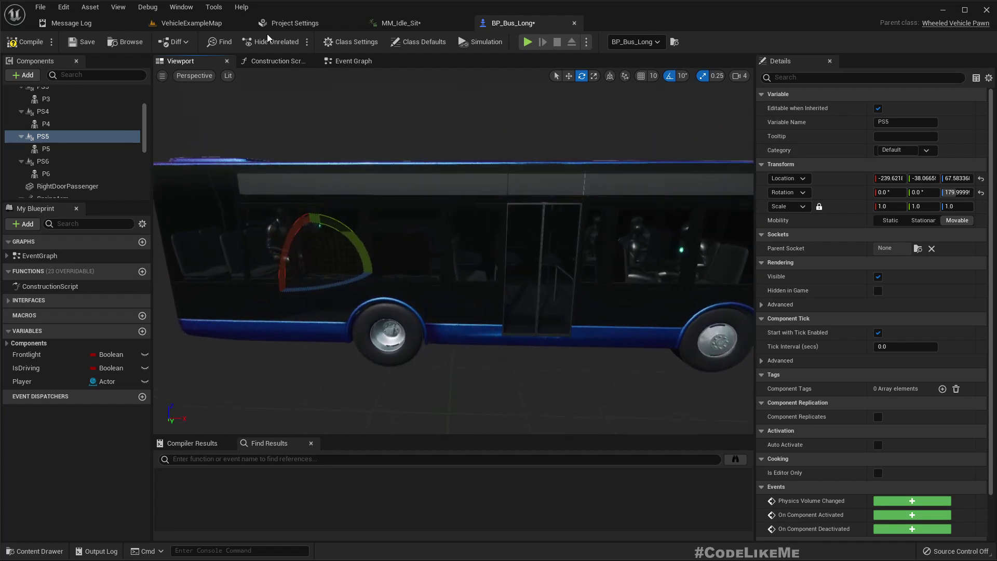
# Step: Look through the node chains in the Event Graph of BP_Bus_Long for its begin-play event
pyautogui.click(345, 61)
pyautogui.moveTo(371, 168); pyautogui.dragTo(505, 329, button='right')
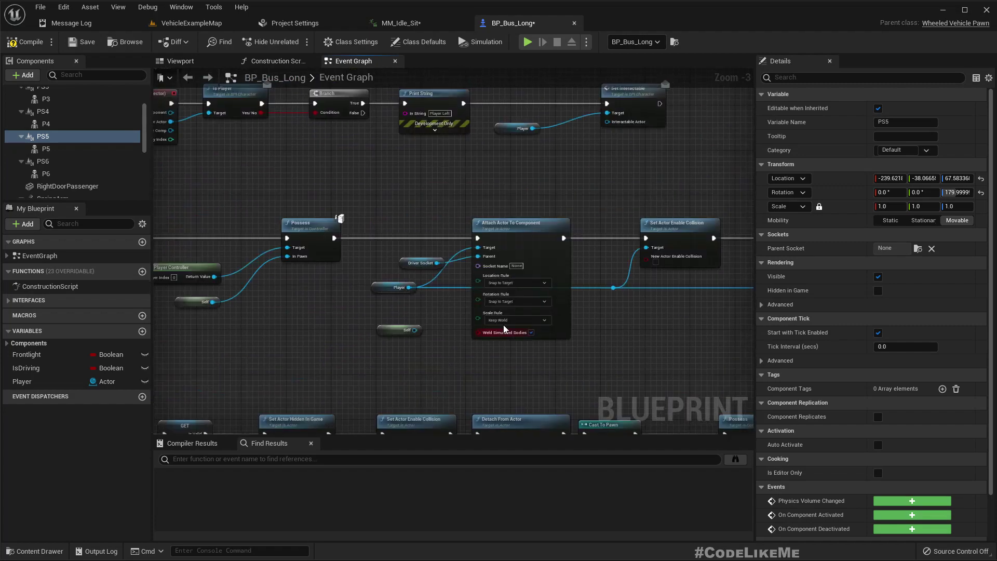
pyautogui.scroll(-4, 505, 329)
pyautogui.scroll(2, 421, 229)
pyautogui.moveTo(421, 146); pyautogui.dragTo(407, 103, button='right')
pyautogui.scroll(2, 253, 239)
pyautogui.scroll(-3, 271, 295)
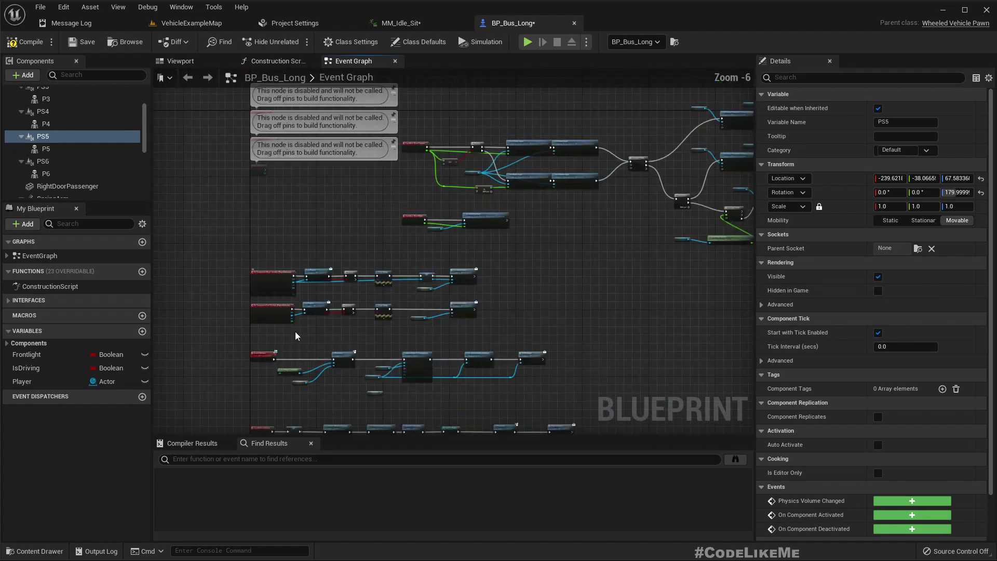
pyautogui.moveTo(266, 383); pyautogui.dragTo(298, 228, button='right')
pyautogui.scroll(4, 299, 229)
pyautogui.scroll(-2, 299, 227)
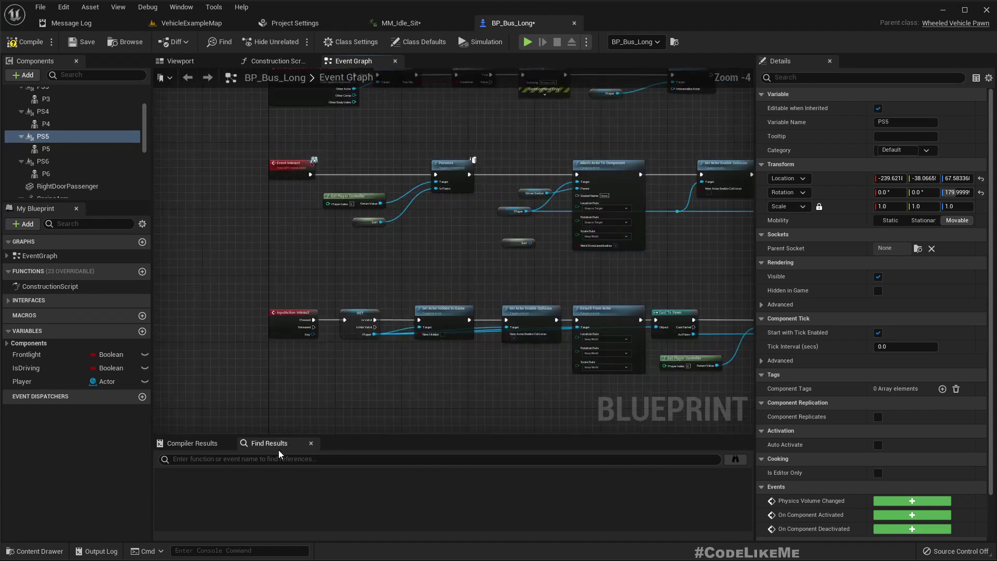
# Step: Find Event BeginPlay by searching the blueprint for "beg" and move its node up, away from Event ActorBeginOverlap
pyautogui.click(285, 464)
pyautogui.write('b')
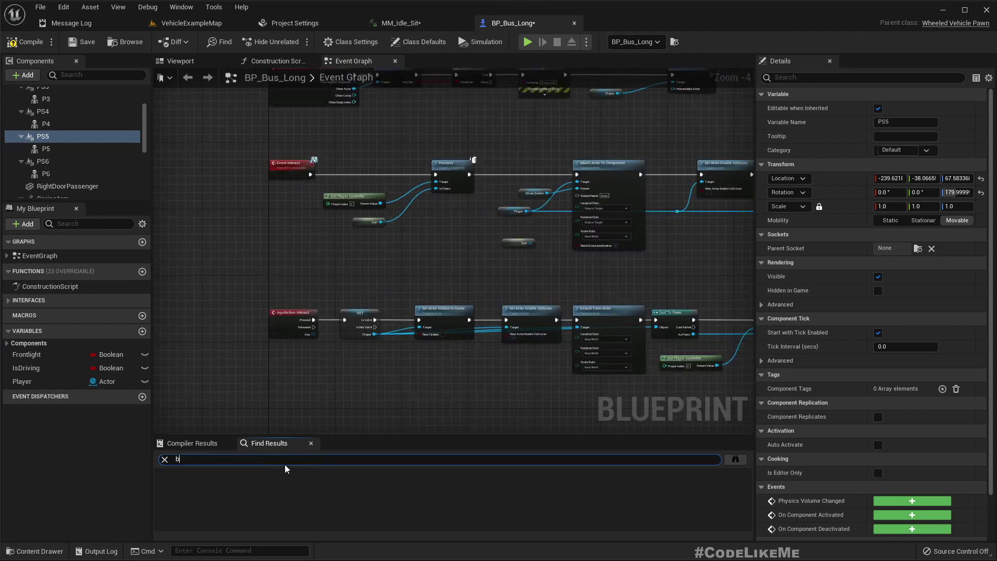
pyautogui.write('eg')
pyautogui.press('Return')
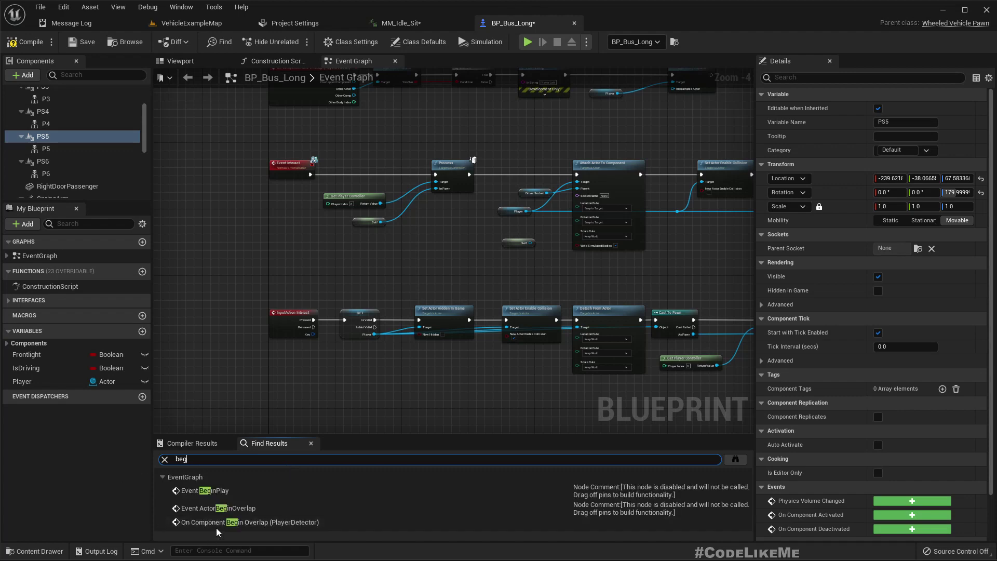
pyautogui.click(205, 490)
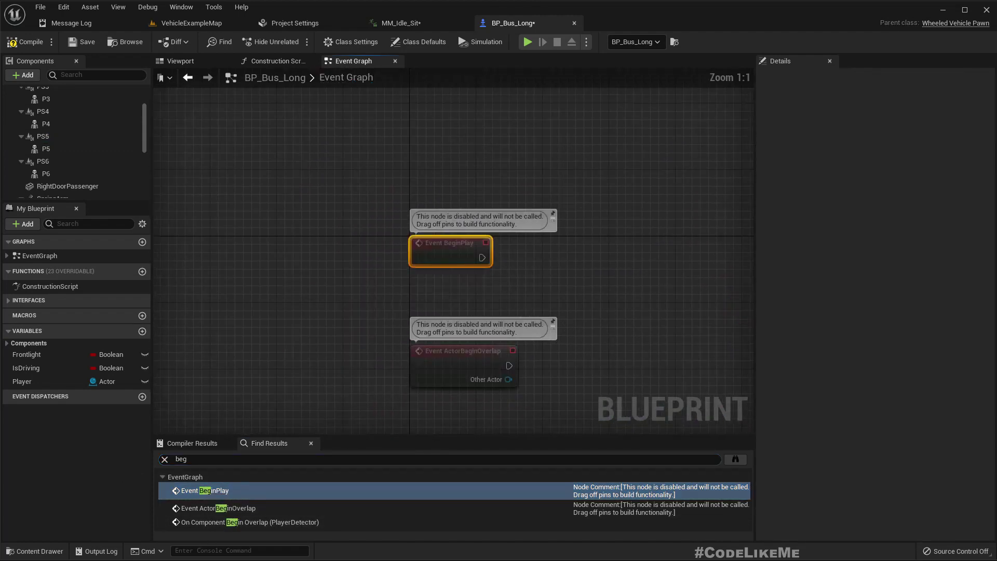
pyautogui.moveTo(453, 255); pyautogui.dragTo(442, 332, button='right')
pyautogui.moveTo(443, 332); pyautogui.dragTo(434, 235)
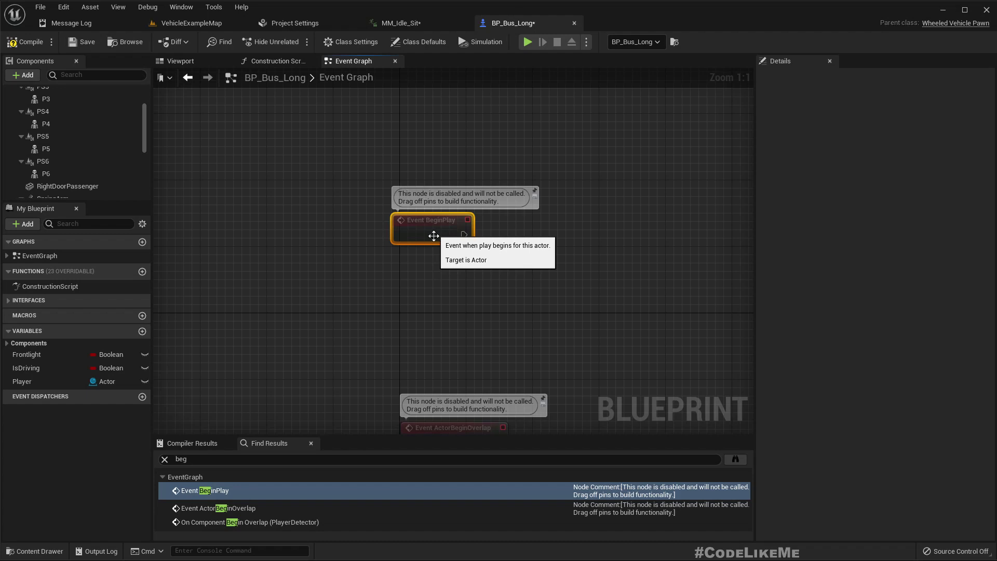
# Step: Add reference nodes for the components P2, P3, P4, P5 and P6 near Event BeginPlay in the graph
pyautogui.scroll(2, 90, 147)
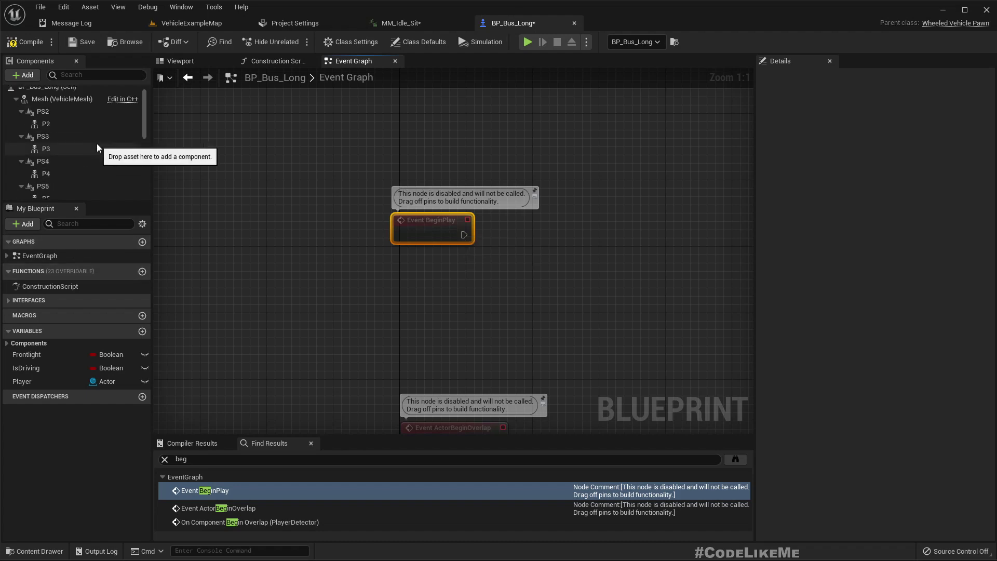
pyautogui.click(48, 124)
pyautogui.scroll(-1, 93, 139)
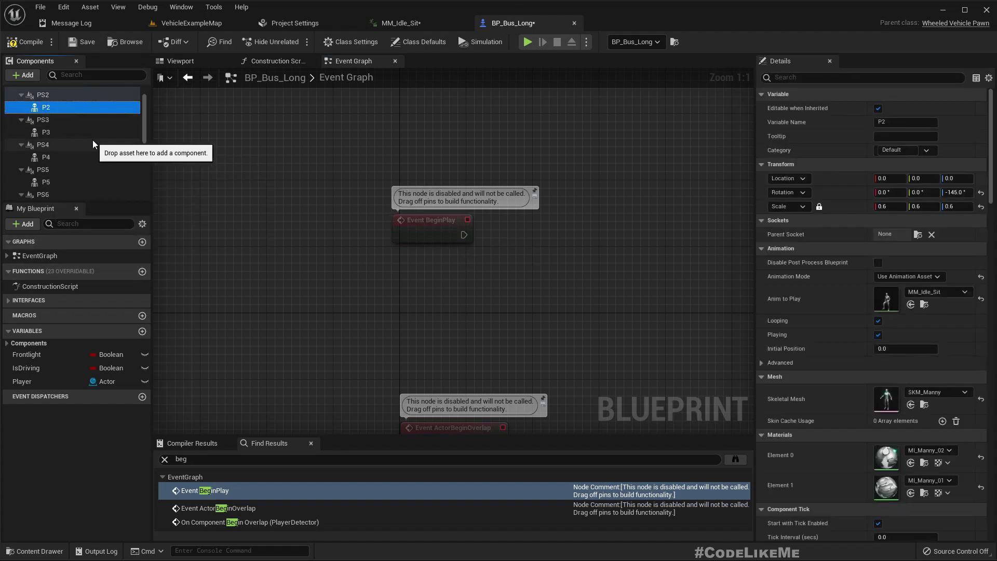
pyautogui.keyDown('ctrl'); pyautogui.click(39, 132); pyautogui.keyUp('ctrl')
pyautogui.keyDown('ctrl'); pyautogui.click(45, 158); pyautogui.keyUp('ctrl')
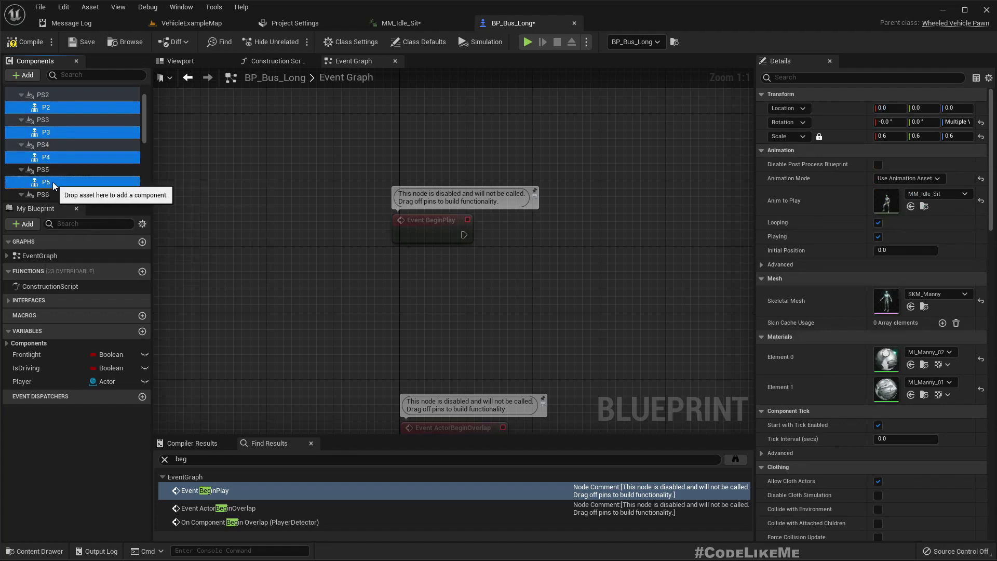
pyautogui.scroll(-2, 52, 182)
pyautogui.keyDown('ctrl'); pyautogui.click(46, 132); pyautogui.keyUp('ctrl')
pyautogui.keyDown('ctrl'); pyautogui.click(78, 157); pyautogui.keyUp('ctrl')
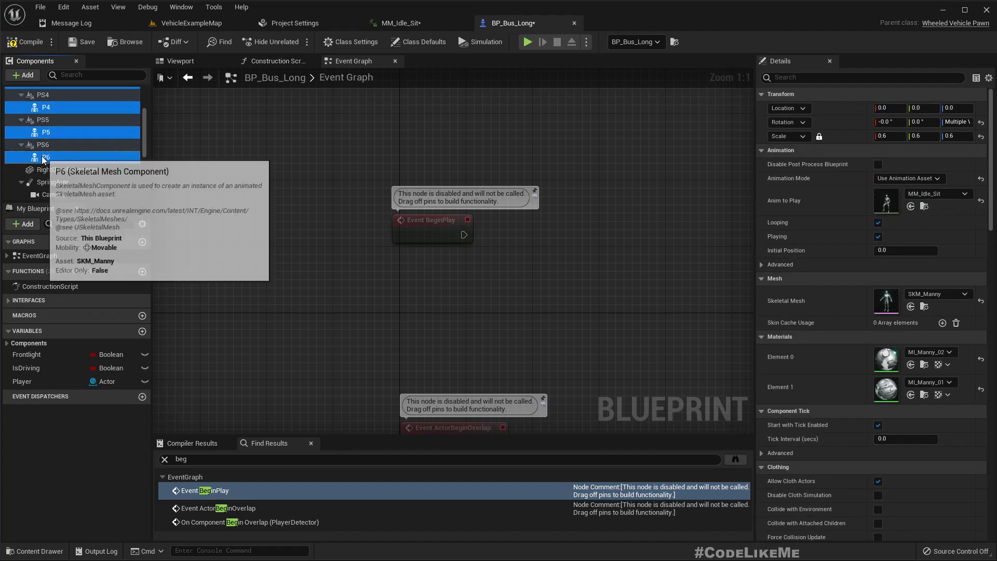
pyautogui.moveTo(78, 156); pyautogui.dragTo(575, 283)
pyautogui.moveTo(650, 285); pyautogui.dragTo(452, 228, button='right')
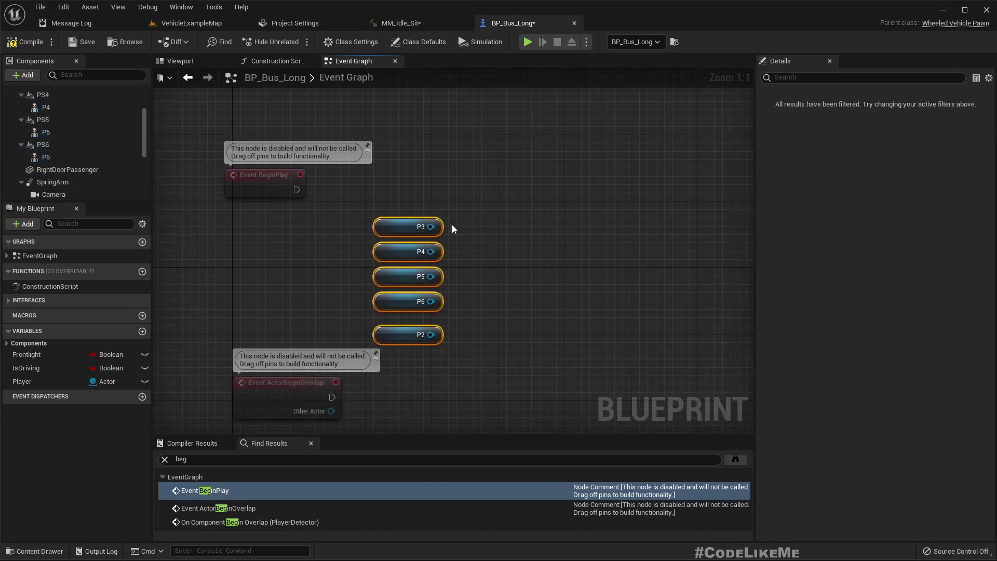
# Step: Add a Set Visibility node targeting P3 and connect Event BeginPlay to its execution input
pyautogui.moveTo(431, 227); pyautogui.dragTo(535, 200)
pyautogui.write('set visi')
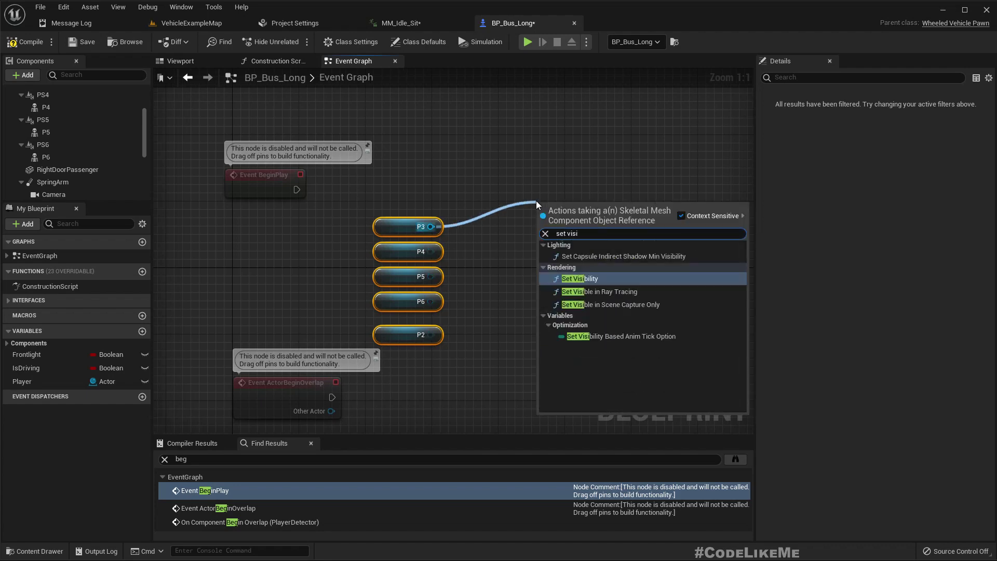
pyautogui.press('Return')
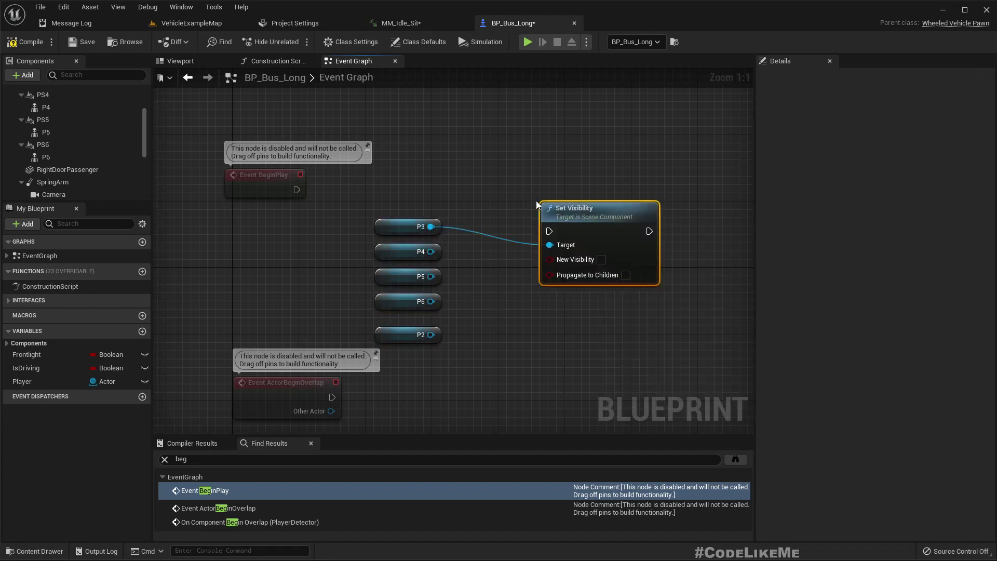
pyautogui.moveTo(297, 189); pyautogui.dragTo(561, 232)
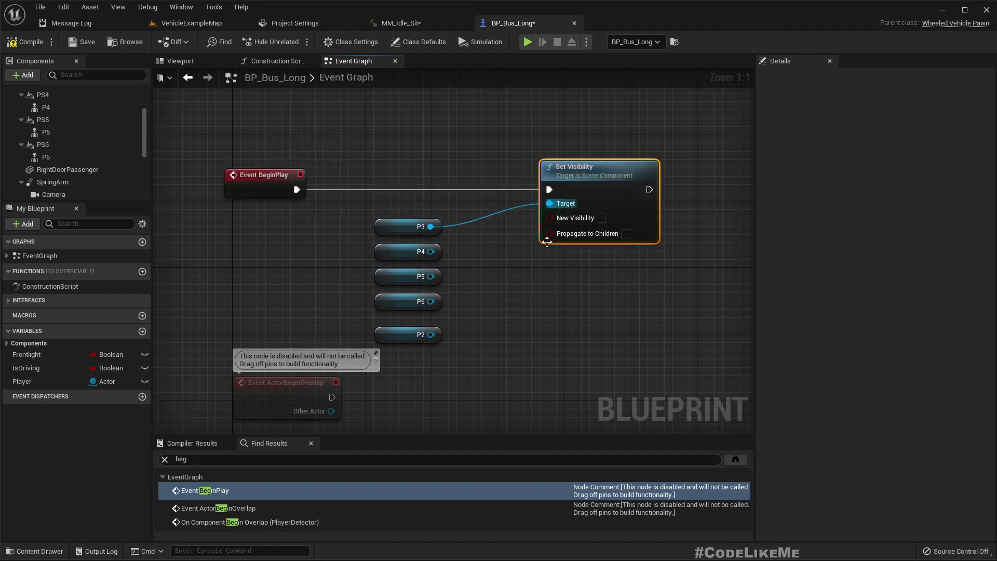
pyautogui.moveTo(572, 336); pyautogui.dragTo(503, 250, button='right')
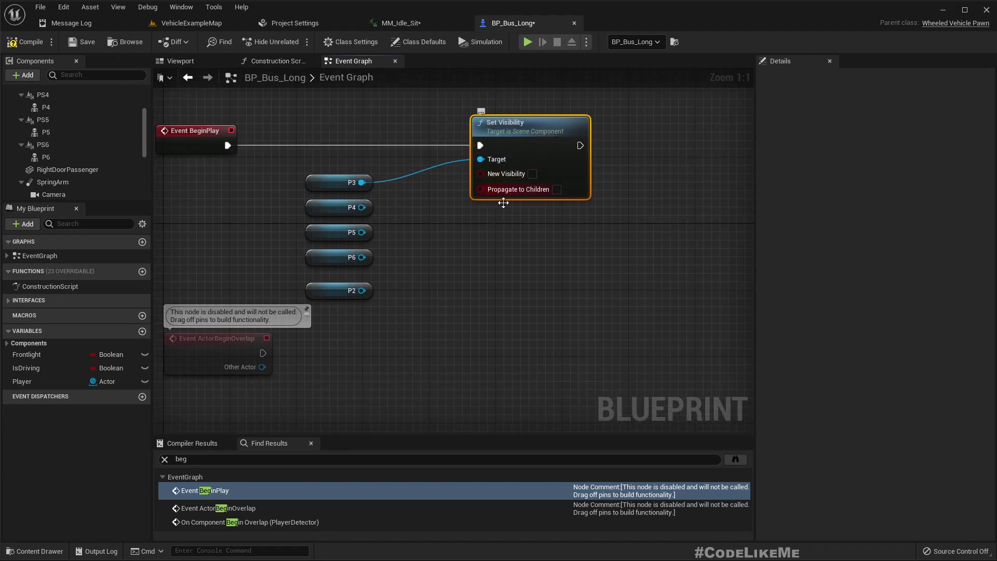
# Step: Feed the New Visibility input of Set Visibility from a Random Bool node placed below it
pyautogui.moveTo(480, 173); pyautogui.dragTo(465, 261)
pyautogui.write('random bool')
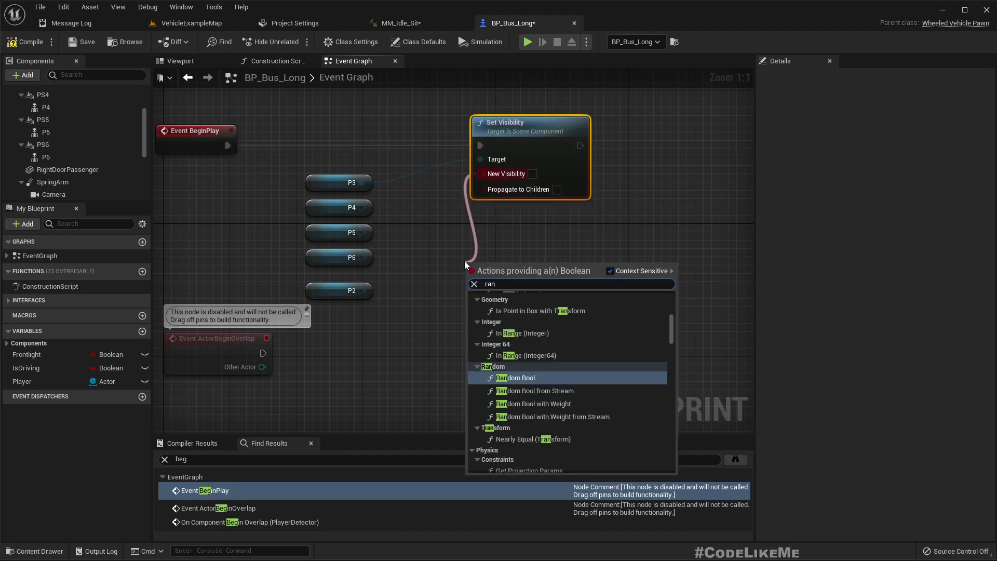
pyautogui.press('Return')
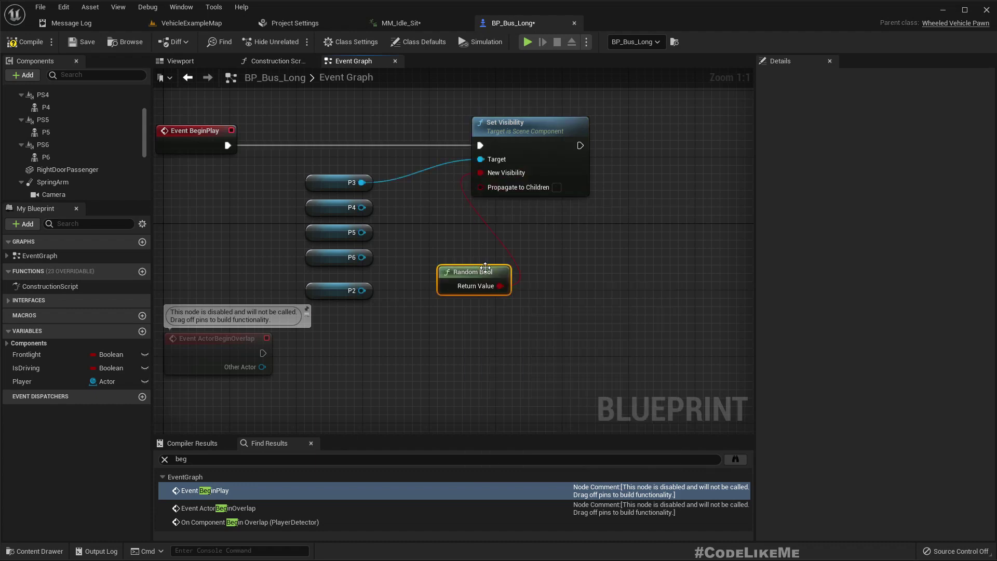
pyautogui.moveTo(489, 273); pyautogui.dragTo(478, 253)
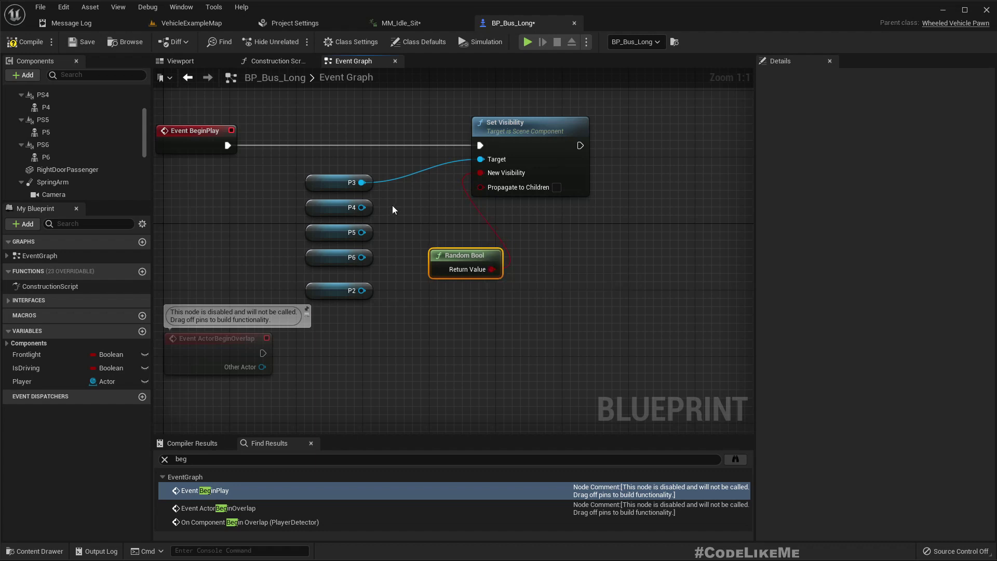
# Step: Connect P4, P5, P6 and P2 to the Target input of the Set Visibility node as well
pyautogui.moveTo(362, 207); pyautogui.dragTo(395, 195)
pyautogui.moveTo(482, 162); pyautogui.dragTo(481, 160)
pyautogui.moveTo(359, 232); pyautogui.dragTo(488, 161)
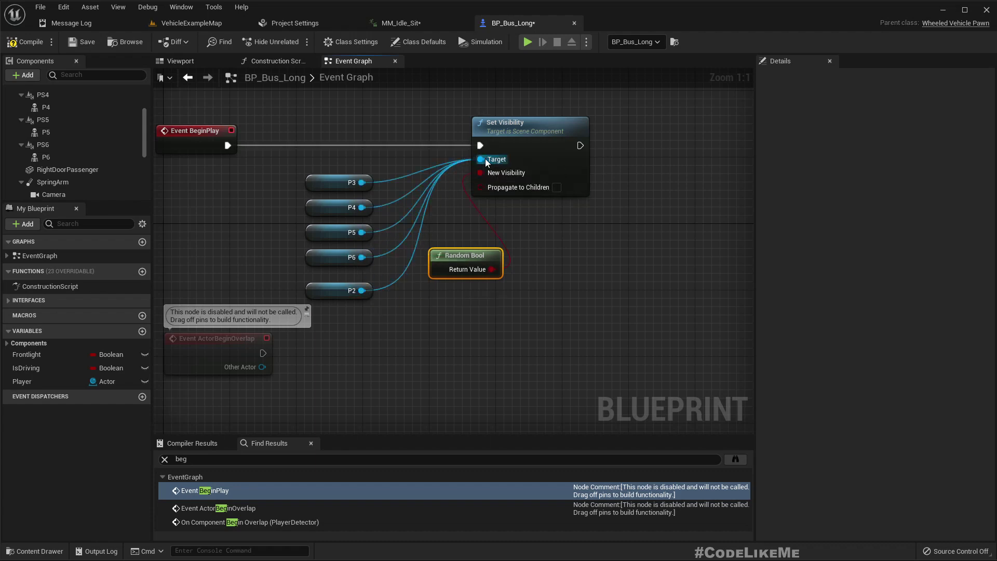
# Step: Play VehicleExampleMap and run the character alongside the bus to check which passengers are visible, then stop
pyautogui.click(179, 21)
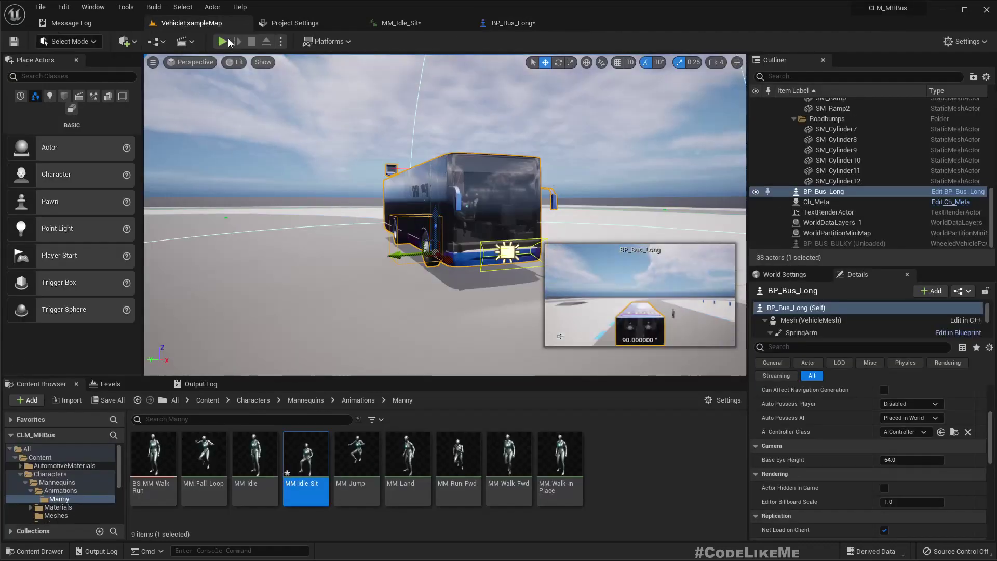
pyautogui.click(327, 178)
pyautogui.press('w')
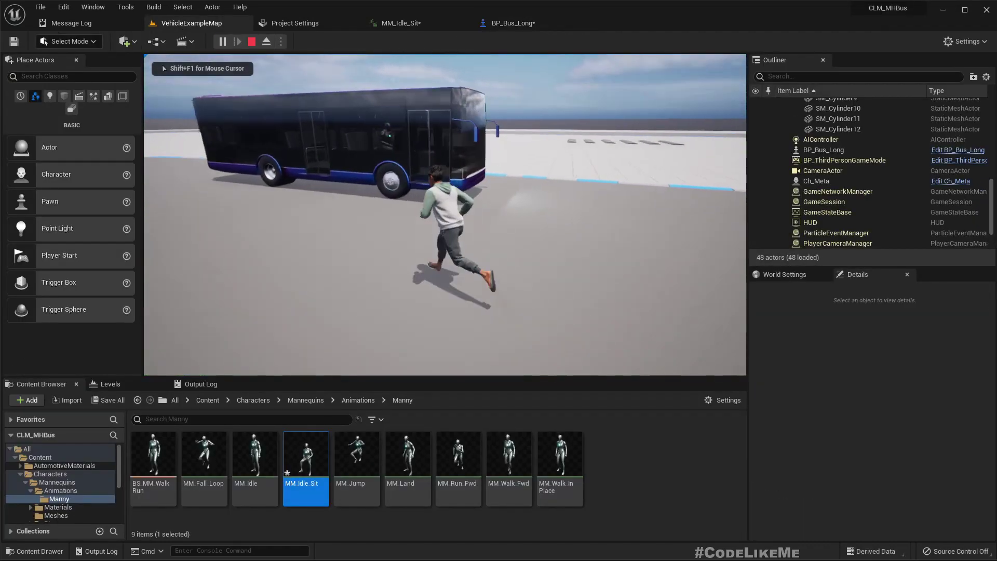
pyautogui.press('a')
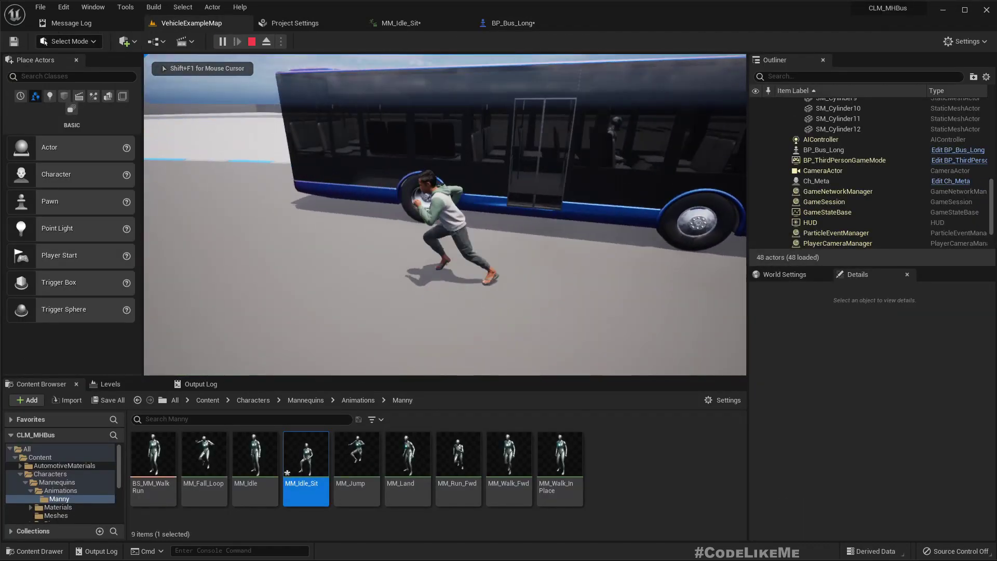
pyautogui.press('Escape')
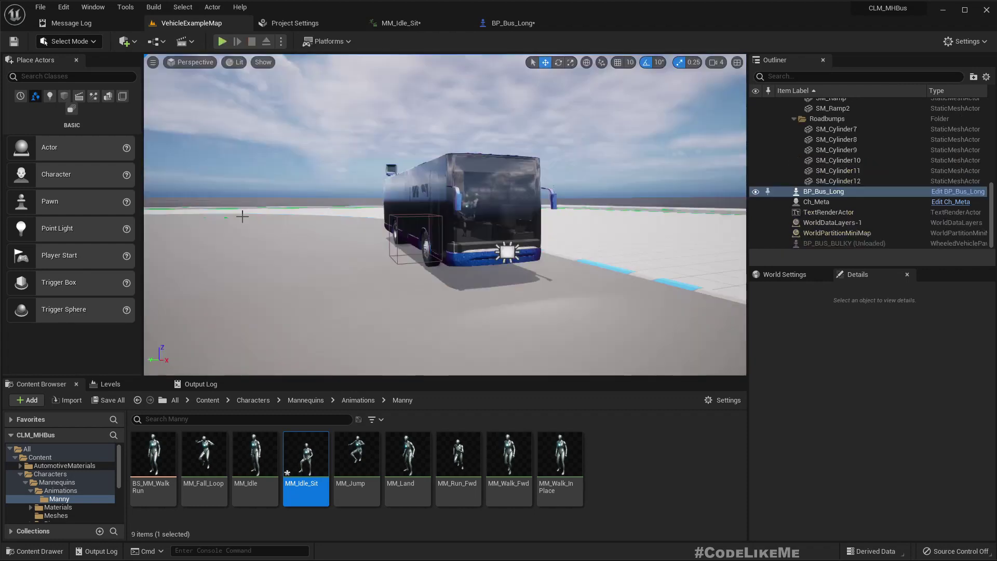
# Step: Replay the level two more times, running past the bus each time to compare the visible passengers
pyautogui.click(222, 41)
pyautogui.click(242, 216)
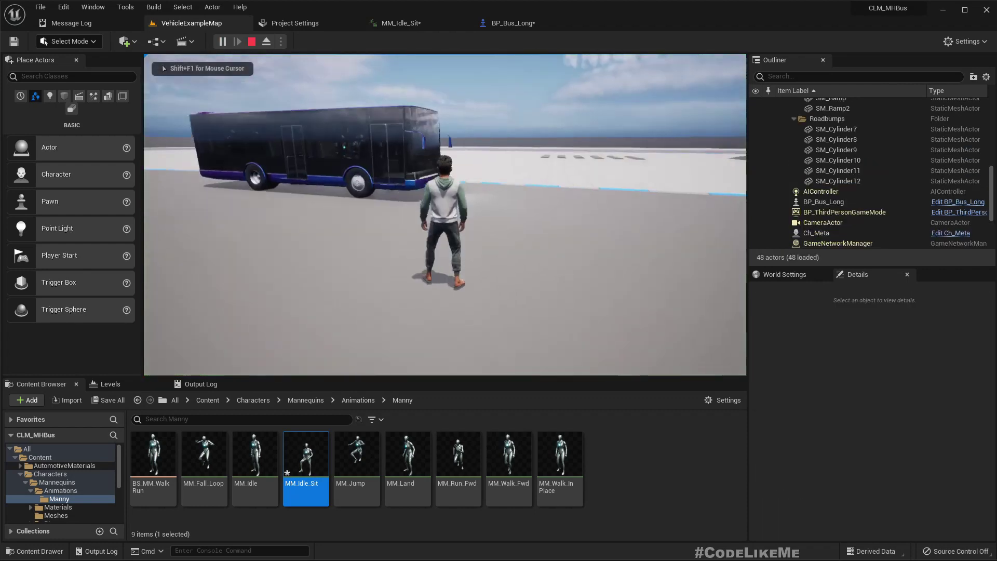
pyautogui.press('w')
pyautogui.press('a')
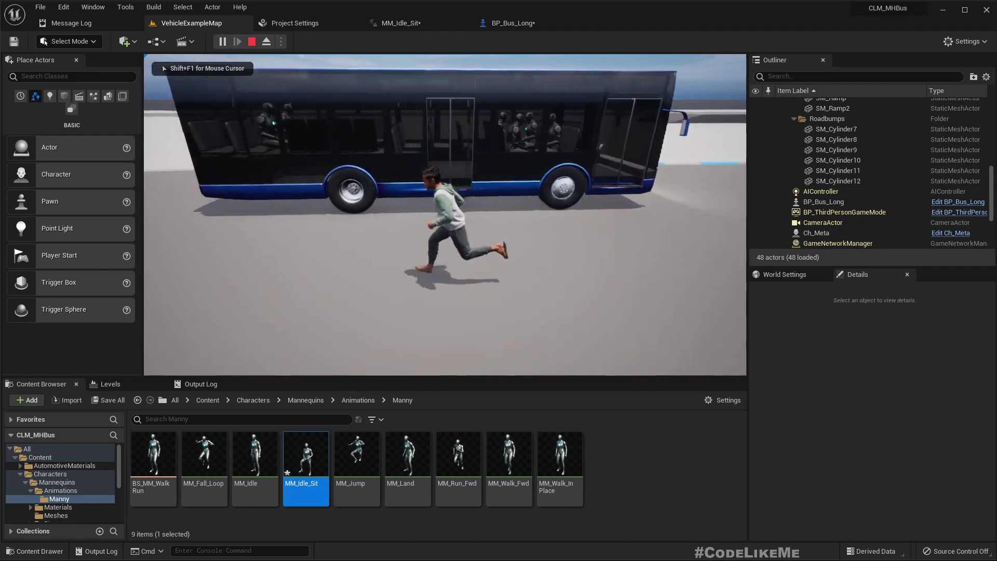
pyautogui.press('Escape')
pyautogui.hotkey('alt', 'p')
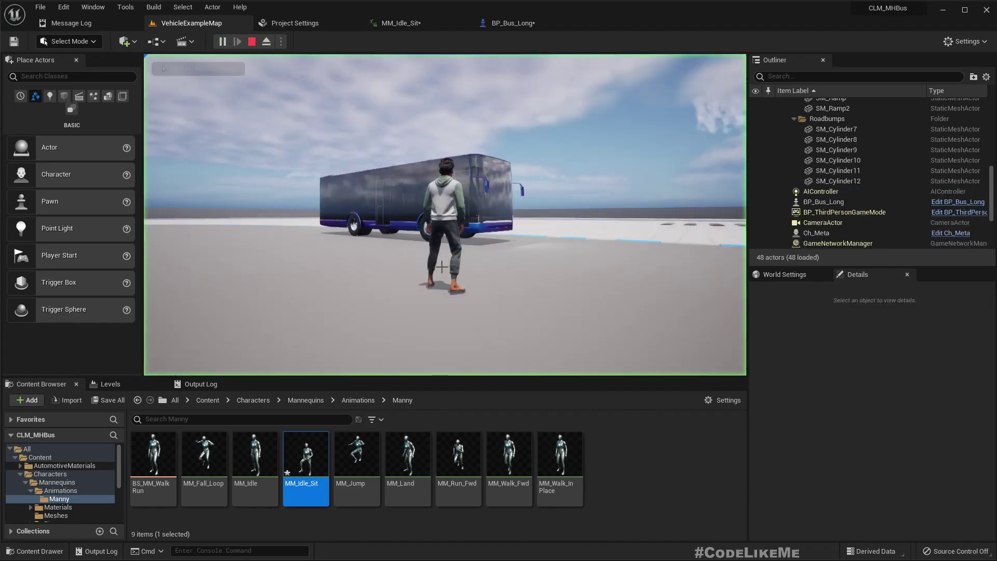
pyautogui.press('d')
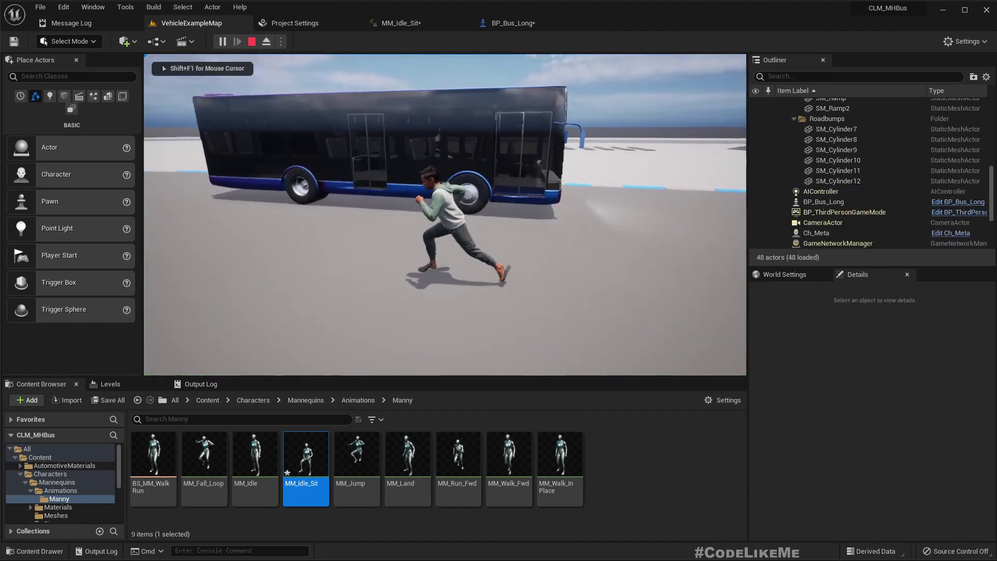
pyautogui.press('Escape')
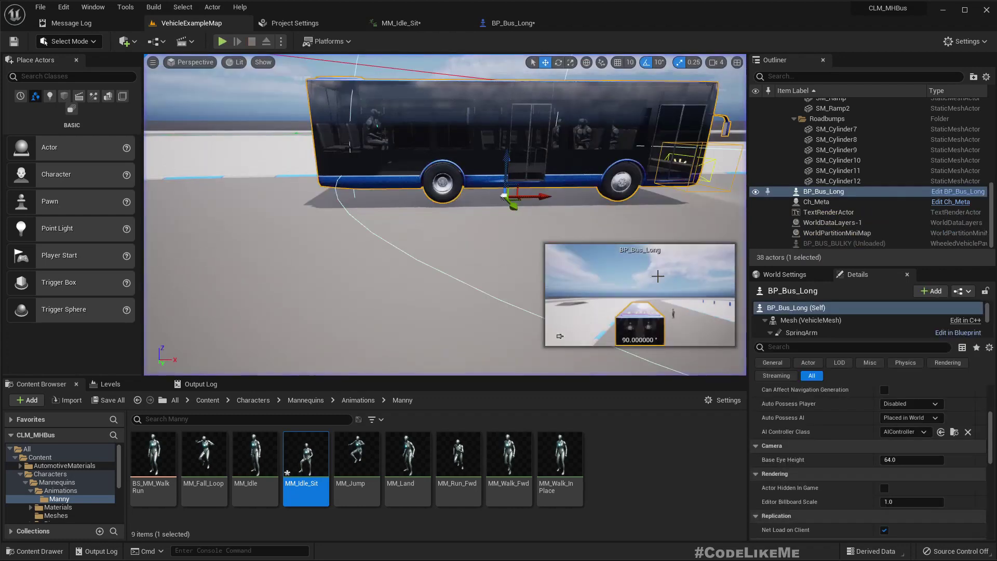
# Step: Simulate the level and inspect the passengers through the bus windows from outside
pyautogui.moveTo(473, 140); pyautogui.dragTo(487, 135, button='right')
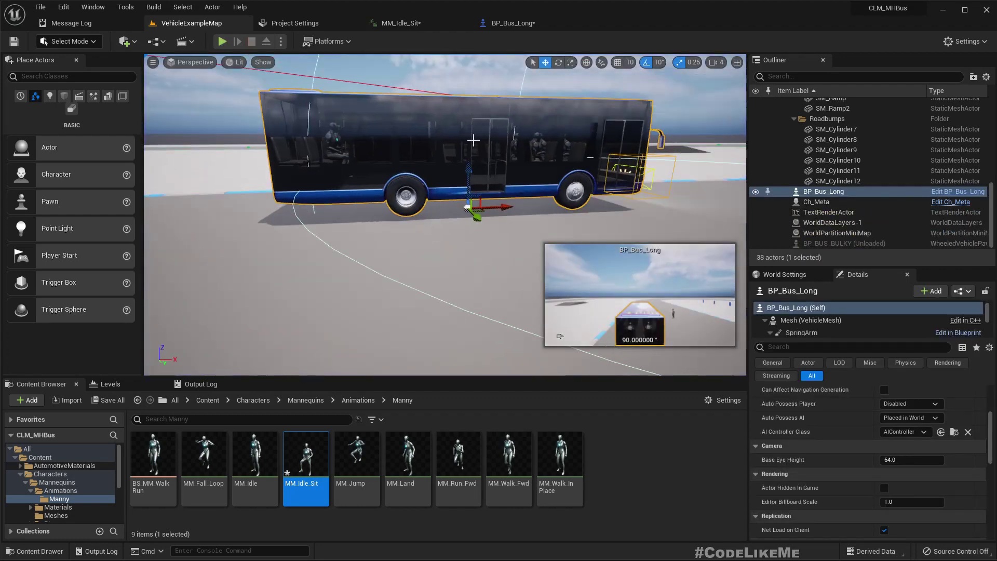
pyautogui.click(281, 41)
pyautogui.click(333, 127)
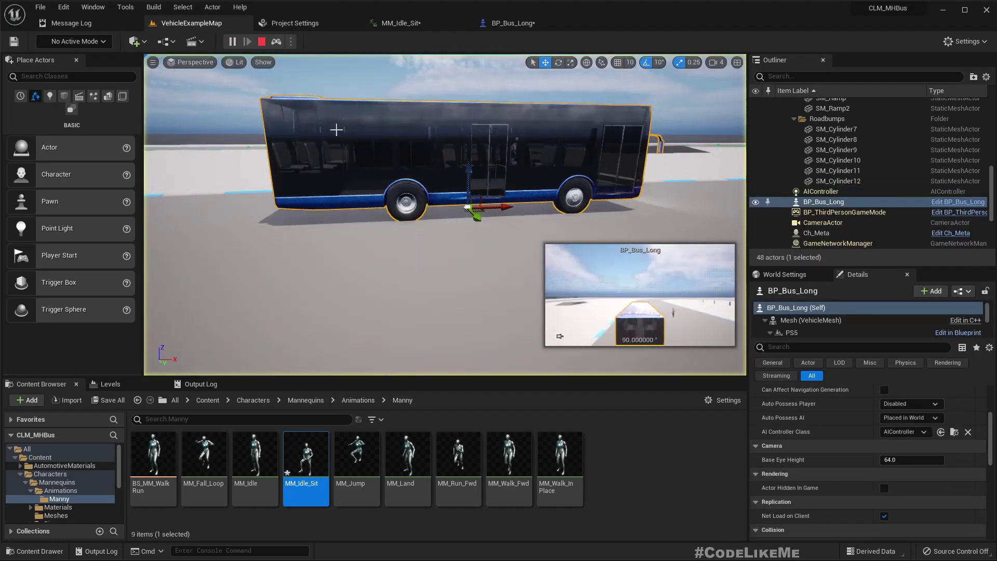
pyautogui.press('d')
pyautogui.moveTo(510, 207); pyautogui.dragTo(491, 207, button='right')
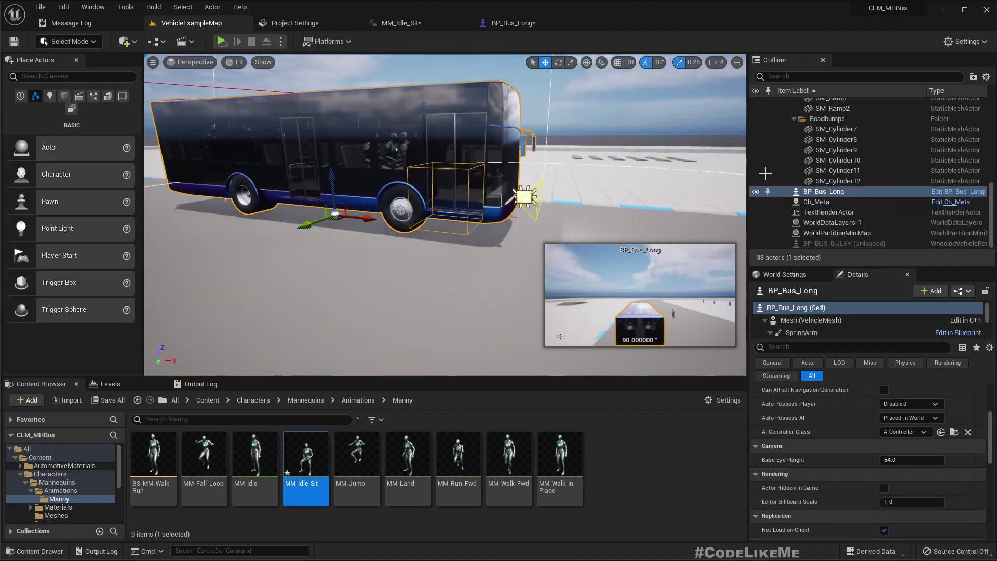
# Step: Return to the BP_Bus_Long Event Graph and add a reroute node after the execution output of Set Visibility
pyautogui.click(517, 23)
pyautogui.moveTo(611, 253); pyautogui.dragTo(562, 263, button='right')
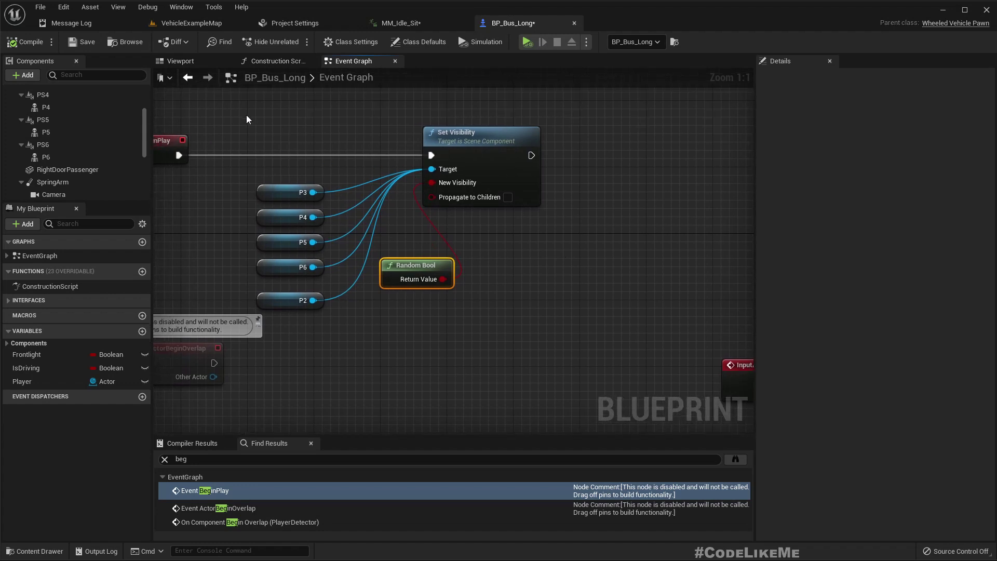
pyautogui.moveTo(244, 116); pyautogui.dragTo(579, 301)
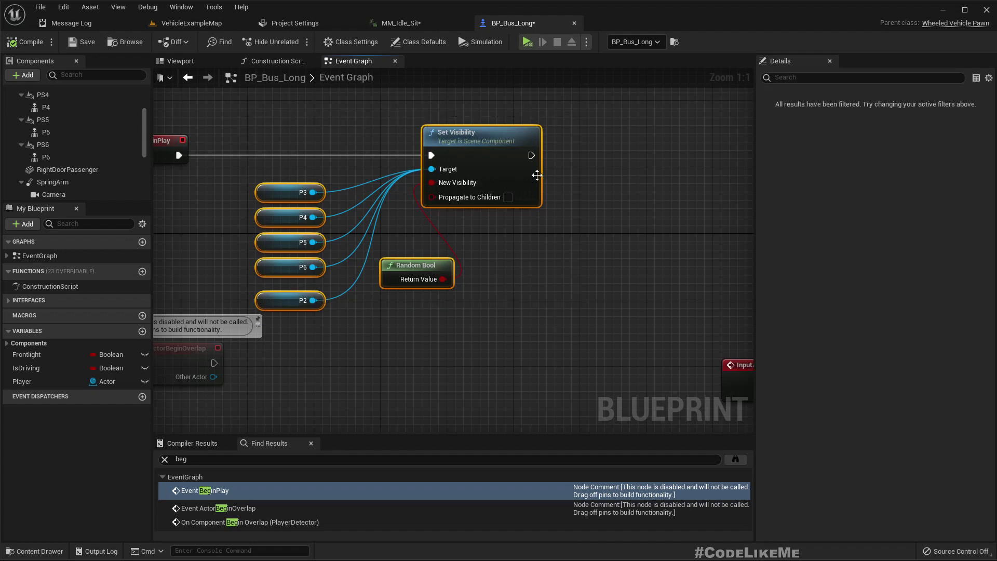
pyautogui.moveTo(531, 155); pyautogui.dragTo(639, 155)
pyautogui.write('rer')
pyautogui.press('Return')
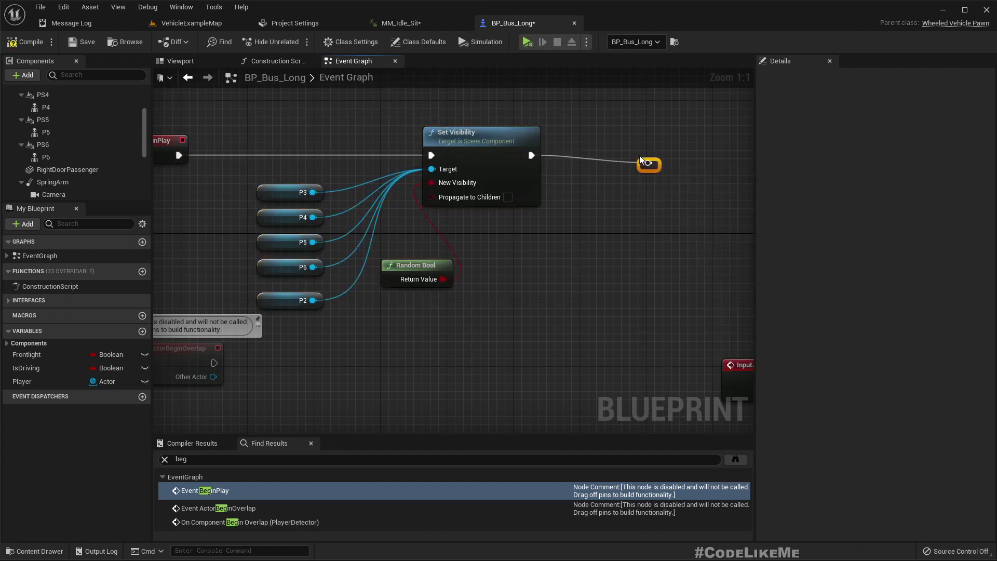
# Step: Collapse Set Visibility, Random Bool and the P2 to P6 references into a collapsed graph named HidePassengers
pyautogui.moveTo(237, 113); pyautogui.dragTo(507, 300)
pyautogui.rightClick(477, 148)
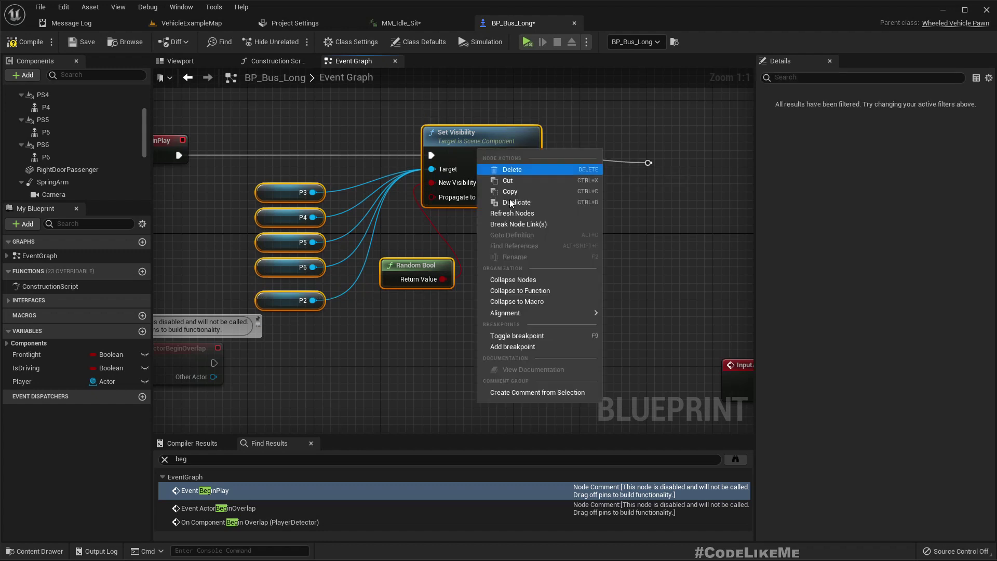
pyautogui.click(539, 278)
pyautogui.write('H')
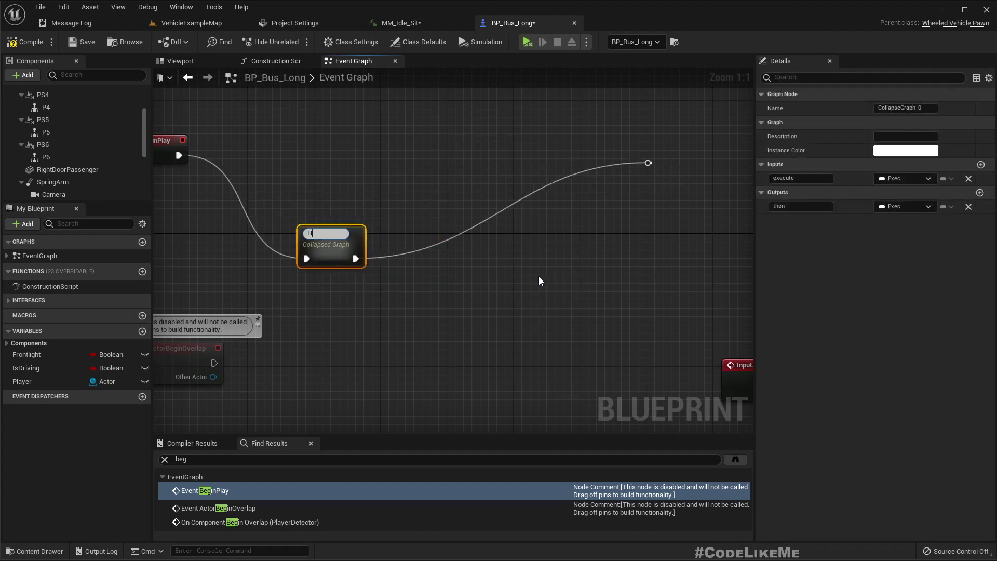
pyautogui.write('idePAssengers')
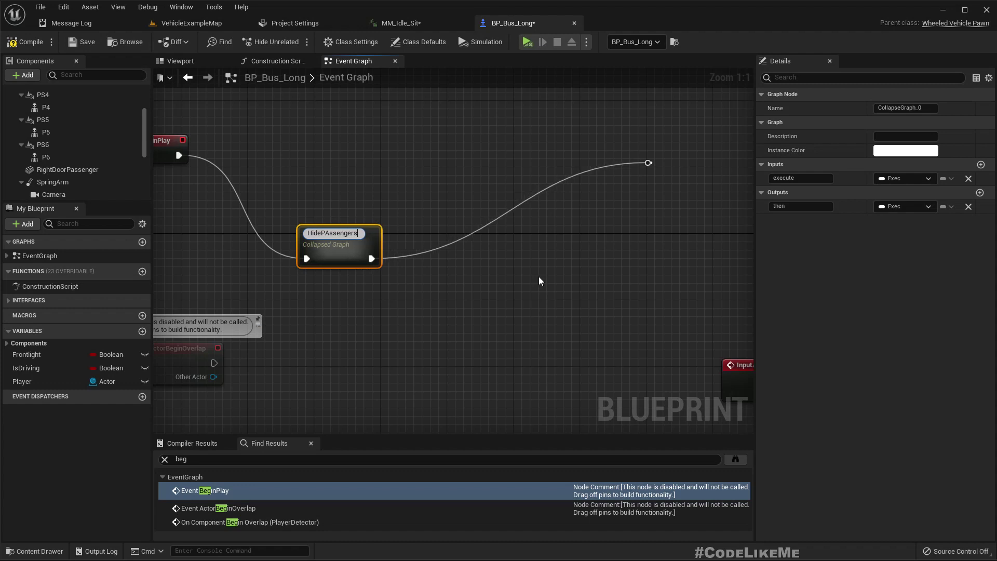
pyautogui.press('Return')
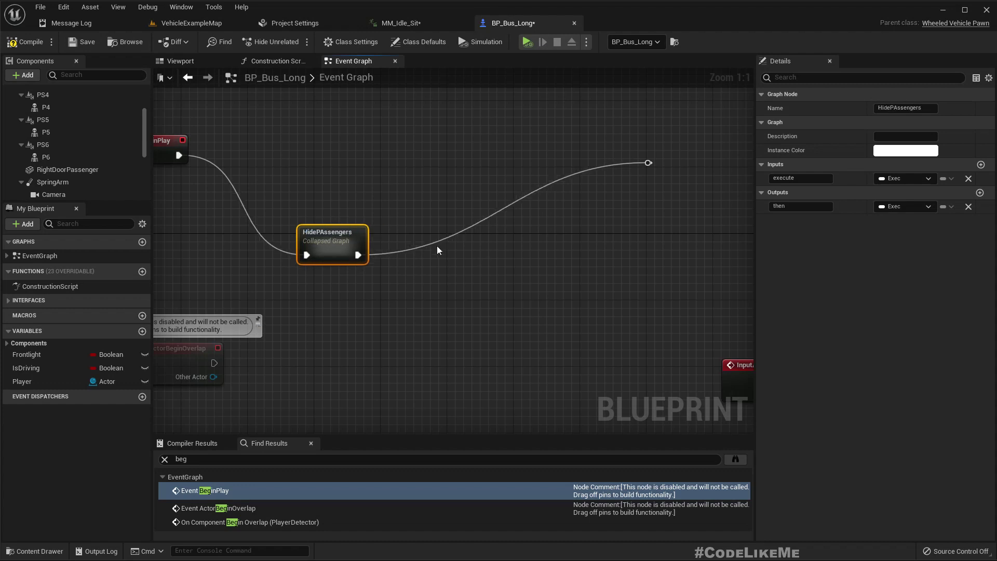
pyautogui.press('F2')
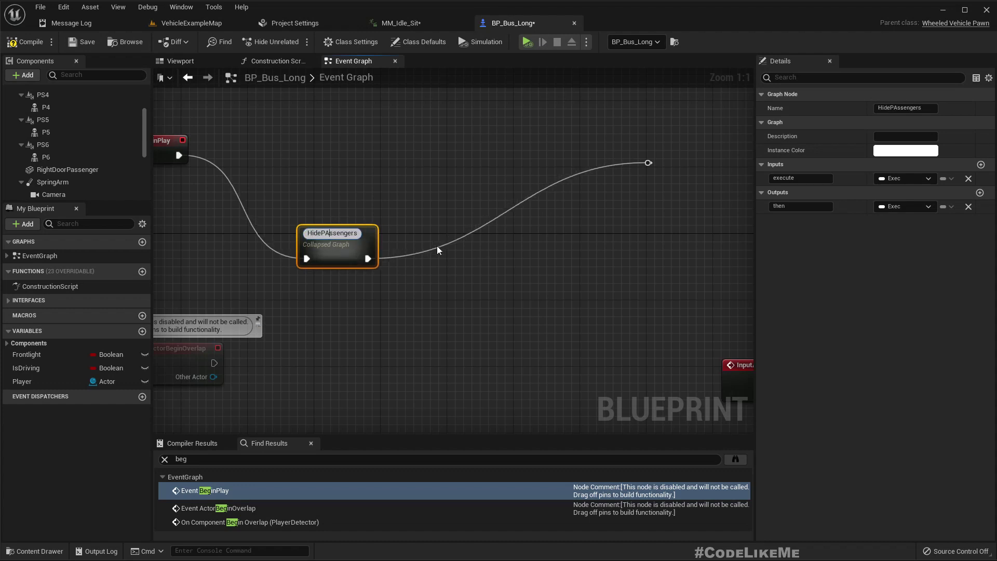
pyautogui.press('BackSpace')
pyautogui.write('a')
pyautogui.press('Return')
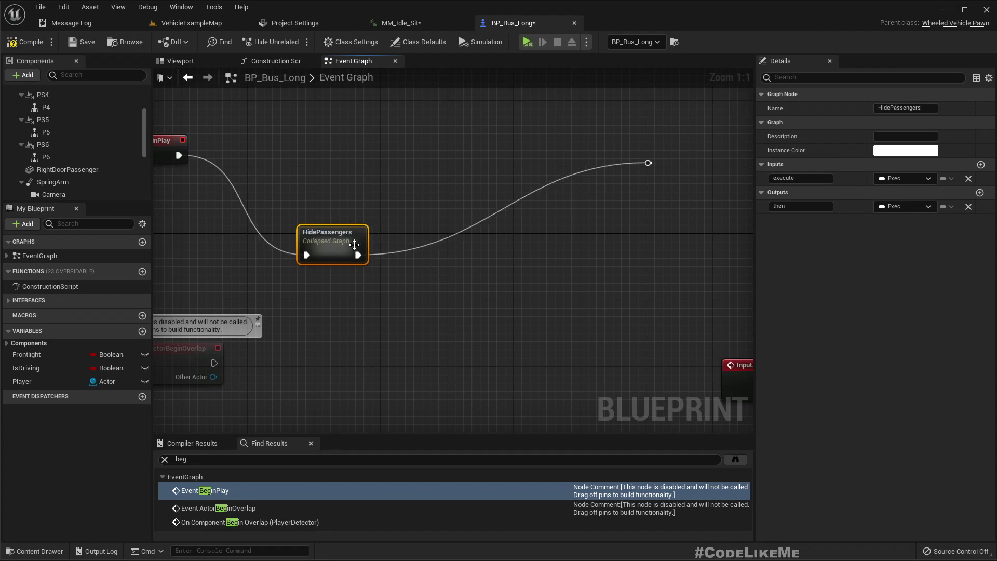
# Step: Move the HidePassengers node in line with Event BeginPlay, and raise the Inputs node inside its graph level with Set Visibility
pyautogui.moveTo(354, 244); pyautogui.dragTo(360, 133)
pyautogui.doubleClick(347, 146)
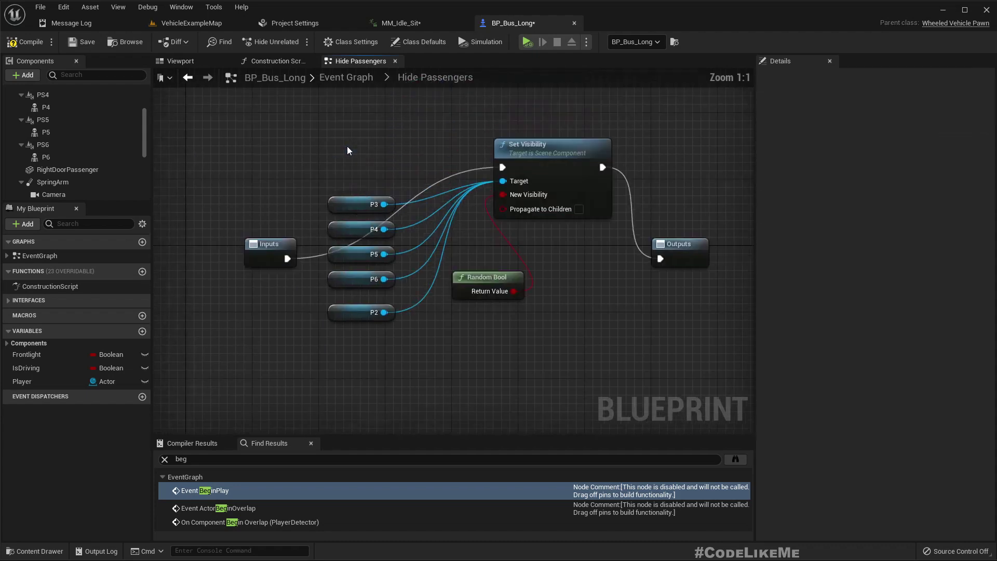
pyautogui.moveTo(273, 275); pyautogui.dragTo(267, 192)
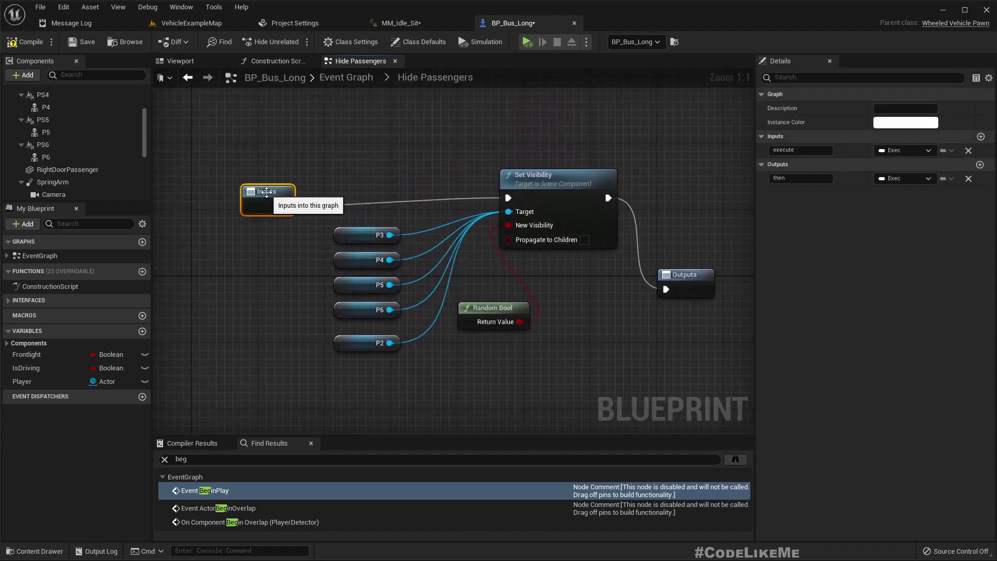
# Step: Break all links to the Target input of Set Visibility and reconnect only P3 to it
pyautogui.scroll(-2, 267, 192)
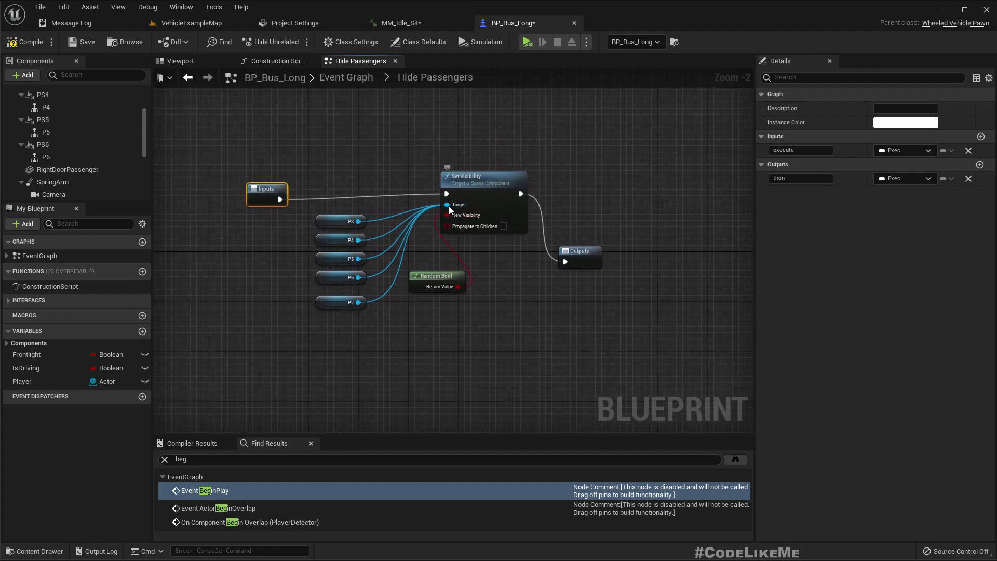
pyautogui.rightClick(448, 206)
pyautogui.click(477, 234)
pyautogui.moveTo(447, 205); pyautogui.dragTo(359, 221)
pyautogui.moveTo(580, 304); pyautogui.dragTo(497, 284, button='right')
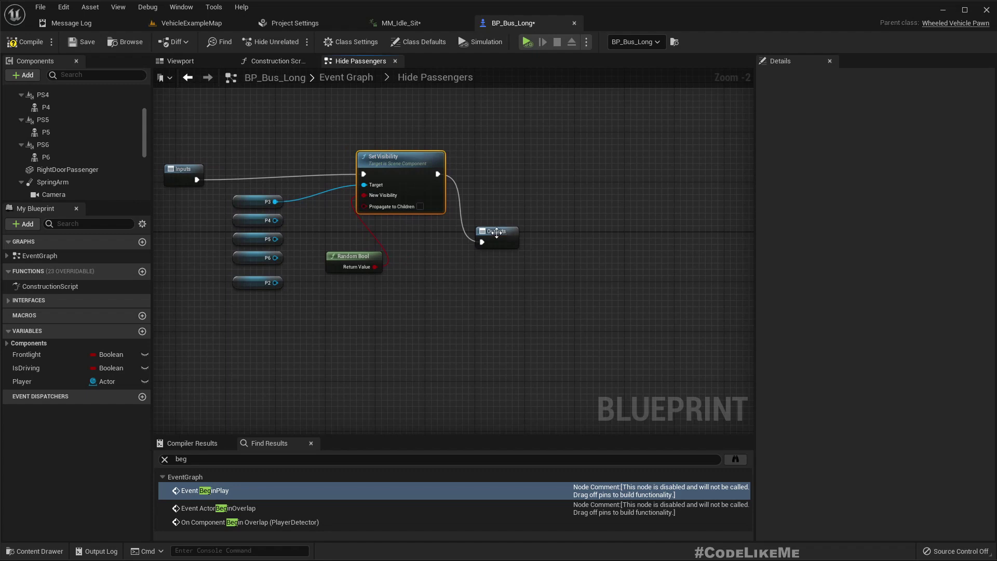
# Step: Move Outputs in line with Set Visibility and Random Bool just below it, and straighten the execution wires between Inputs and Outputs
pyautogui.moveTo(498, 229); pyautogui.dragTo(598, 167)
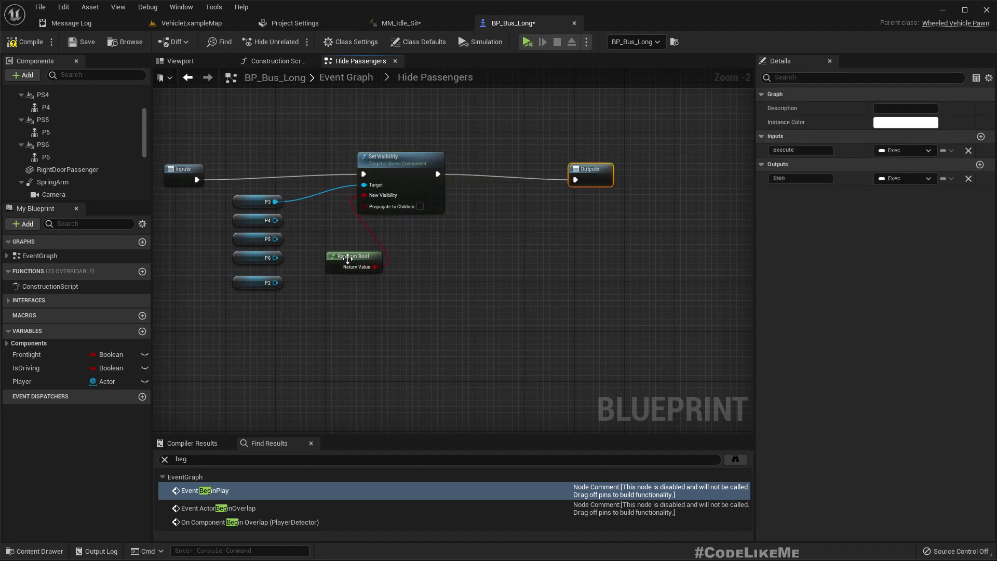
pyautogui.moveTo(347, 258); pyautogui.dragTo(334, 233)
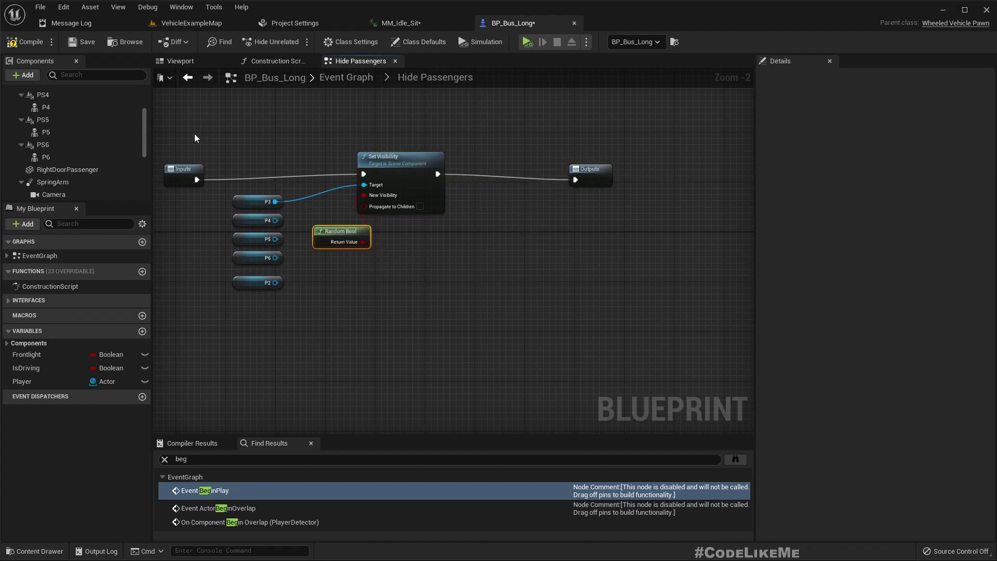
pyautogui.moveTo(195, 138); pyautogui.dragTo(637, 173)
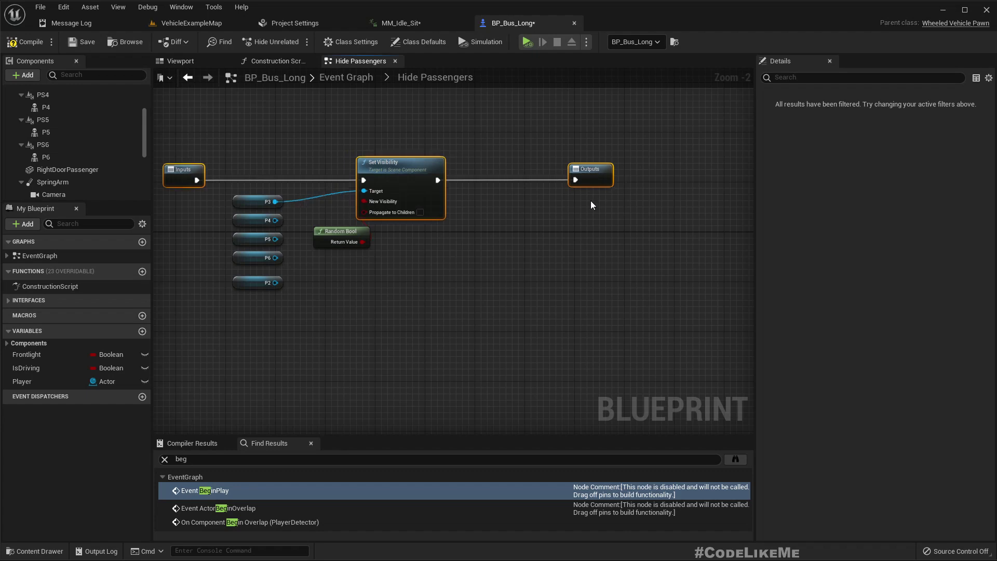
pyautogui.moveTo(590, 200); pyautogui.dragTo(566, 159, button='right')
# Step: Duplicate the Set Visibility and Random Bool pair and place the copy directly below the original
pyautogui.moveTo(298, 119); pyautogui.dragTo(381, 200)
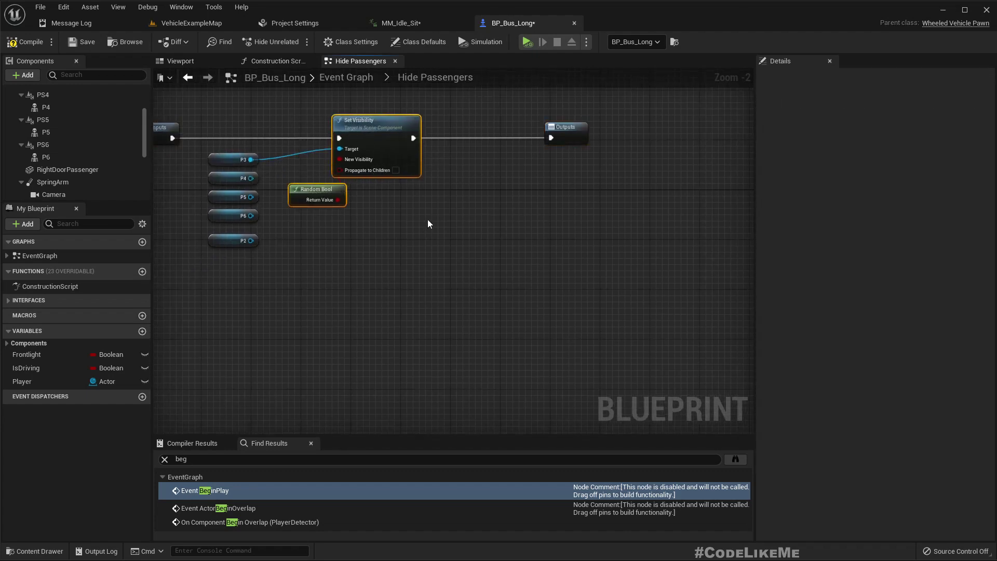
pyautogui.hotkey('ctrl', 'w')
pyautogui.moveTo(488, 198); pyautogui.dragTo(372, 228)
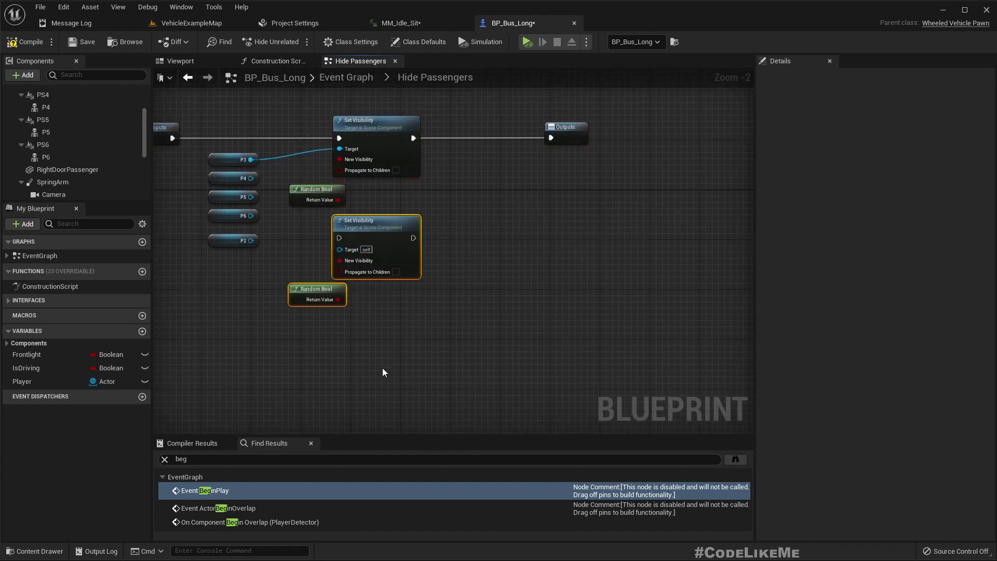
pyautogui.scroll(-1, 383, 367)
pyautogui.moveTo(383, 367); pyautogui.dragTo(385, 280, button='right')
pyautogui.moveTo(324, 214)
pyautogui.mouseDown()
pyautogui.moveTo(297, 214)
pyautogui.moveTo(340, 214)
pyautogui.moveTo(330, 214)
pyautogui.mouseUp()
pyautogui.click(441, 261)
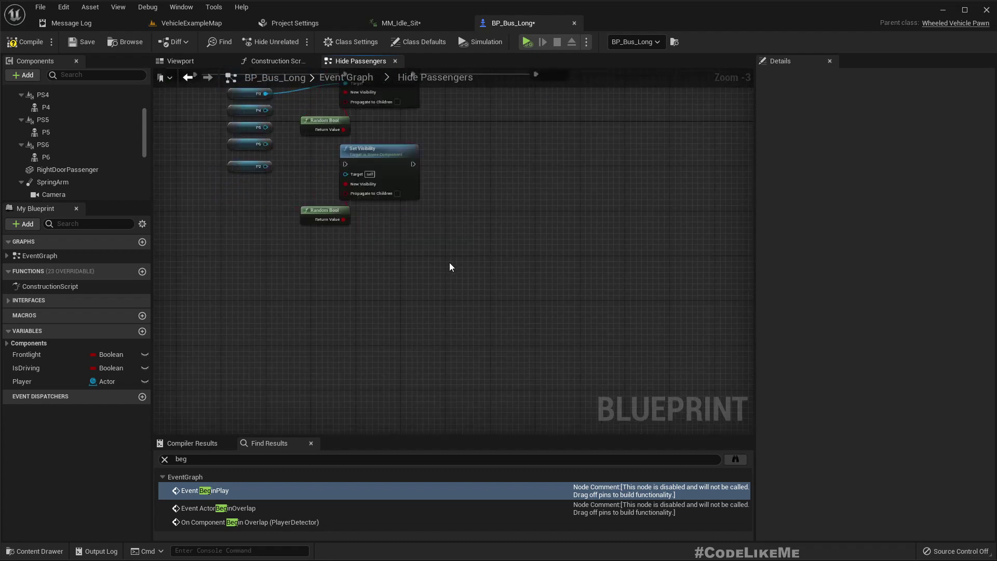
# Step: Shift both Random Bool nodes further away from their Set Visibility nodes to tidy the layout
pyautogui.scroll(-1, 450, 265)
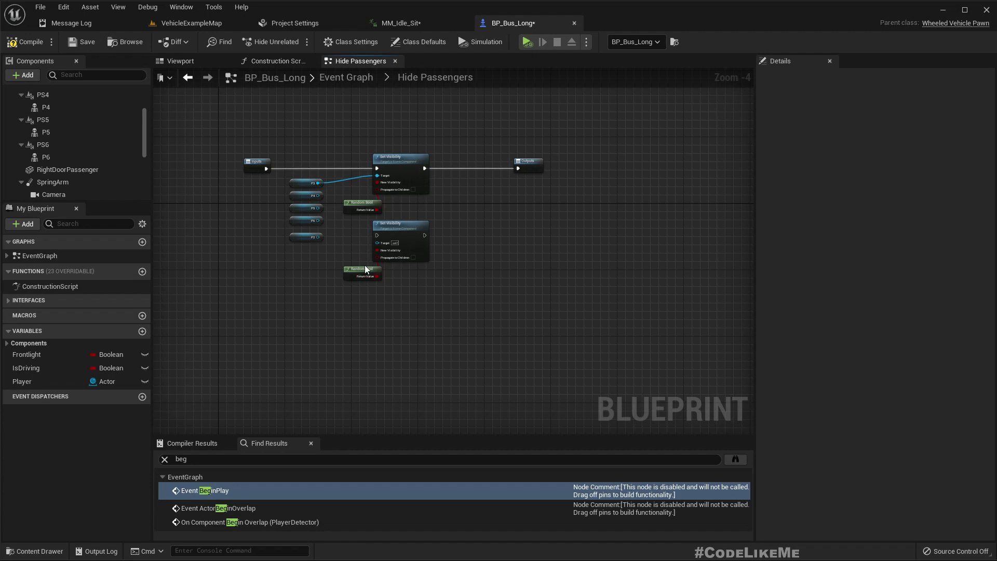
pyautogui.moveTo(371, 275); pyautogui.dragTo(347, 250)
pyautogui.moveTo(354, 203); pyautogui.dragTo(344, 203)
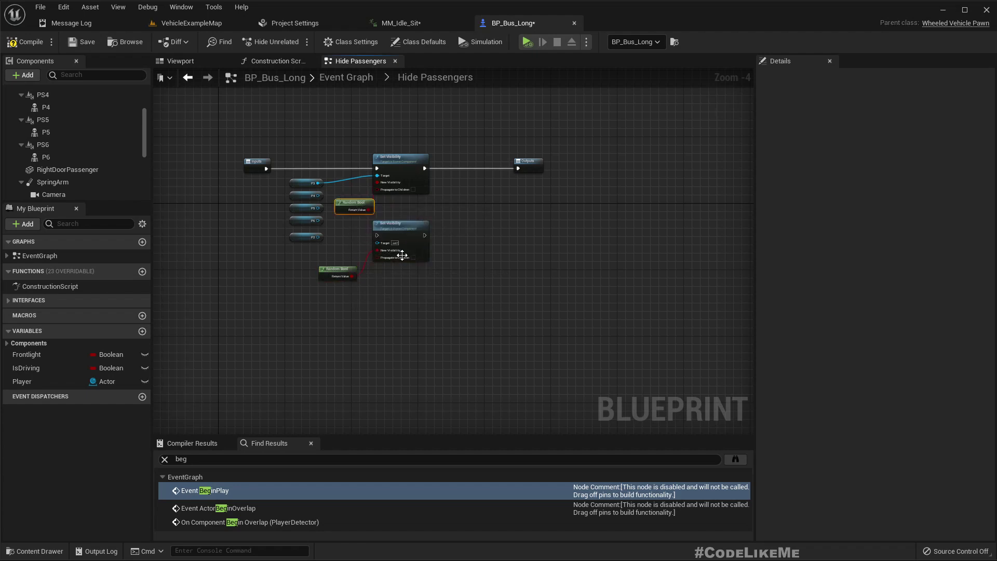
# Step: Duplicate the Set Visibility and Random Bool pair two more times, stacking the copies below the existing ones
pyautogui.hotkey('ctrl', 'w')
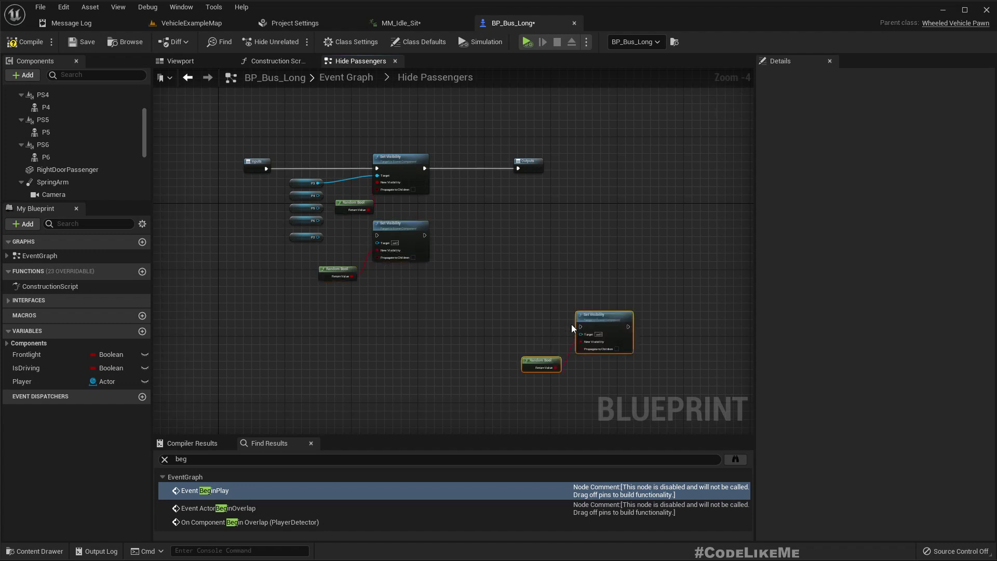
pyautogui.moveTo(598, 316); pyautogui.dragTo(397, 291)
pyautogui.moveTo(481, 307); pyautogui.dragTo(475, 240, button='right')
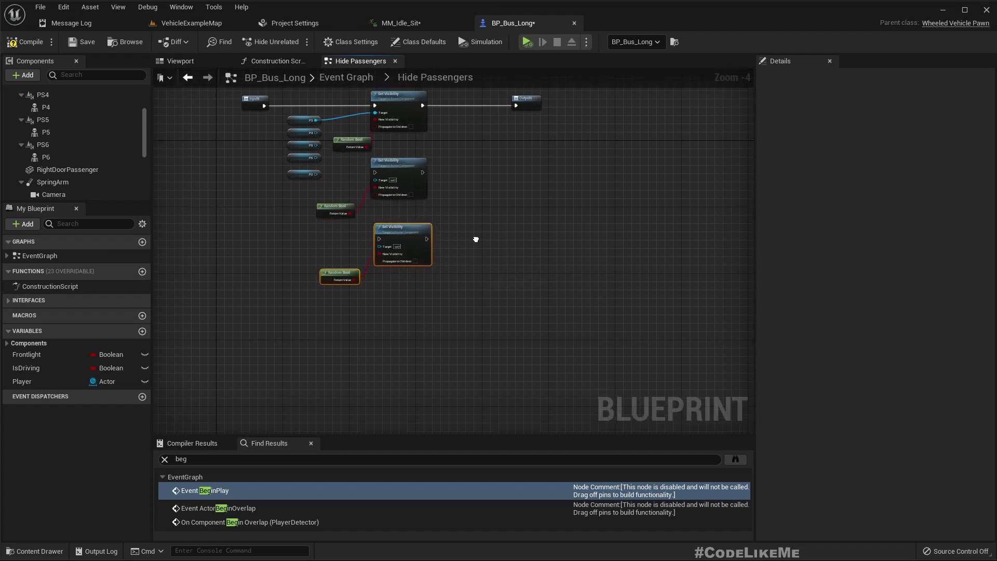
pyautogui.moveTo(403, 233); pyautogui.dragTo(406, 304)
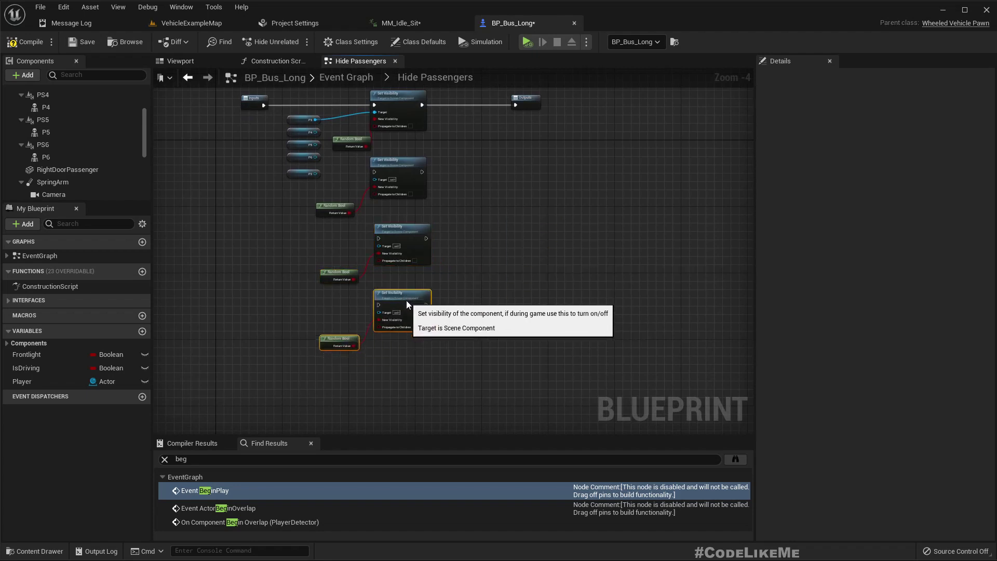
# Step: Connect P4 and P5 to the Targets of the second and third Set Visibility nodes, and both P6 and P2 to the fourth
pyautogui.moveTo(431, 152); pyautogui.dragTo(432, 203, button='right')
pyautogui.scroll(1, 432, 204)
pyautogui.moveTo(273, 177); pyautogui.dragTo(363, 332)
pyautogui.scroll(-1, 501, 110)
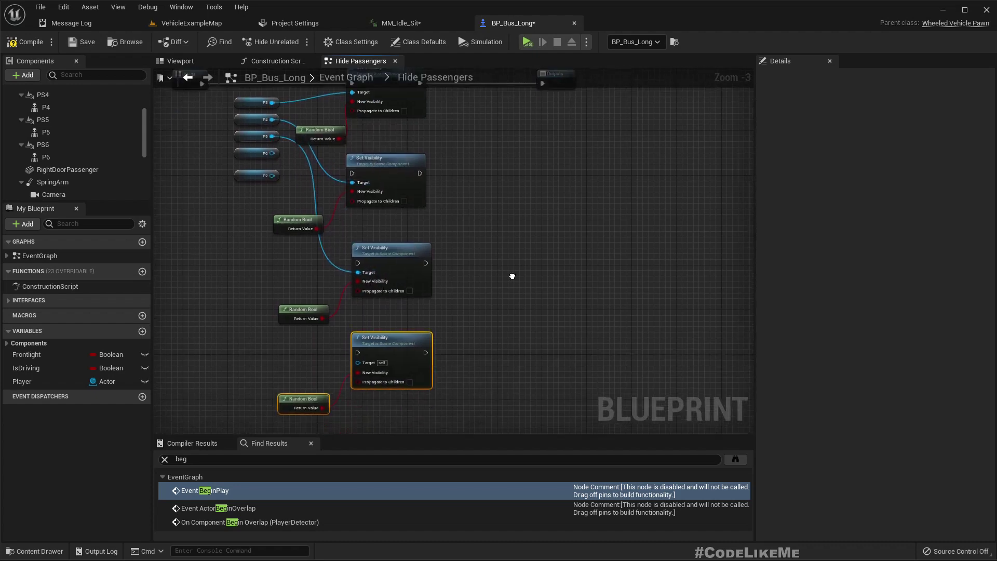
pyautogui.moveTo(330, 188); pyautogui.dragTo(397, 340)
pyautogui.moveTo(333, 201); pyautogui.dragTo(399, 341)
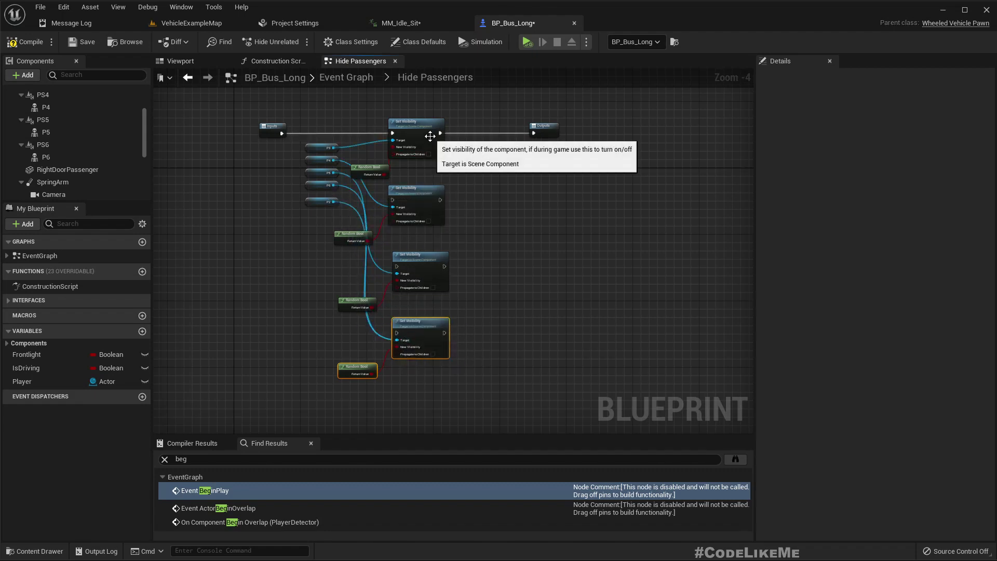
# Step: Chain the execution through all four Set Visibility nodes to the Outputs node and compile the blueprint
pyautogui.moveTo(440, 134); pyautogui.dragTo(540, 132)
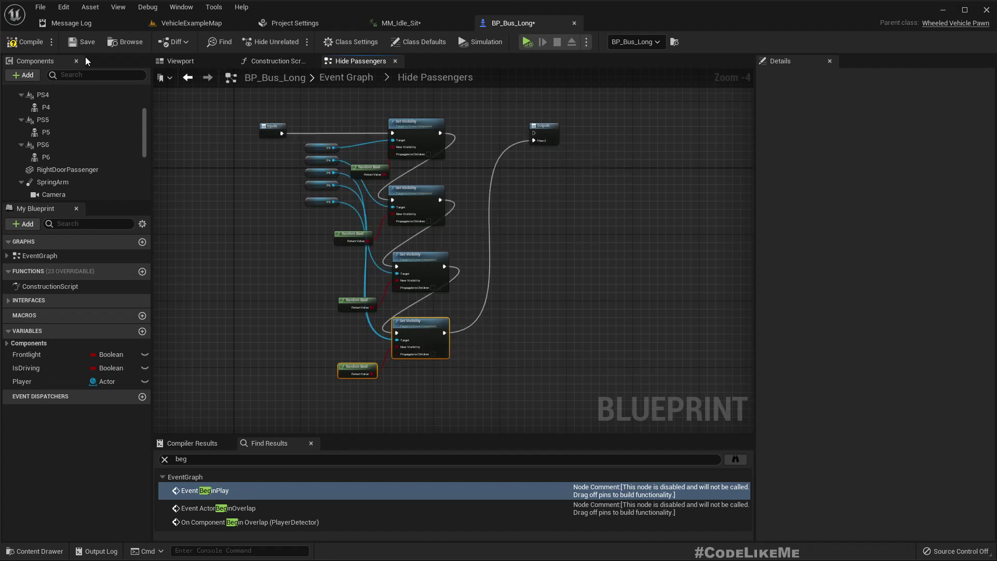
pyautogui.click(25, 41)
# Step: Simulate VehicleExampleMap in a full-screen viewport, check the passengers through the bus windows, then stop the simulation
pyautogui.click(189, 23)
pyautogui.moveTo(450, 253); pyautogui.dragTo(485, 253, button='right')
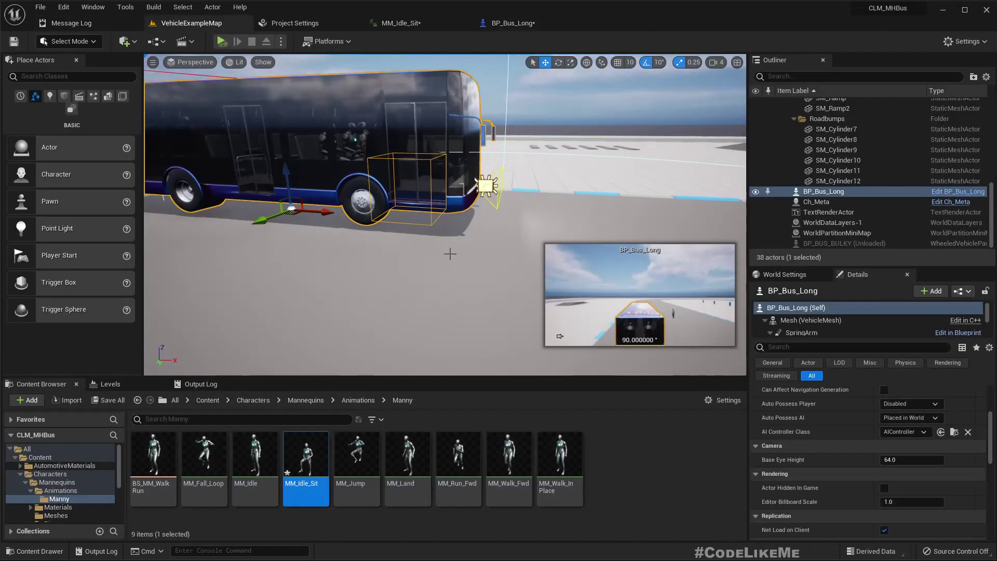
pyautogui.click(450, 253)
pyautogui.press('F11')
pyautogui.hotkey('alt', 's')
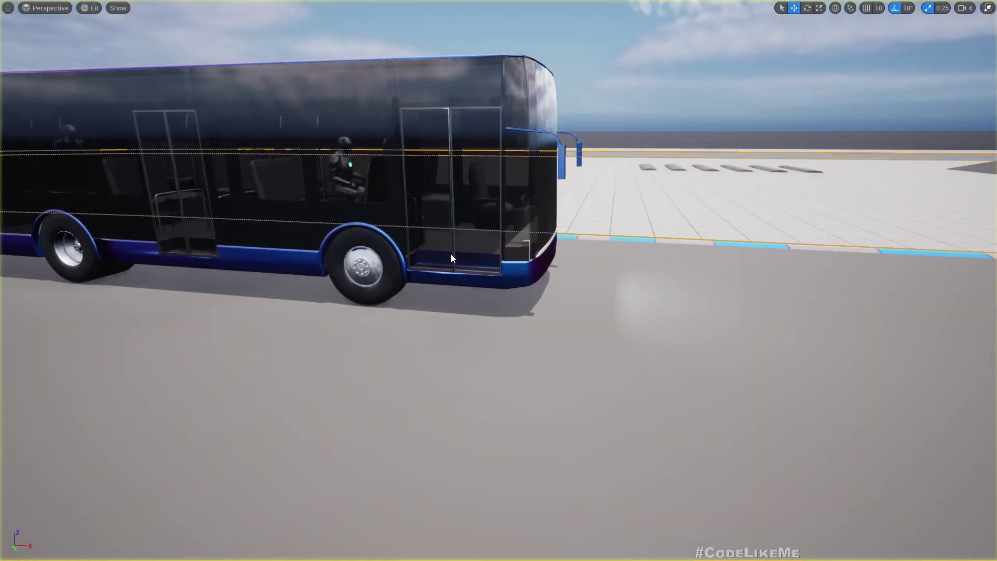
pyautogui.moveTo(523, 209); pyautogui.dragTo(524, 253, button='right')
pyautogui.press('Escape')
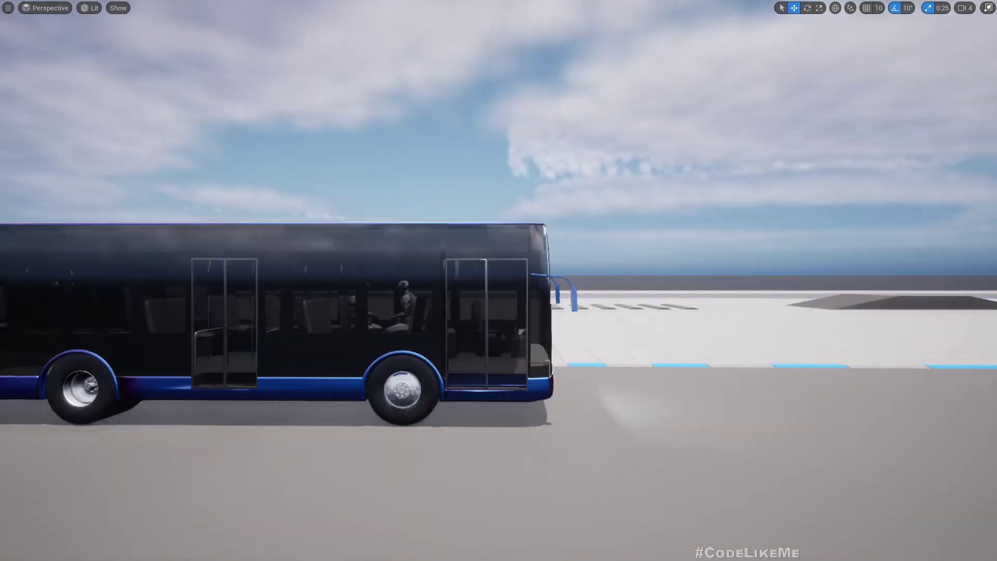
# Step: Compare the visible passengers across repeated simulations with the bus's whole side in view, then leave full screen
pyautogui.moveTo(133, 401); pyautogui.dragTo(136, 457, button='right')
pyautogui.press('e')
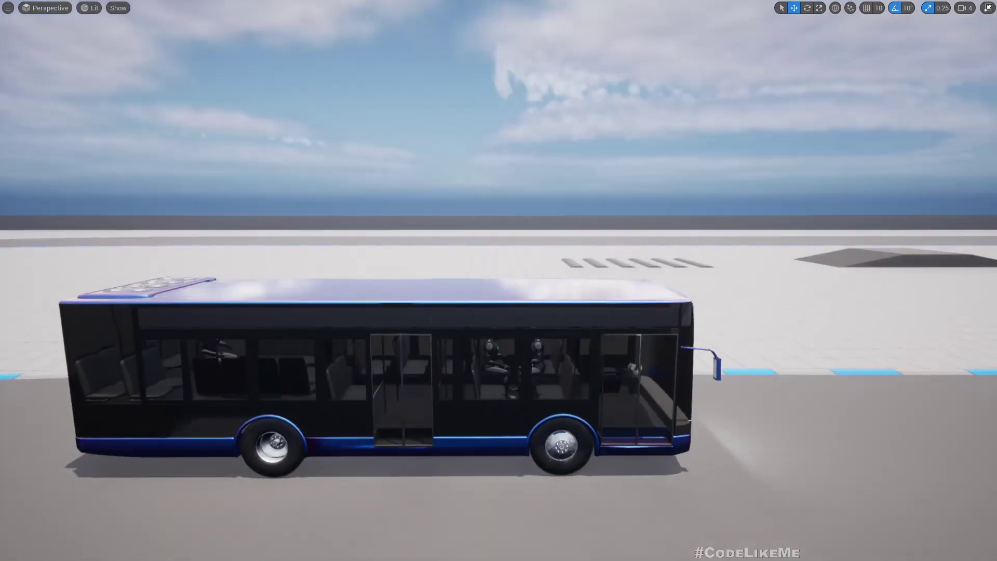
pyautogui.press('q')
pyautogui.click(193, 323)
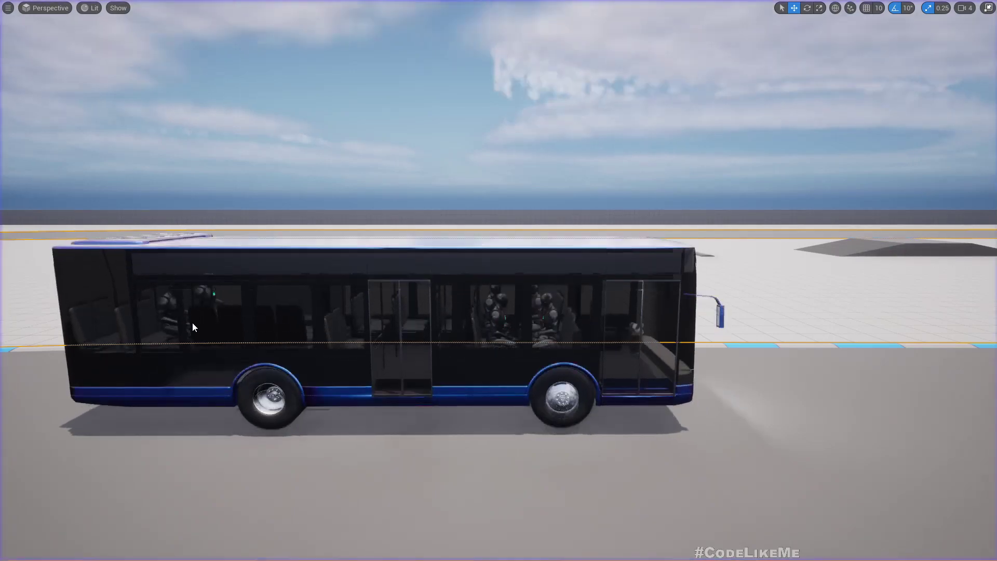
pyautogui.moveTo(504, 207); pyautogui.dragTo(474, 191, button='right')
pyautogui.press('F11')
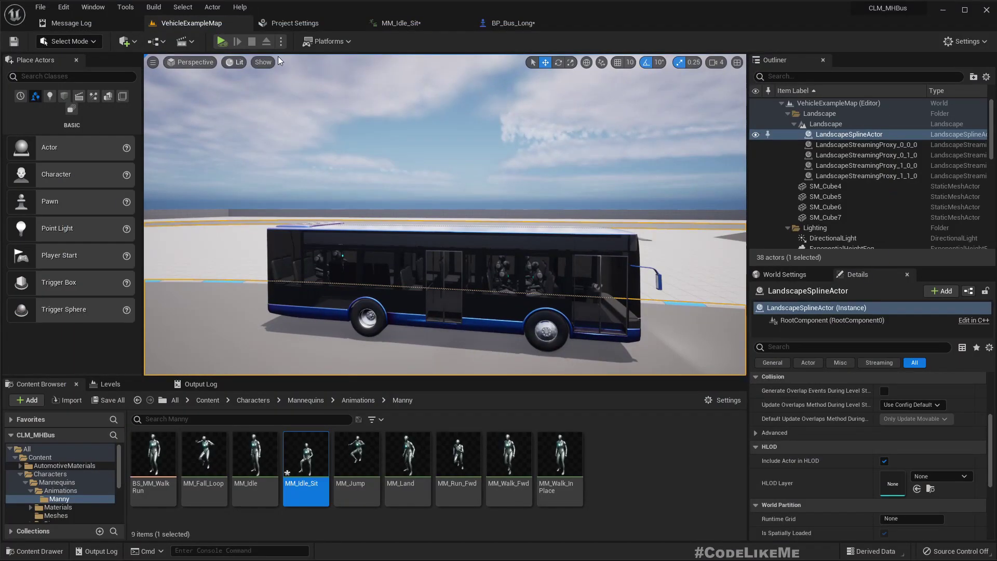
# Step: Play VehicleExampleMap in the full-screen viewport, run the character around the bus to inspect its passengers, and stop the session
pyautogui.click(281, 41)
pyautogui.click(313, 79)
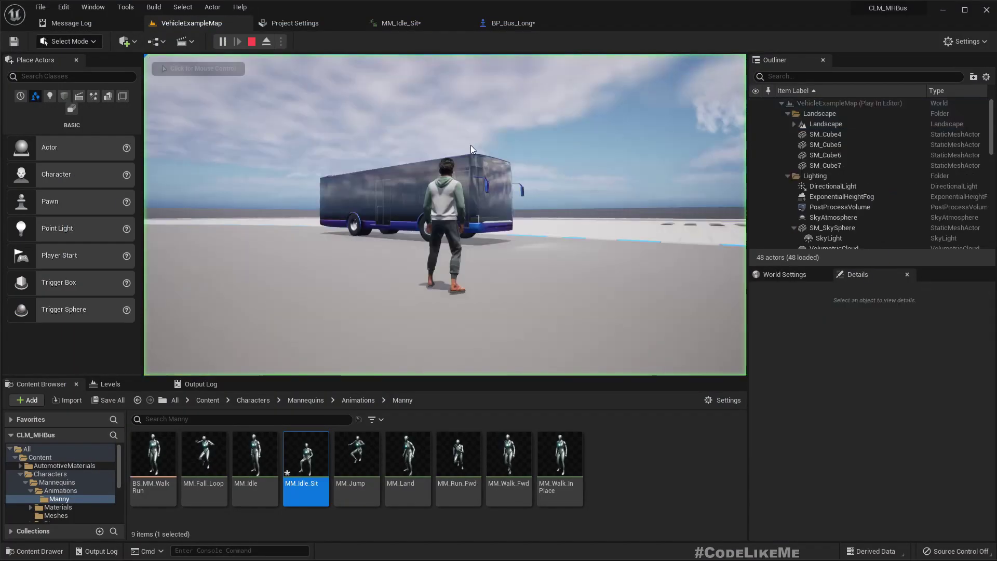
pyautogui.click(470, 145)
pyautogui.press('F11')
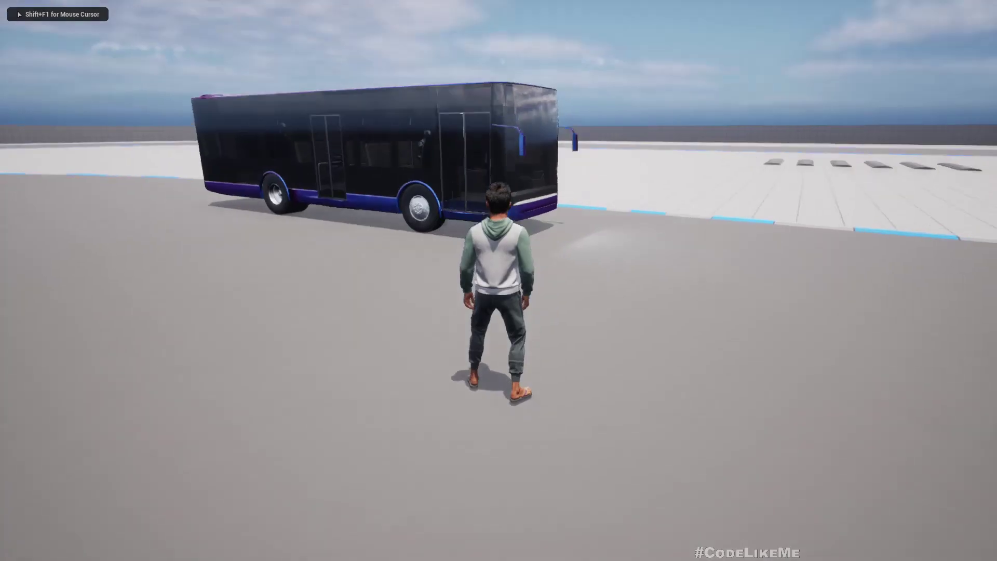
pyautogui.press('w')
pyautogui.press('a')
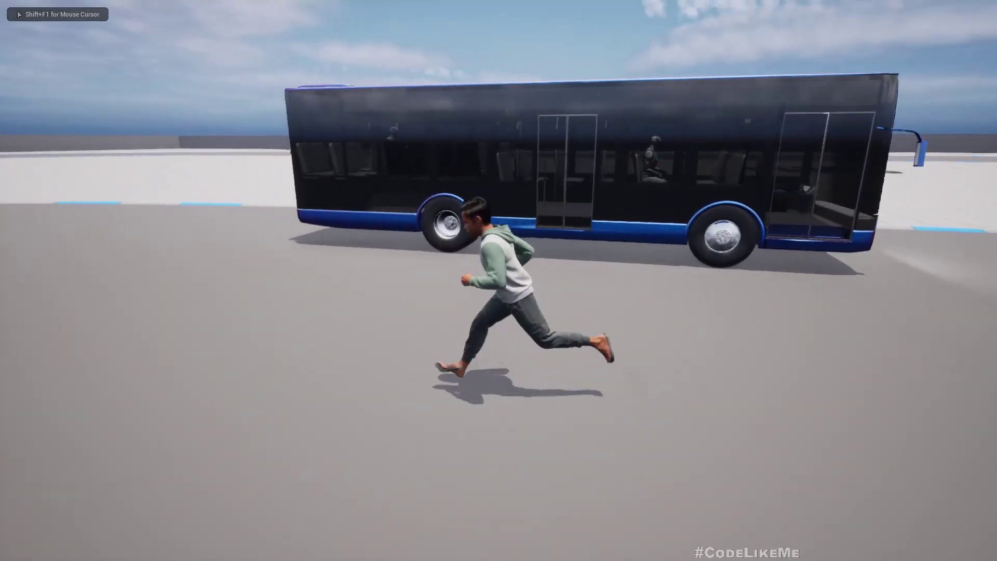
pyautogui.press('w')
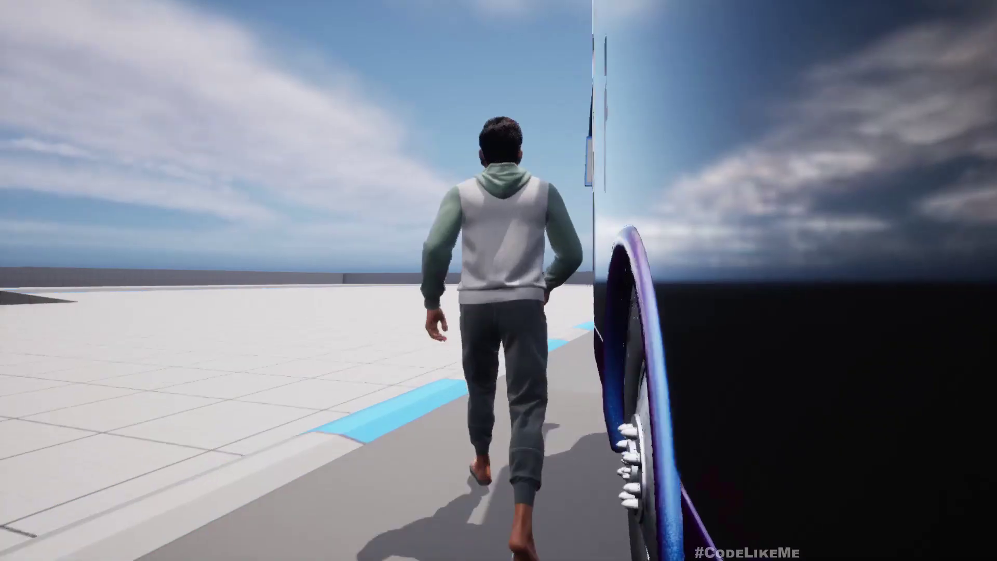
pyautogui.press('Escape')
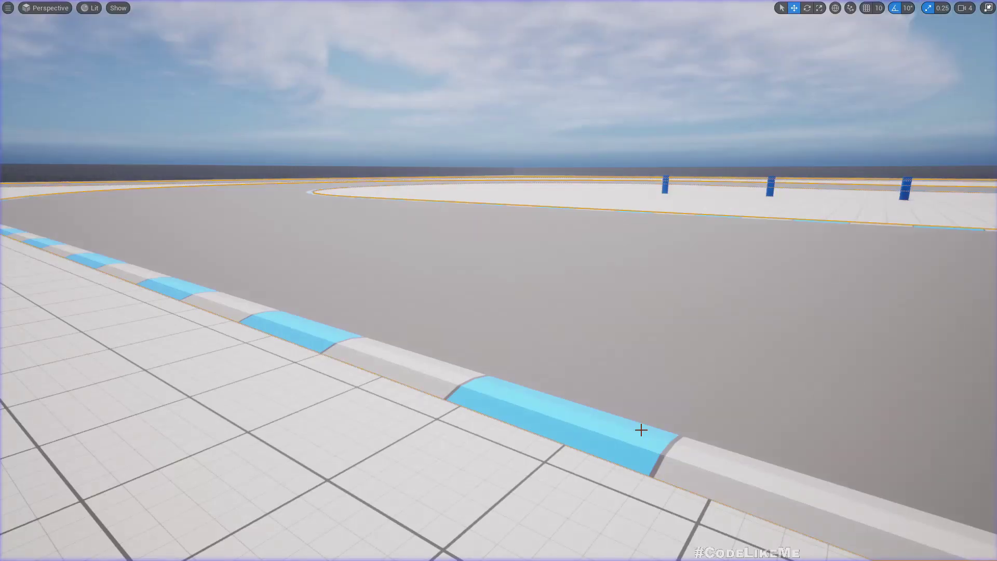
# Step: Play the level again, run the character up to the bus and interact with it to get in
pyautogui.hotkey('alt', 'p')
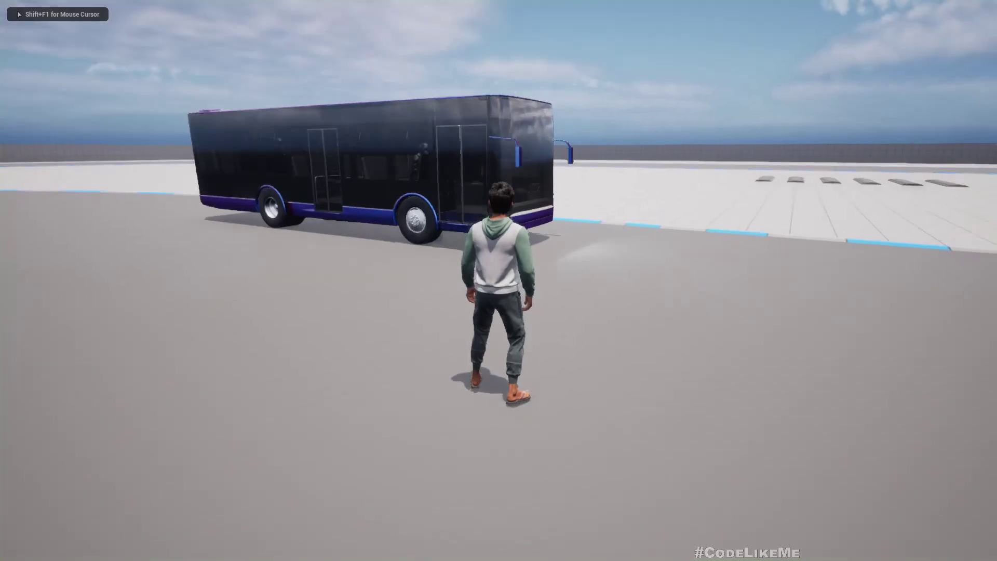
pyautogui.press('w')
pyautogui.press('f')
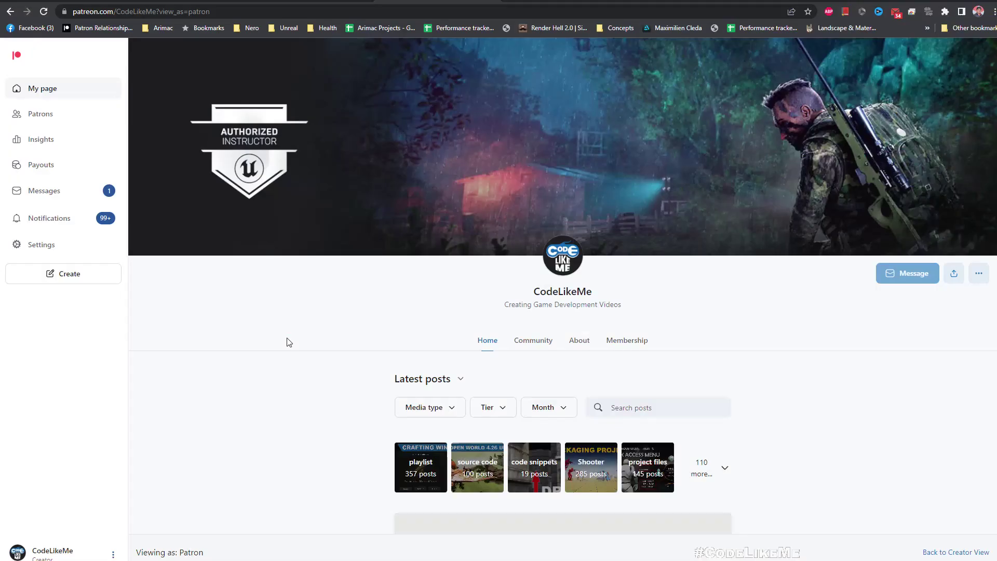
# Step: Look through the latest project posts on the CodeLikeMe Patreon page in the browser
pyautogui.scroll(-6, 285, 338)
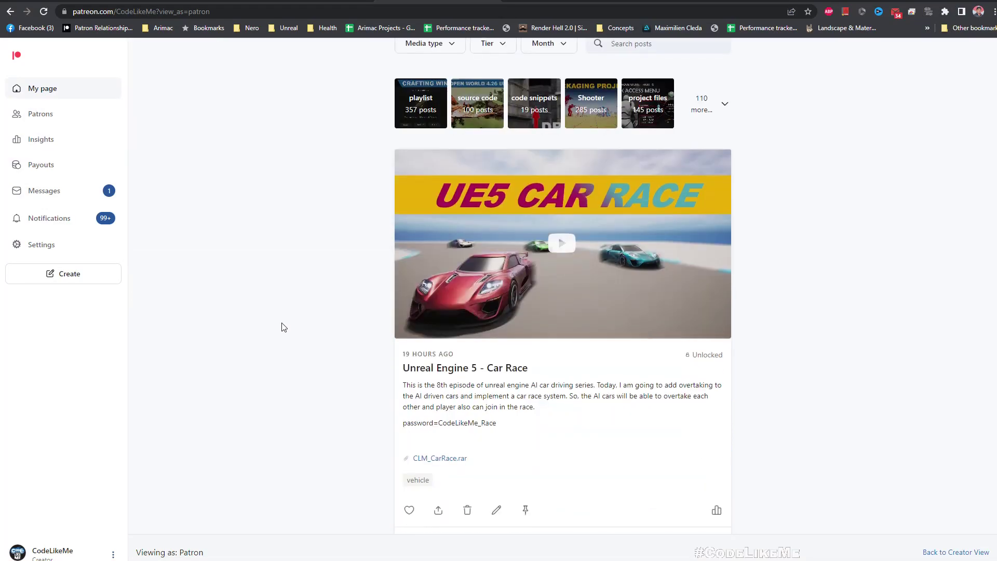
pyautogui.scroll(-20, 284, 313)
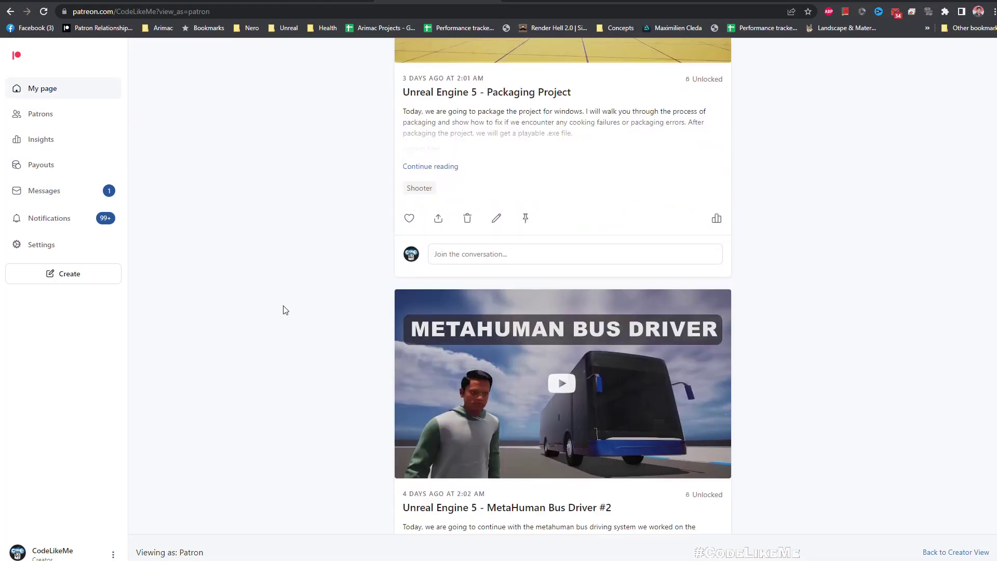
pyautogui.scroll(-20, 277, 290)
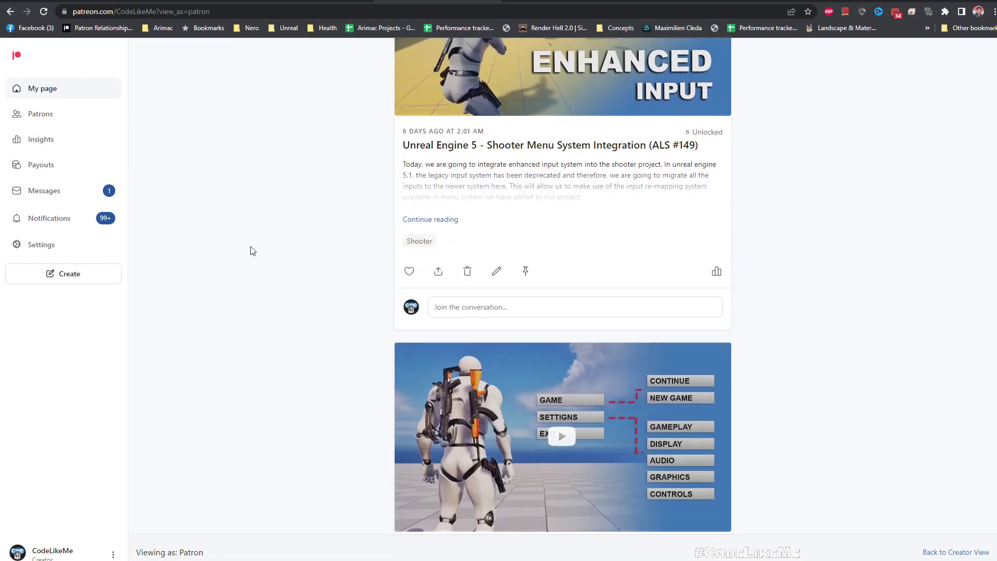
pyautogui.scroll(-13, 259, 245)
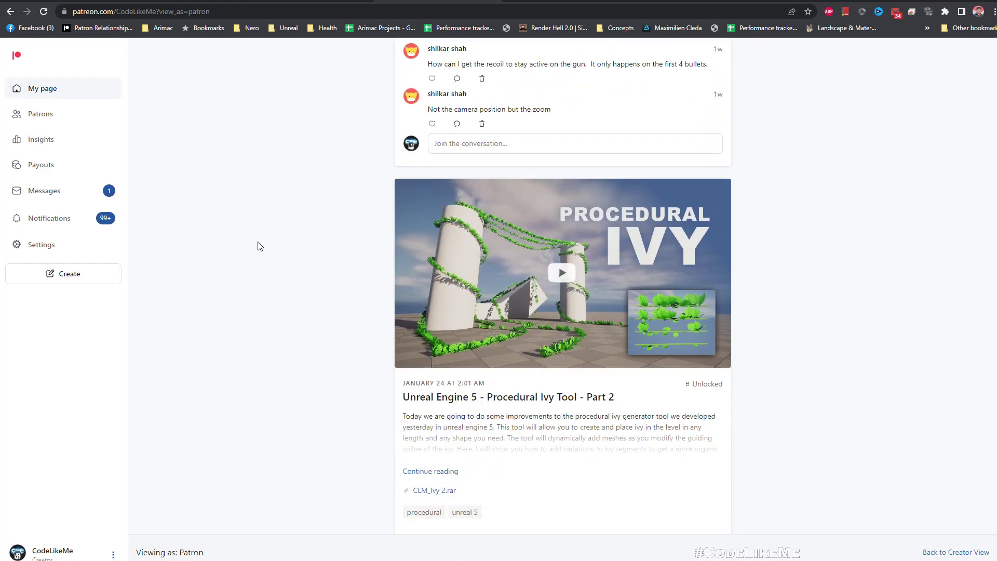